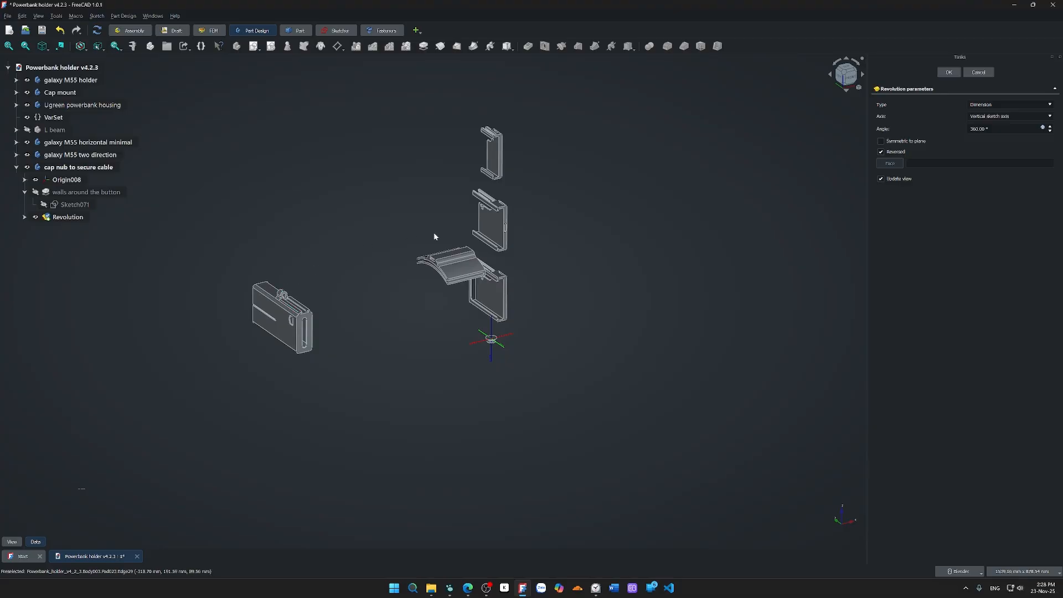
- Show the L beam and examine the powerbank holder's parts together from several sides
{"action": "middle_click_drag", "start_coordinate": [434, 236], "coordinate": [363, 262]}
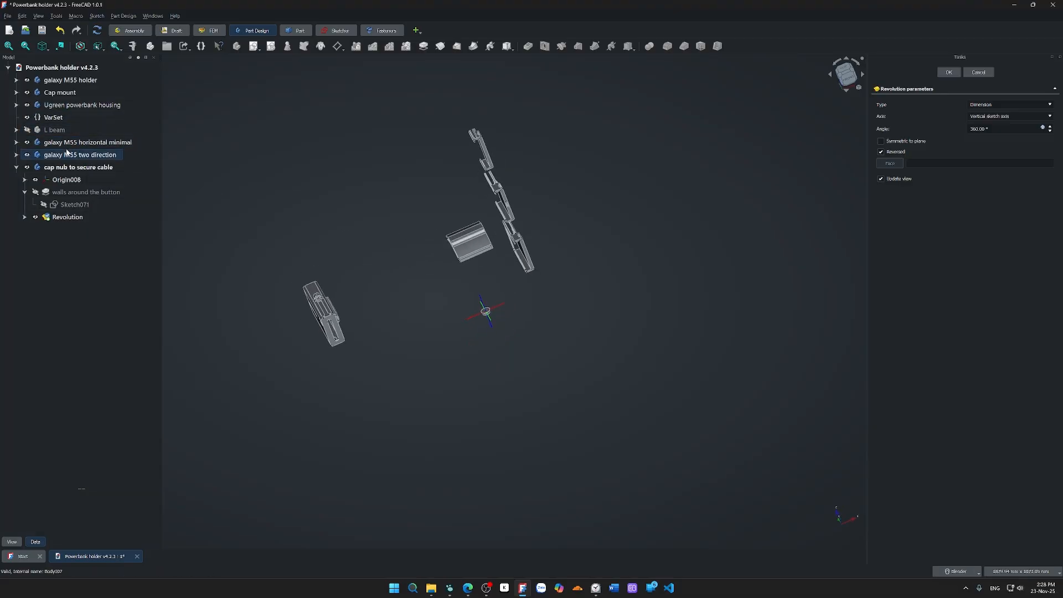
{"action": "left_click", "coordinate": [27, 130]}
{"action": "scroll", "coordinate": [471, 221], "scroll_direction": "up", "scroll_amount": 5}
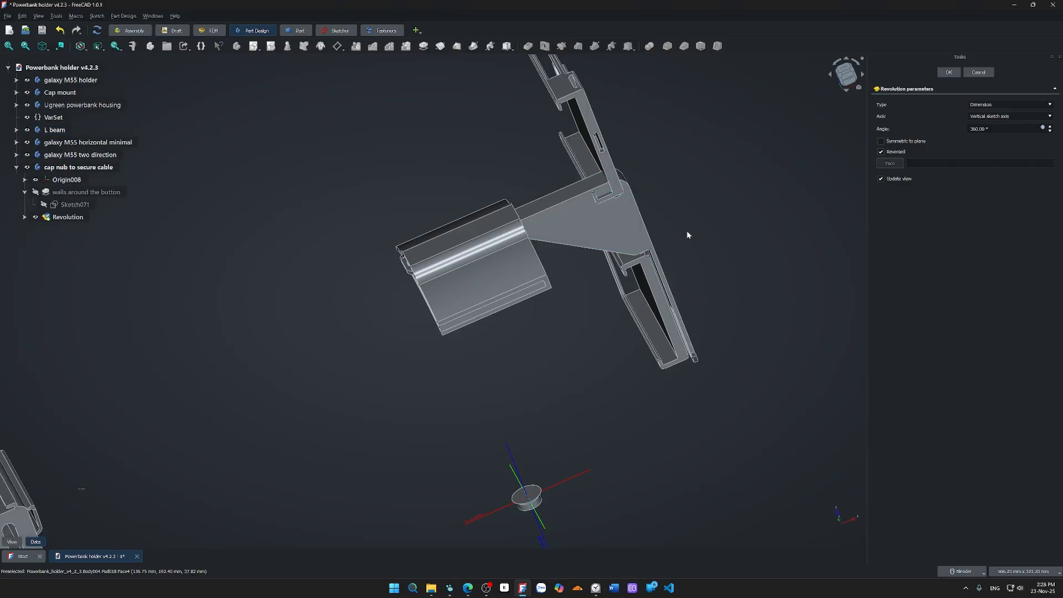
{"action": "middle_click_drag", "start_coordinate": [687, 232], "coordinate": [583, 302]}
{"action": "scroll", "coordinate": [540, 353], "scroll_direction": "down", "scroll_amount": 3}
{"action": "middle_click_drag", "start_coordinate": [499, 356], "coordinate": [385, 241]}
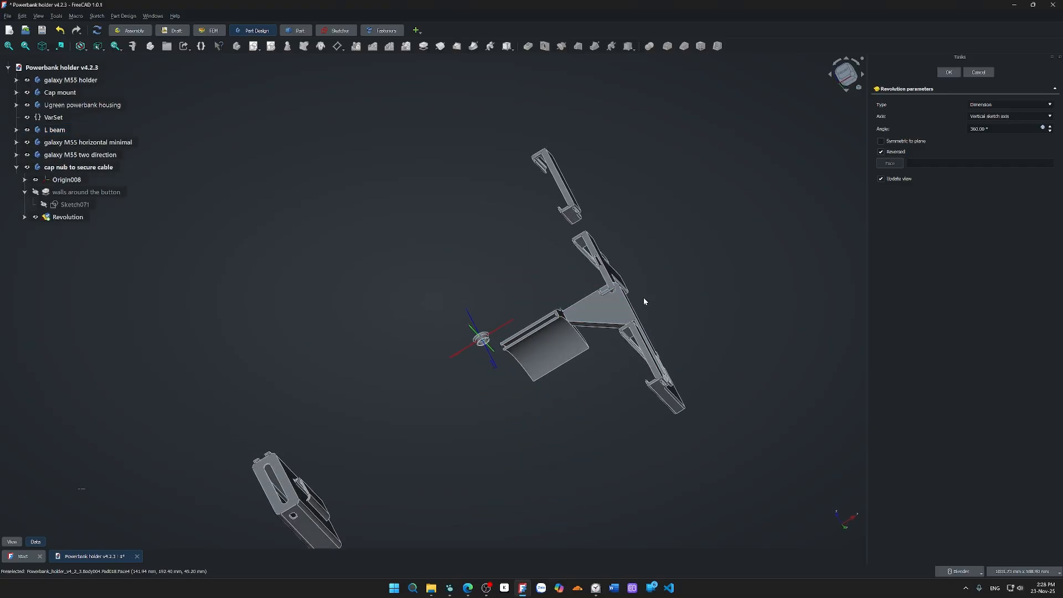
{"action": "scroll", "coordinate": [444, 332], "scroll_direction": "down", "scroll_amount": 3}
{"action": "middle_click_drag", "start_coordinate": [444, 332], "coordinate": [430, 364]}
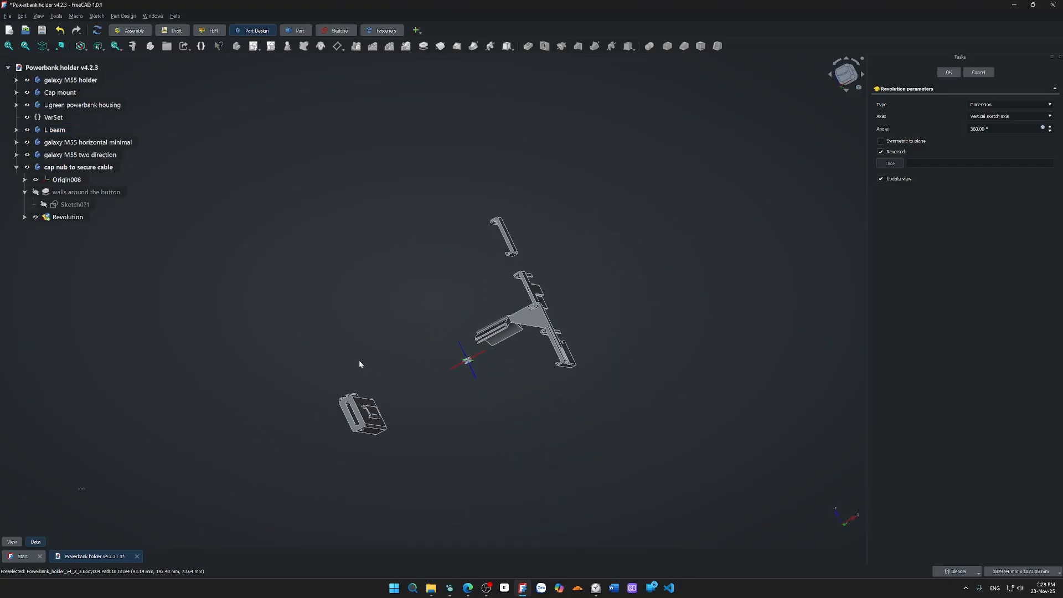
{"action": "middle_click_drag", "start_coordinate": [360, 364], "coordinate": [636, 388]}
{"action": "scroll", "coordinate": [406, 376], "scroll_direction": "up", "scroll_amount": 3}
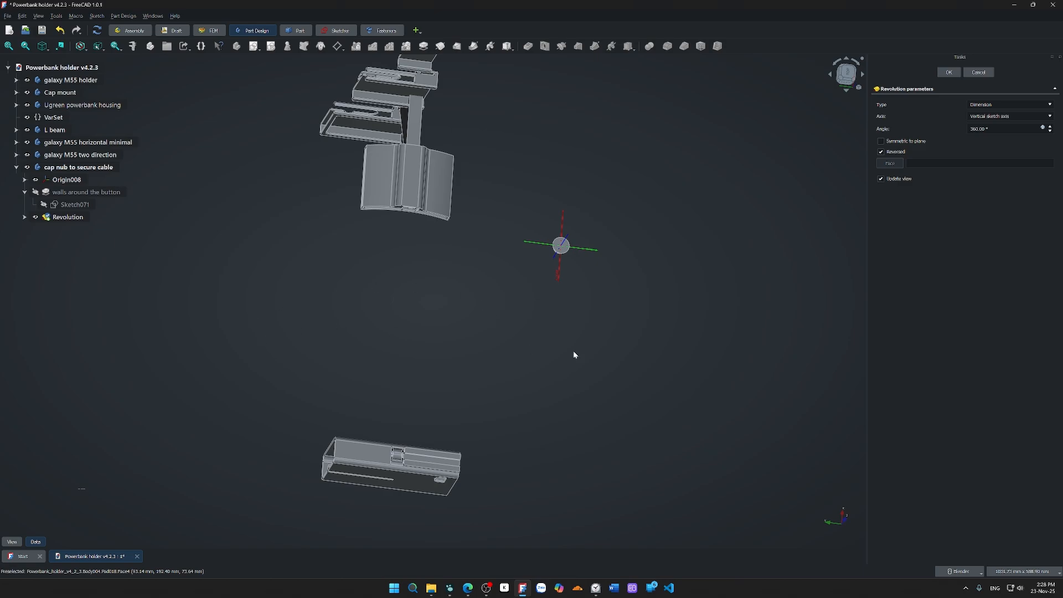
{"action": "middle_click_drag", "start_coordinate": [406, 321], "coordinate": [473, 352]}
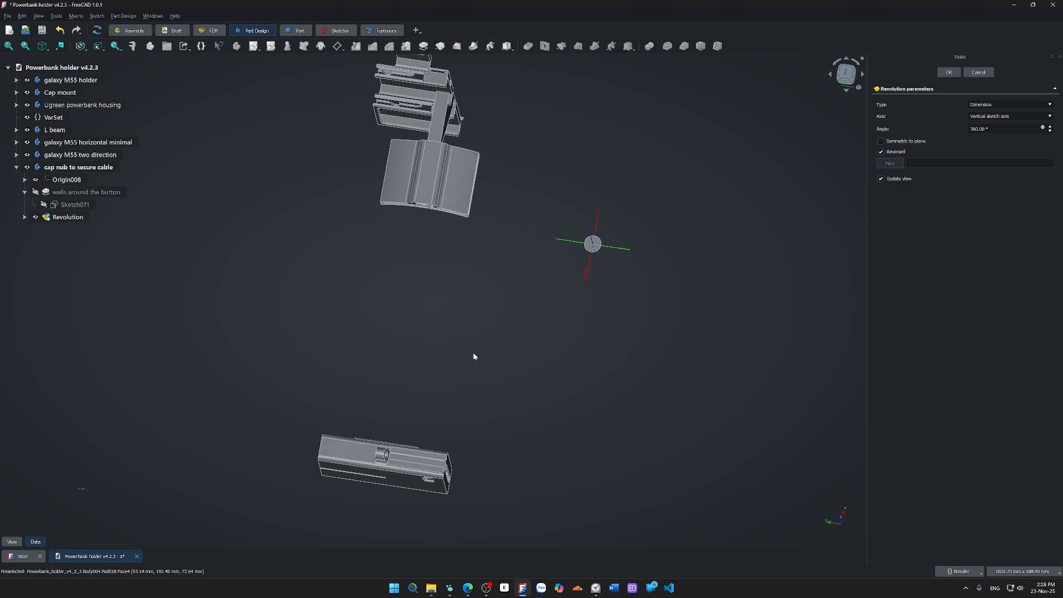
{"action": "scroll", "coordinate": [619, 393], "scroll_direction": "down", "scroll_amount": 3}
{"action": "middle_click_drag", "start_coordinate": [569, 430], "coordinate": [568, 385]}
- Inspect the revolved cap on the cable-securing nub up close and cancel the Revolution
{"action": "scroll", "coordinate": [569, 384], "scroll_direction": "up", "scroll_amount": 7}
{"action": "middle_click_drag", "start_coordinate": [623, 406], "coordinate": [480, 381], "text": "shift"}
{"action": "scroll", "coordinate": [487, 386], "scroll_direction": "up", "scroll_amount": 5}
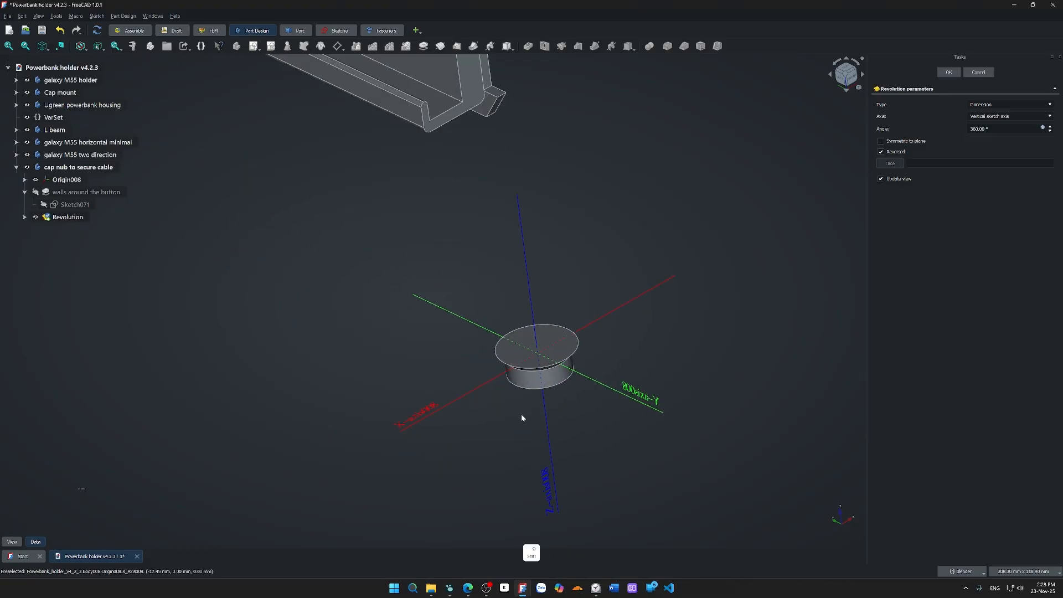
{"action": "middle_click_drag", "start_coordinate": [522, 415], "coordinate": [564, 401], "text": "shift"}
{"action": "scroll", "coordinate": [572, 383], "scroll_direction": "up", "scroll_amount": 4}
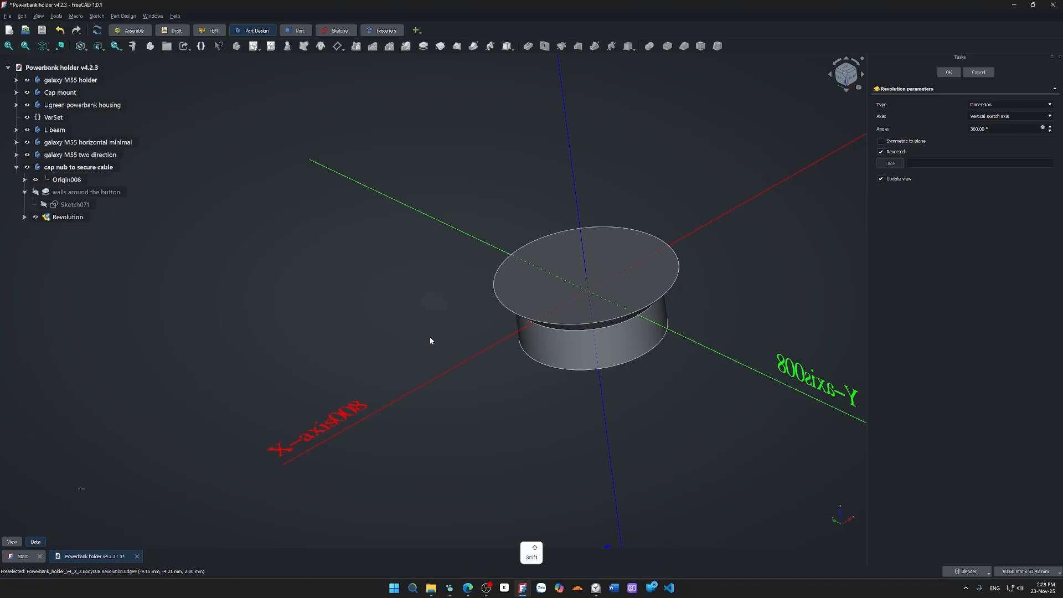
{"action": "left_click_drag", "start_coordinate": [886, 597], "coordinate": [1062, 100]}
{"action": "scroll", "coordinate": [627, 414], "scroll_direction": "up", "scroll_amount": 2}
{"action": "scroll", "coordinate": [627, 414], "scroll_direction": "up", "scroll_amount": 2}
{"action": "middle_click_drag", "start_coordinate": [628, 414], "coordinate": [517, 509], "text": "shift"}
{"action": "scroll", "coordinate": [516, 509], "scroll_direction": "down", "scroll_amount": 4}
{"action": "middle_click_drag", "start_coordinate": [445, 507], "coordinate": [453, 487]}
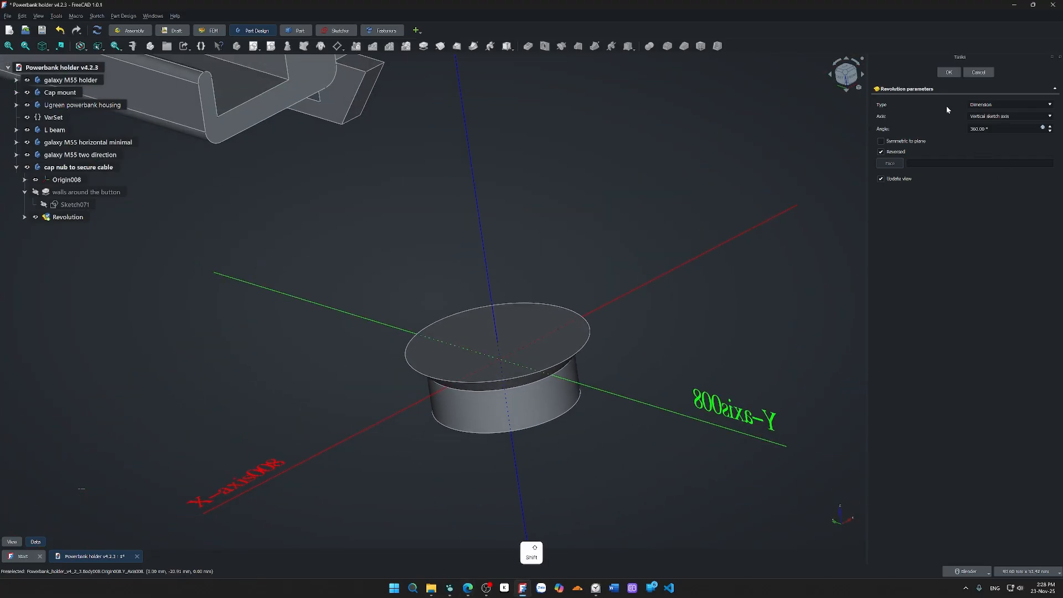
{"action": "left_click", "coordinate": [978, 72]}
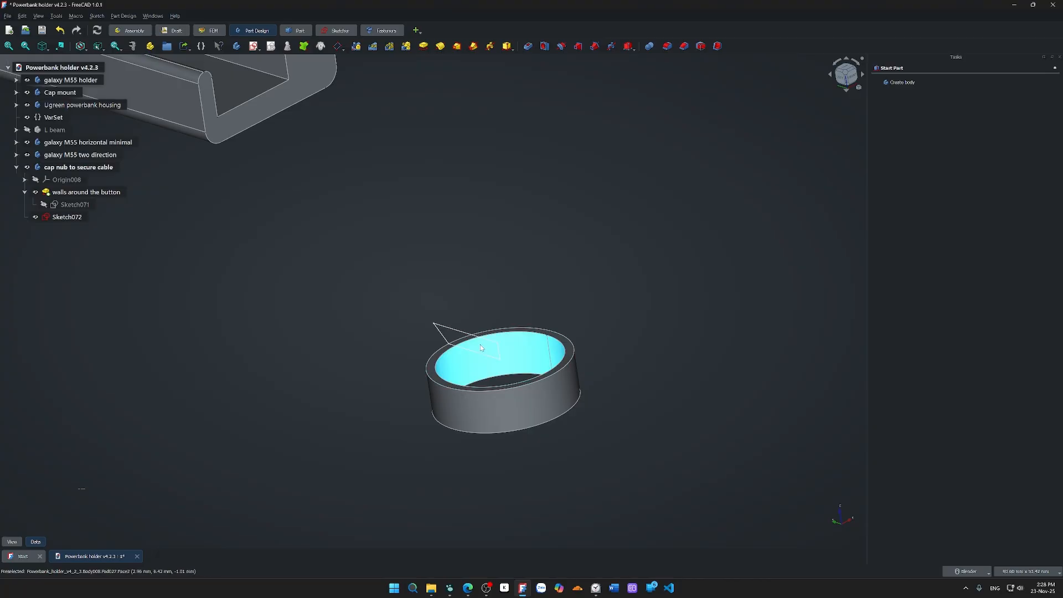
- Open the cap's profile sketch in the cap nub body, examine its lines and dimensions, and close it
{"action": "scroll", "coordinate": [480, 345], "scroll_direction": "up", "scroll_amount": 2}
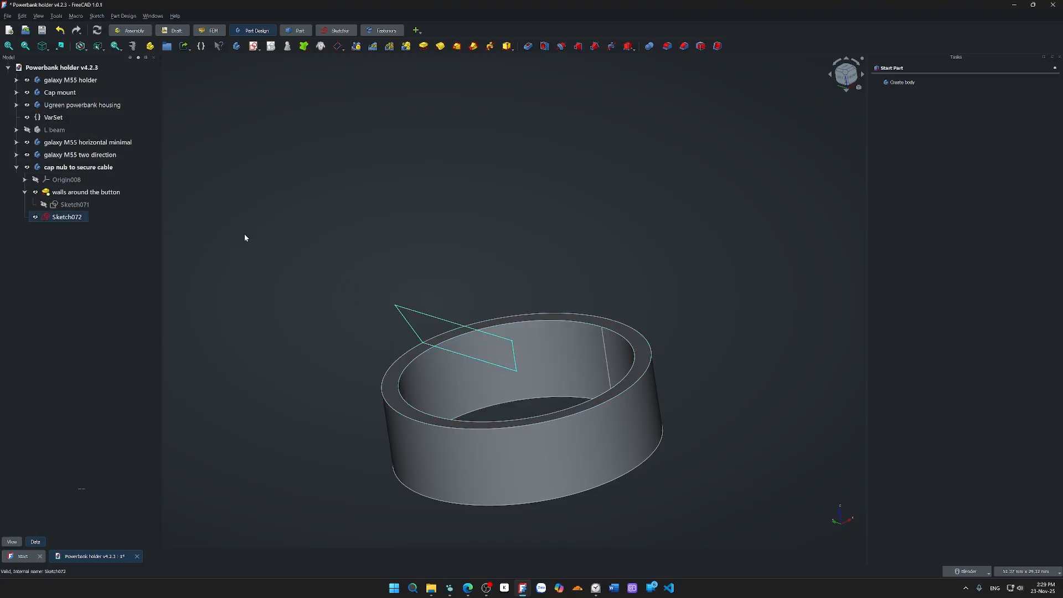
{"action": "double_click", "coordinate": [64, 217]}
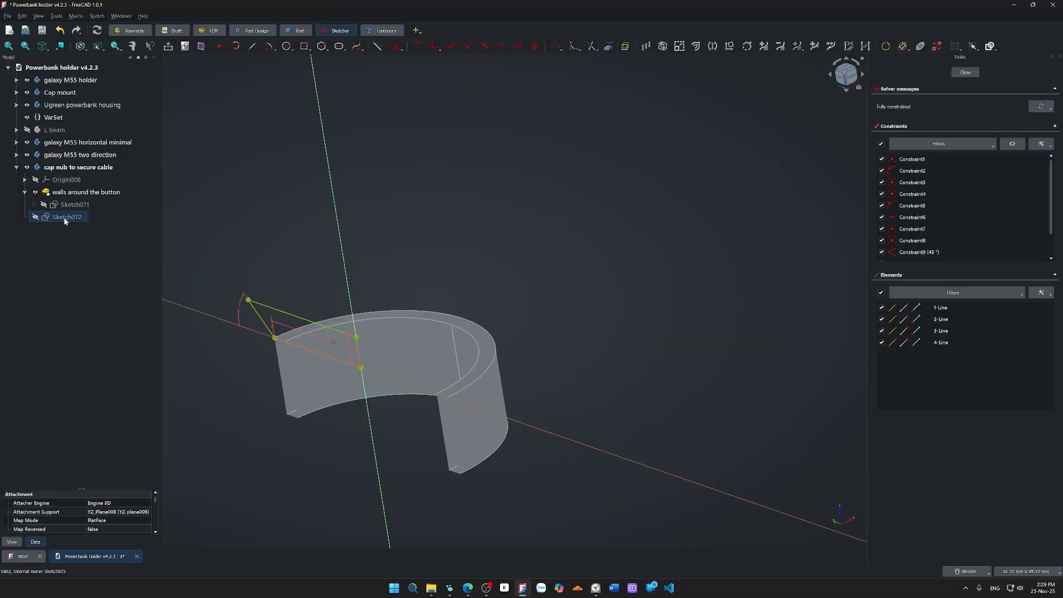
{"action": "middle_click_drag", "start_coordinate": [495, 304], "coordinate": [479, 425], "text": "shift"}
{"action": "scroll", "coordinate": [340, 331], "scroll_direction": "up", "scroll_amount": 8}
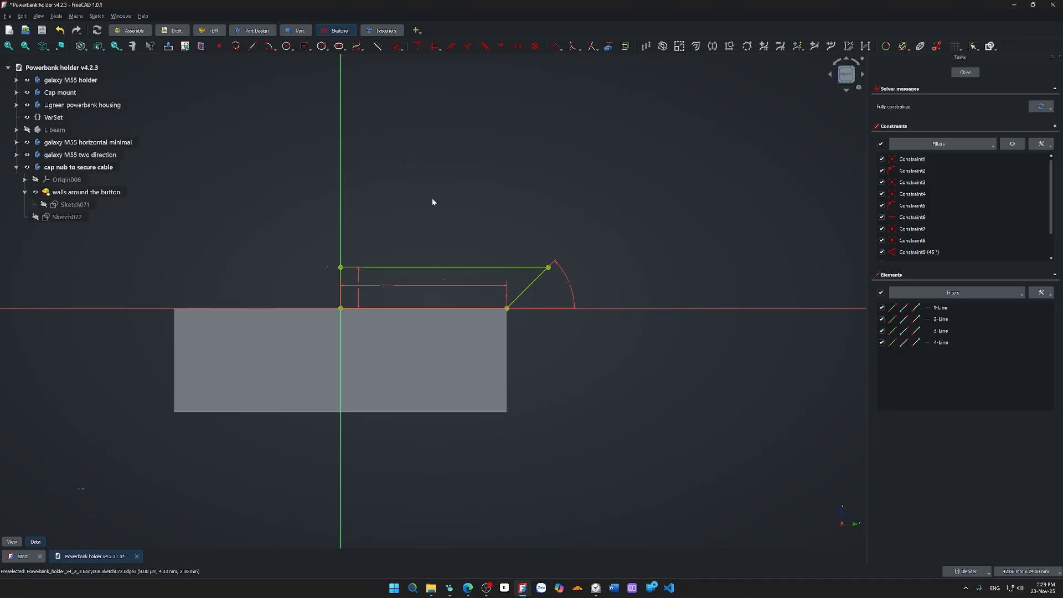
{"action": "scroll", "coordinate": [541, 297], "scroll_direction": "up", "scroll_amount": 4}
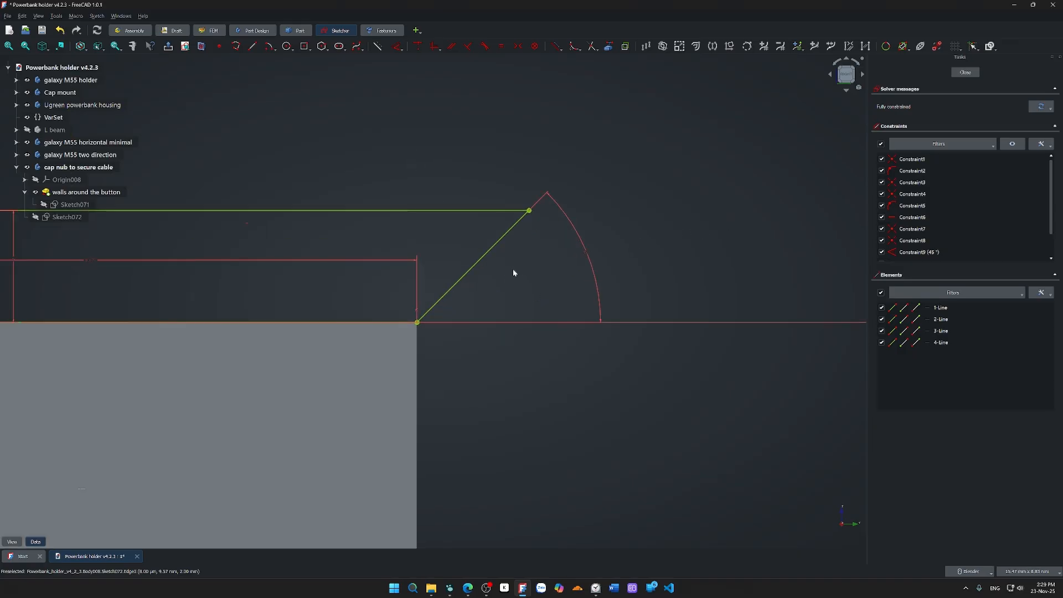
{"action": "scroll", "coordinate": [515, 270], "scroll_direction": "down", "scroll_amount": 4}
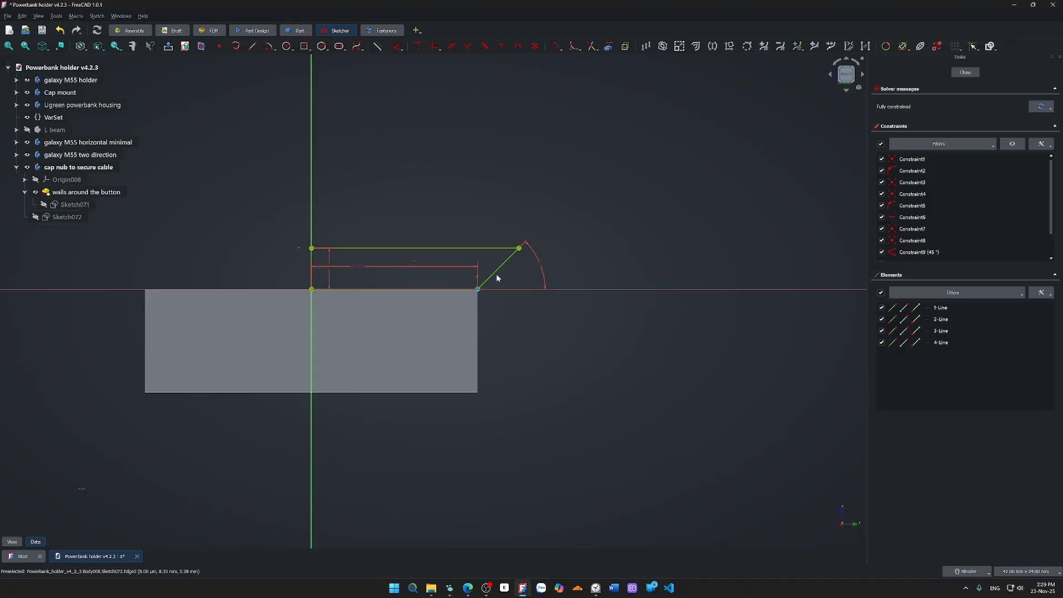
{"action": "scroll", "coordinate": [314, 270], "scroll_direction": "up", "scroll_amount": 5}
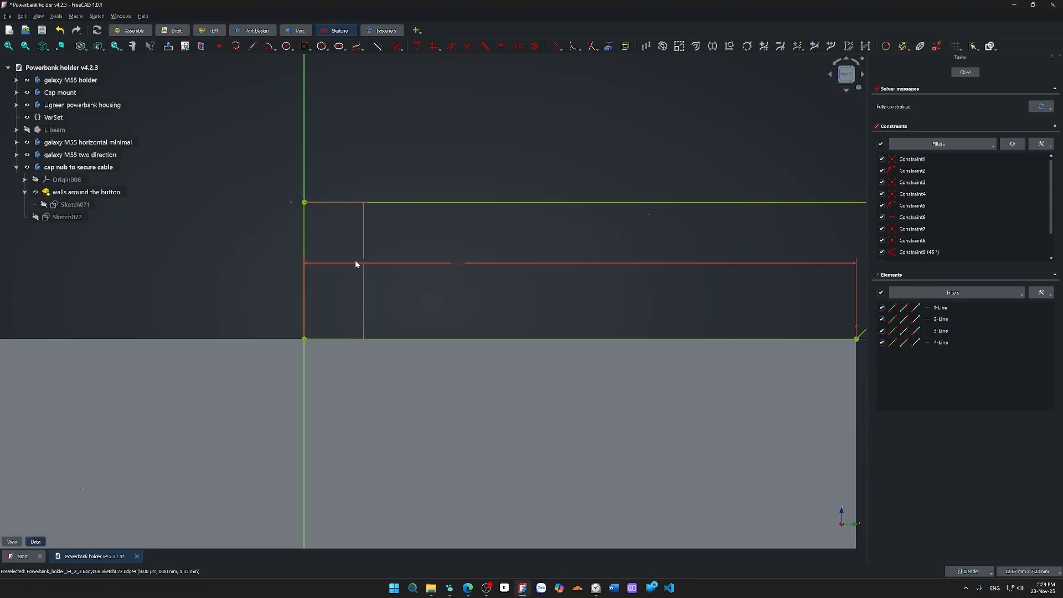
{"action": "scroll", "coordinate": [419, 248], "scroll_direction": "down", "scroll_amount": 4}
{"action": "scroll", "coordinate": [430, 252], "scroll_direction": "up", "scroll_amount": 4}
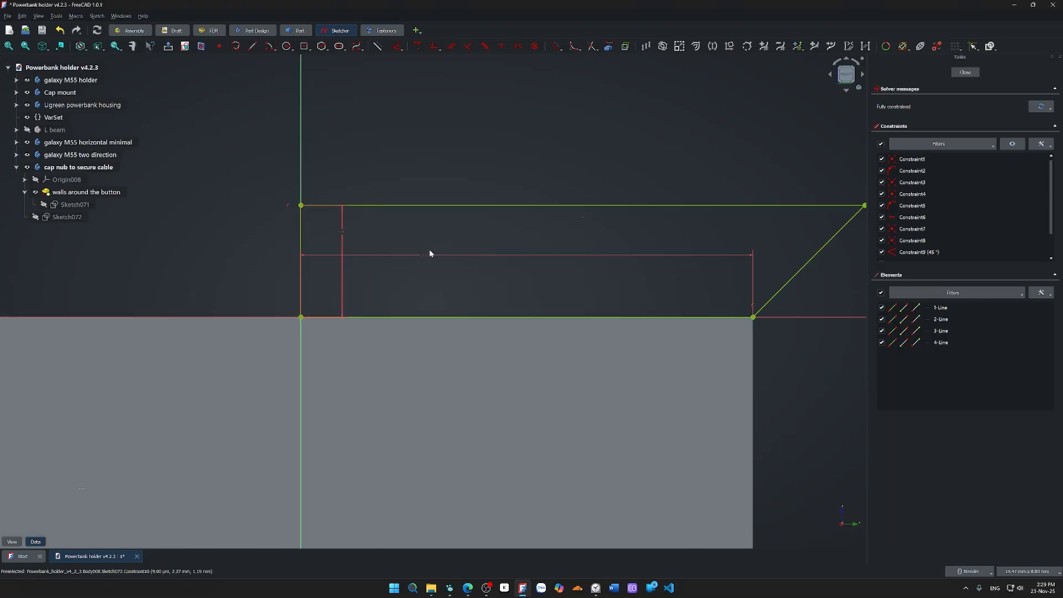
{"action": "scroll", "coordinate": [428, 253], "scroll_direction": "down", "scroll_amount": 3}
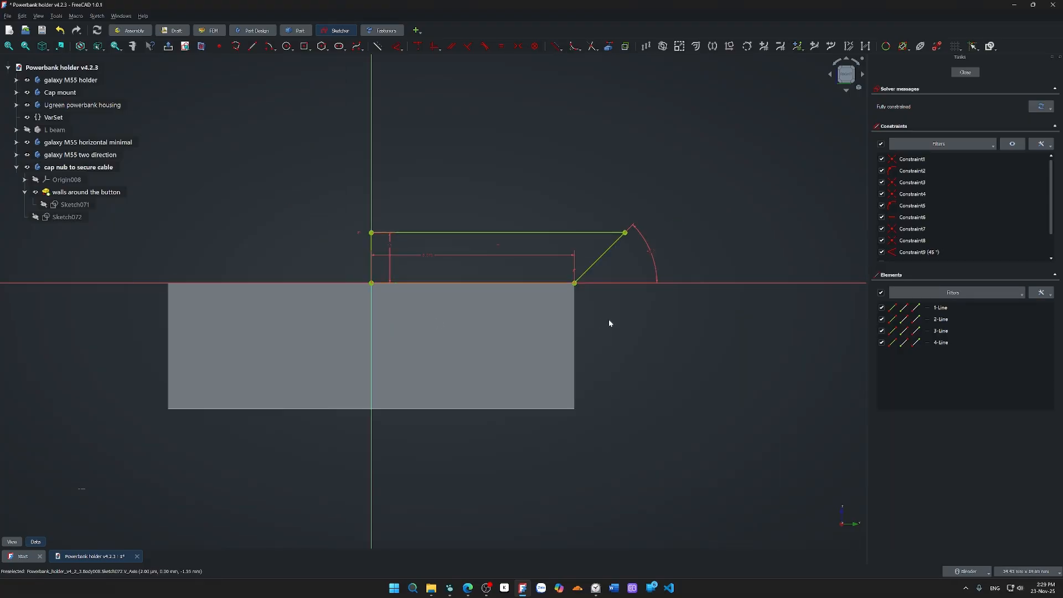
{"action": "left_click", "coordinate": [963, 73]}
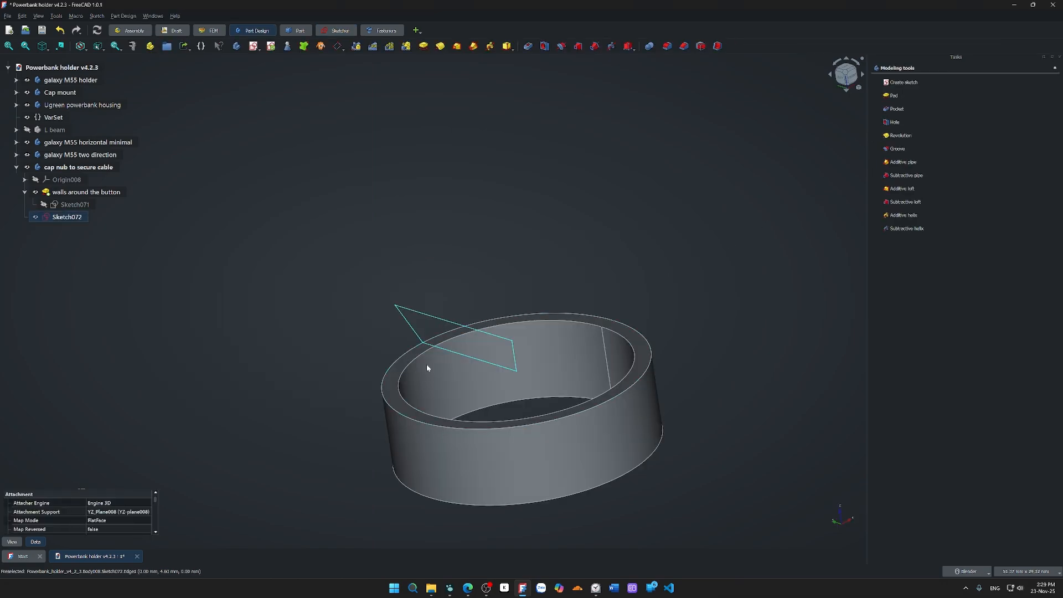
- Start a reversed Revolution of the cap's profile sketch around the vertical sketch axis
{"action": "left_click", "coordinate": [442, 47]}
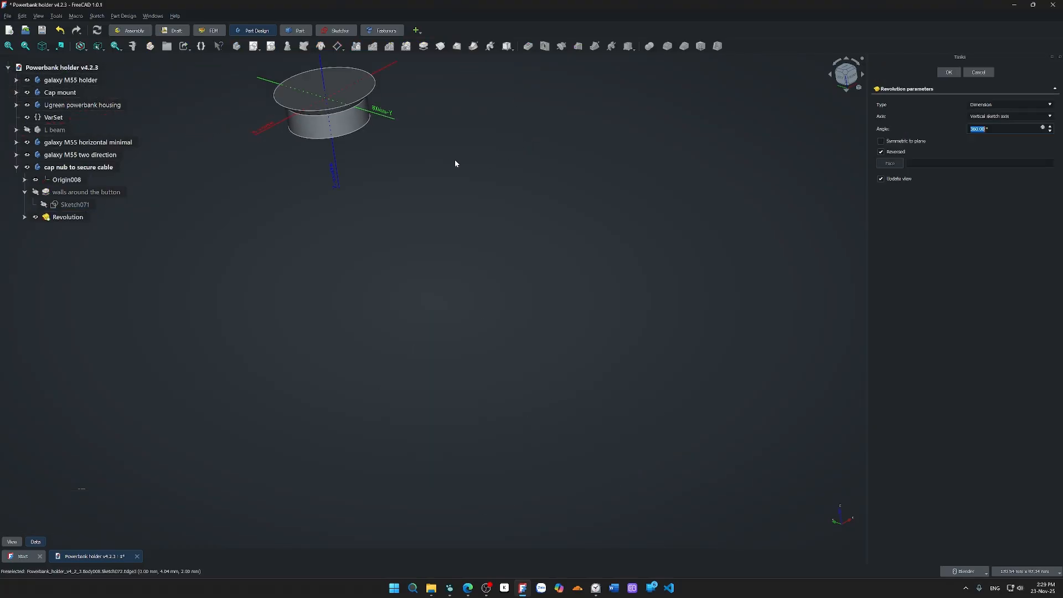
{"action": "middle_click_drag", "start_coordinate": [456, 161], "coordinate": [683, 431], "text": "shift"}
{"action": "scroll", "coordinate": [544, 436], "scroll_direction": "up", "scroll_amount": 5}
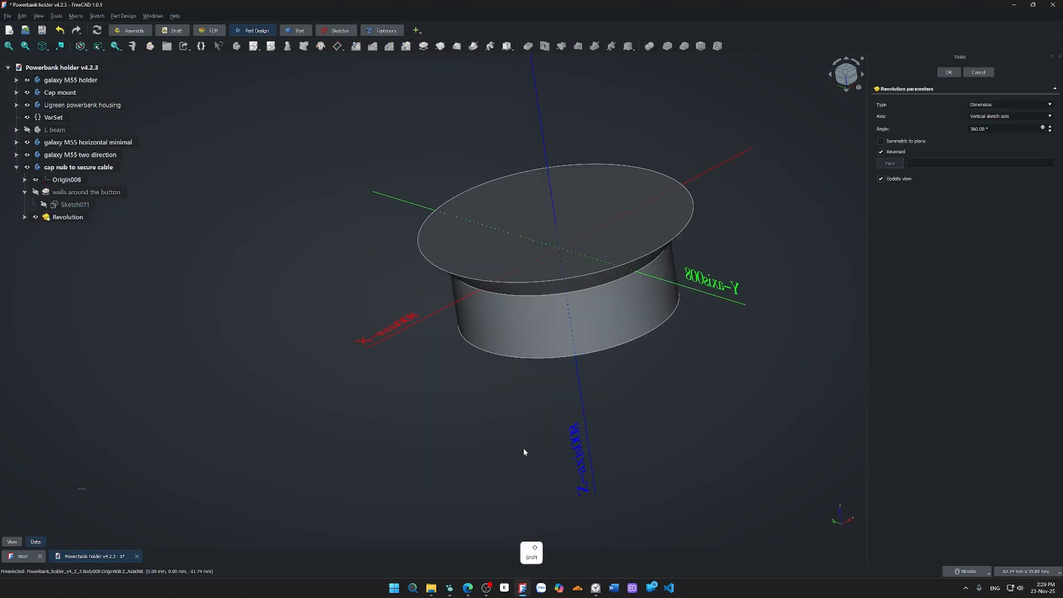
- Preview partial revolutions by lowering the angle in stages, and restore it to 360°
{"action": "left_click", "coordinate": [1051, 131]}
{"action": "left_click", "coordinate": [1050, 132]}
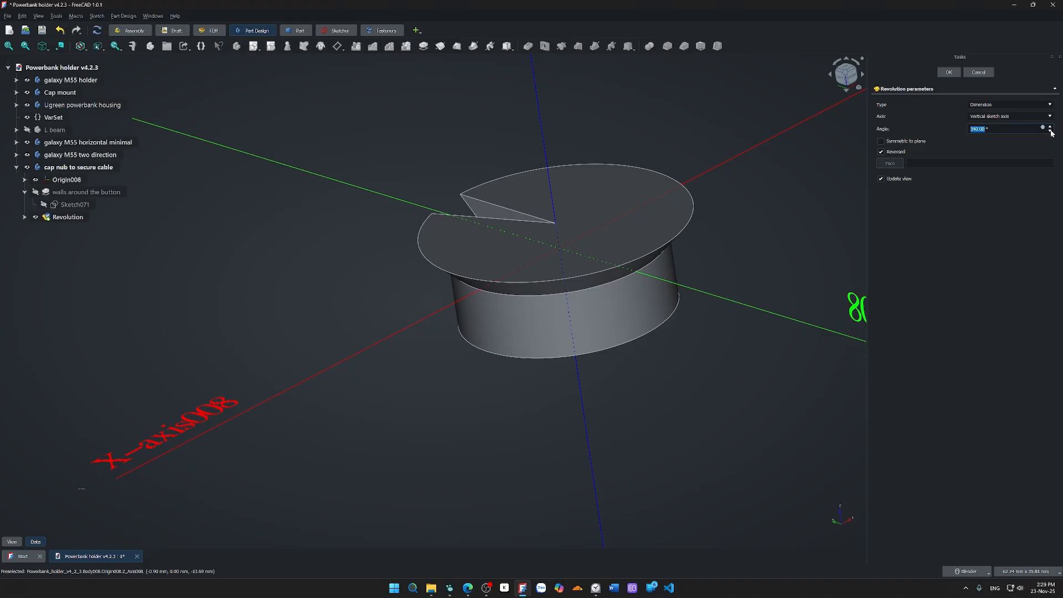
{"action": "left_click", "coordinate": [1051, 131]}
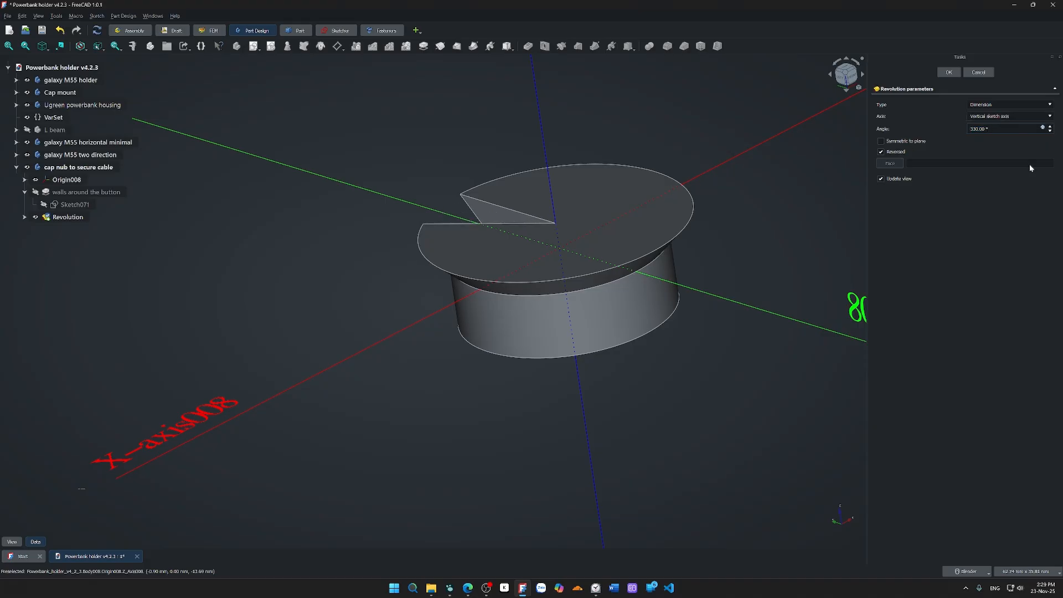
{"action": "left_click", "coordinate": [1051, 132]}
{"action": "left_click", "coordinate": [1051, 131]}
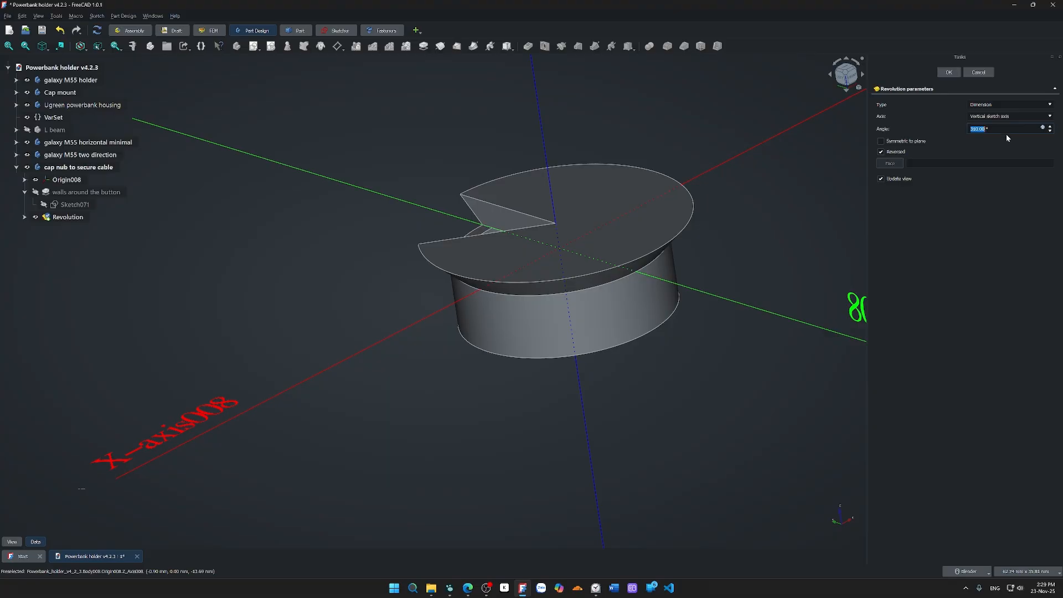
{"action": "scroll", "coordinate": [1007, 131], "scroll_direction": "down", "scroll_amount": 20}
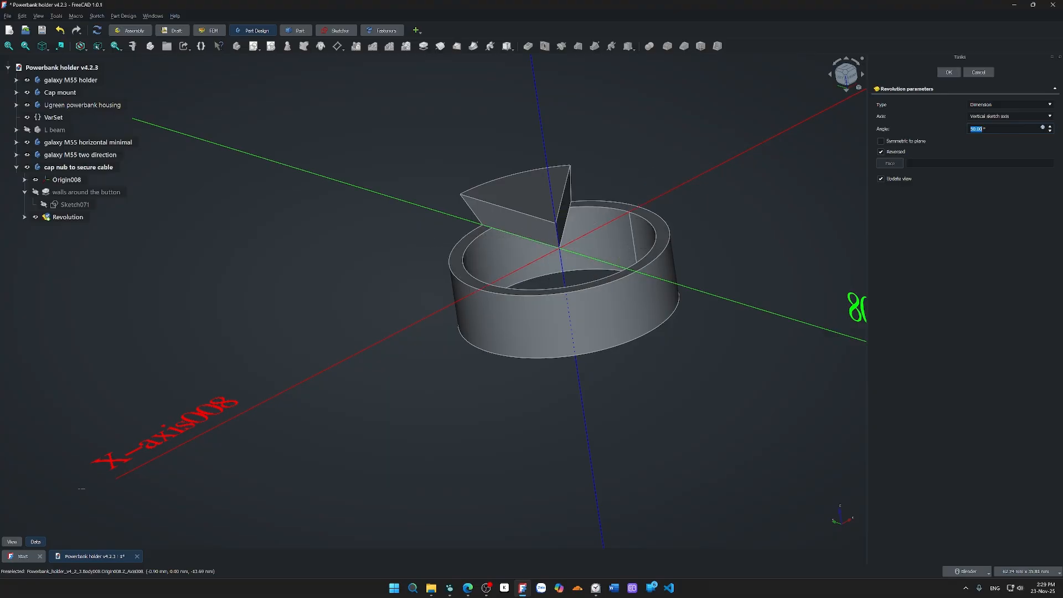
{"action": "scroll", "coordinate": [1007, 130], "scroll_direction": "up", "scroll_amount": 8}
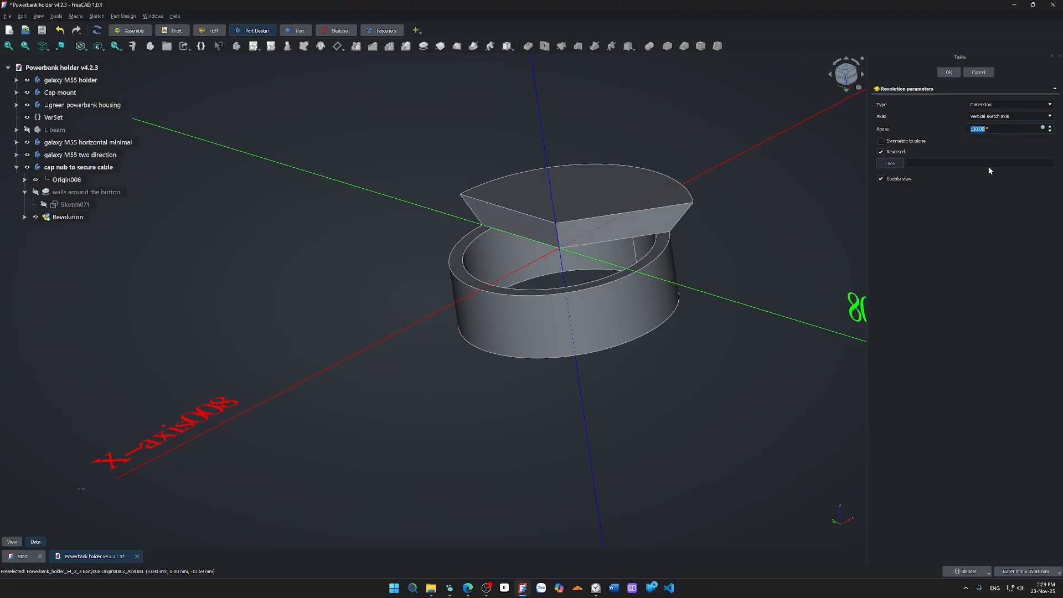
{"action": "scroll", "coordinate": [1007, 129], "scroll_direction": "up", "scroll_amount": 20}
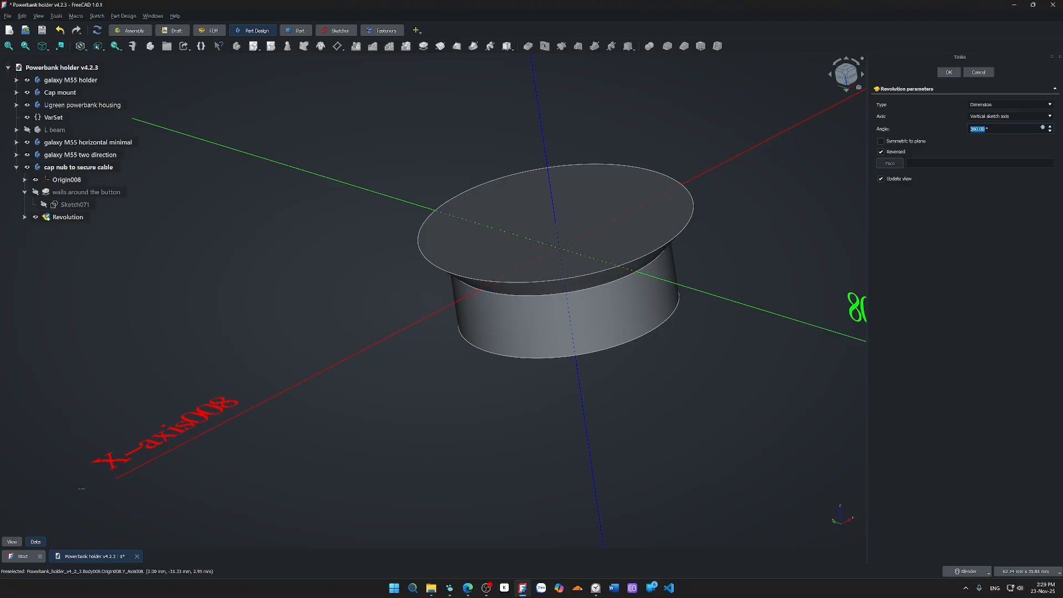
- Accept the cap's reversed 360° Revolution around the vertical sketch axis
{"action": "key", "text": "g"}
{"action": "key", "text": "a"}
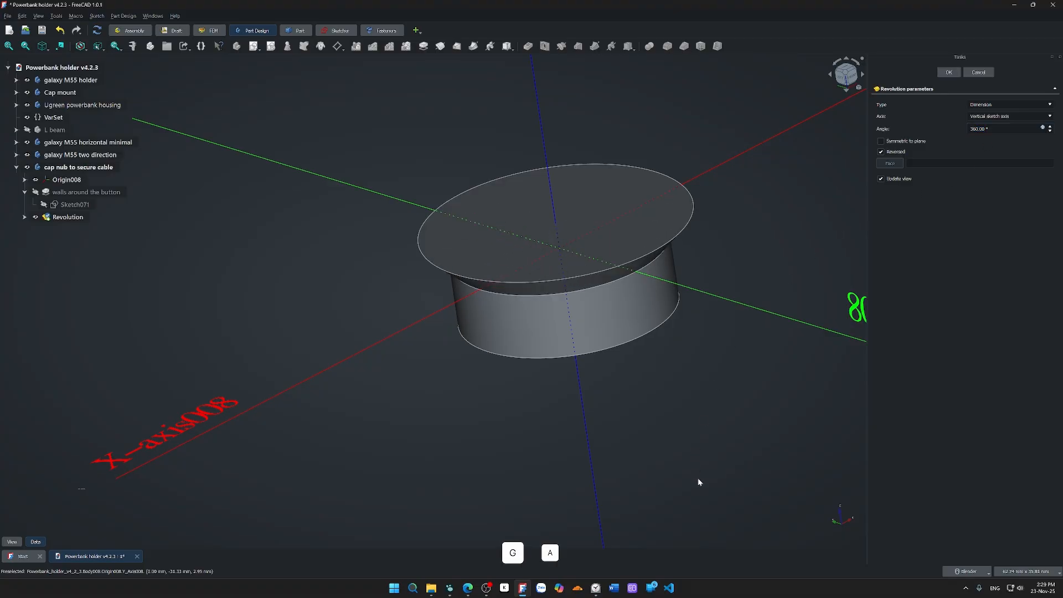
{"action": "left_click", "coordinate": [949, 72]}
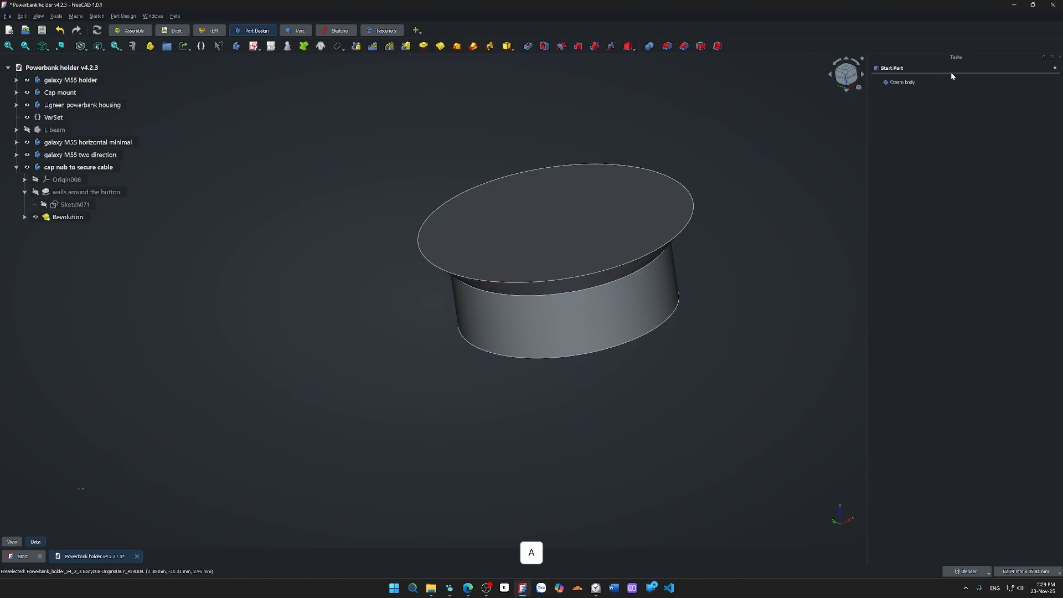
- View the finished nub from the side and open the sketch behind the walls around the button to examine its circles
{"action": "scroll", "coordinate": [733, 306], "scroll_direction": "down", "scroll_amount": 4}
{"action": "mouse_move", "coordinate": [613, 390]}
{"action": "middle_mouse_down"}
{"action": "mouse_move", "coordinate": [615, 340]}
{"action": "mouse_move", "coordinate": [620, 394]}
{"action": "middle_mouse_up"}
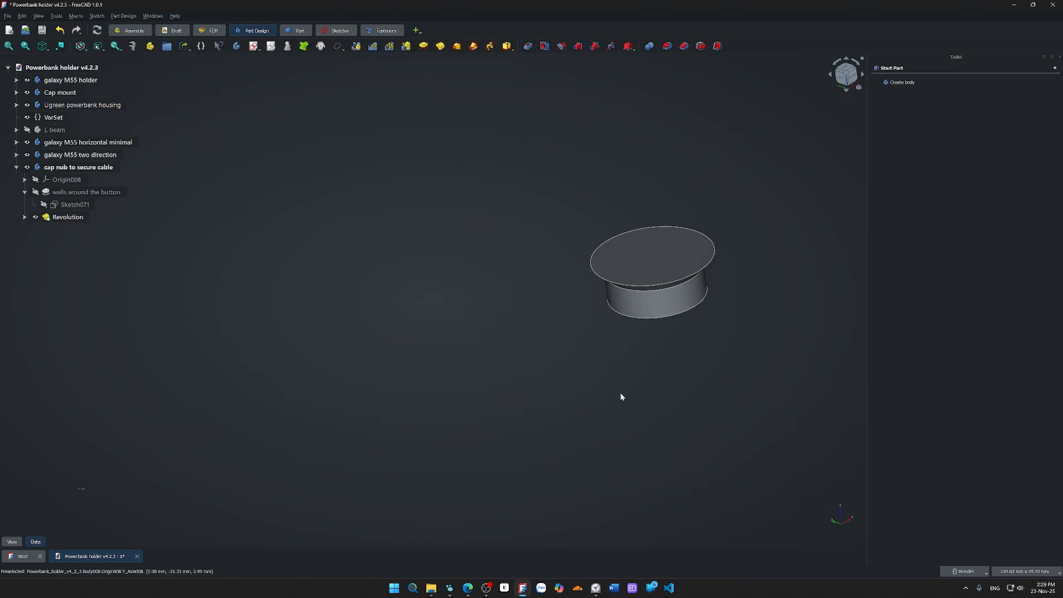
{"action": "scroll", "coordinate": [623, 393], "scroll_direction": "down", "scroll_amount": 1}
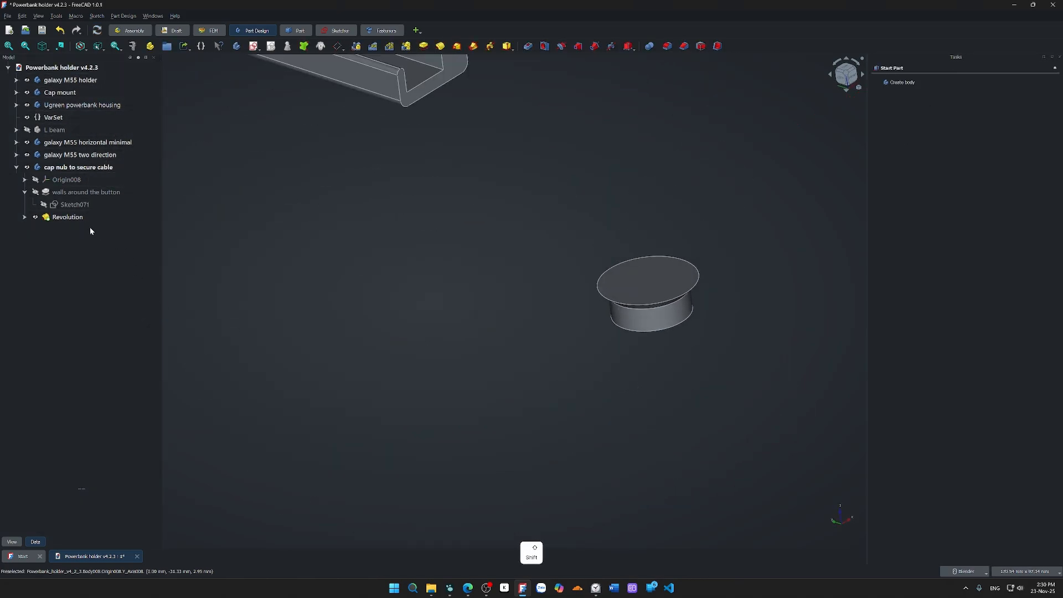
{"action": "mouse_move", "coordinate": [475, 343]}
{"action": "middle_mouse_down", "text": "shift"}
{"action": "mouse_move", "coordinate": [367, 367]}
{"action": "mouse_move", "coordinate": [333, 413]}
{"action": "mouse_move", "coordinate": [295, 404]}
{"action": "mouse_move", "coordinate": [294, 385]}
{"action": "mouse_move", "coordinate": [349, 417]}
{"action": "mouse_move", "coordinate": [463, 344]}
{"action": "mouse_move", "coordinate": [470, 352]}
{"action": "middle_mouse_up", "text": "shift"}
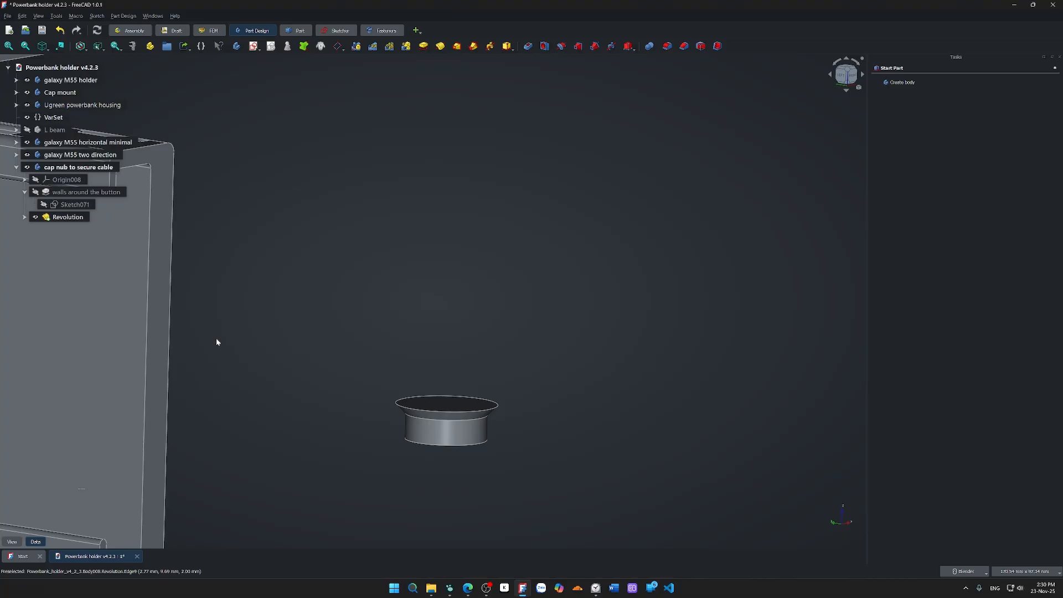
{"action": "double_click", "coordinate": [73, 205]}
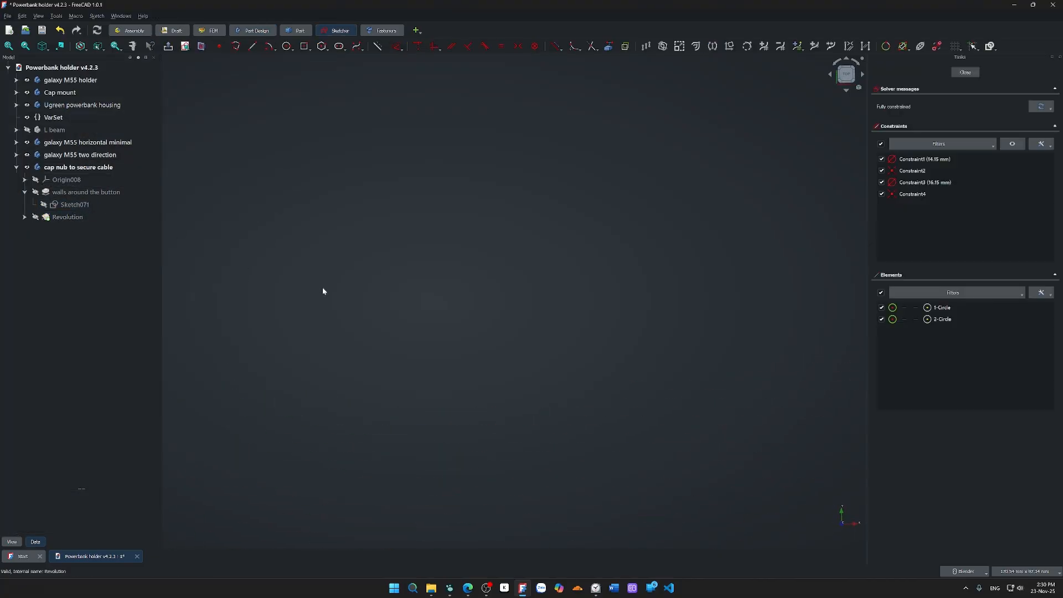
{"action": "mouse_move", "coordinate": [334, 336]}
{"action": "middle_mouse_down", "text": "shift"}
{"action": "mouse_move", "coordinate": [530, 214]}
{"action": "mouse_move", "coordinate": [337, 360]}
{"action": "middle_mouse_up", "text": "shift"}
{"action": "scroll", "coordinate": [397, 277], "scroll_direction": "up", "scroll_amount": 12}
{"action": "middle_click_drag", "start_coordinate": [593, 360], "coordinate": [334, 358], "text": "shift"}
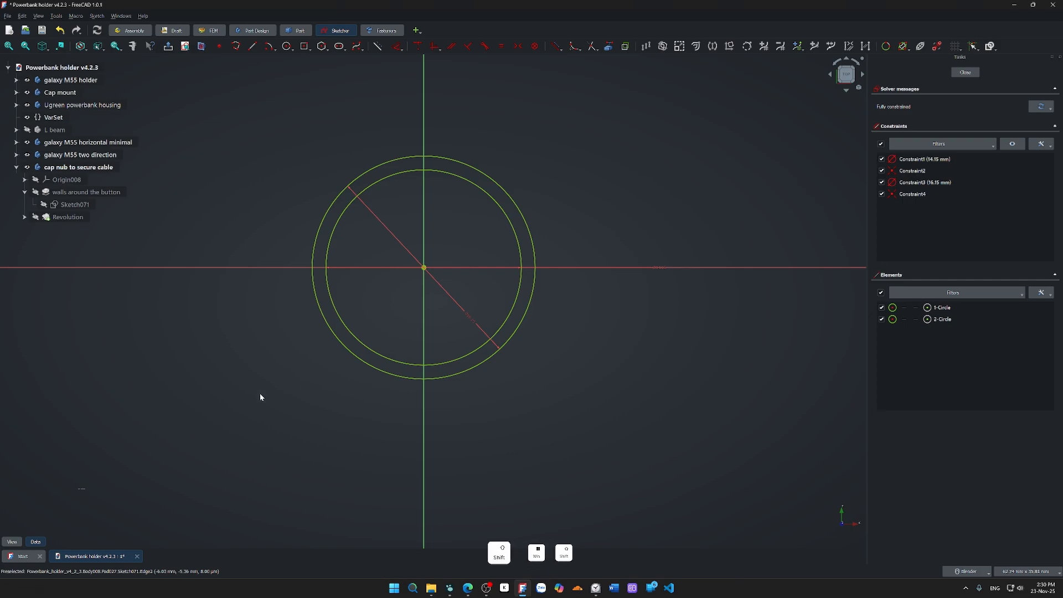
{"action": "key", "text": "super+shift+s"}
{"action": "left_click", "coordinate": [235, 328]}
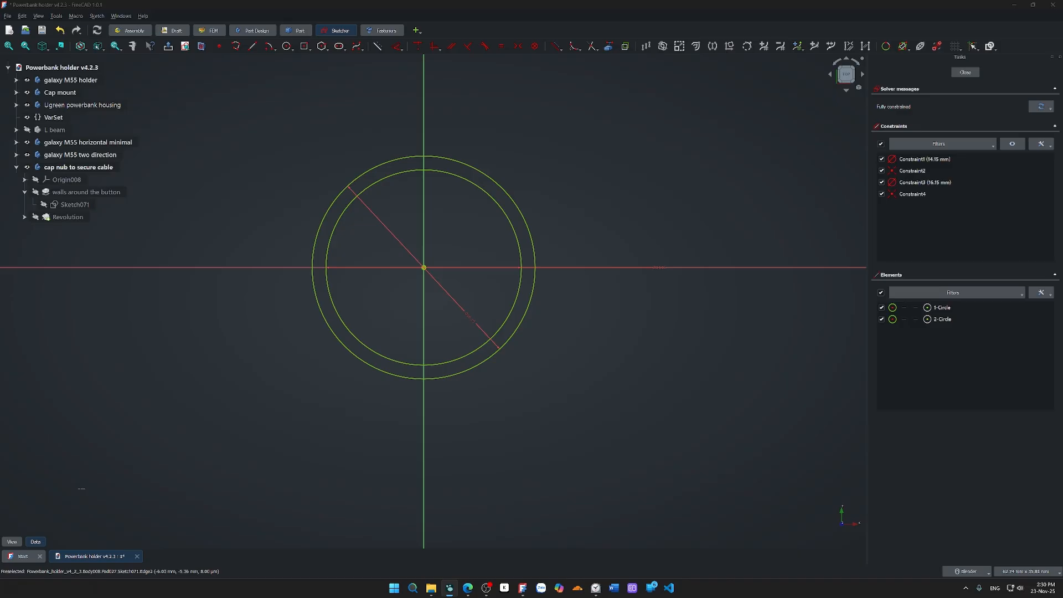
{"action": "key", "text": "Escape"}
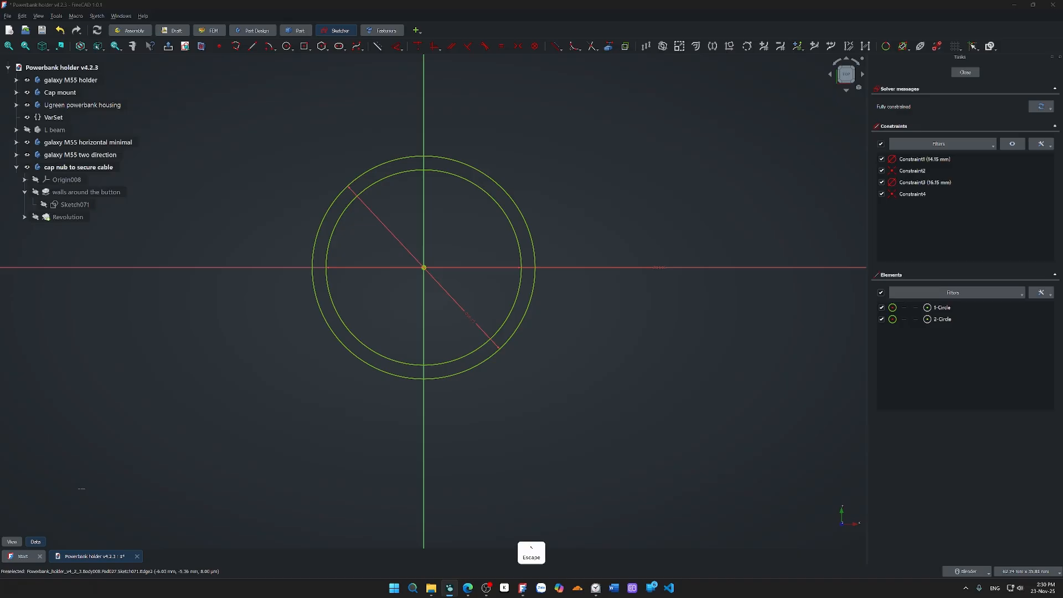
{"action": "key", "text": "ctrl+v"}
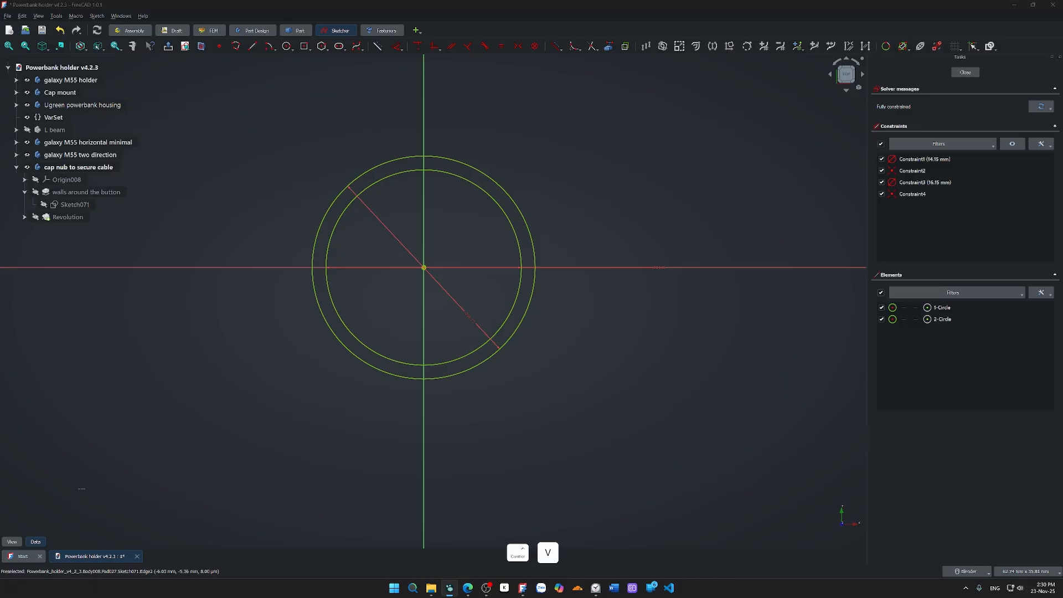
{"action": "key", "text": "Return"}
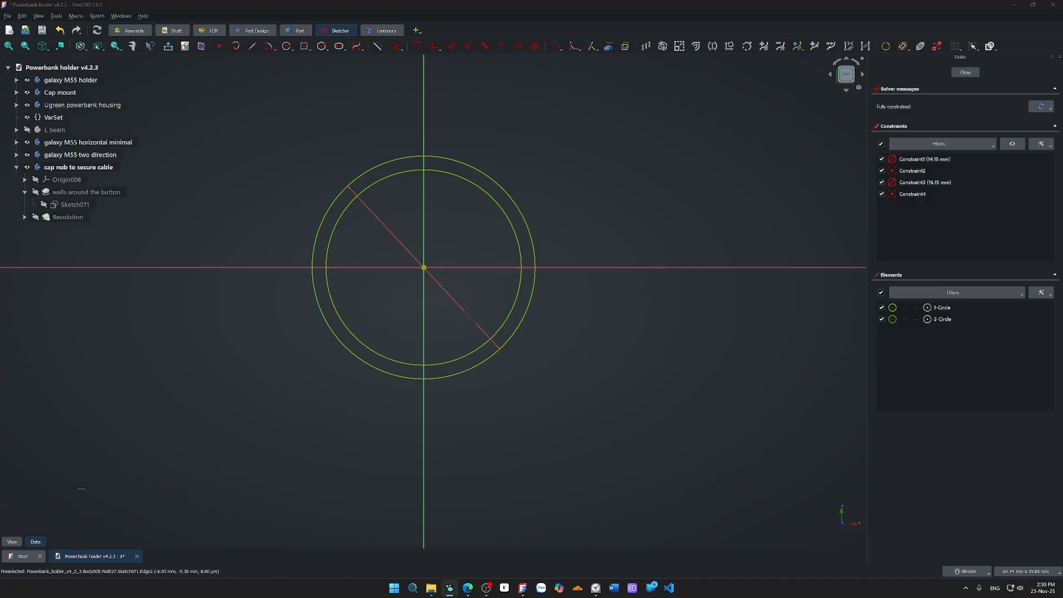
{"action": "key", "text": "ctrl+shift+Escape"}
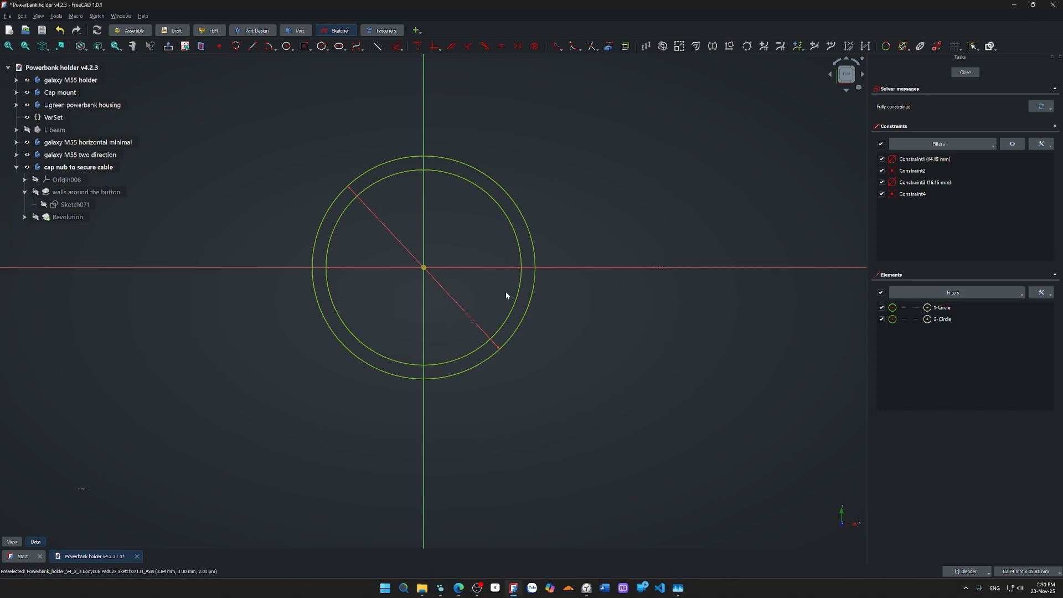
- Examine the two concentric circles in the button-wall sketch up close and close the sketch
{"action": "scroll", "coordinate": [488, 321], "scroll_direction": "up", "scroll_amount": 3}
{"action": "left_click_drag", "start_coordinate": [472, 299], "coordinate": [452, 322]}
{"action": "scroll", "coordinate": [652, 311], "scroll_direction": "down", "scroll_amount": 5}
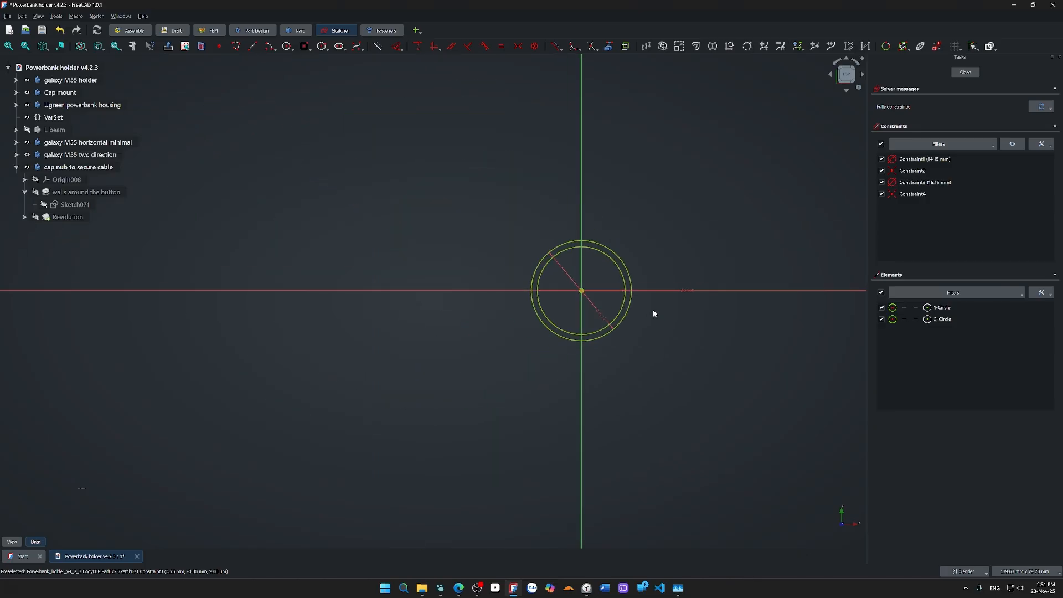
{"action": "mouse_move", "coordinate": [690, 292]}
{"action": "left_mouse_down"}
{"action": "mouse_move", "coordinate": [593, 287]}
{"action": "mouse_move", "coordinate": [603, 282]}
{"action": "left_mouse_up"}
{"action": "scroll", "coordinate": [604, 280], "scroll_direction": "up", "scroll_amount": 5}
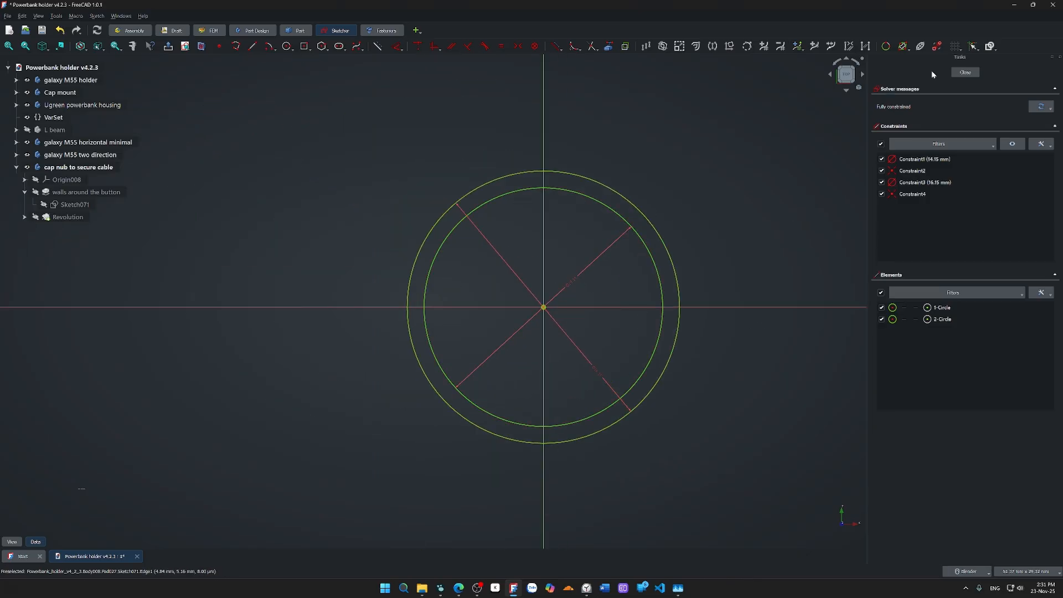
{"action": "left_click", "coordinate": [956, 72]}
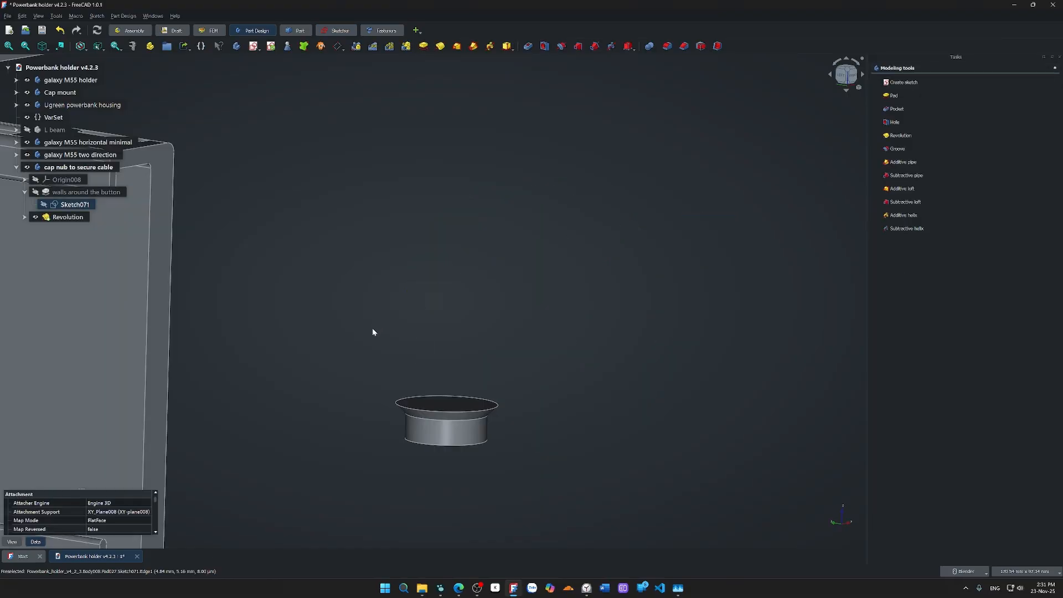
- Delete the Revolution, its profile sketch and the walls around the button with their circle sketch from the cap nub body
{"action": "left_click", "coordinate": [76, 219]}
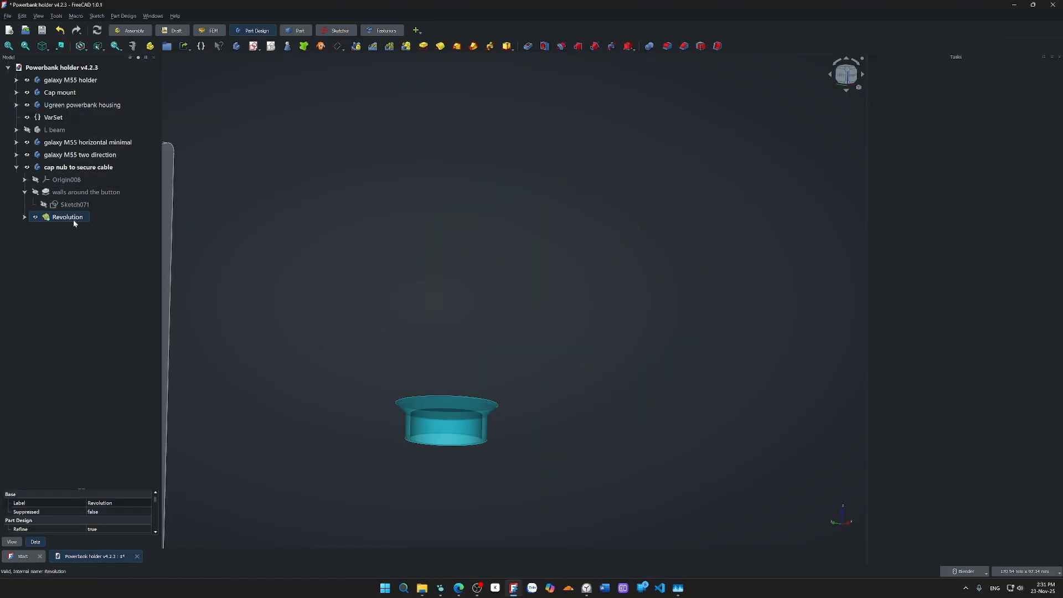
{"action": "key", "text": "Delete"}
{"action": "left_click", "coordinate": [59, 216]}
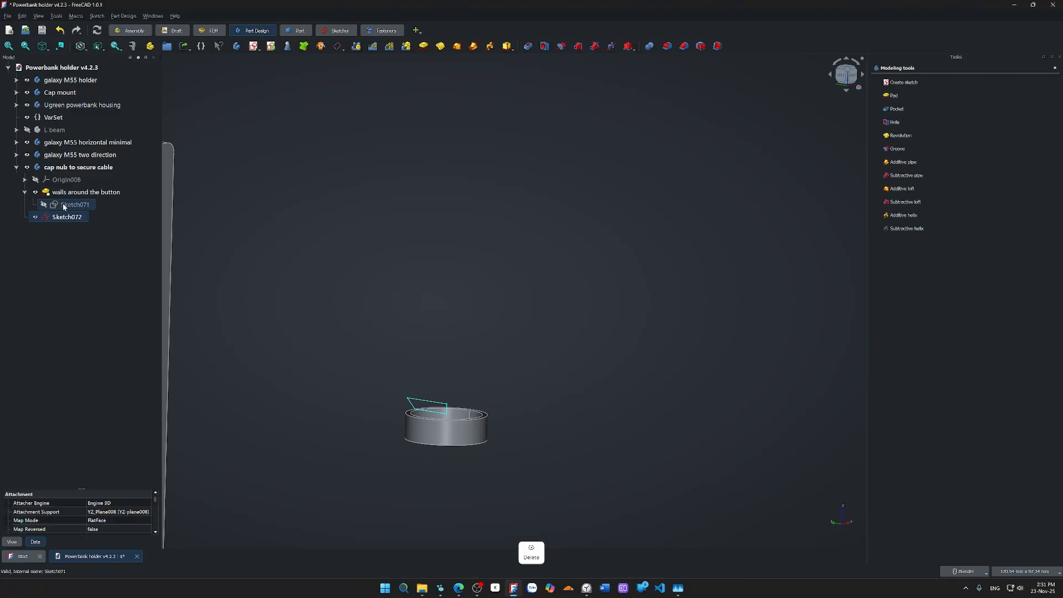
{"action": "key", "text": "Delete"}
{"action": "left_click", "coordinate": [67, 206]}
{"action": "key", "text": "Delete"}
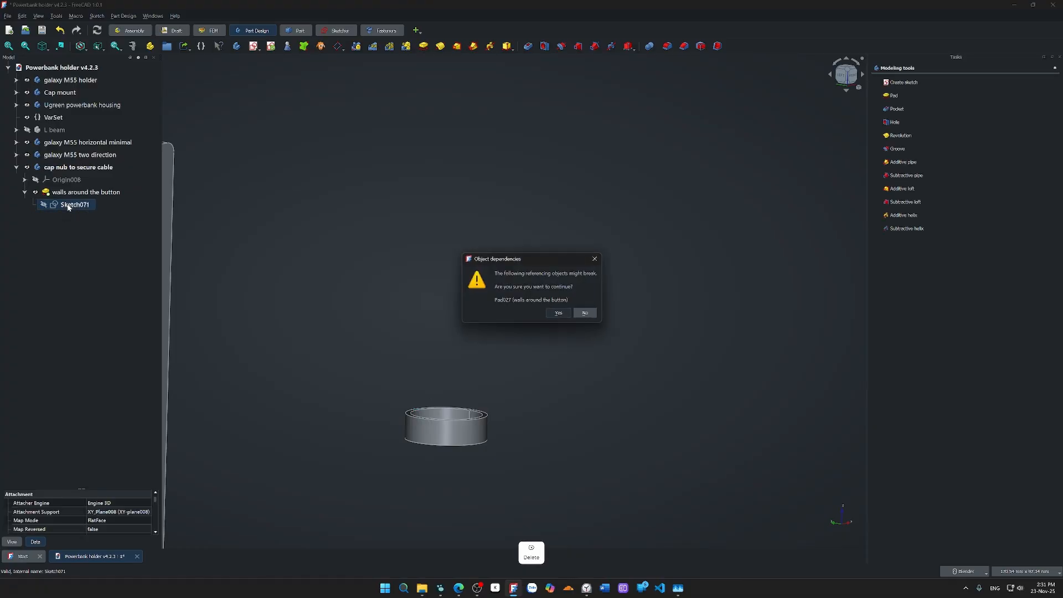
{"action": "key", "text": "Return"}
{"action": "left_click", "coordinate": [69, 198]}
{"action": "key", "text": "Delete"}
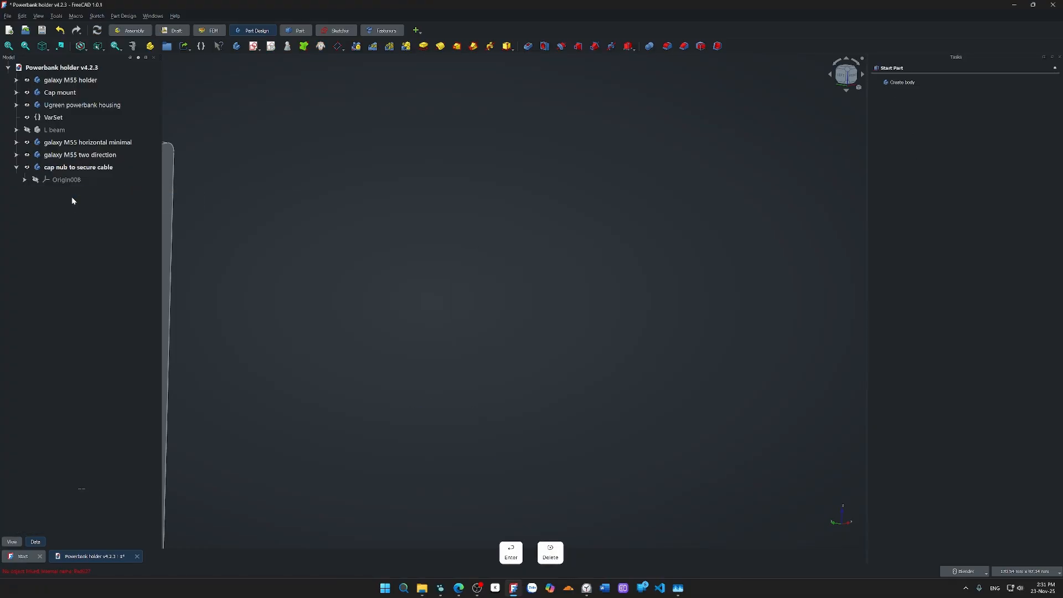
- Create a new sketch on the YZ base plane of the emptied cap nub body
{"action": "scroll", "coordinate": [478, 295], "scroll_direction": "down", "scroll_amount": 2}
{"action": "key", "text": "s"}
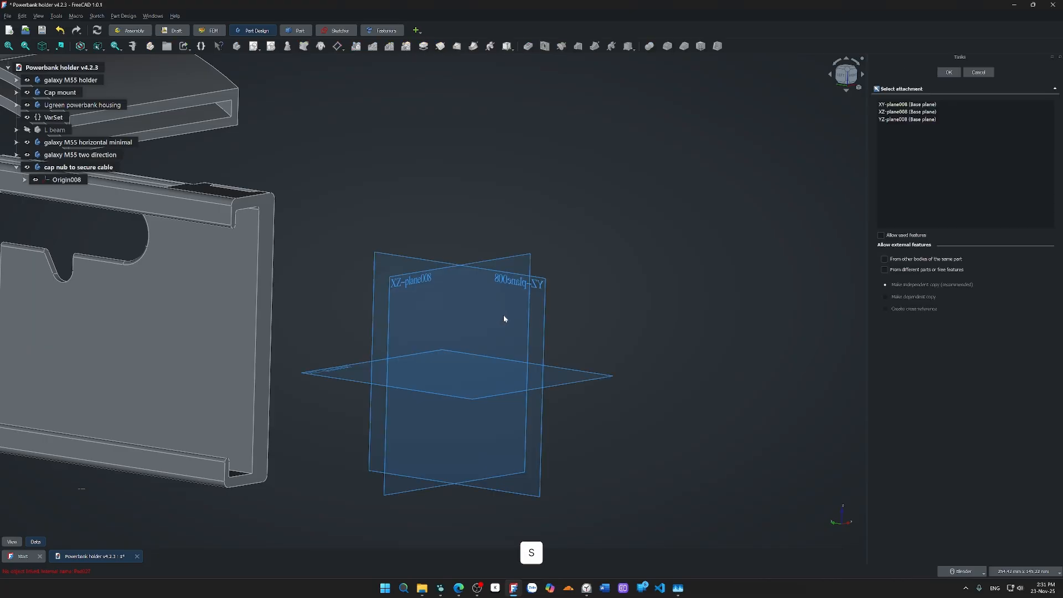
{"action": "scroll", "coordinate": [499, 318], "scroll_direction": "down", "scroll_amount": 4}
{"action": "scroll", "coordinate": [598, 274], "scroll_direction": "up", "scroll_amount": 4}
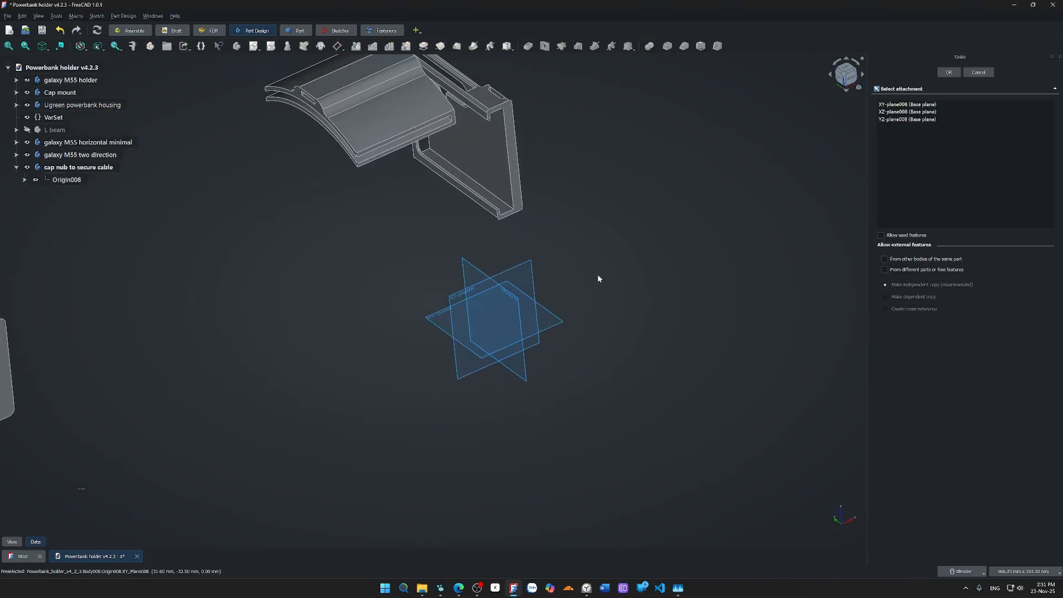
{"action": "left_click", "coordinate": [484, 258]}
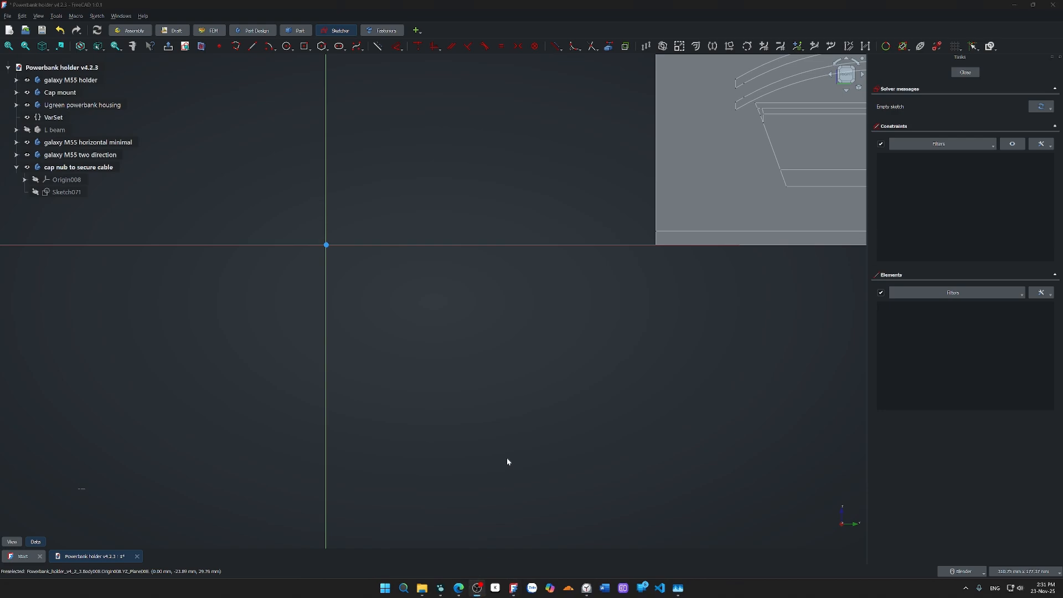
- Draw a polyline from the origin about 17 mm along the horizontal axis, adding a U-shaped leg below it enlarged to about 7 mm wide and deep
{"action": "middle_click_drag", "start_coordinate": [658, 401], "coordinate": [451, 570], "text": "shift"}
{"action": "scroll", "coordinate": [507, 512], "scroll_direction": "down", "scroll_amount": 5}
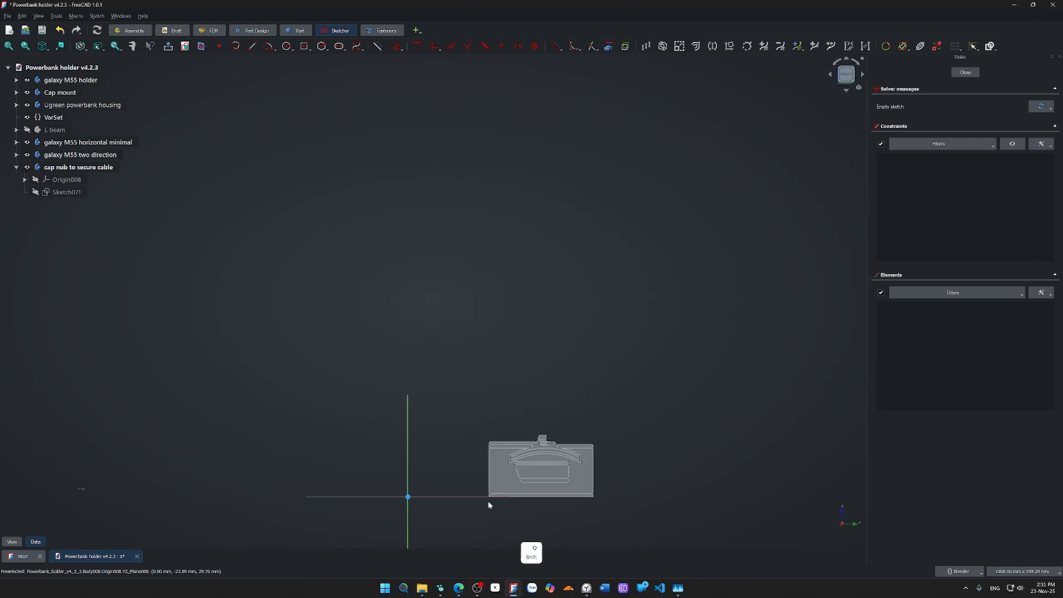
{"action": "middle_click_drag", "start_coordinate": [371, 521], "coordinate": [482, 399], "text": "shift"}
{"action": "scroll", "coordinate": [482, 398], "scroll_direction": "up", "scroll_amount": 4}
{"action": "mouse_move", "coordinate": [624, 340]}
{"action": "middle_mouse_down", "text": "shift"}
{"action": "mouse_move", "coordinate": [310, 457]}
{"action": "mouse_move", "coordinate": [438, 345]}
{"action": "middle_mouse_up", "text": "shift"}
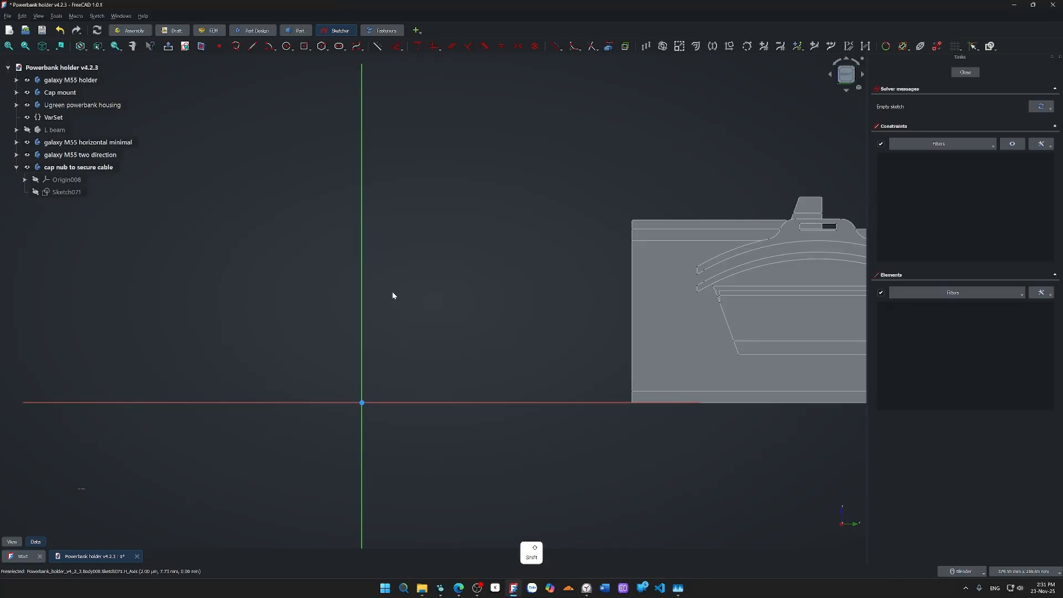
{"action": "key", "text": "g"}
{"action": "key", "text": "m"}
{"action": "key", "text": "g"}
{"action": "key", "text": "m"}
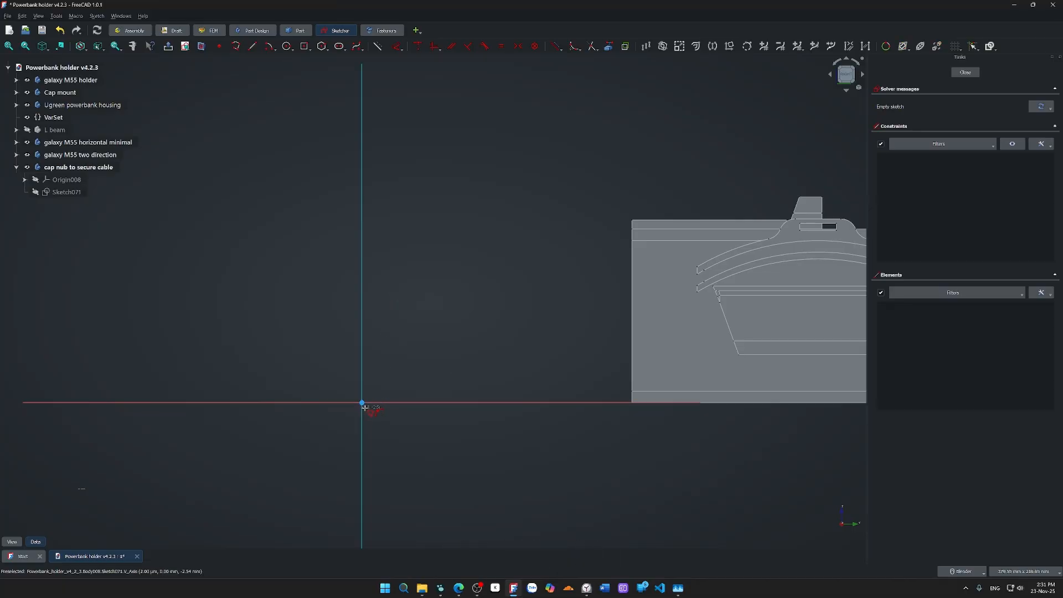
{"action": "scroll", "coordinate": [364, 408], "scroll_direction": "up", "scroll_amount": 5}
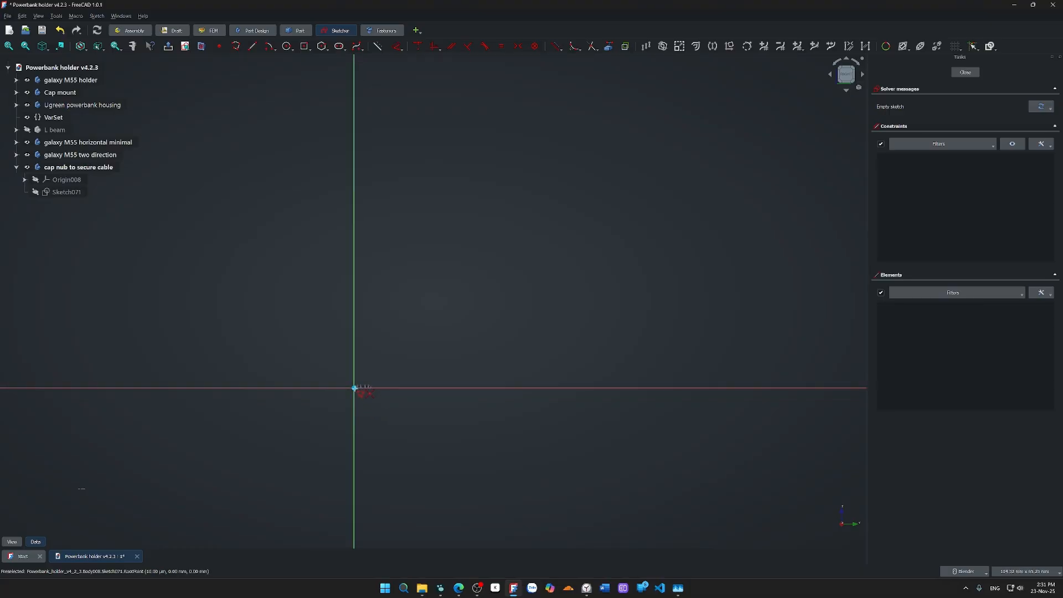
{"action": "left_click", "coordinate": [355, 388]}
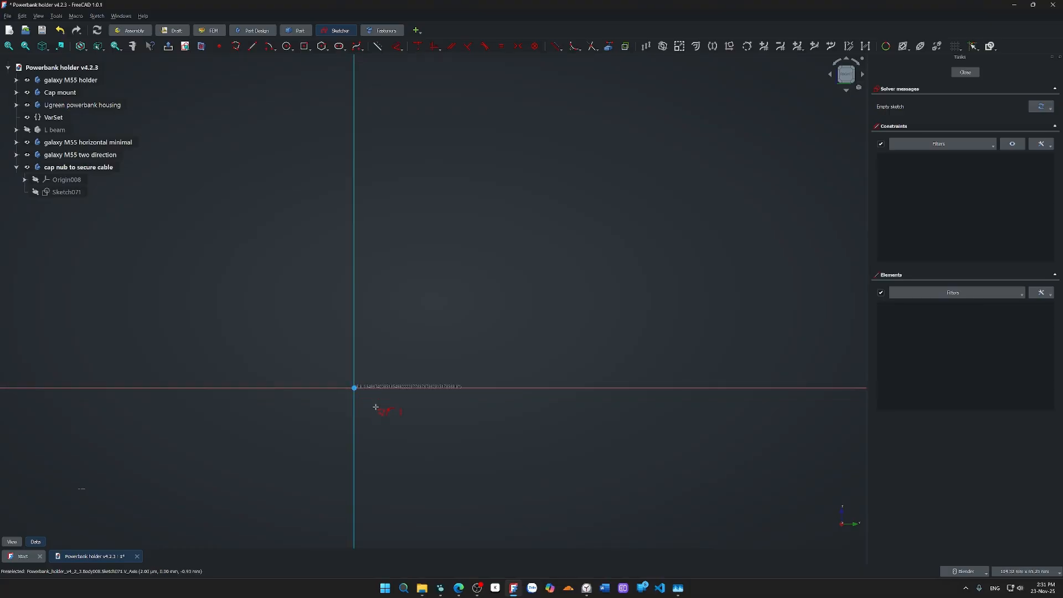
{"action": "left_click", "coordinate": [485, 388]}
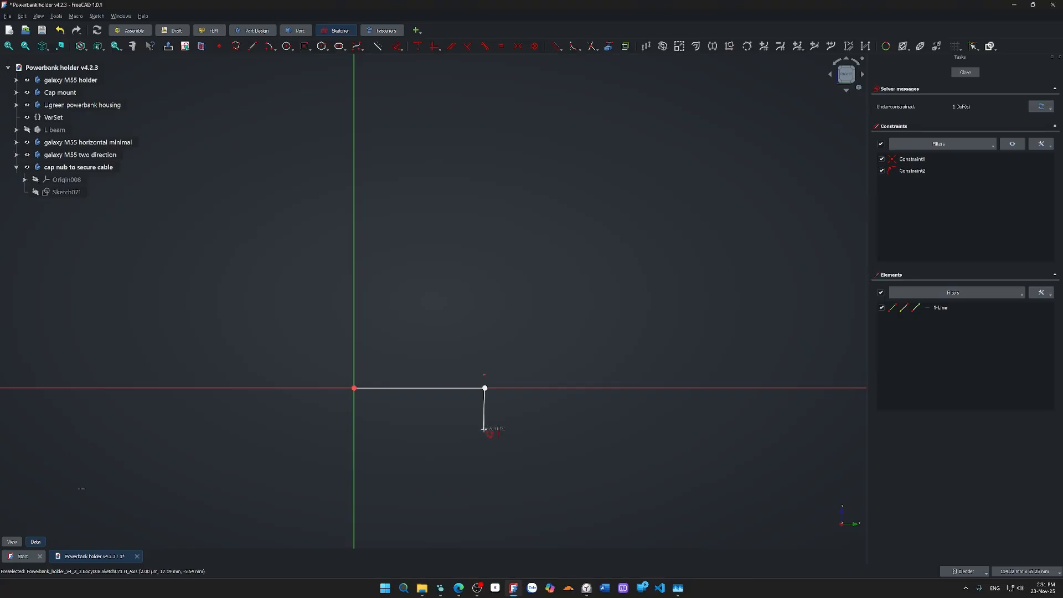
{"action": "left_click", "coordinate": [484, 430]}
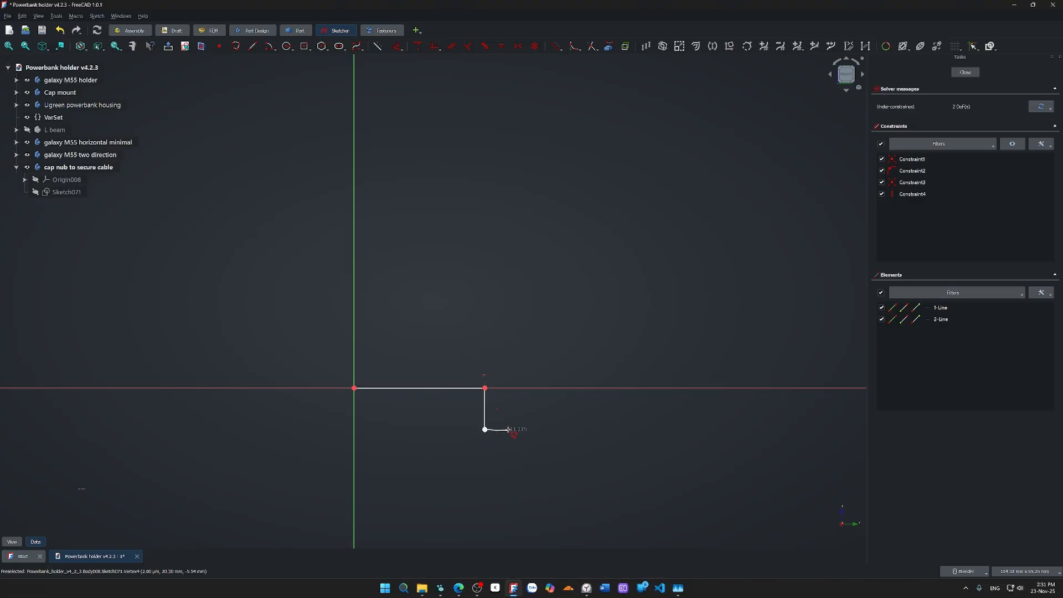
{"action": "left_click", "coordinate": [509, 429]}
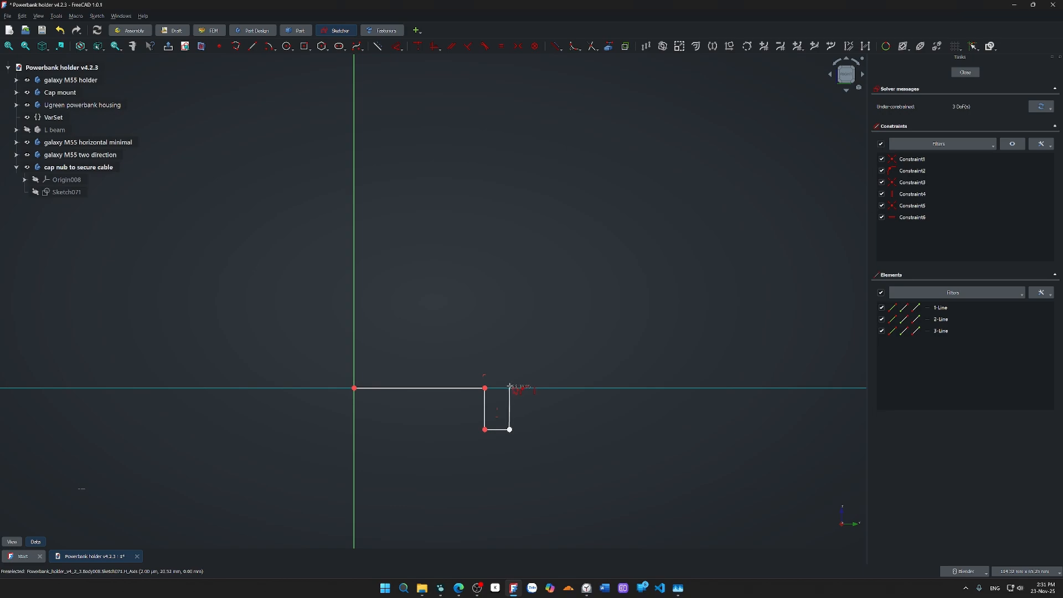
{"action": "left_click", "coordinate": [509, 388]}
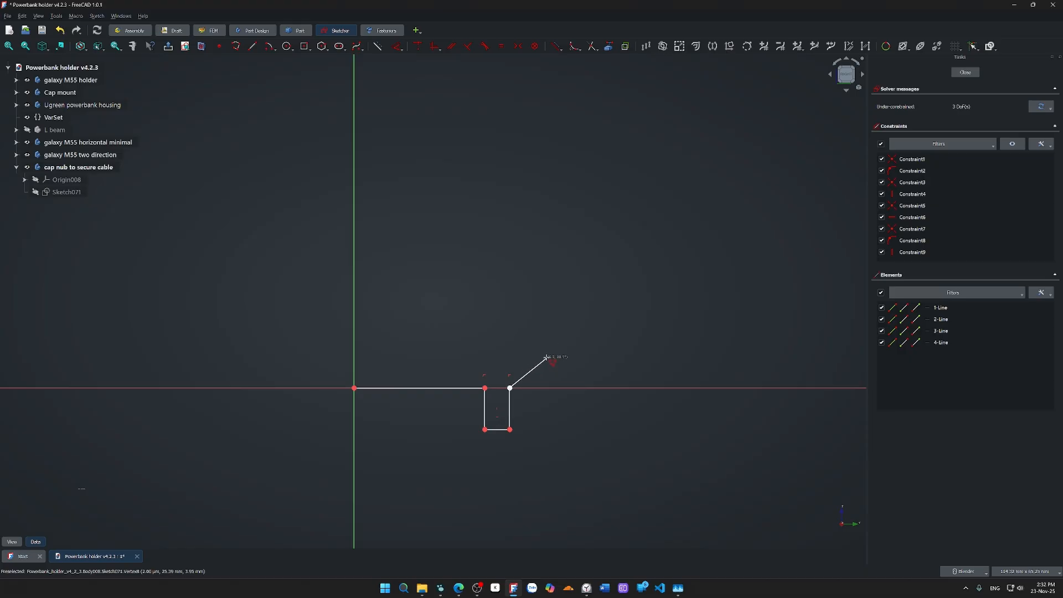
{"action": "key", "text": "Escape"}
{"action": "left_click_drag", "start_coordinate": [510, 418], "coordinate": [538, 423]}
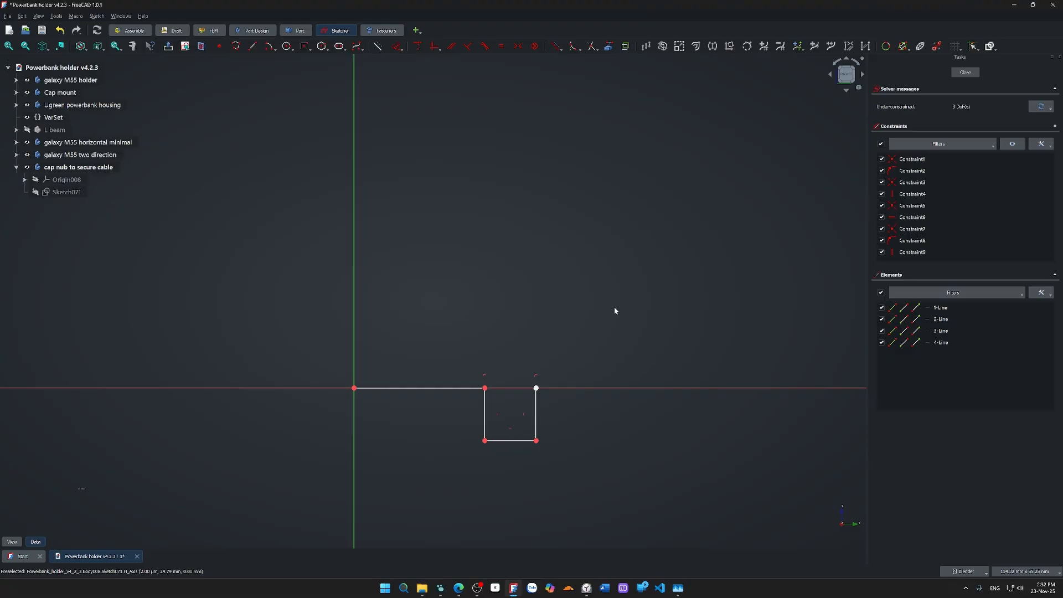
- Close the profile from the leg's outer corner with an outward slanted line, a horizontal line about 5 mm above the axis, and a vertical line to the origin
{"action": "key", "text": "g"}
{"action": "key", "text": "m"}
{"action": "left_click", "coordinate": [536, 387]}
{"action": "left_click", "coordinate": [578, 348]}
{"action": "left_click", "coordinate": [356, 348]}
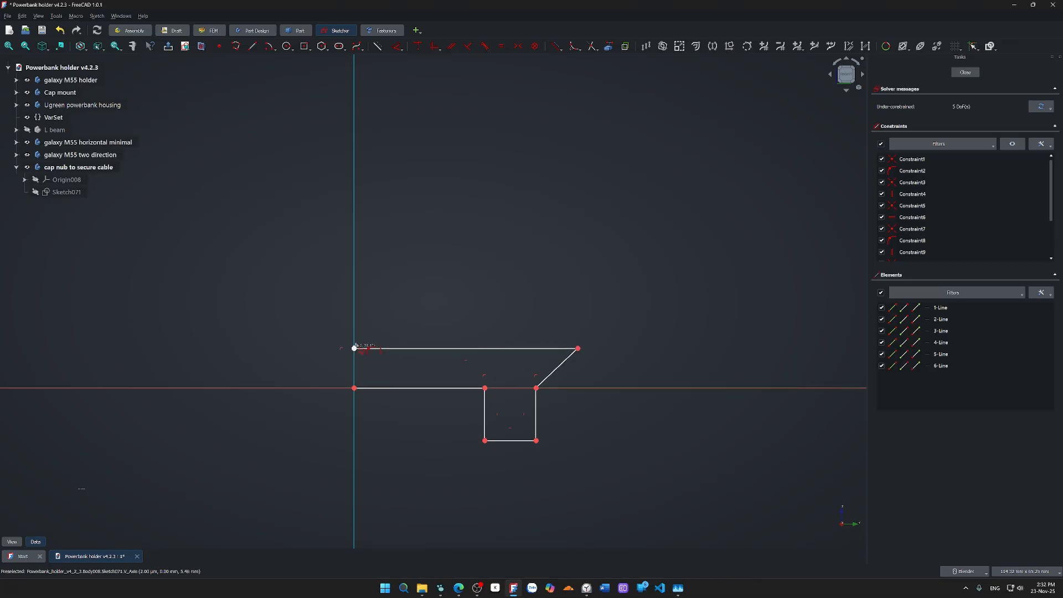
{"action": "left_click", "coordinate": [355, 388]}
{"action": "right_click", "coordinate": [412, 419]}
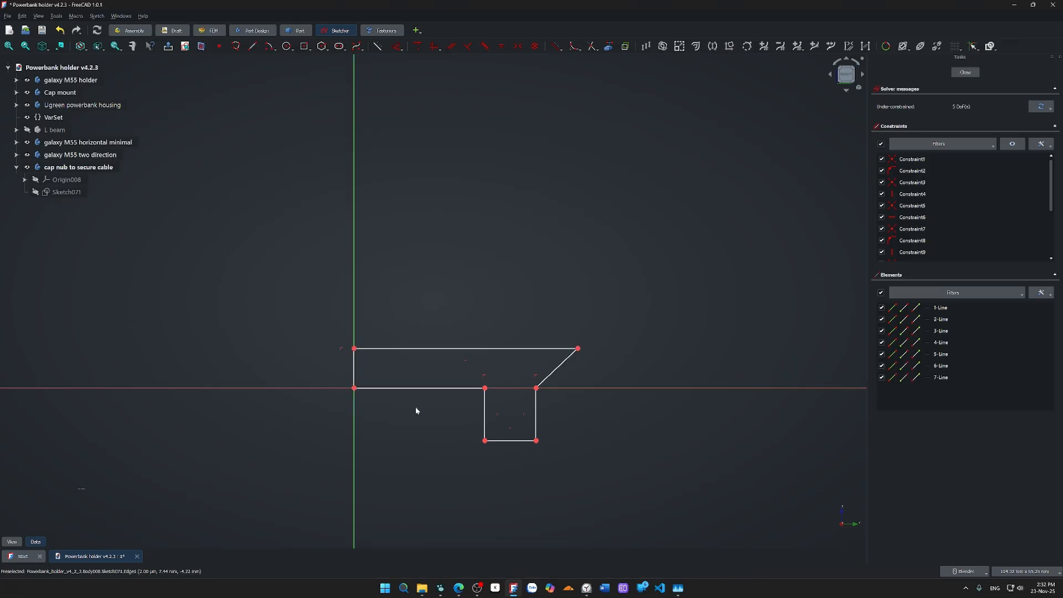
- Dimension the horizontal edge between the origin and the leg to 14.5/2 mm
{"action": "left_click", "coordinate": [421, 389]}
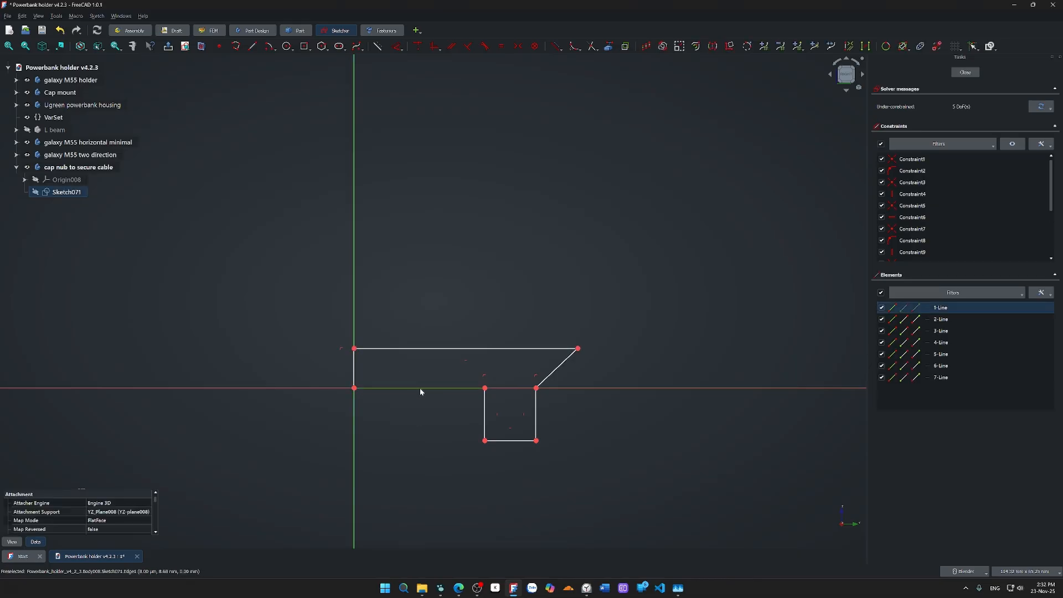
{"action": "key", "text": "d"}
{"action": "left_click", "coordinate": [416, 403]}
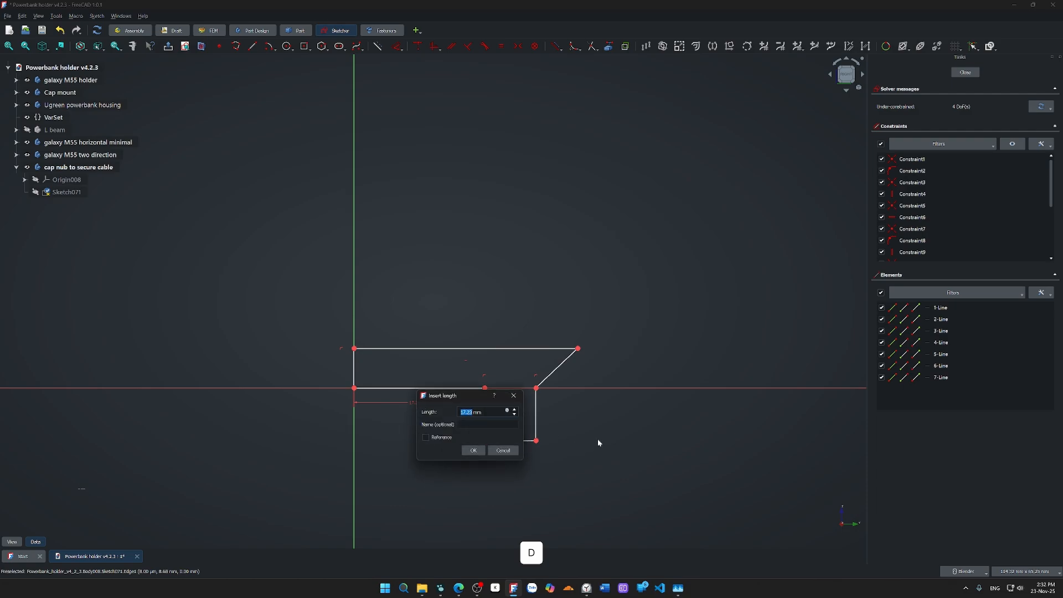
{"action": "type", "text": "14.5/"}
{"action": "key", "text": "XF86AudioLowerVolume"}
{"action": "type", "text": "2"}
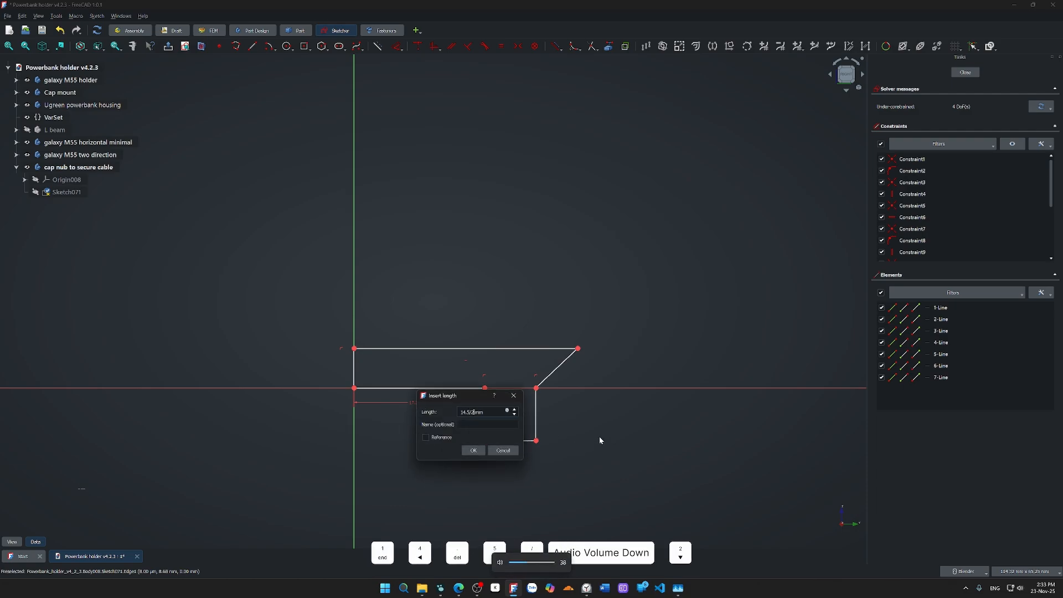
{"action": "key", "text": "Return"}
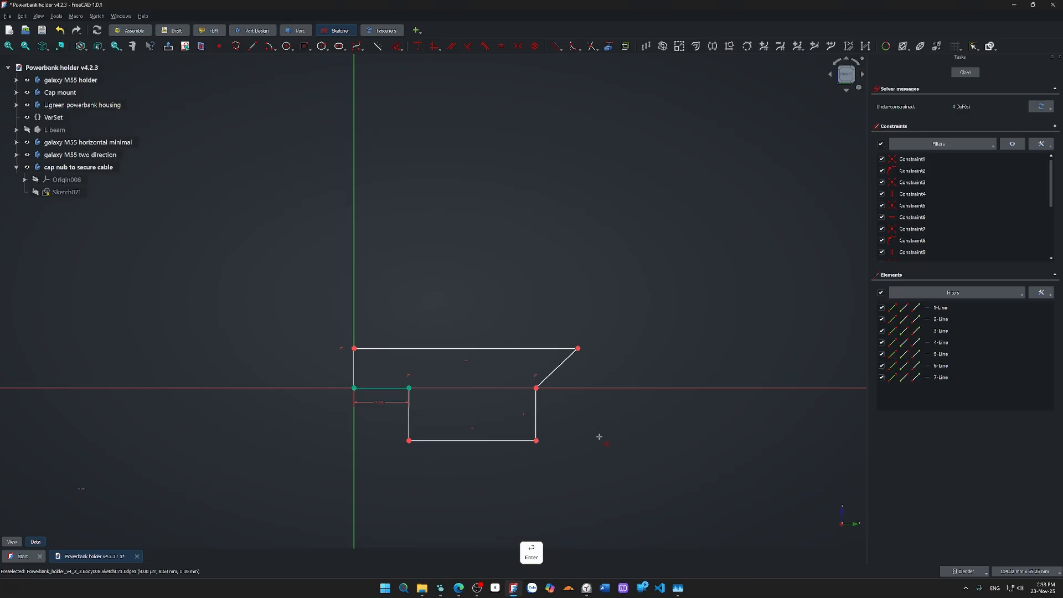
- Dimension the width of the downward leg to 2 mm
{"action": "left_click", "coordinate": [513, 441]}
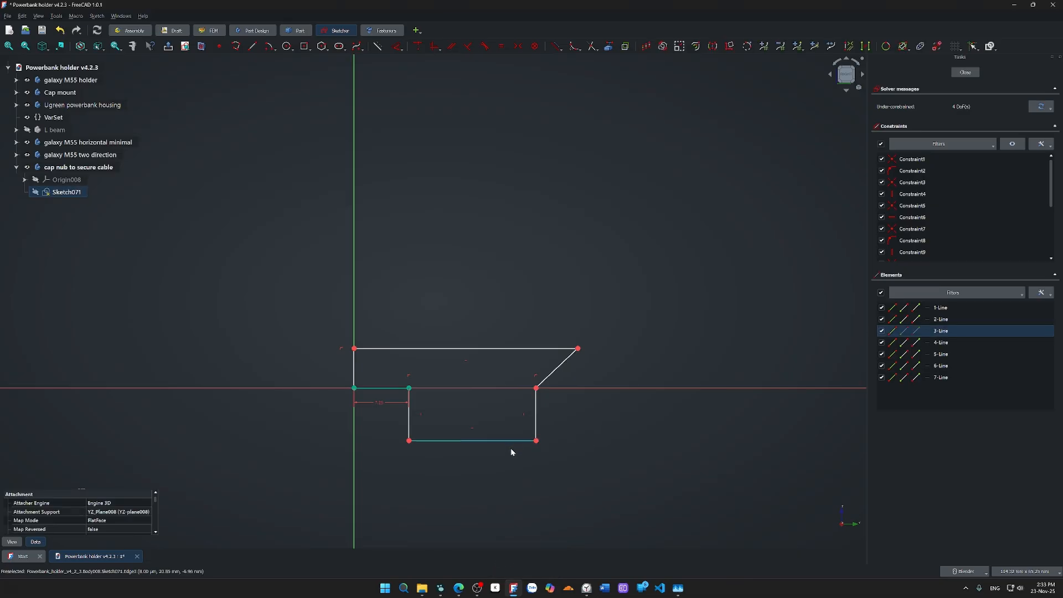
{"action": "key", "text": "d"}
{"action": "double_click", "coordinate": [490, 418]}
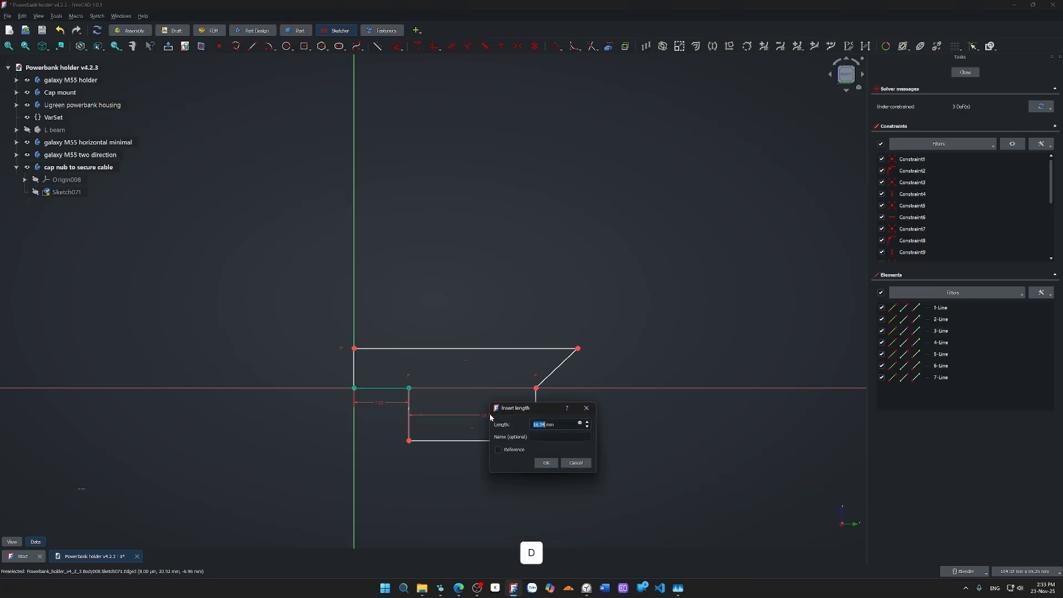
{"action": "type", "text": "2"}
{"action": "key", "text": "Return"}
- Dimension the angle between the profile's slanted edge and the horizontal axis to 45°
{"action": "left_click", "coordinate": [499, 368]}
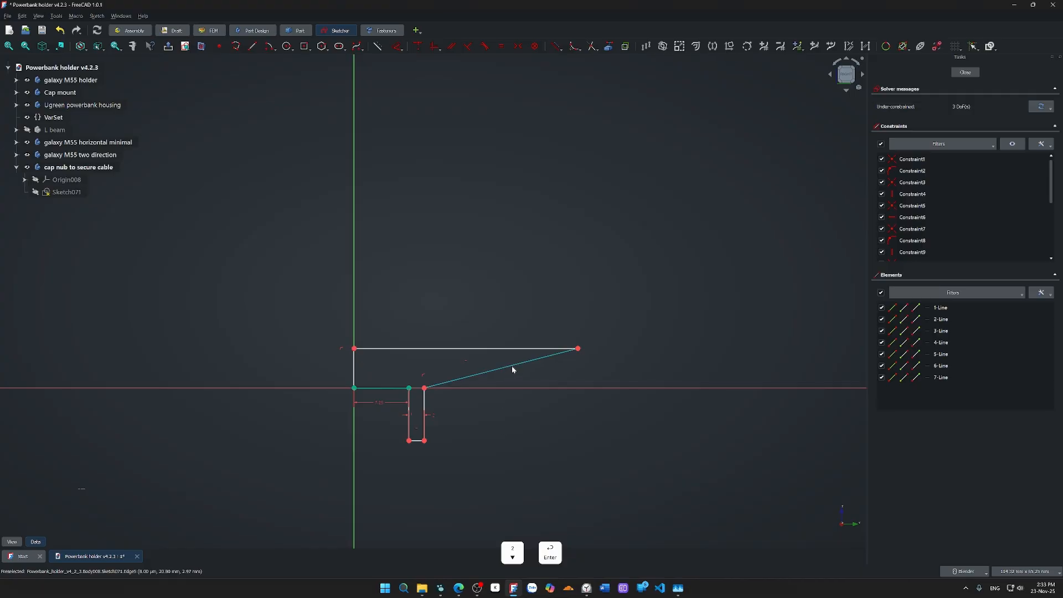
{"action": "key", "text": "d"}
{"action": "left_click", "coordinate": [530, 377]}
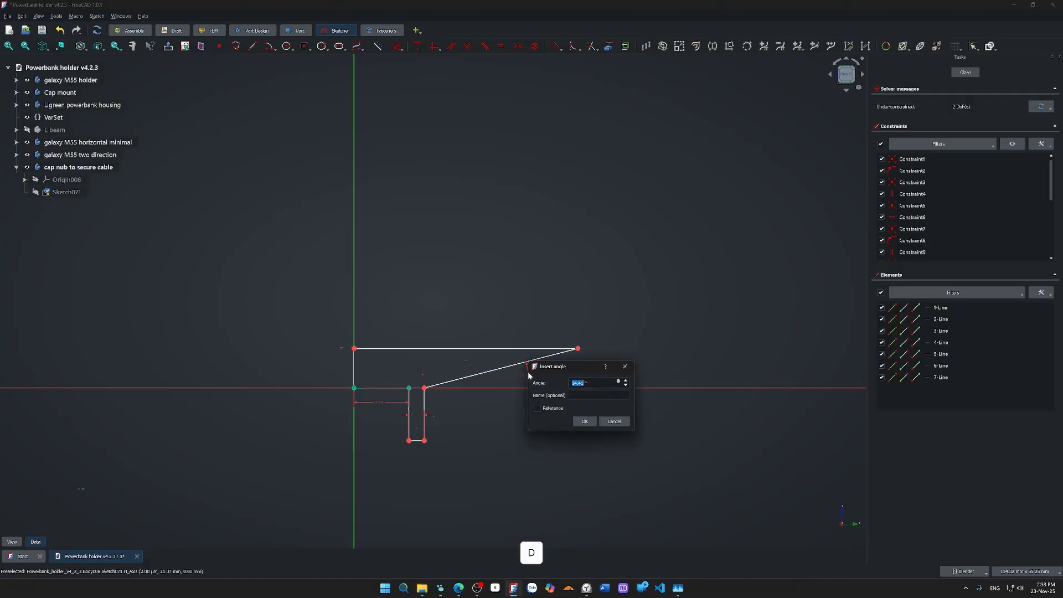
{"action": "type", "text": "45"}
{"action": "key", "text": "Return"}
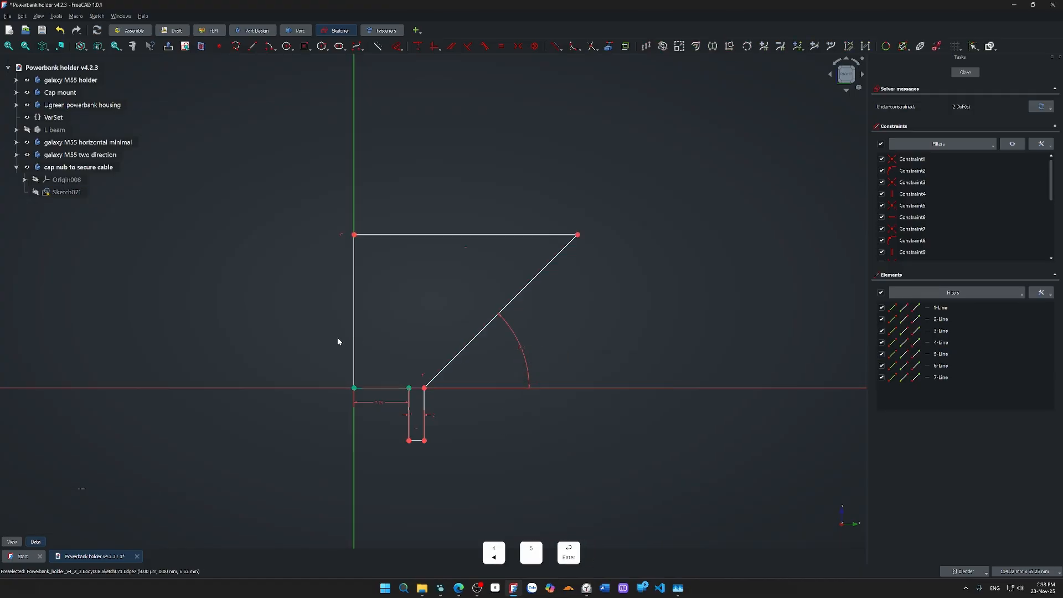
- Make the profile's vertical edge at the origin equal in length to the bottom edge of the leg
{"action": "left_click", "coordinate": [353, 344]}
{"action": "scroll", "coordinate": [393, 409], "scroll_direction": "up", "scroll_amount": 5}
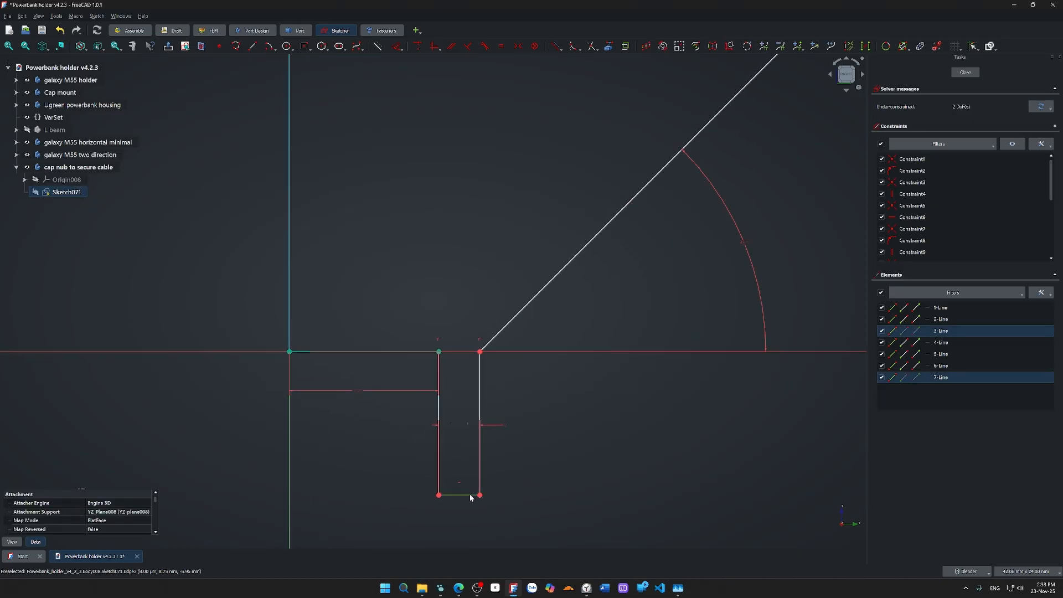
{"action": "key", "text": "e"}
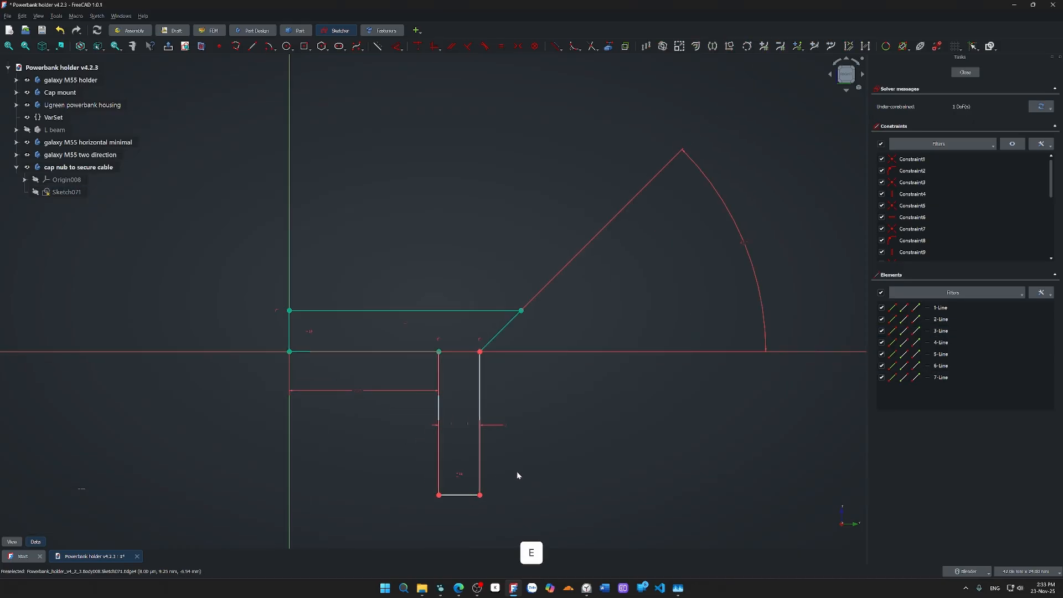
- Shorten the downward leg, and move the horizontal edge's dimension next to its line and the leg's width dimension near the leg's lower end
{"action": "left_click_drag", "start_coordinate": [463, 495], "coordinate": [448, 435]}
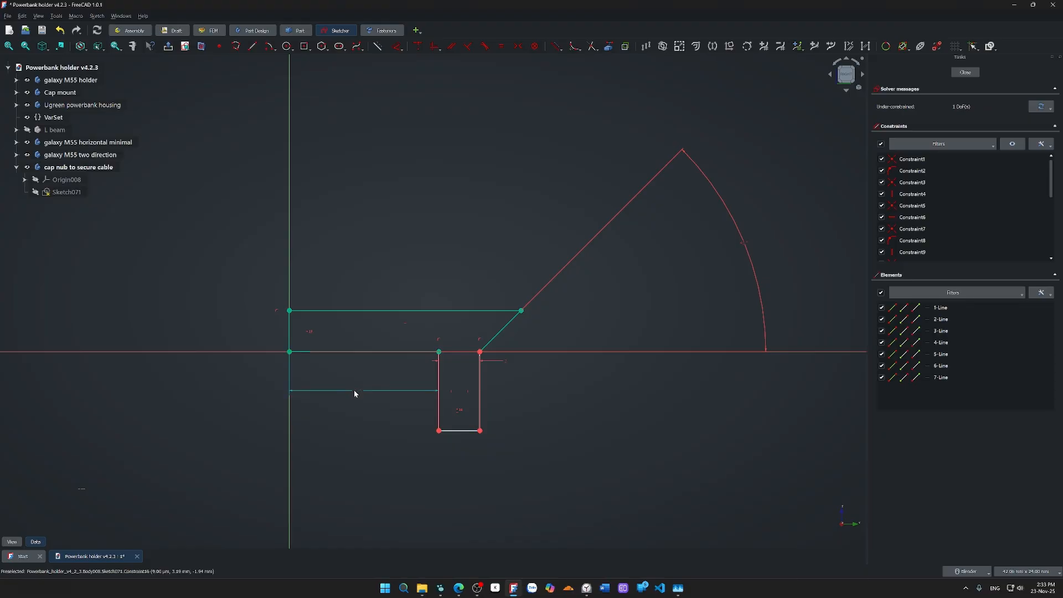
{"action": "mouse_move", "coordinate": [355, 391]}
{"action": "left_mouse_down"}
{"action": "mouse_move", "coordinate": [365, 335]}
{"action": "mouse_move", "coordinate": [368, 348]}
{"action": "left_mouse_up"}
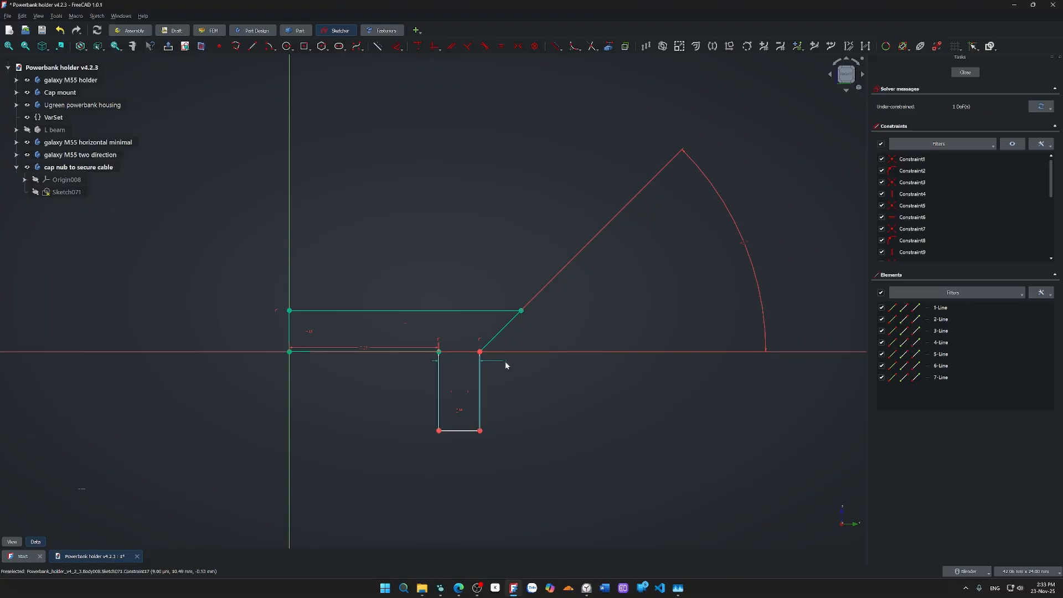
{"action": "left_click_drag", "start_coordinate": [506, 363], "coordinate": [457, 426]}
- Dimension the inner vertical edge of the downward leg to 4 mm
{"action": "left_click", "coordinate": [441, 400]}
{"action": "key", "text": "d"}
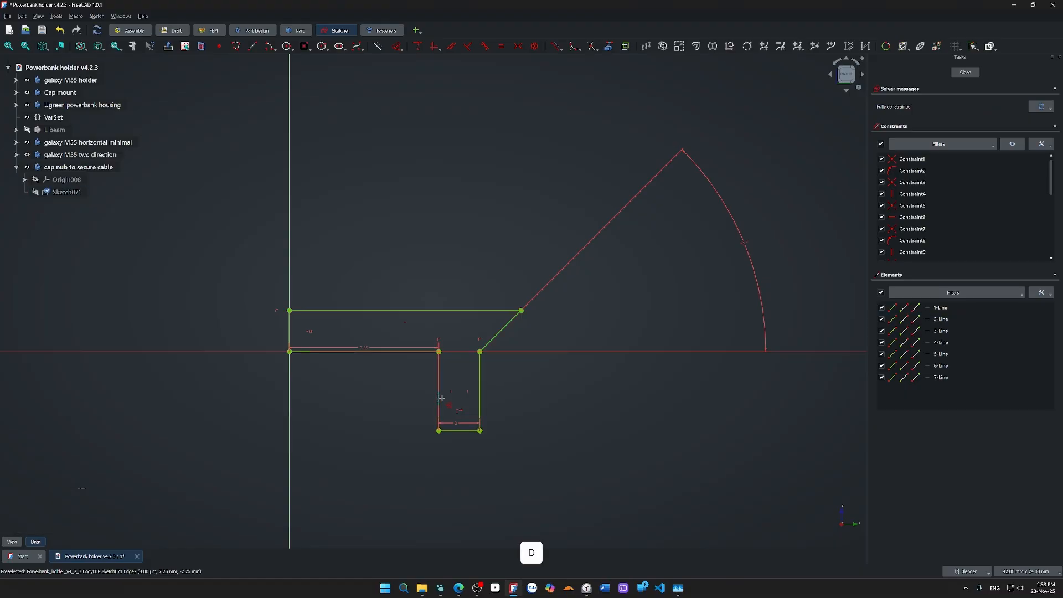
{"action": "left_click", "coordinate": [530, 364]}
{"action": "type", "text": "4"}
{"action": "key", "text": "Return"}
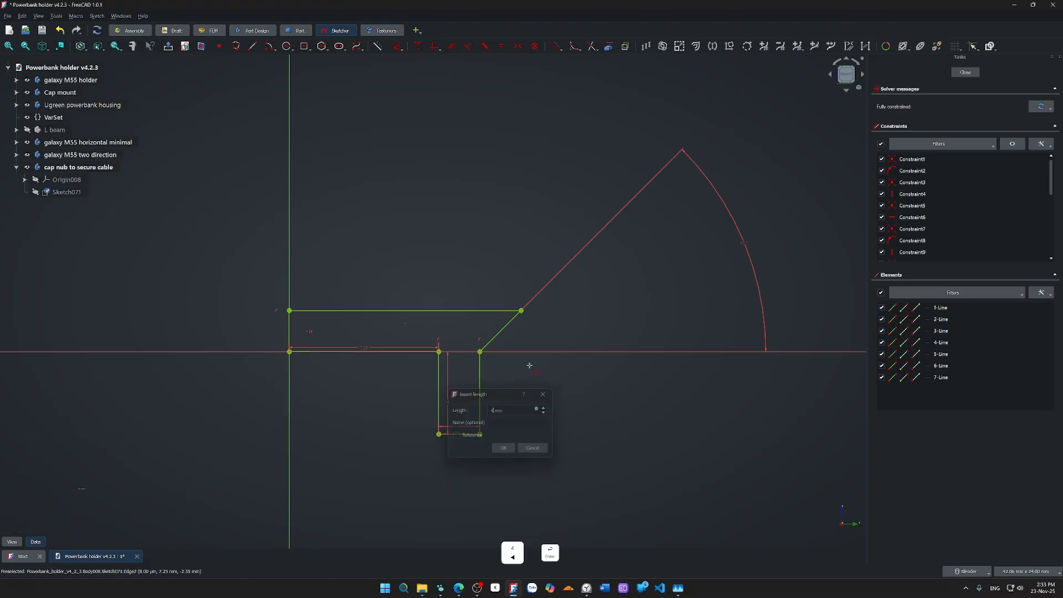
- Finish the profile sketch and revolve it 360° about the vertical sketch axis
{"action": "left_click", "coordinate": [966, 73]}
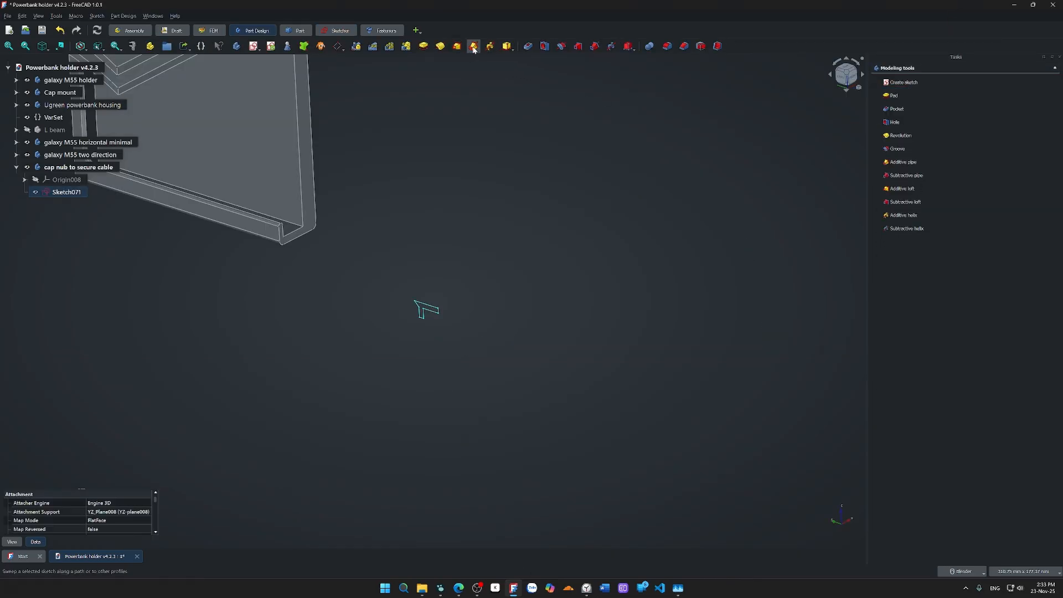
{"action": "left_click", "coordinate": [440, 46]}
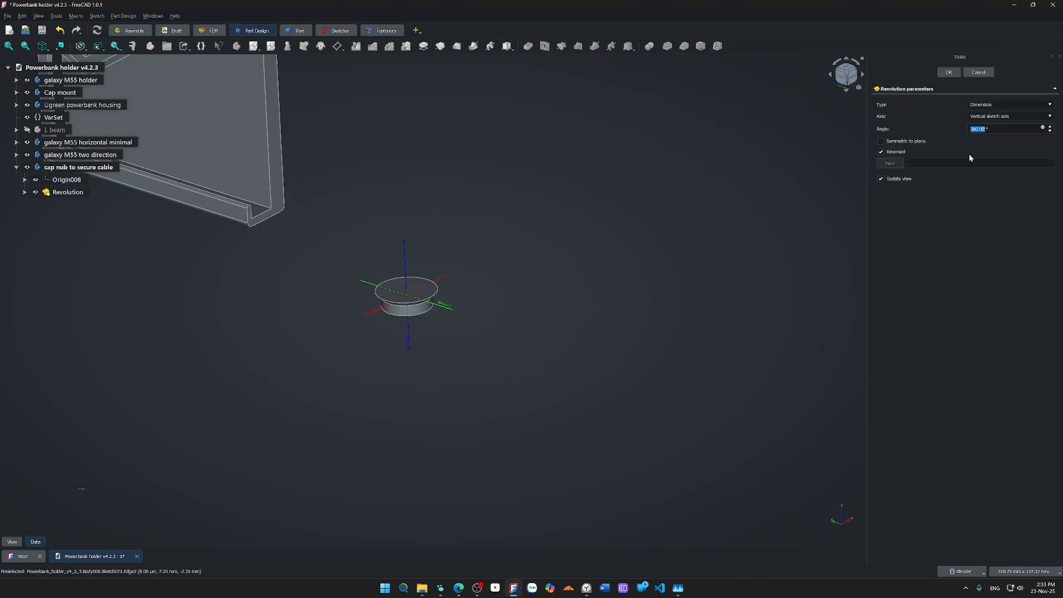
{"action": "left_click", "coordinate": [949, 72]}
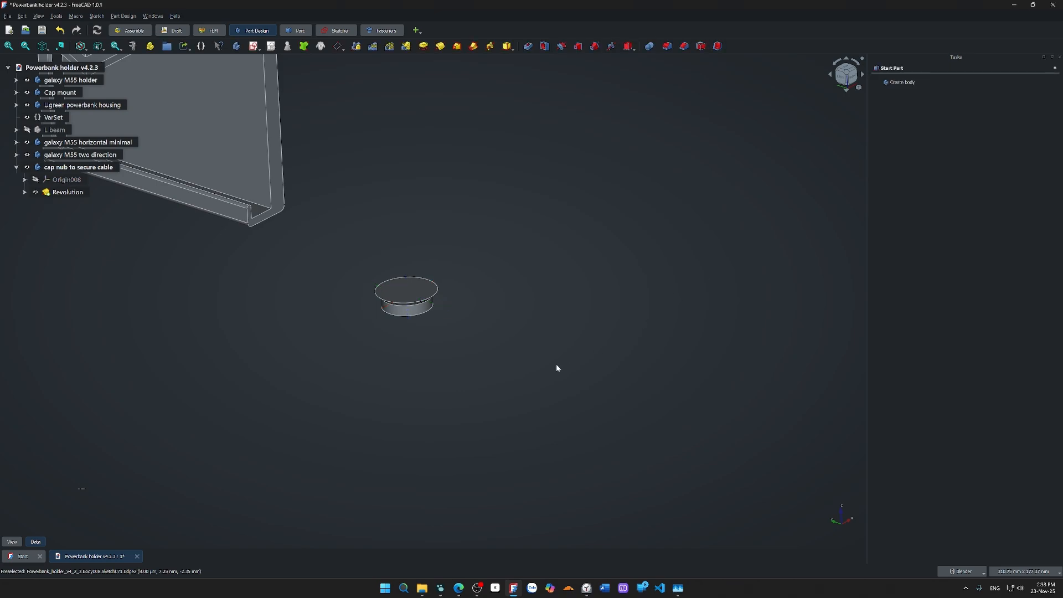
- Examine the revolved nub's hollow underside, flared rim and flat cap face, including its size next to the holder
{"action": "middle_click_drag", "start_coordinate": [347, 419], "coordinate": [360, 269]}
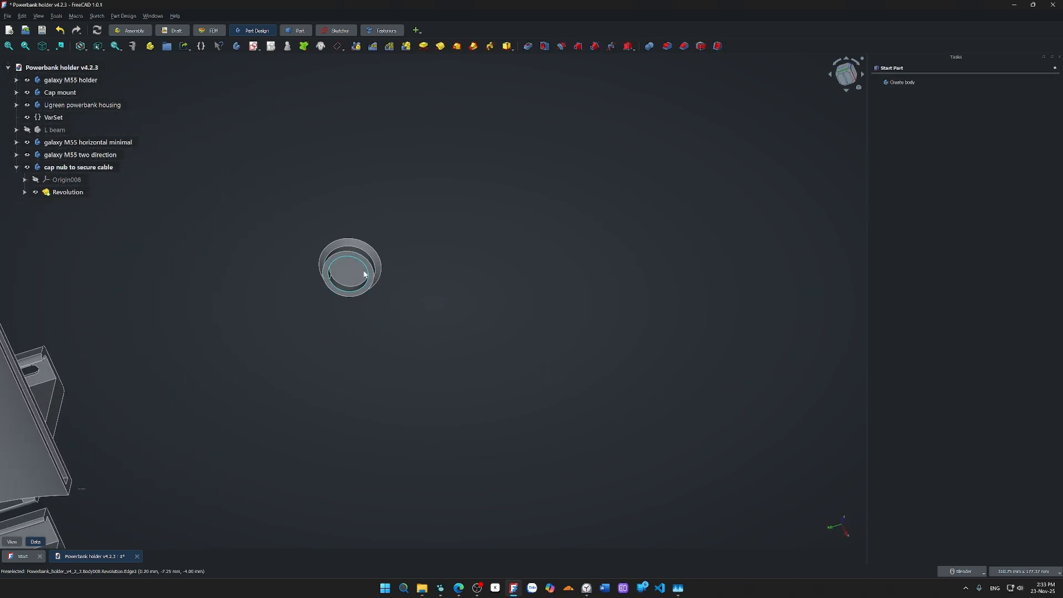
{"action": "scroll", "coordinate": [360, 269], "scroll_direction": "up", "scroll_amount": 6}
{"action": "middle_click_drag", "start_coordinate": [224, 392], "coordinate": [244, 405]}
{"action": "scroll", "coordinate": [364, 337], "scroll_direction": "down", "scroll_amount": 5}
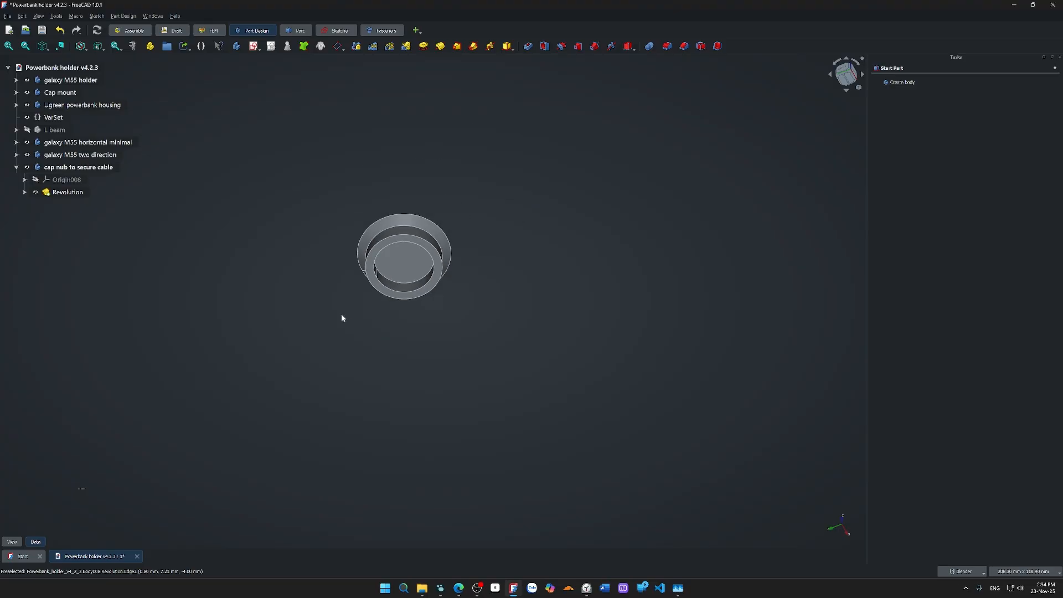
{"action": "middle_click_drag", "start_coordinate": [342, 315], "coordinate": [337, 446]}
{"action": "middle_click_drag", "start_coordinate": [639, 275], "coordinate": [640, 294]}
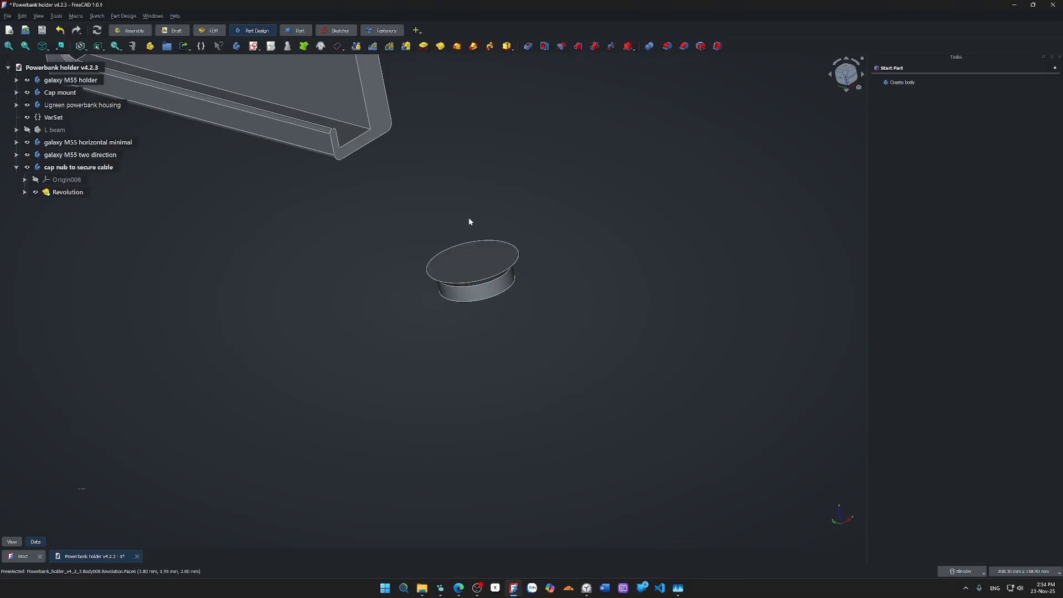
{"action": "middle_click_drag", "start_coordinate": [404, 296], "coordinate": [419, 329]}
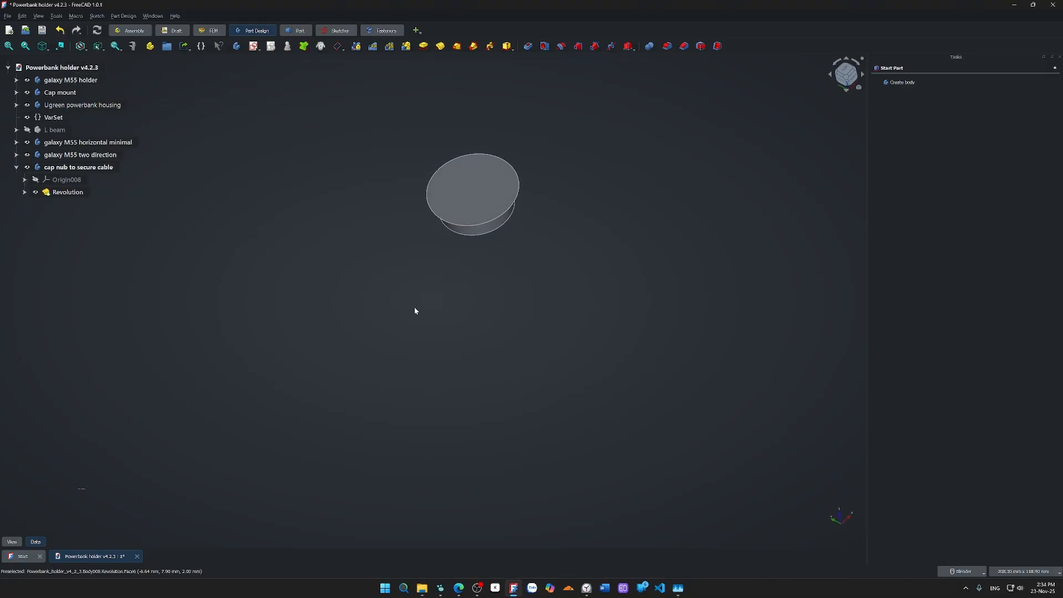
{"action": "middle_click_drag", "start_coordinate": [415, 310], "coordinate": [358, 237]}
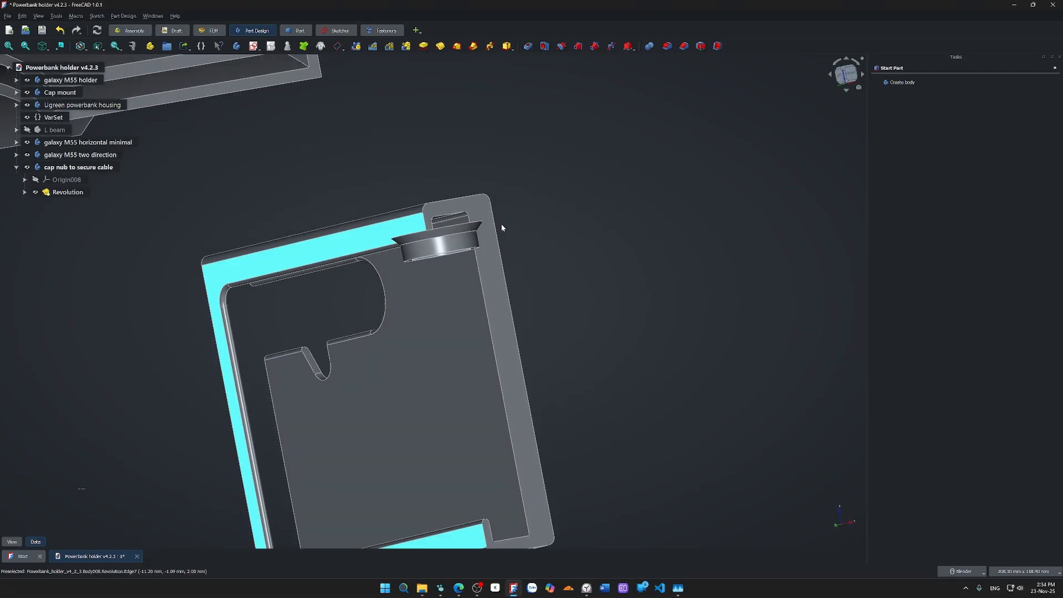
{"action": "middle_click_drag", "start_coordinate": [336, 312], "coordinate": [358, 397]}
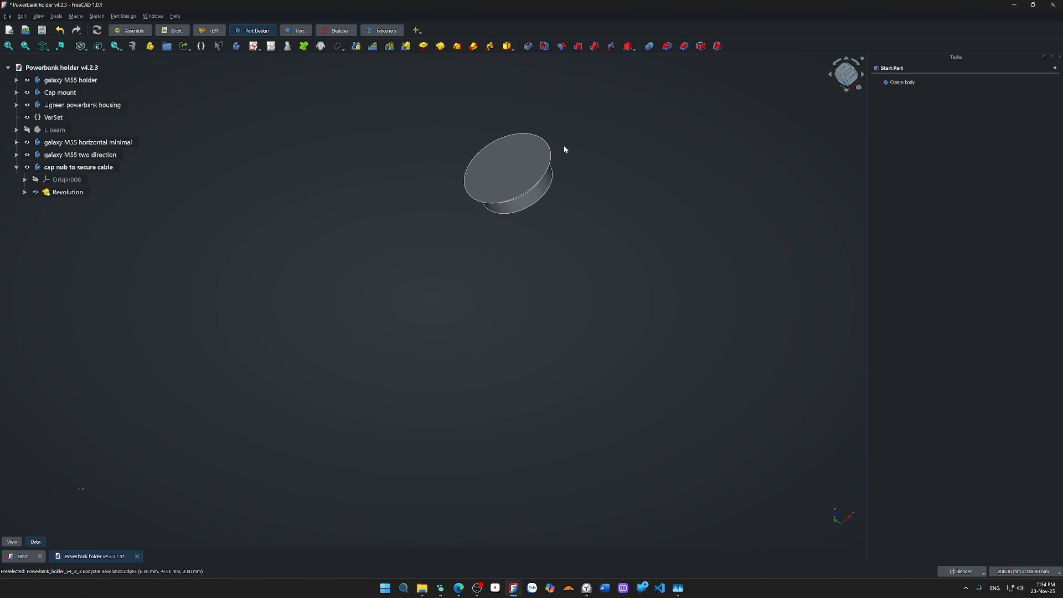
{"action": "middle_click_drag", "start_coordinate": [455, 235], "coordinate": [431, 191]}
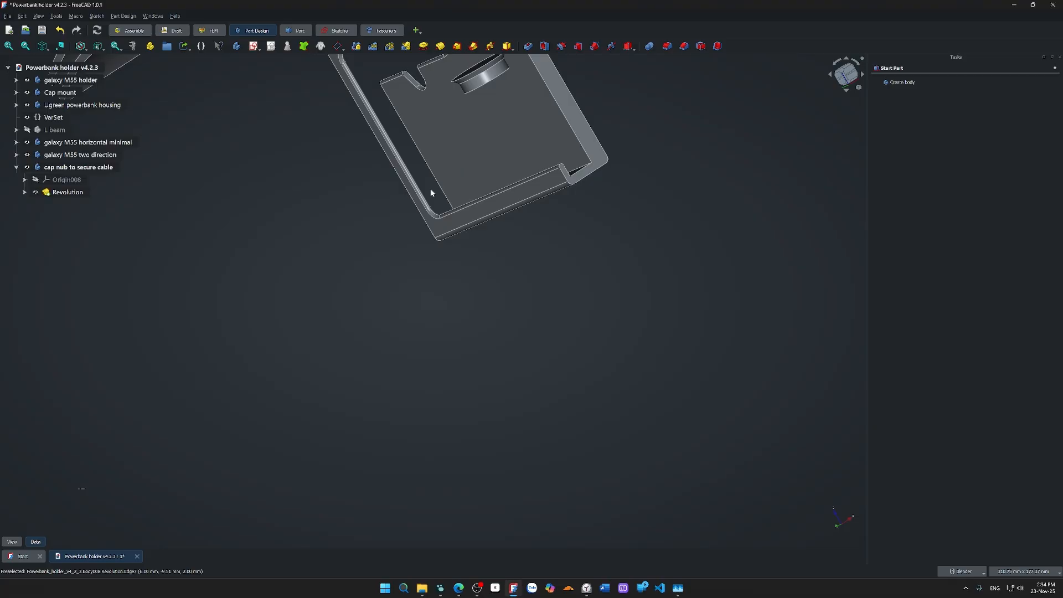
- Hide the galaxy M55 horizontal minimal, galaxy M55 two direction and galaxy M55 holder bodies, keeping the cap nub displayed
{"action": "scroll", "coordinate": [431, 192], "scroll_direction": "down", "scroll_amount": 3}
{"action": "middle_click_drag", "start_coordinate": [410, 256], "coordinate": [366, 328], "text": "shift"}
{"action": "left_click", "coordinate": [27, 143]}
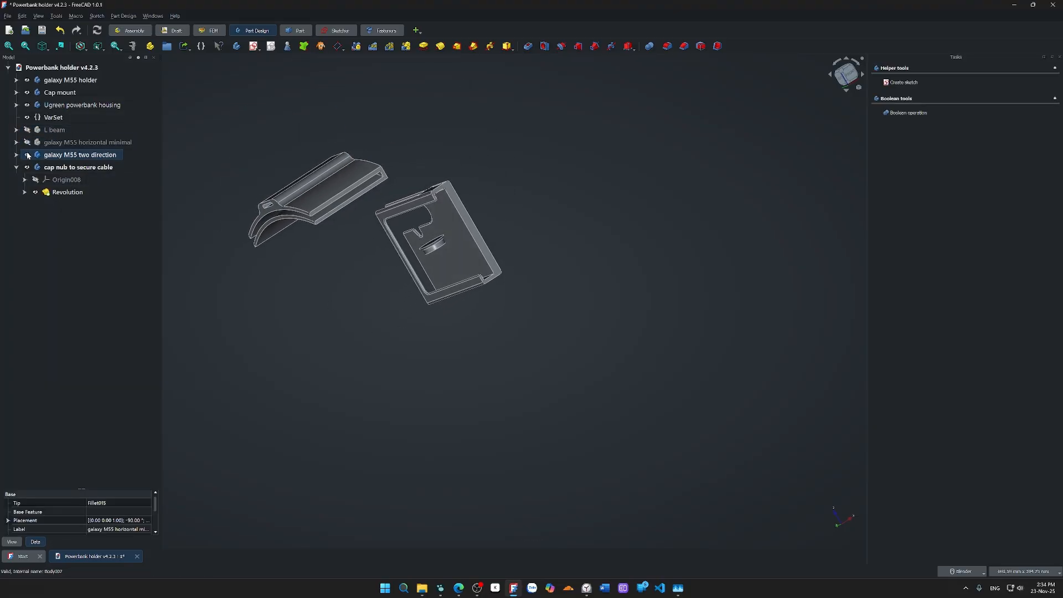
{"action": "left_click", "coordinate": [27, 155]}
{"action": "left_click", "coordinate": [26, 167]}
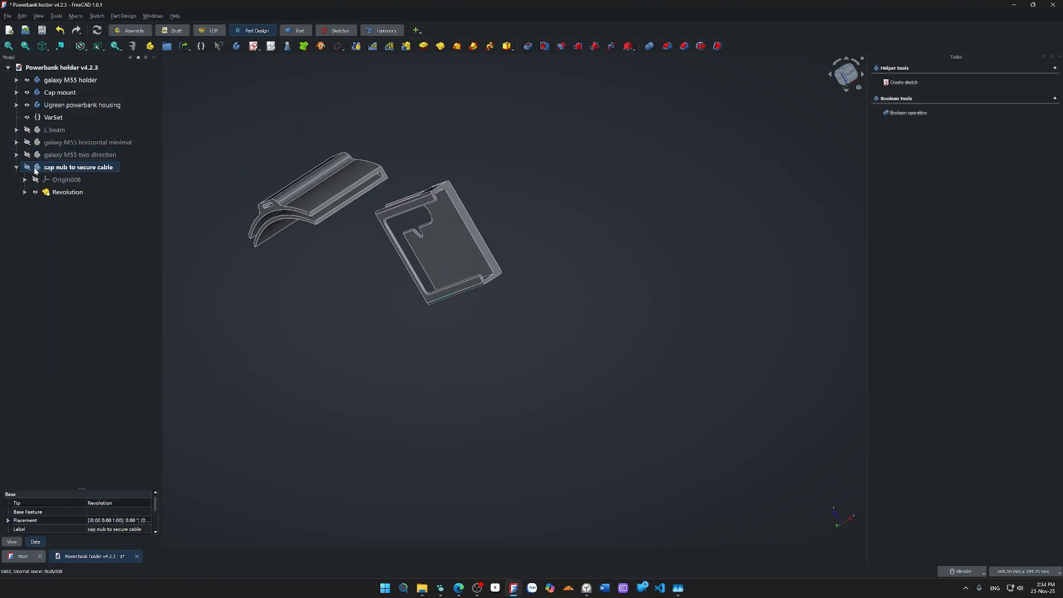
{"action": "left_click", "coordinate": [27, 167]}
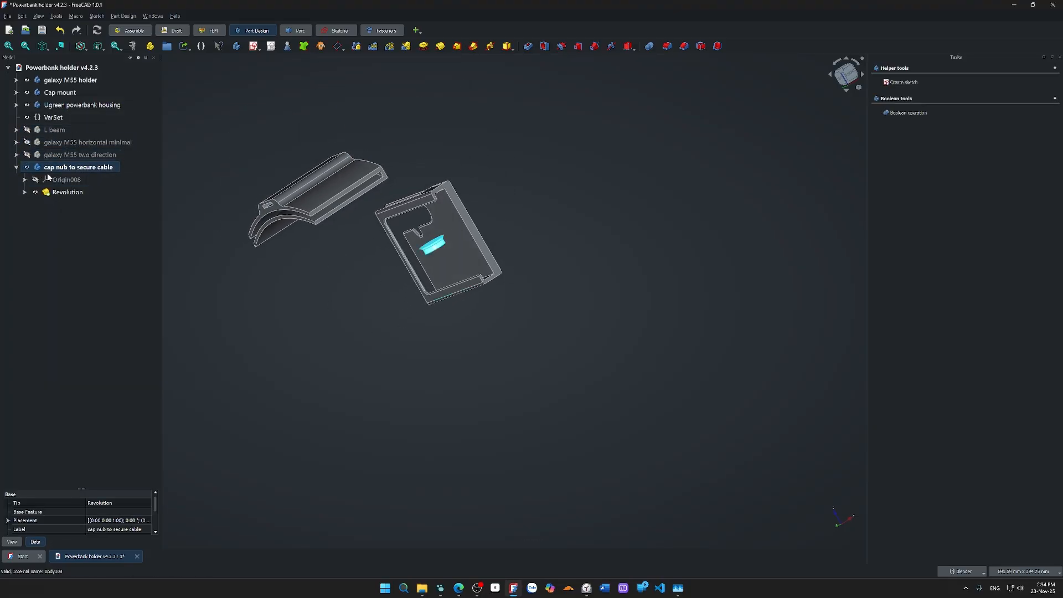
{"action": "left_click", "coordinate": [27, 80]}
- Examine the isolated cap nub from several sides and in isometric view, checking how its rim flares above the ring
{"action": "middle_click_drag", "start_coordinate": [400, 309], "coordinate": [351, 361]}
{"action": "scroll", "coordinate": [417, 279], "scroll_direction": "up", "scroll_amount": 2}
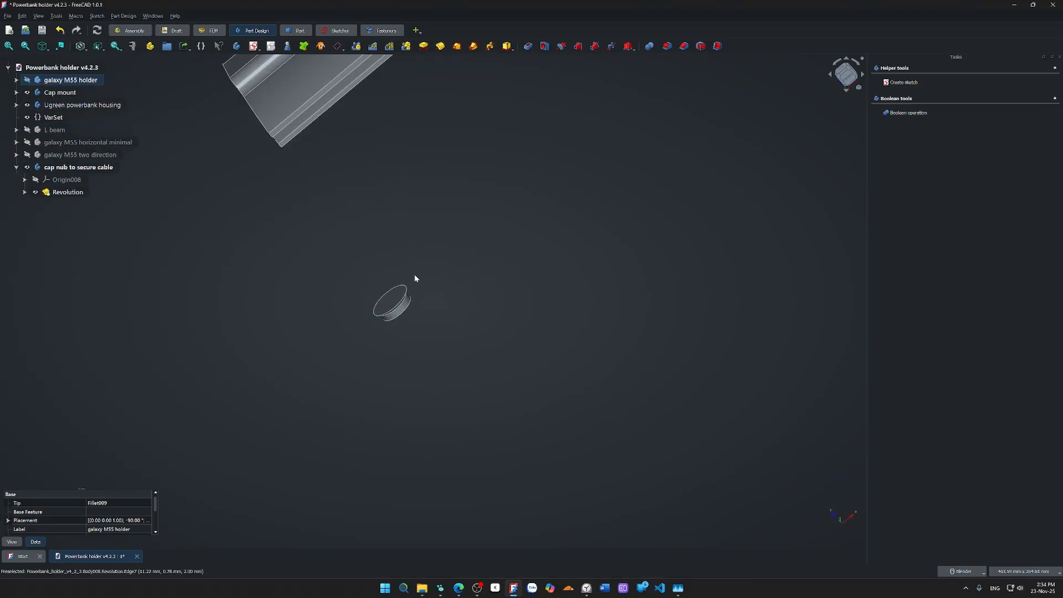
{"action": "scroll", "coordinate": [415, 276], "scroll_direction": "up", "scroll_amount": 3}
{"action": "middle_click_drag", "start_coordinate": [349, 432], "coordinate": [490, 411]}
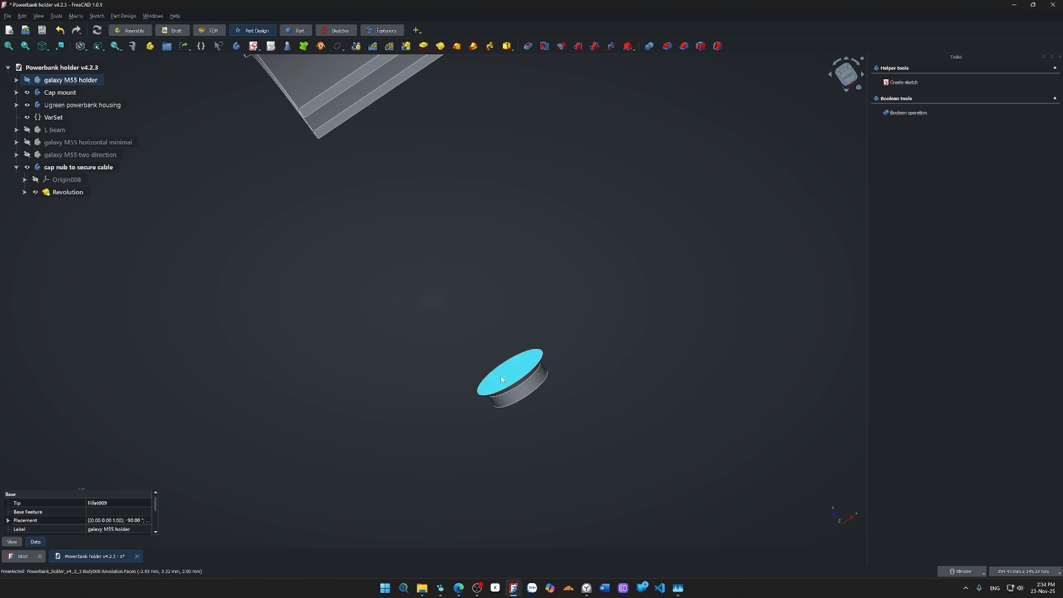
{"action": "scroll", "coordinate": [541, 368], "scroll_direction": "down", "scroll_amount": 2}
{"action": "middle_click_drag", "start_coordinate": [571, 363], "coordinate": [679, 354]}
{"action": "middle_click_drag", "start_coordinate": [506, 410], "coordinate": [660, 300]}
{"action": "key", "text": "0"}
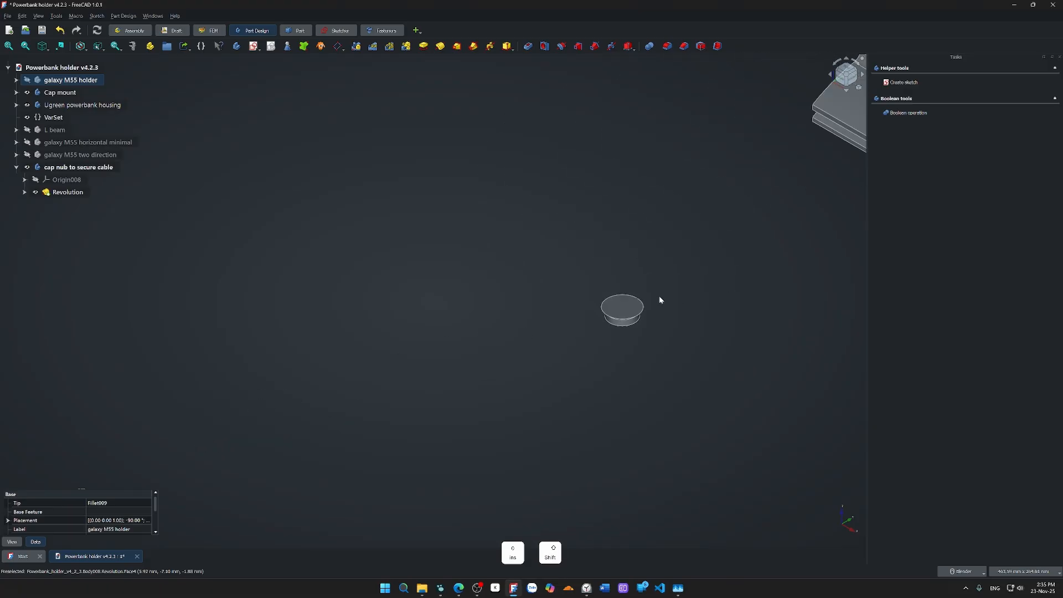
{"action": "scroll", "coordinate": [659, 300], "scroll_direction": "up", "scroll_amount": 5}
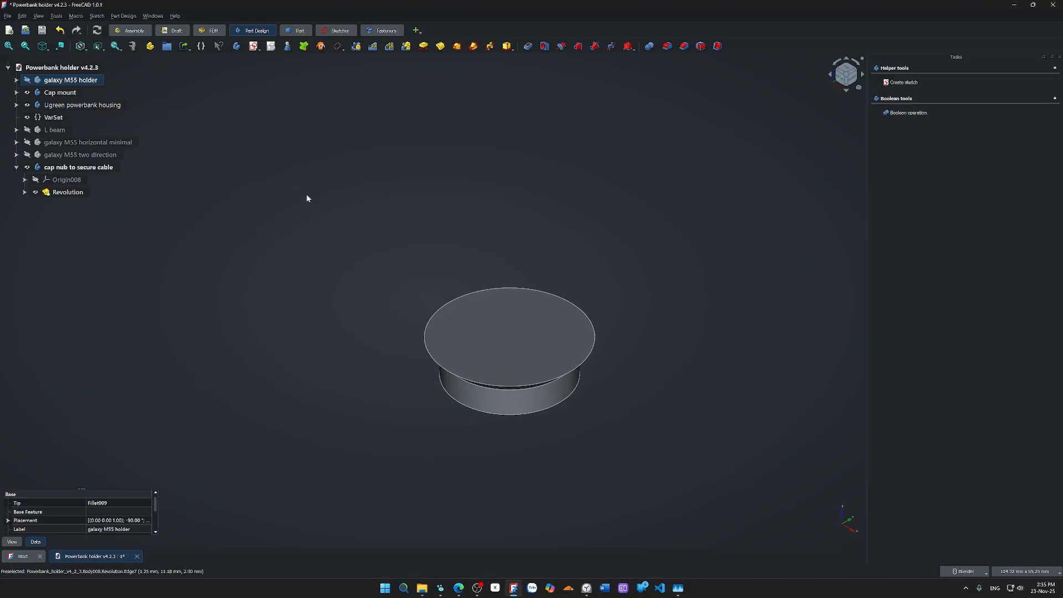
- Reopen the revolution's profile sketch and move the 45° angle dimension closer to the slanted edge
{"action": "left_click", "coordinate": [25, 193]}
{"action": "double_click", "coordinate": [60, 203]}
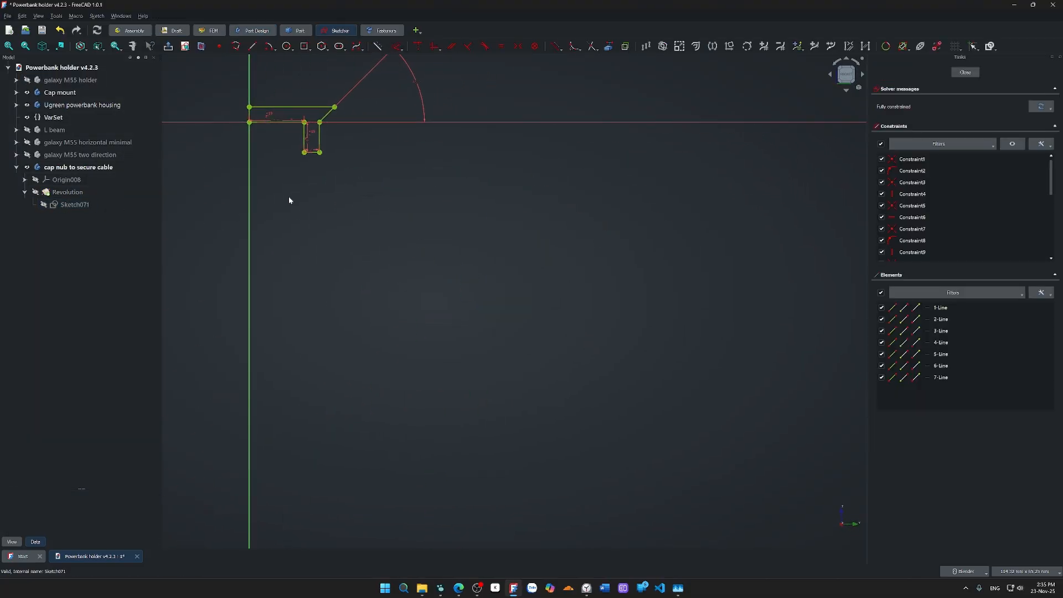
{"action": "scroll", "coordinate": [275, 106], "scroll_direction": "up", "scroll_amount": 5}
{"action": "scroll", "coordinate": [303, 112], "scroll_direction": "down", "scroll_amount": 3}
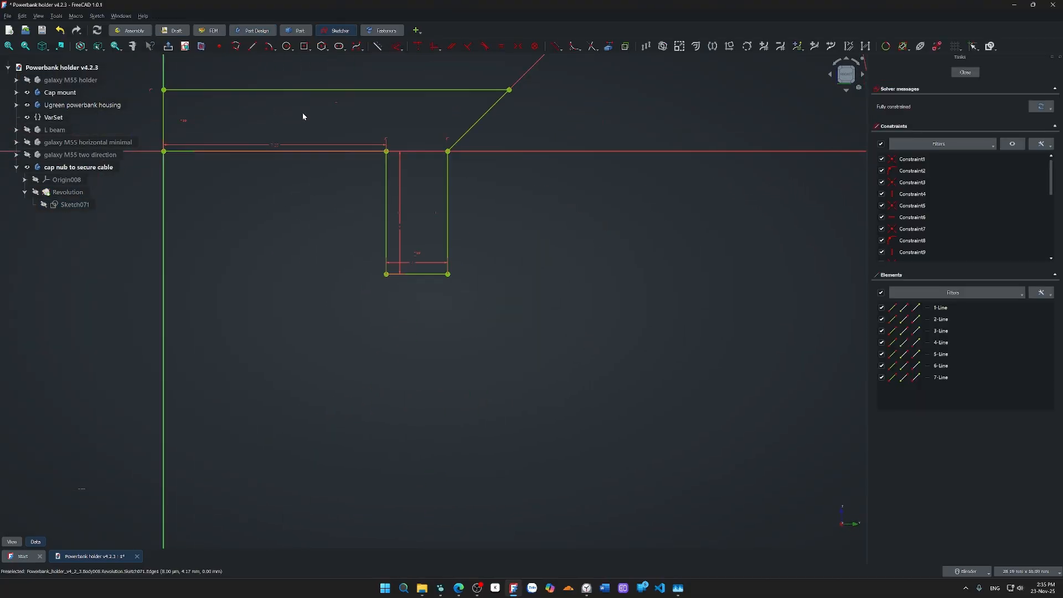
{"action": "mouse_move", "coordinate": [564, 112]}
{"action": "middle_mouse_down", "text": "shift"}
{"action": "mouse_move", "coordinate": [575, 247]}
{"action": "mouse_move", "coordinate": [639, 254]}
{"action": "middle_mouse_up", "text": "shift"}
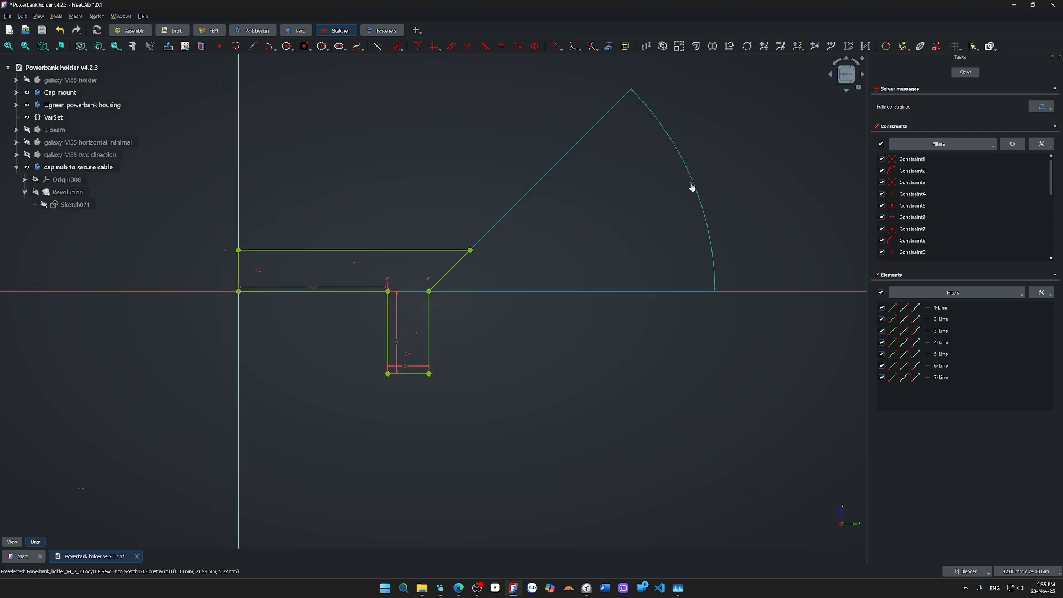
{"action": "left_click_drag", "start_coordinate": [692, 187], "coordinate": [547, 262]}
- Set the slanted edge's angle to 70°
{"action": "double_click", "coordinate": [543, 250]}
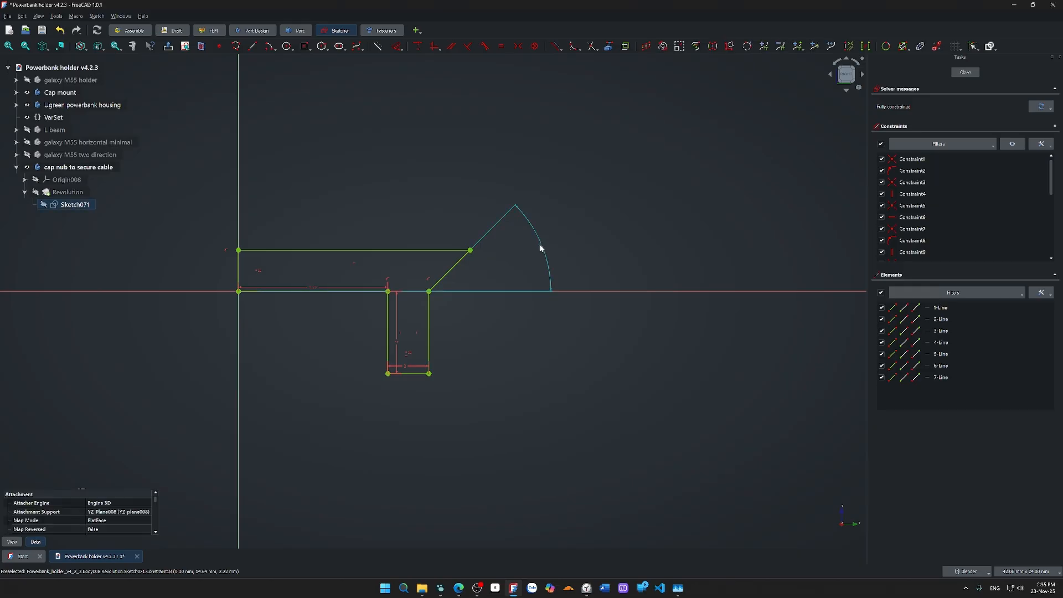
{"action": "type", "text": "70"}
{"action": "key", "text": "Return"}
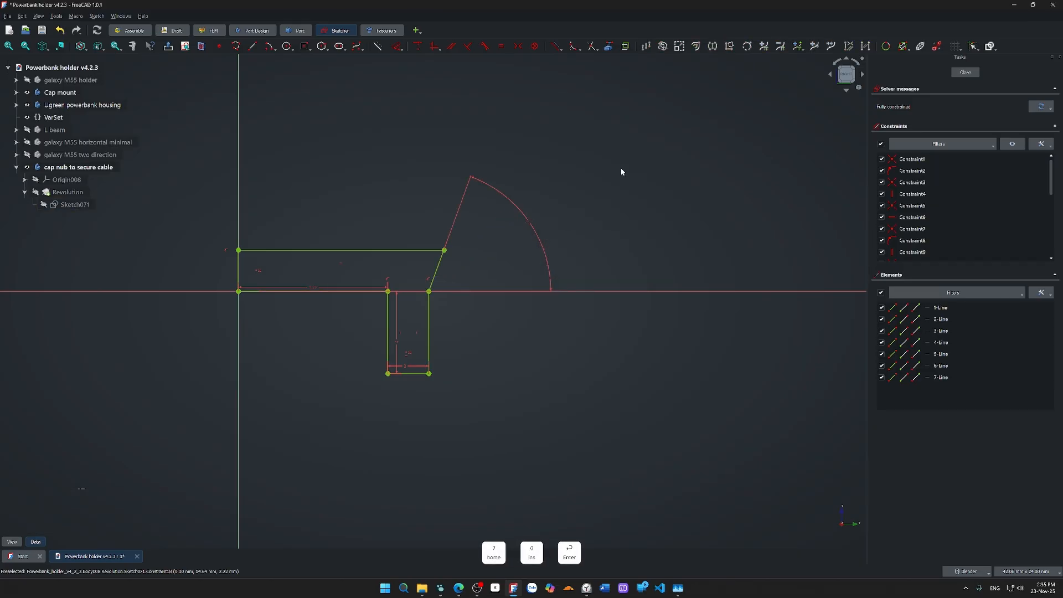
- Set the slanted edge's angle to 180-70° so that the edge tapers inward toward the cap's top face
{"action": "double_click", "coordinate": [531, 222]}
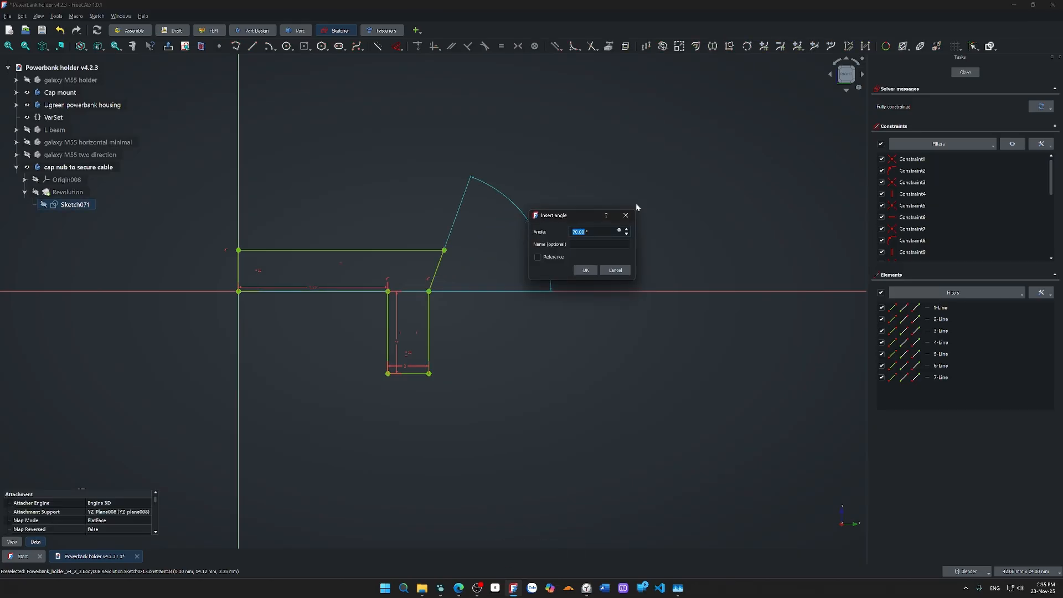
{"action": "type", "text": "180"}
{"action": "type", "text": "-70"}
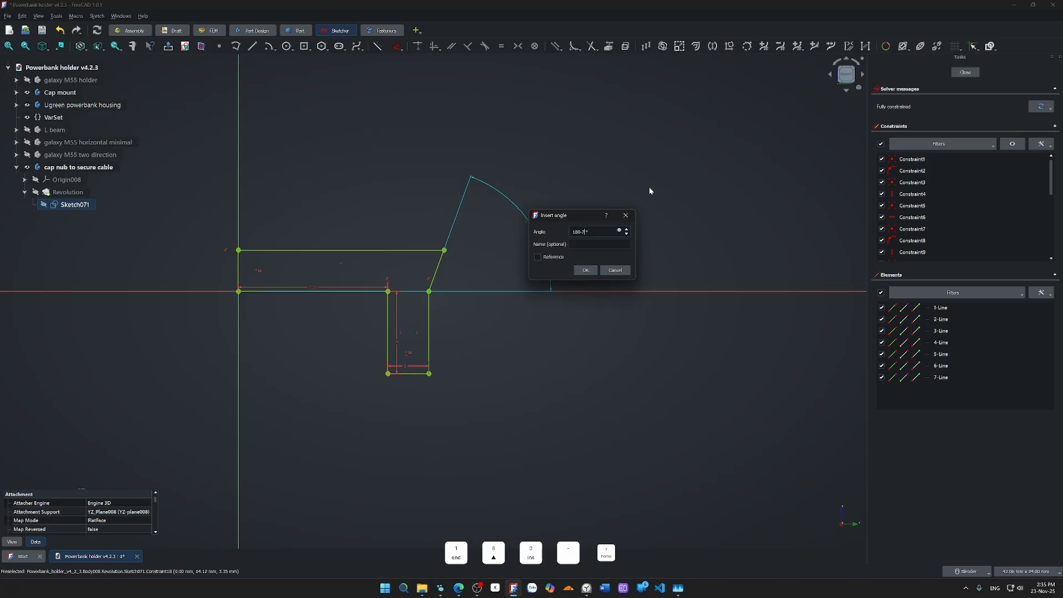
{"action": "key", "text": "Return"}
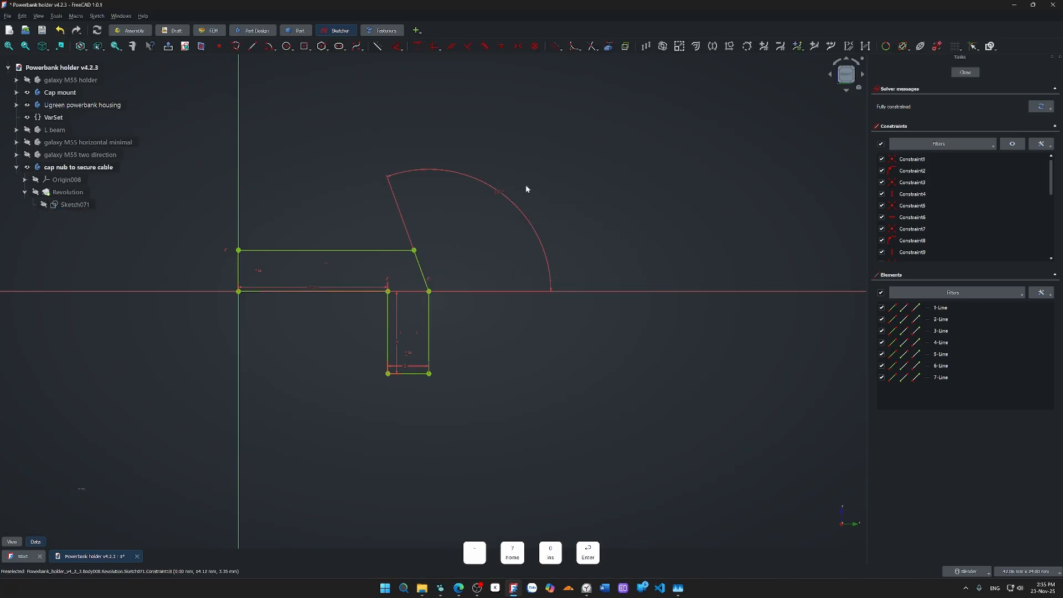
- Re-enter 180-70° as the slanted edge's angle
{"action": "double_click", "coordinate": [498, 193]}
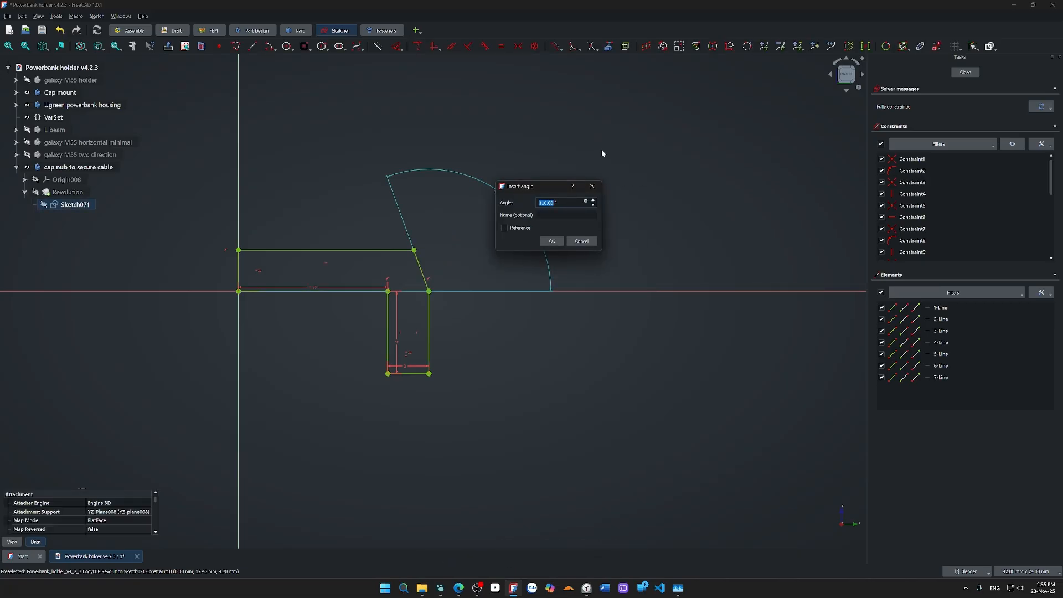
{"action": "type", "text": "180-70"}
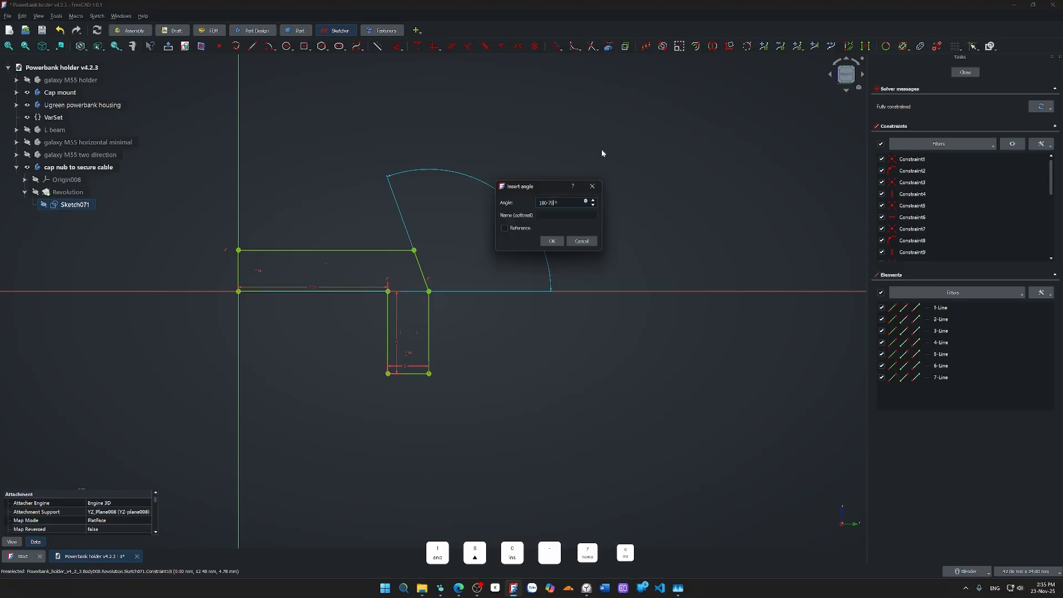
{"action": "key", "text": "Return"}
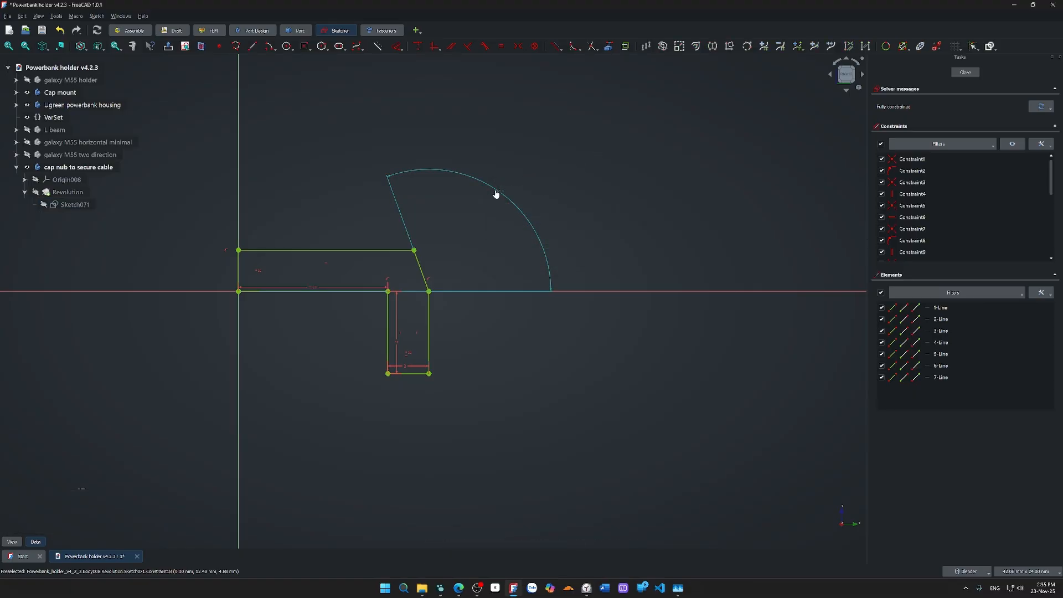
- Set the slanted edge's angle to 30°
{"action": "double_click", "coordinate": [496, 194]}
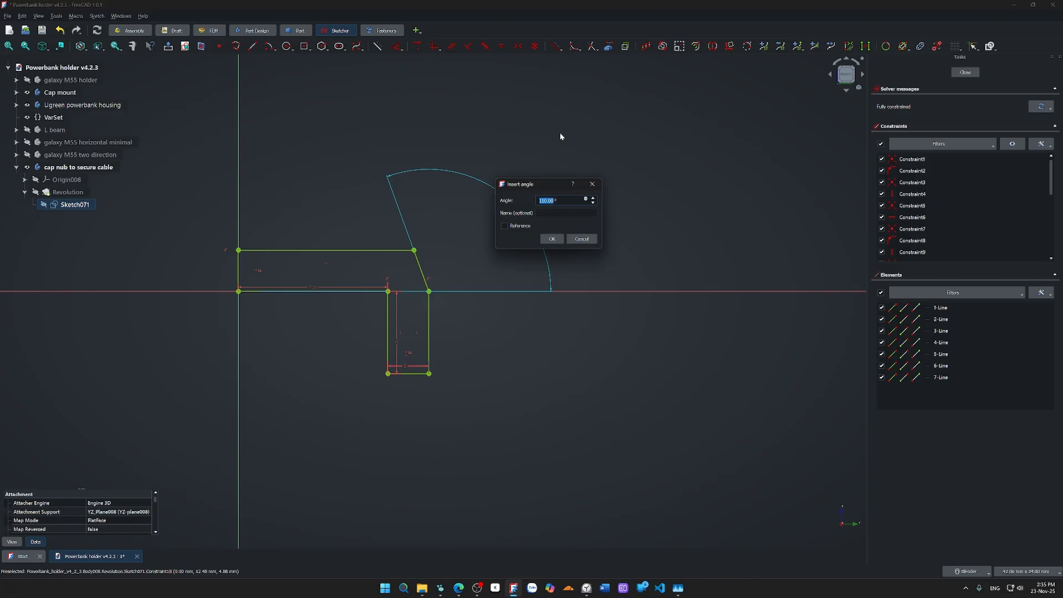
{"action": "type", "text": "30"}
{"action": "key", "text": "Return"}
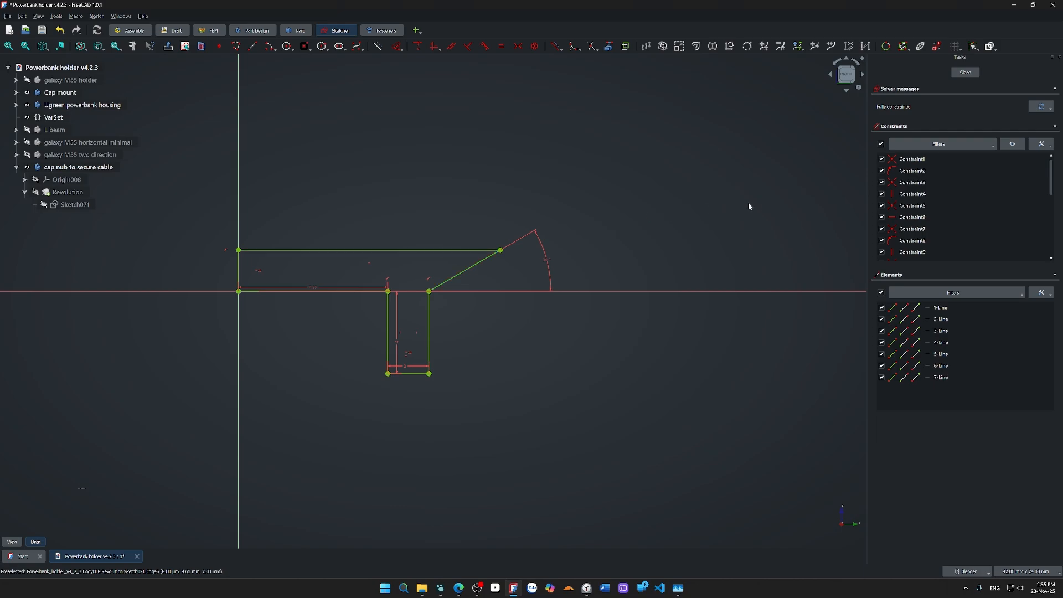
- Set the slanted edge's angle to 45° and close the profile sketch
{"action": "double_click", "coordinate": [546, 263]}
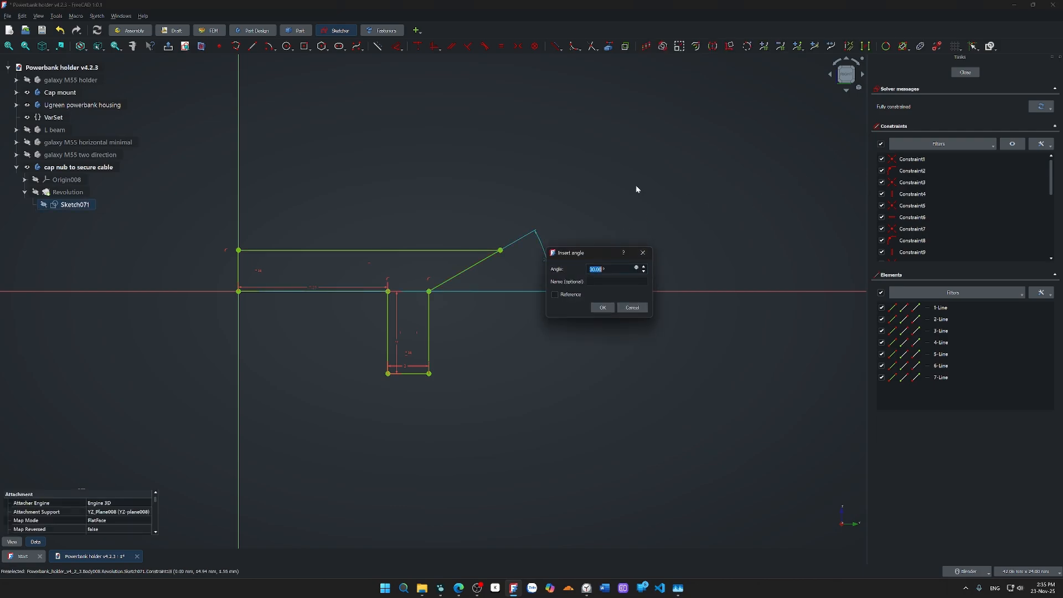
{"action": "type", "text": "45"}
{"action": "key", "text": "Return"}
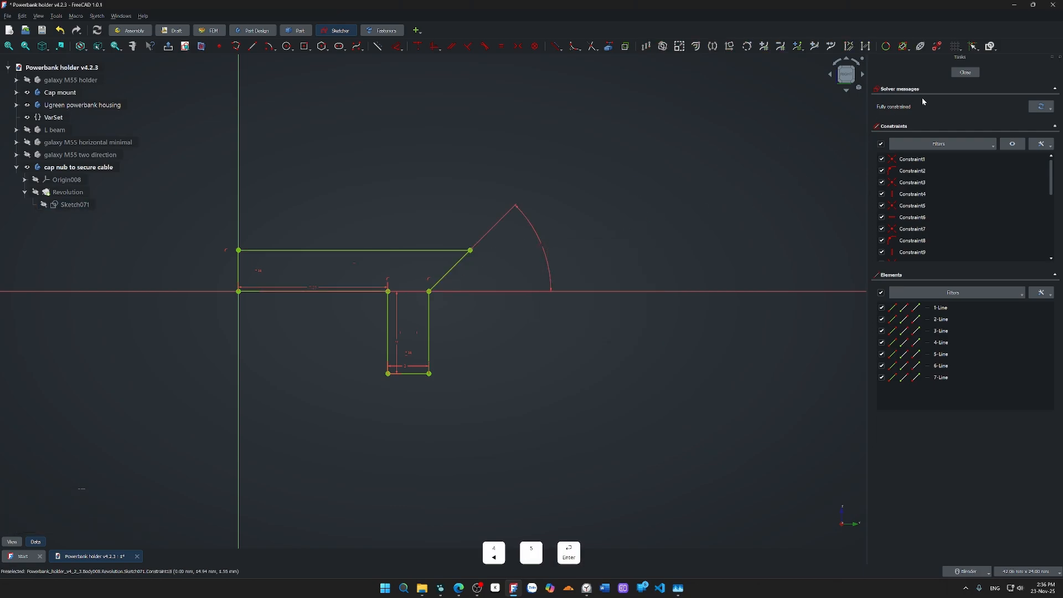
{"action": "left_click", "coordinate": [965, 72]}
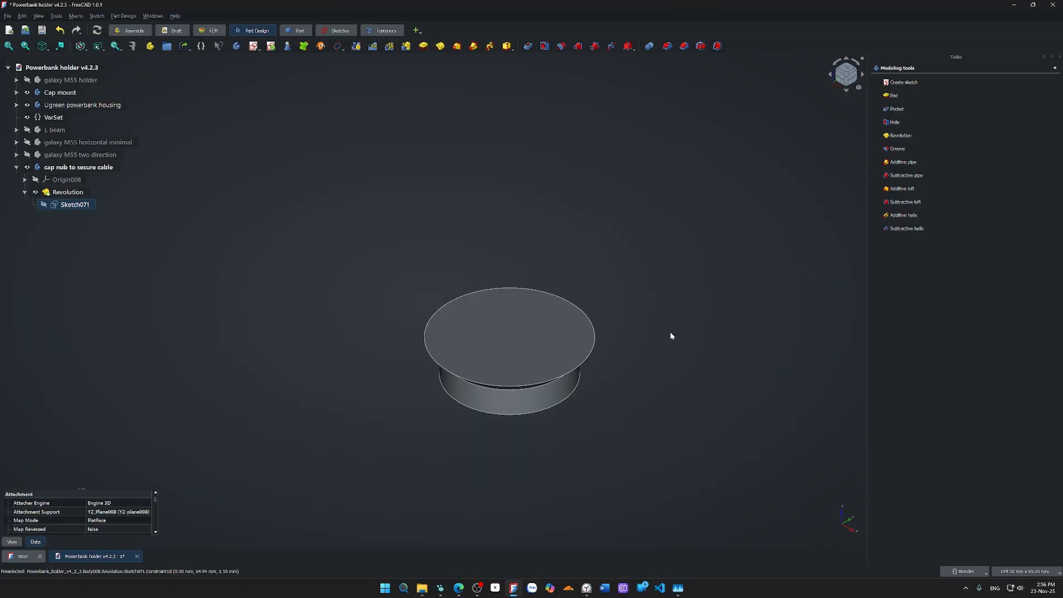
{"action": "left_click", "coordinate": [358, 210]}
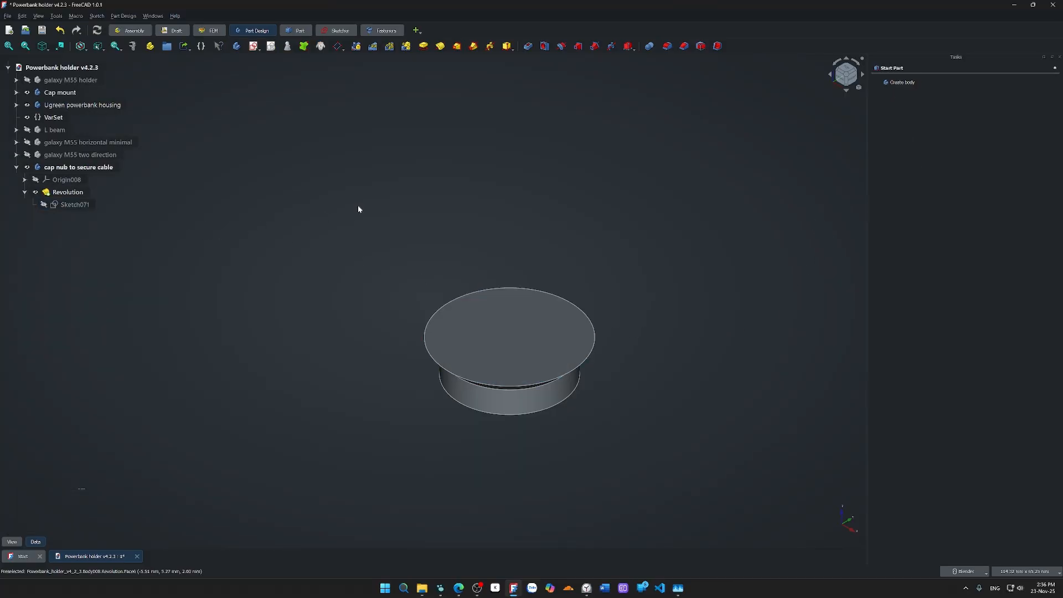
{"action": "left_click", "coordinate": [469, 293]}
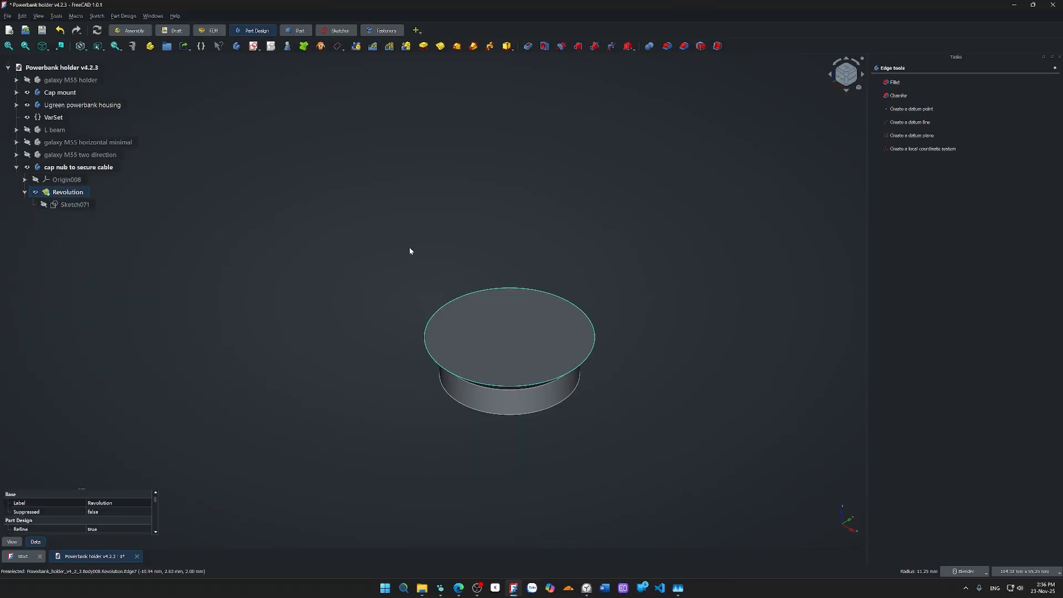
{"action": "key", "text": "s"}
{"action": "mouse_move", "coordinate": [325, 240]}
{"action": "middle_mouse_down"}
{"action": "mouse_move", "coordinate": [340, 253]}
{"action": "mouse_move", "coordinate": [347, 235]}
{"action": "mouse_move", "coordinate": [360, 379]}
{"action": "middle_mouse_up"}
{"action": "scroll", "coordinate": [347, 235], "scroll_direction": "down", "scroll_amount": 4}
{"action": "middle_click_drag", "start_coordinate": [360, 379], "coordinate": [428, 413]}
{"action": "key", "text": "0"}
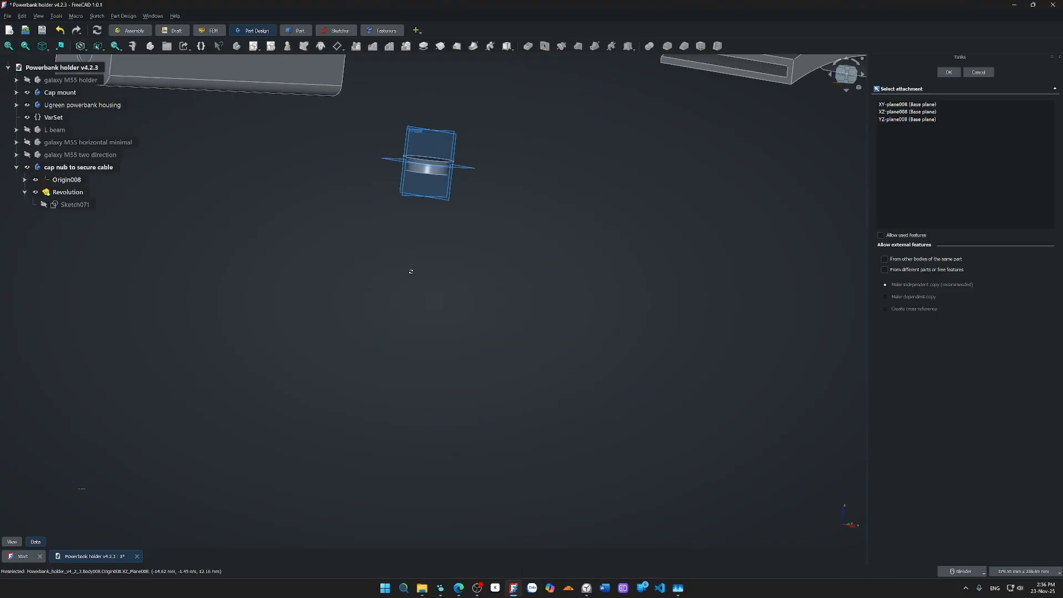
{"action": "left_click", "coordinate": [978, 73]}
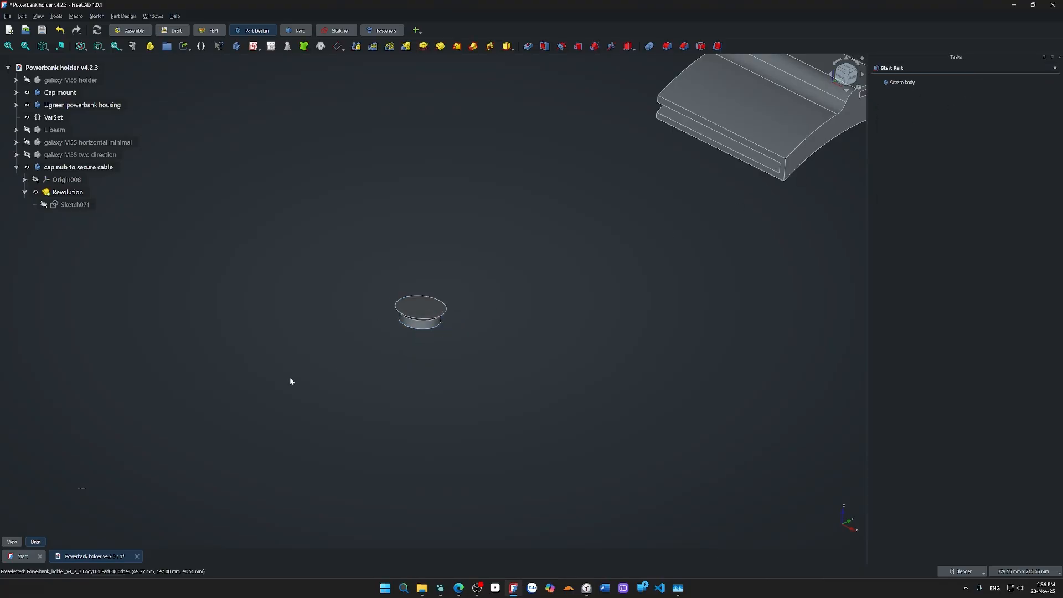
- Start a sketch on the cap's circular top face and bring in its outer edge as external geometry
{"action": "scroll", "coordinate": [344, 335], "scroll_direction": "down", "scroll_amount": 3}
{"action": "scroll", "coordinate": [388, 324], "scroll_direction": "up", "scroll_amount": 6}
{"action": "left_click", "coordinate": [387, 324]}
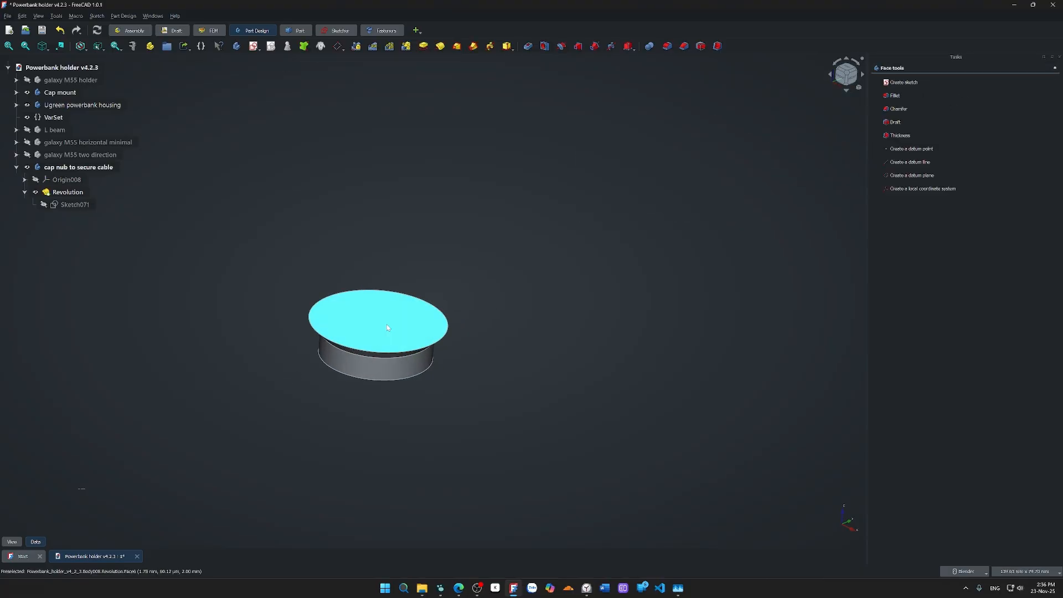
{"action": "key", "text": "s"}
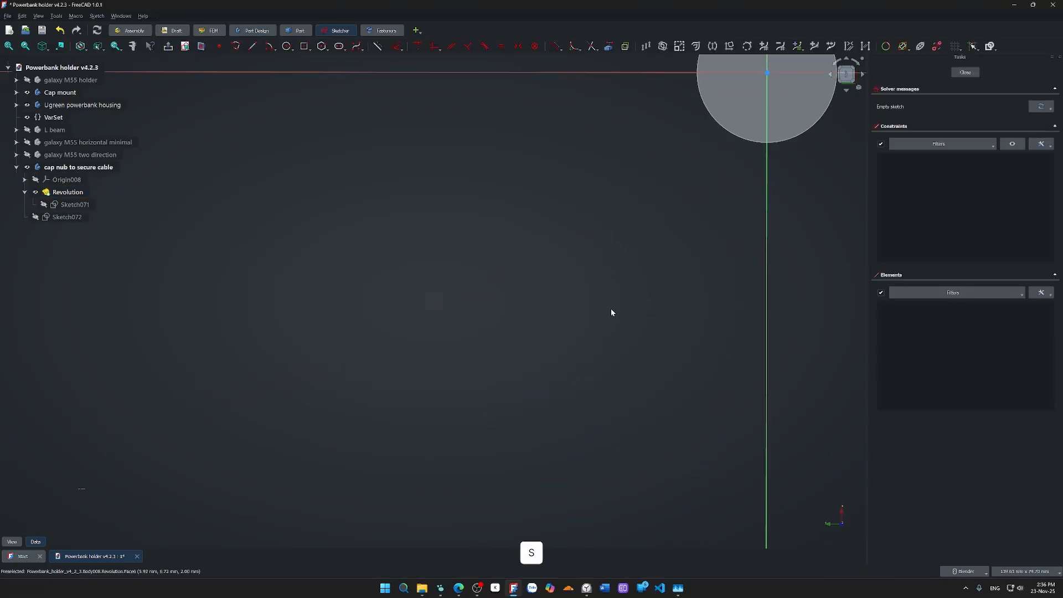
{"action": "middle_click_drag", "start_coordinate": [463, 397], "coordinate": [468, 403], "text": "shift"}
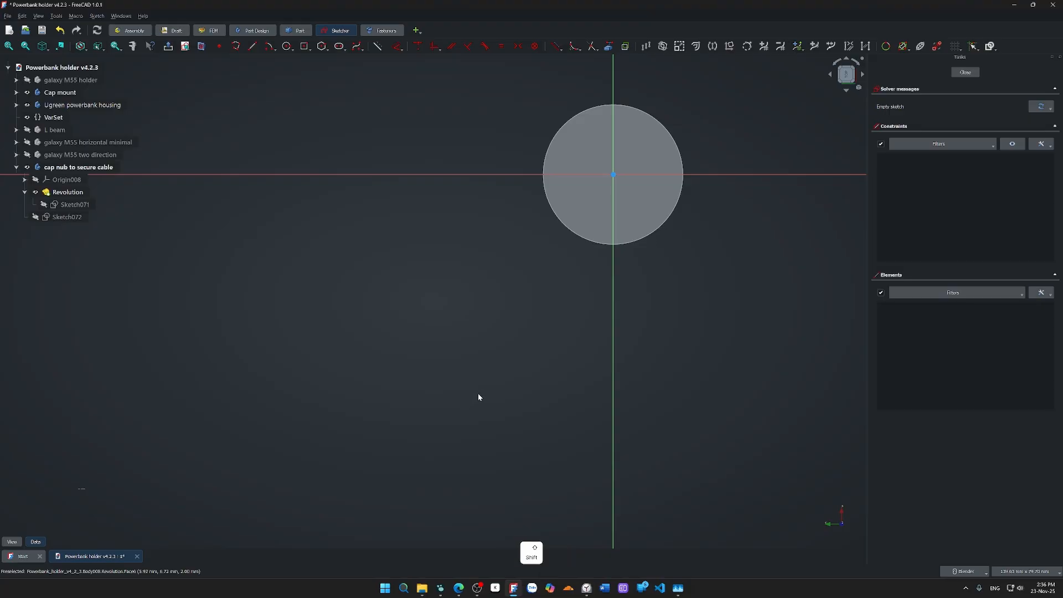
{"action": "key", "text": "g"}
{"action": "key", "text": "x"}
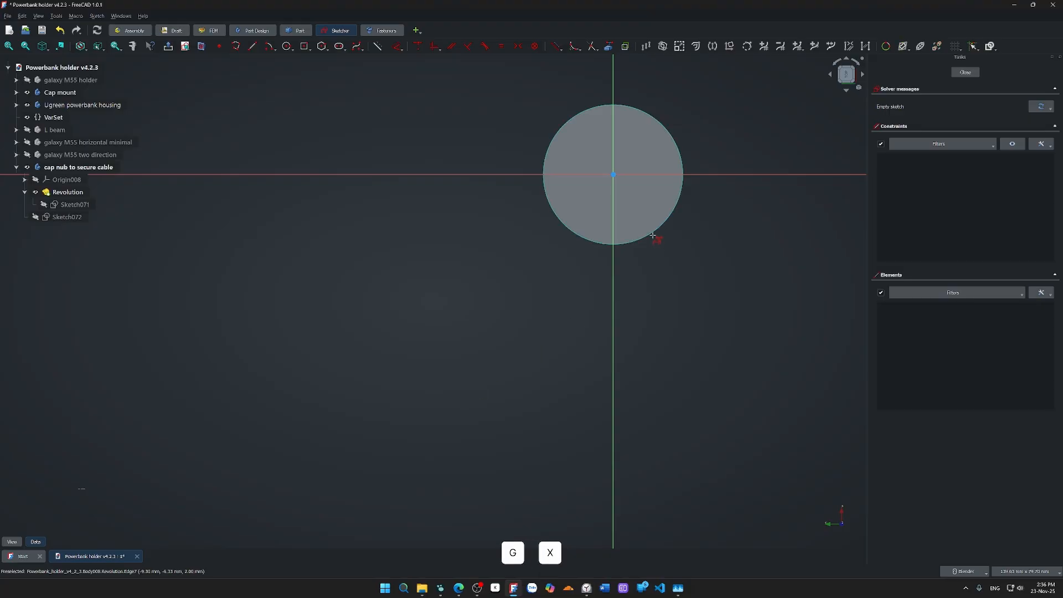
{"action": "left_click", "coordinate": [654, 235]}
{"action": "middle_click_drag", "start_coordinate": [690, 288], "coordinate": [669, 308], "text": "shift"}
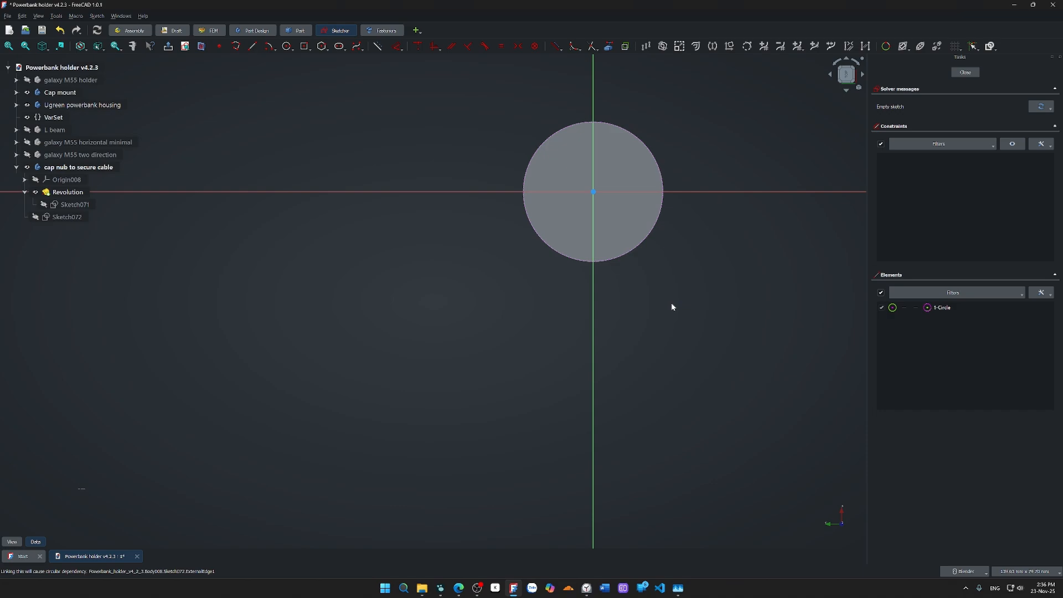
- Draw a center rectangle about 16 mm wide and high from the origin, with its corner on the projected circle
{"action": "key", "text": "g"}
{"action": "key", "text": "r"}
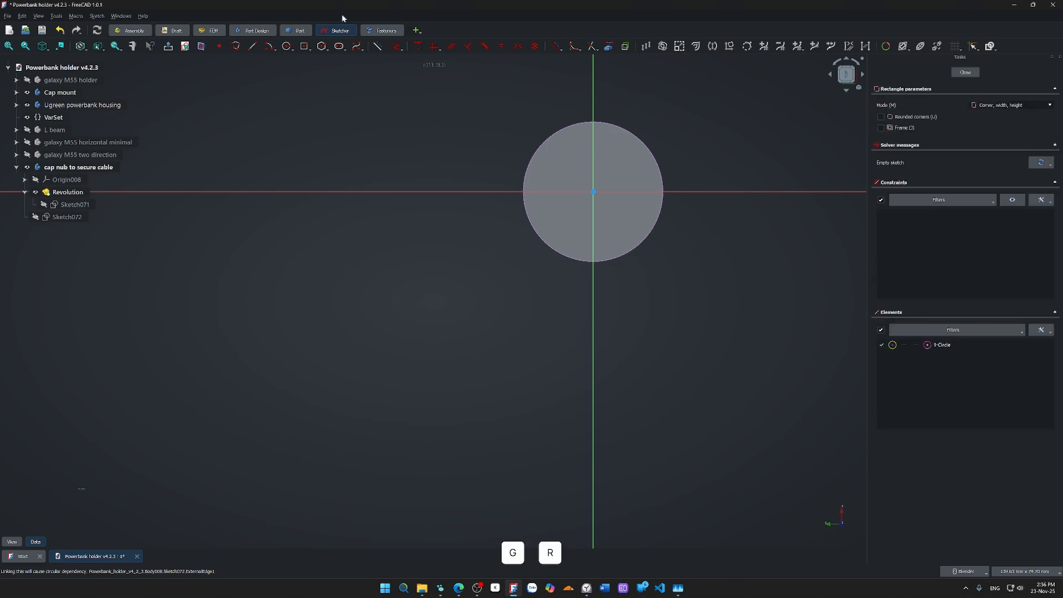
{"action": "key", "text": "m"}
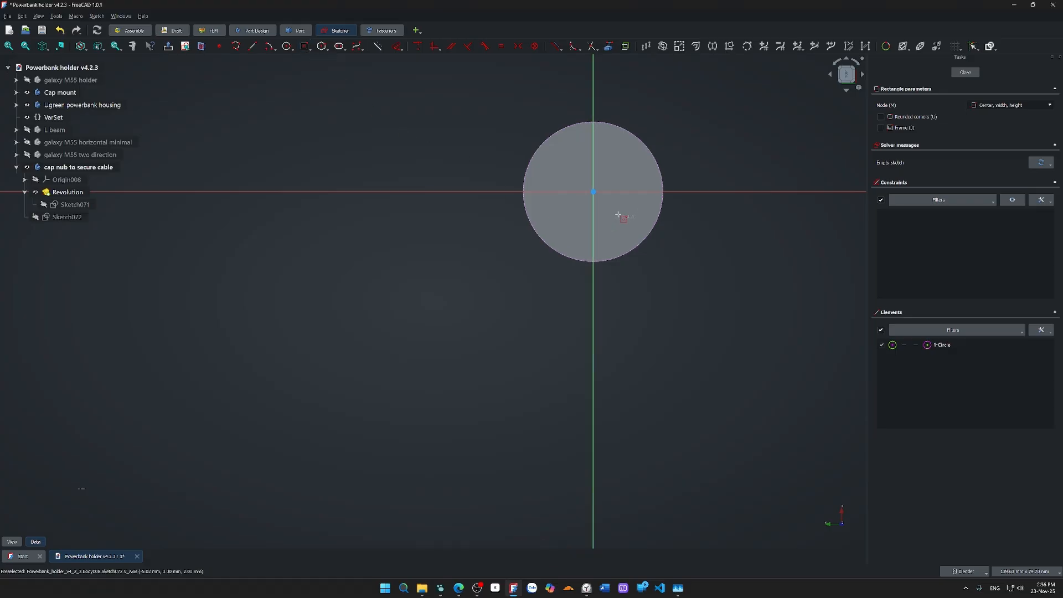
{"action": "left_click", "coordinate": [593, 192]}
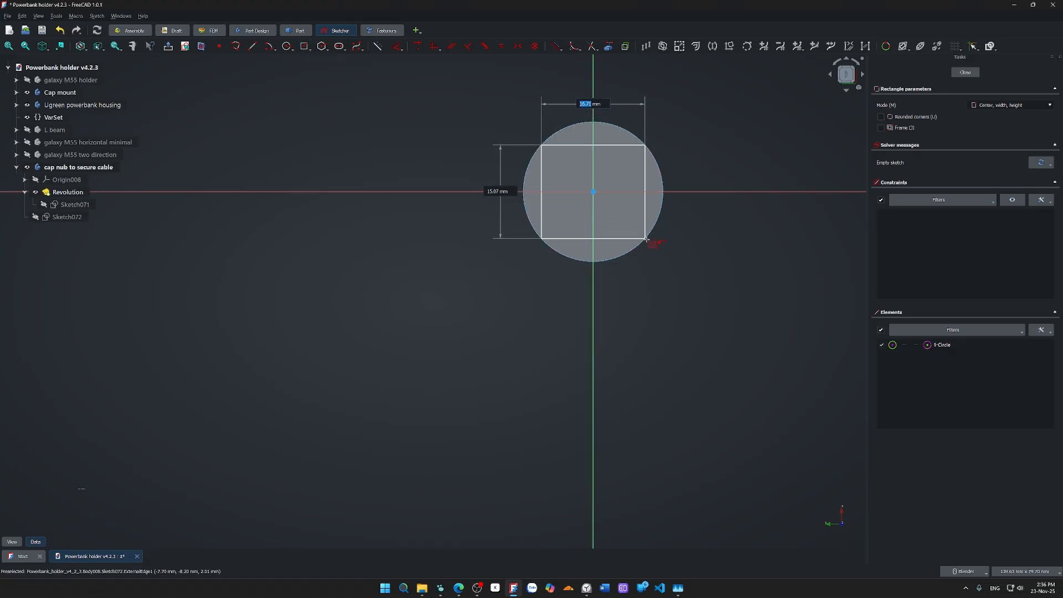
{"action": "left_click", "coordinate": [645, 242]}
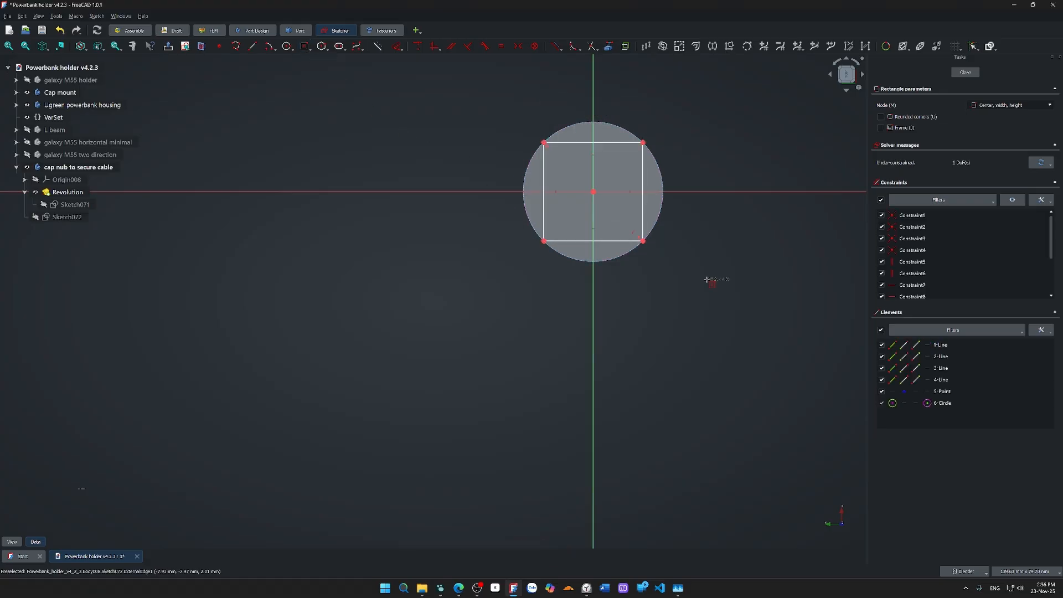
- Constrain two adjacent rectangle sides to equal length and close the sketch
{"action": "left_click", "coordinate": [643, 205]}
{"action": "left_click", "coordinate": [605, 248]}
{"action": "key", "text": "e"}
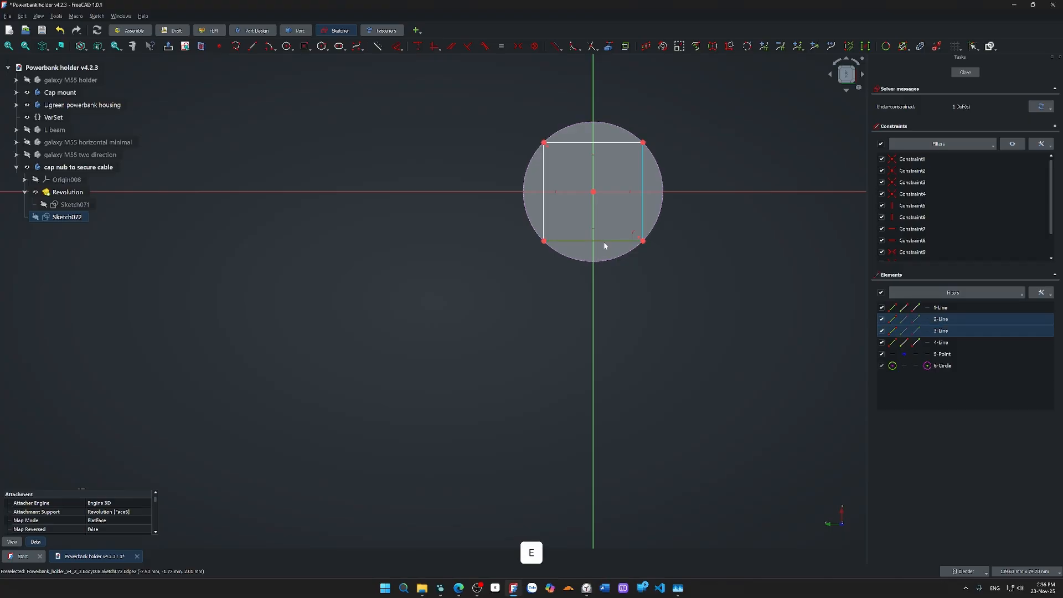
{"action": "left_click", "coordinate": [965, 72]}
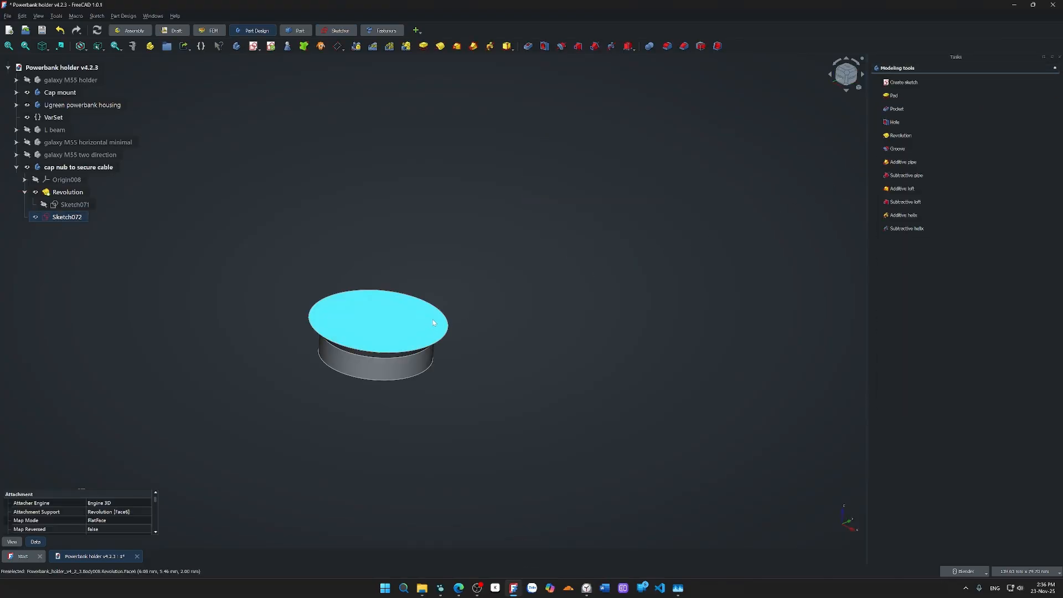
- Pad the square sketch 10 mm up from the cap's top face
{"action": "key", "text": "e"}
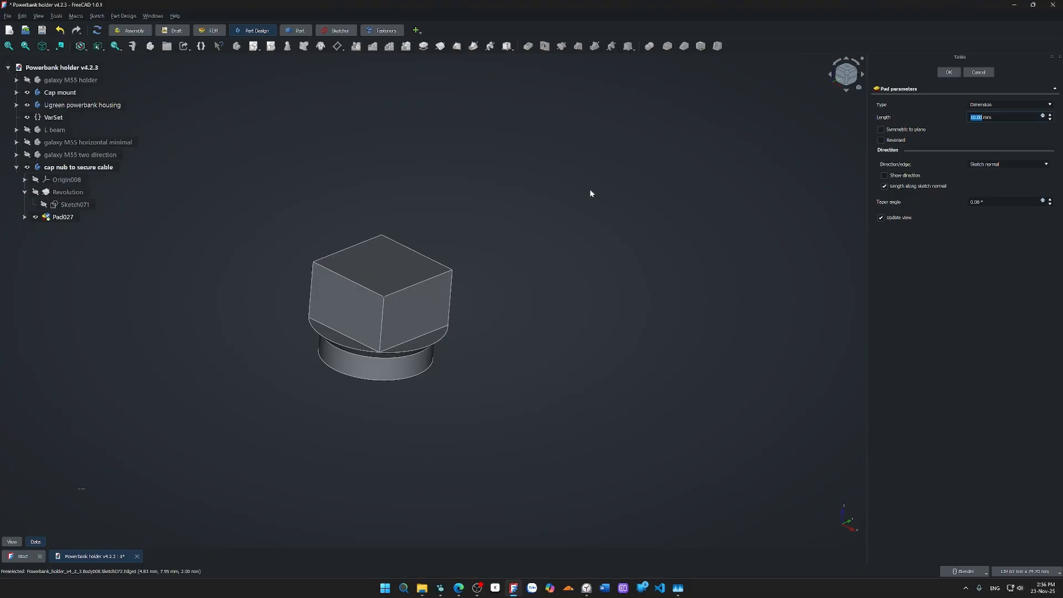
{"action": "type", "text": "10"}
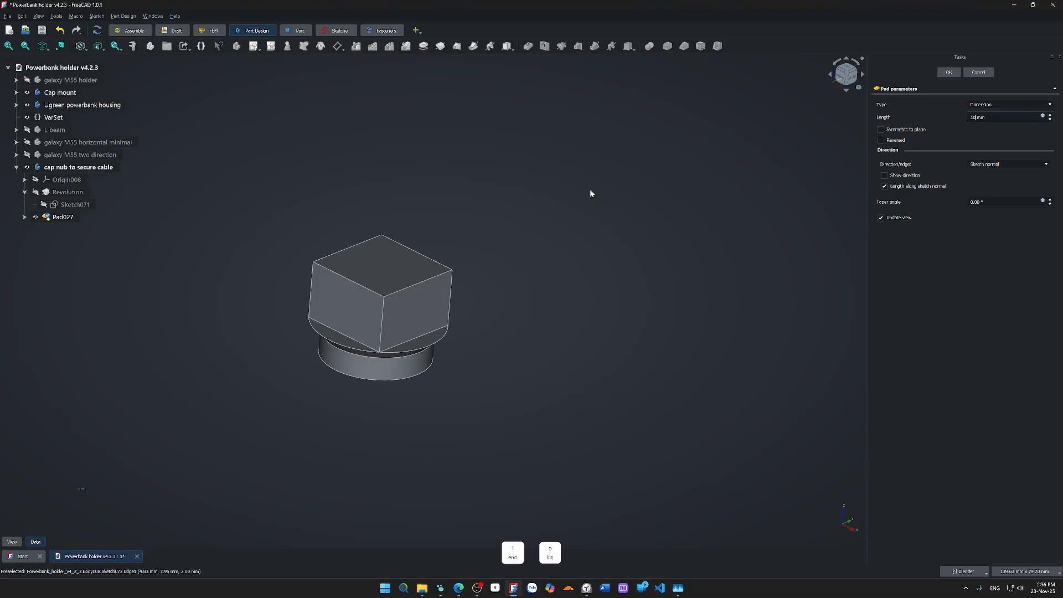
{"action": "key", "text": "Return"}
- Start a new sketch on the cap nub's XZ base plane
{"action": "scroll", "coordinate": [515, 299], "scroll_direction": "down", "scroll_amount": 2}
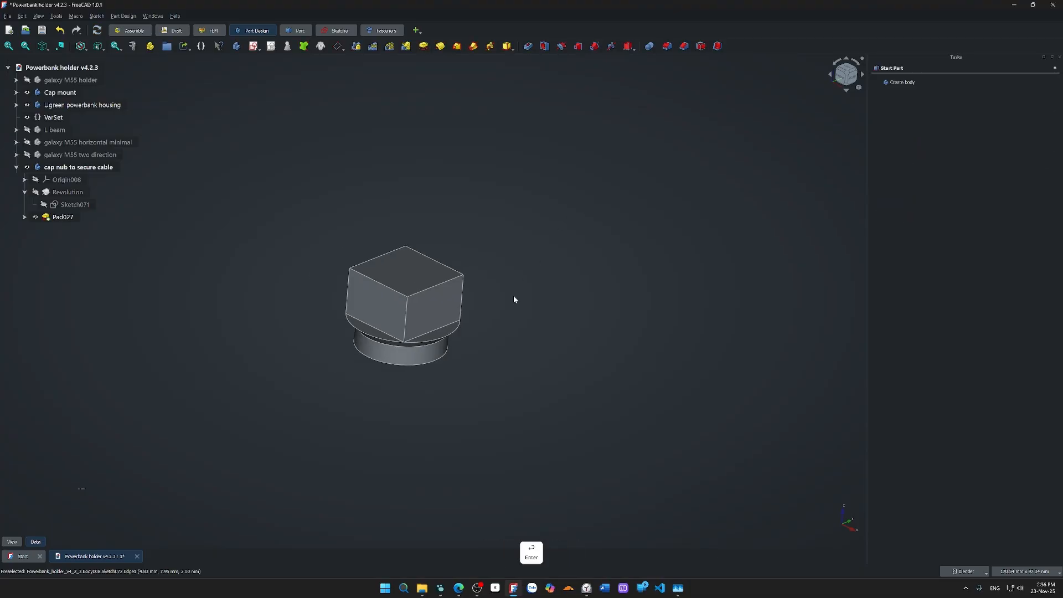
{"action": "middle_click_drag", "start_coordinate": [327, 325], "coordinate": [321, 305]}
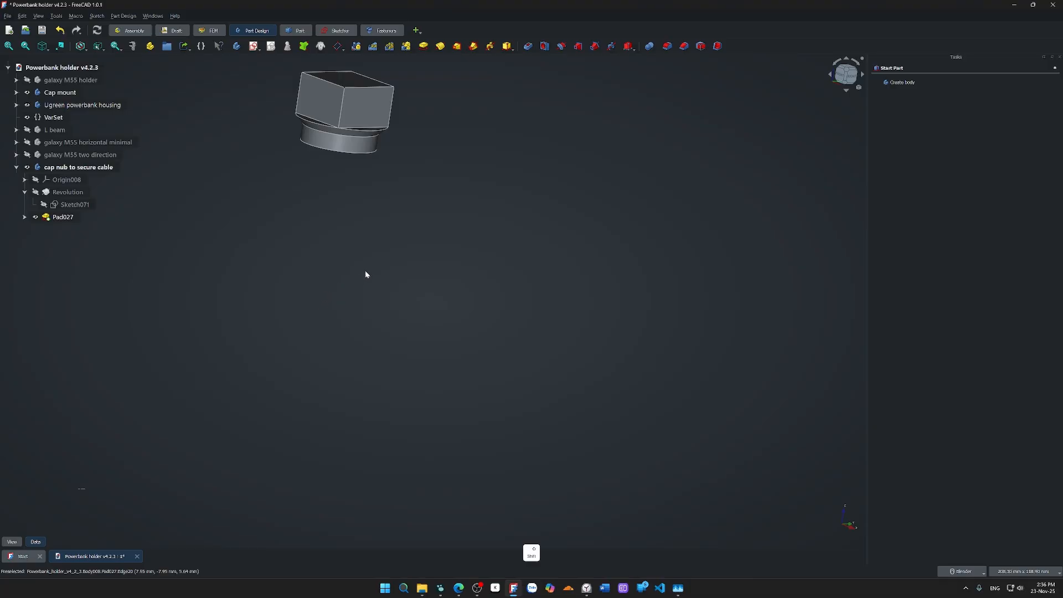
{"action": "middle_click_drag", "start_coordinate": [366, 274], "coordinate": [567, 330], "text": "shift"}
{"action": "middle_click_drag", "start_coordinate": [393, 282], "coordinate": [396, 289], "text": "shift"}
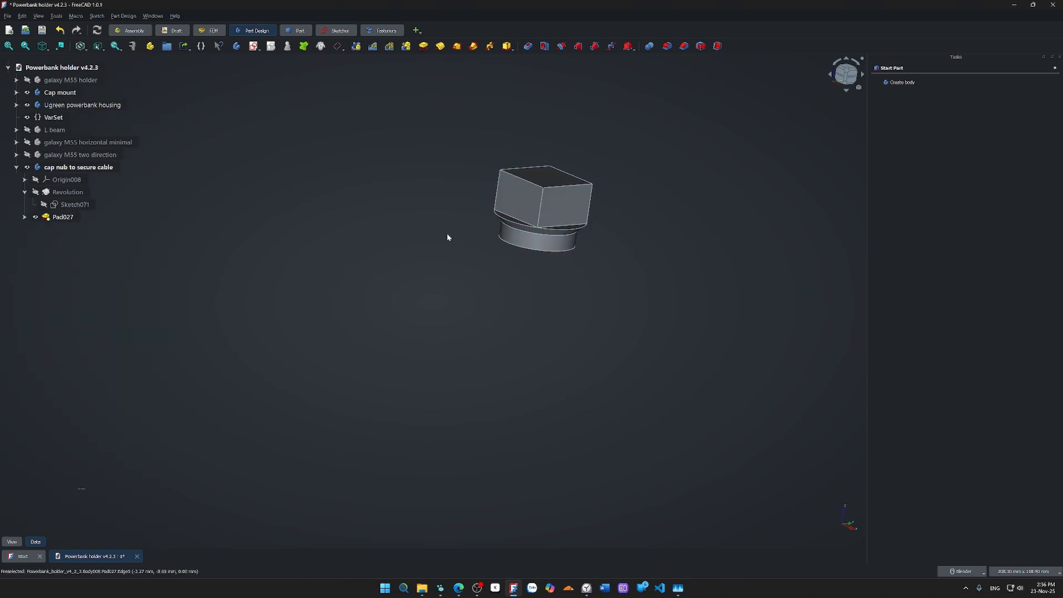
{"action": "middle_click_drag", "start_coordinate": [447, 235], "coordinate": [428, 263]}
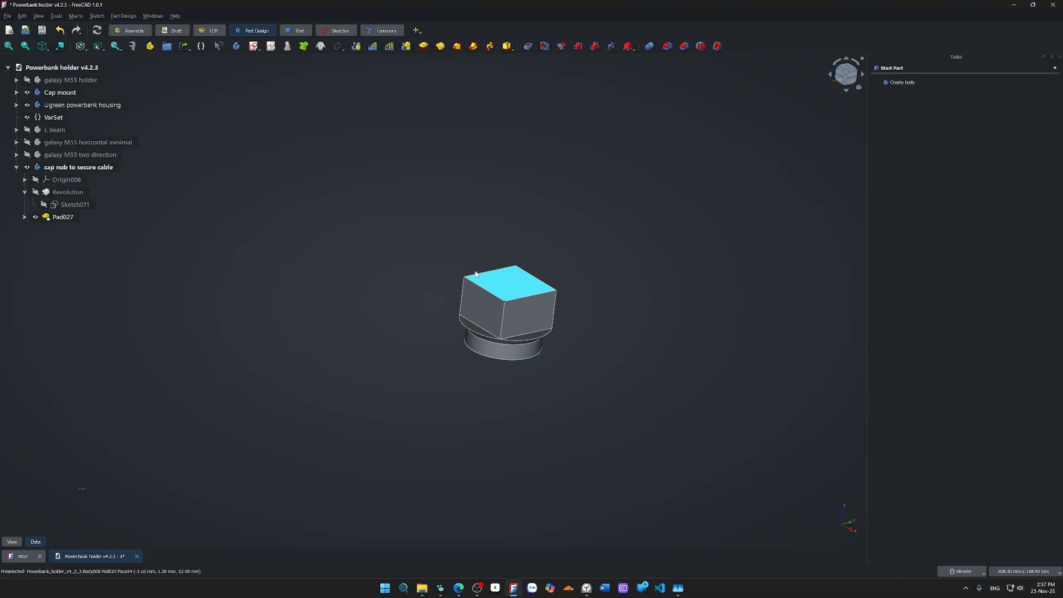
{"action": "key", "text": "s"}
{"action": "scroll", "coordinate": [473, 252], "scroll_direction": "up", "scroll_amount": 5}
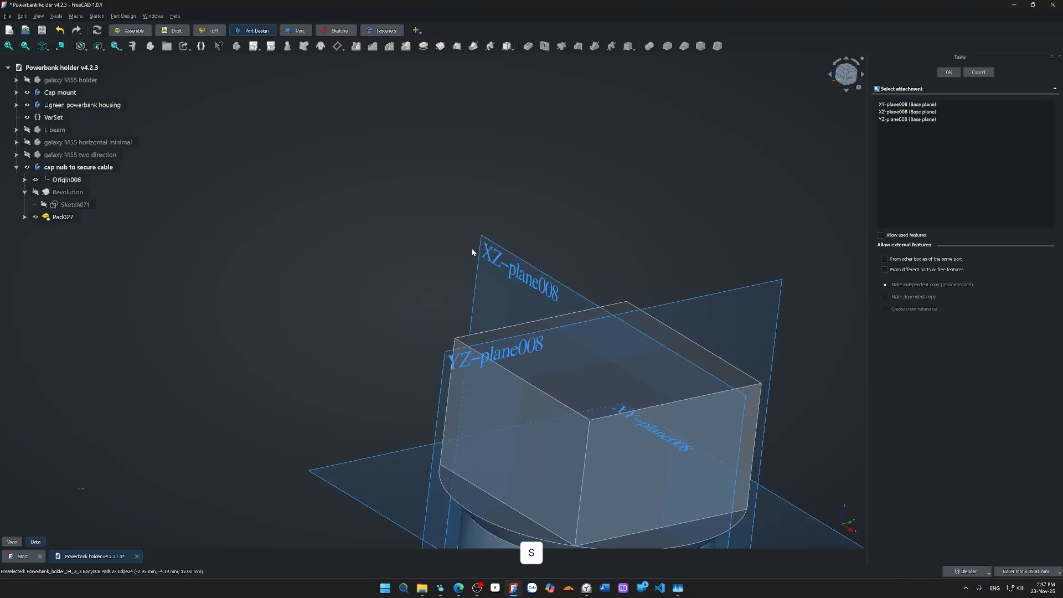
{"action": "left_click", "coordinate": [524, 271]}
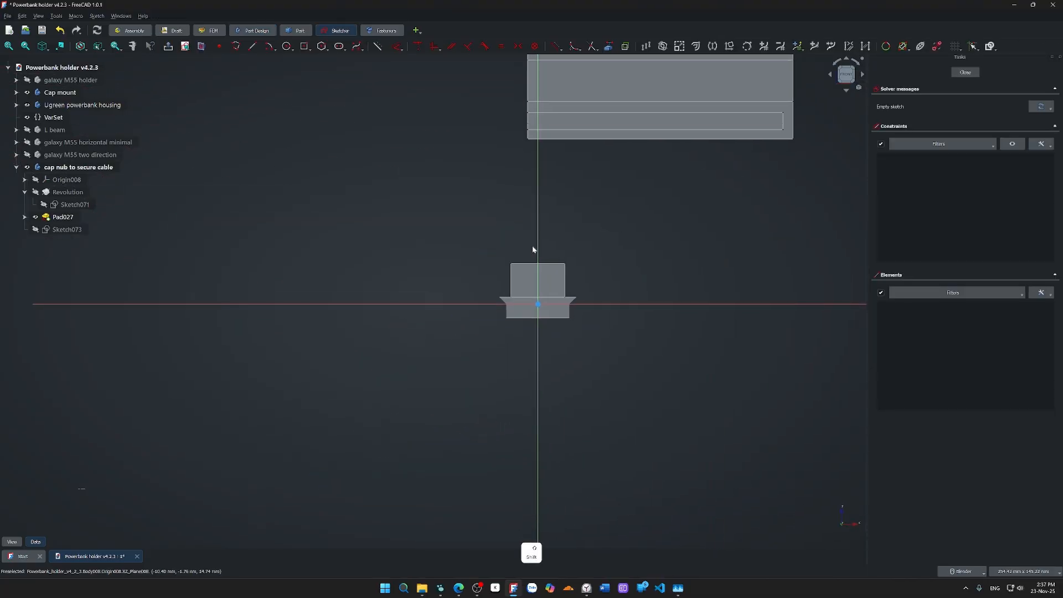
- Bring in the square block's upper edge and both vertical side edges as external geometry
{"action": "key", "text": "g"}
{"action": "key", "text": "x"}
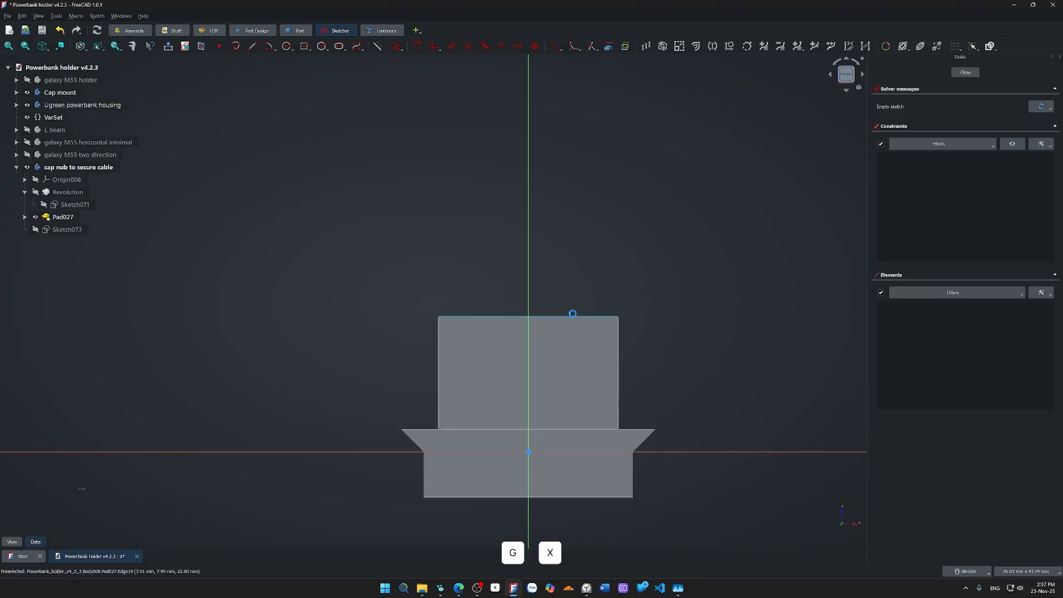
{"action": "left_click", "coordinate": [569, 316]}
{"action": "left_click", "coordinate": [439, 352]}
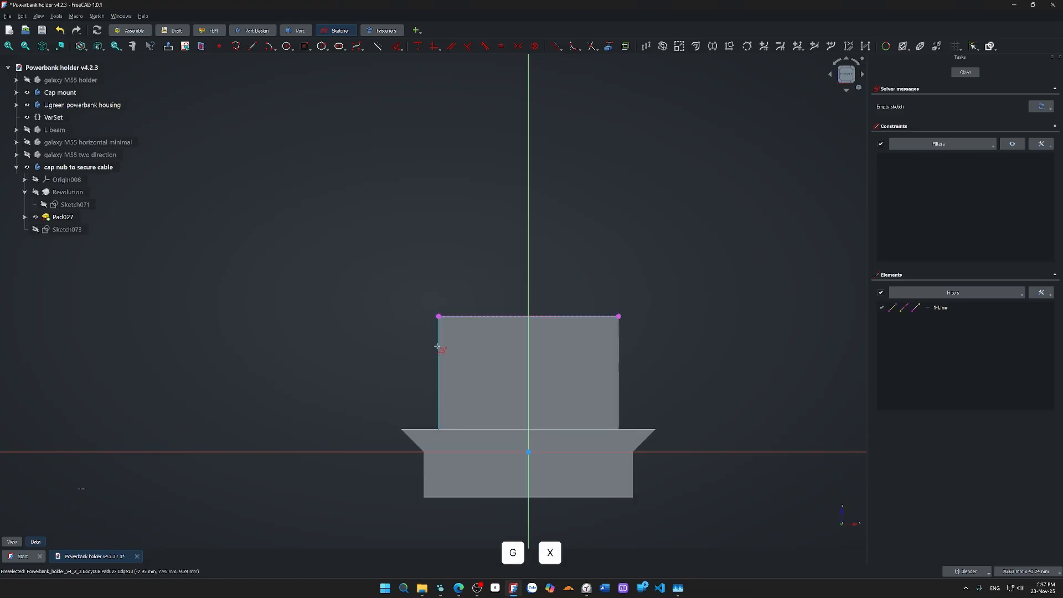
{"action": "left_click", "coordinate": [619, 368]}
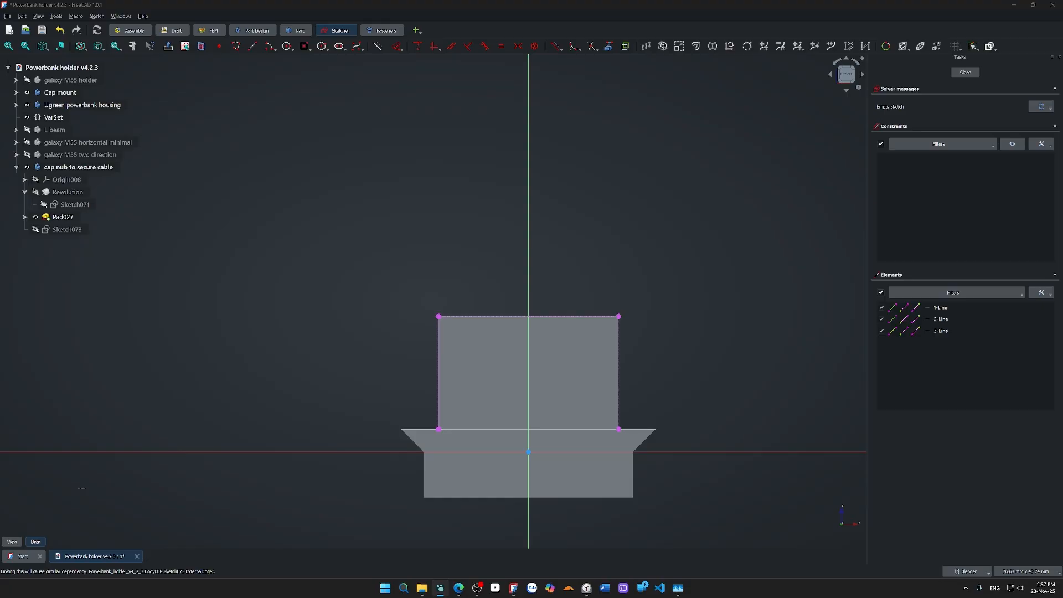
{"action": "left_click", "coordinate": [773, 354]}
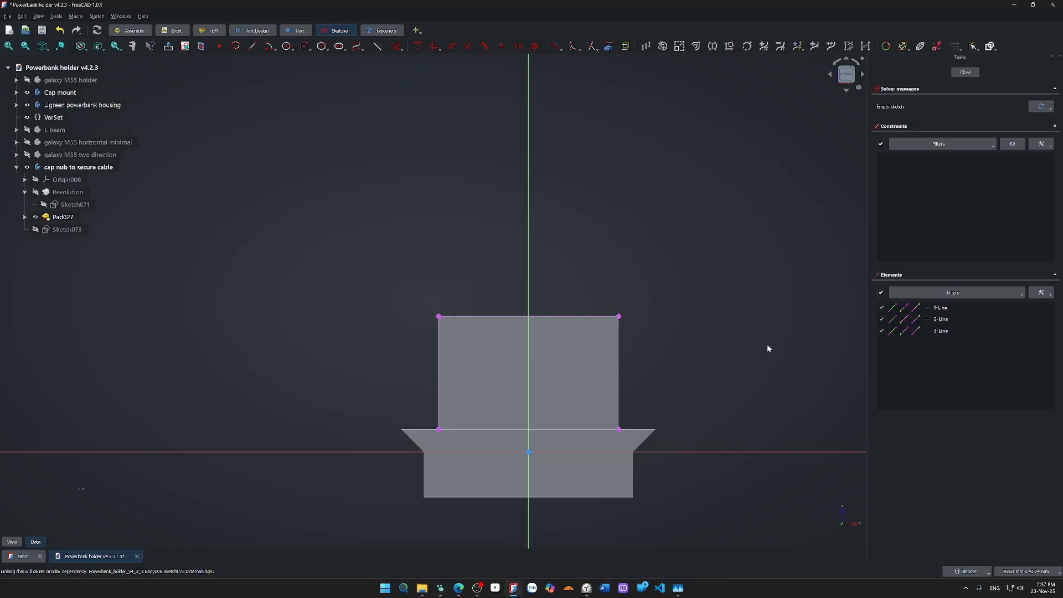
- Draw a polyline overhanging the block's upper left corner, rising about 2.7 mm and running about 8 mm inward, and delete its slanted last segment
{"action": "key", "text": "g"}
{"action": "key", "text": "m"}
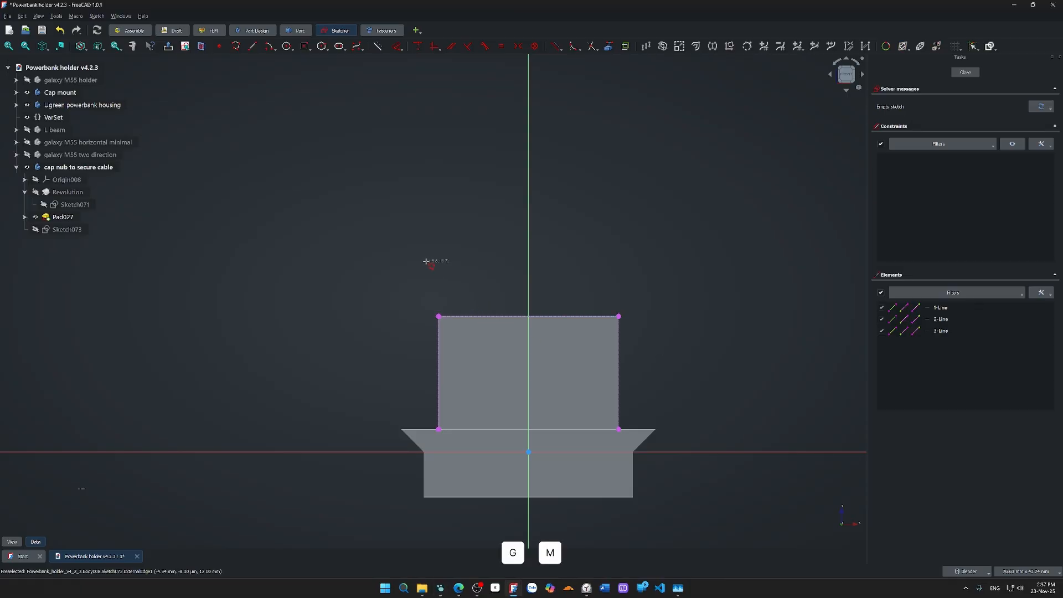
{"action": "left_click", "coordinate": [468, 315]}
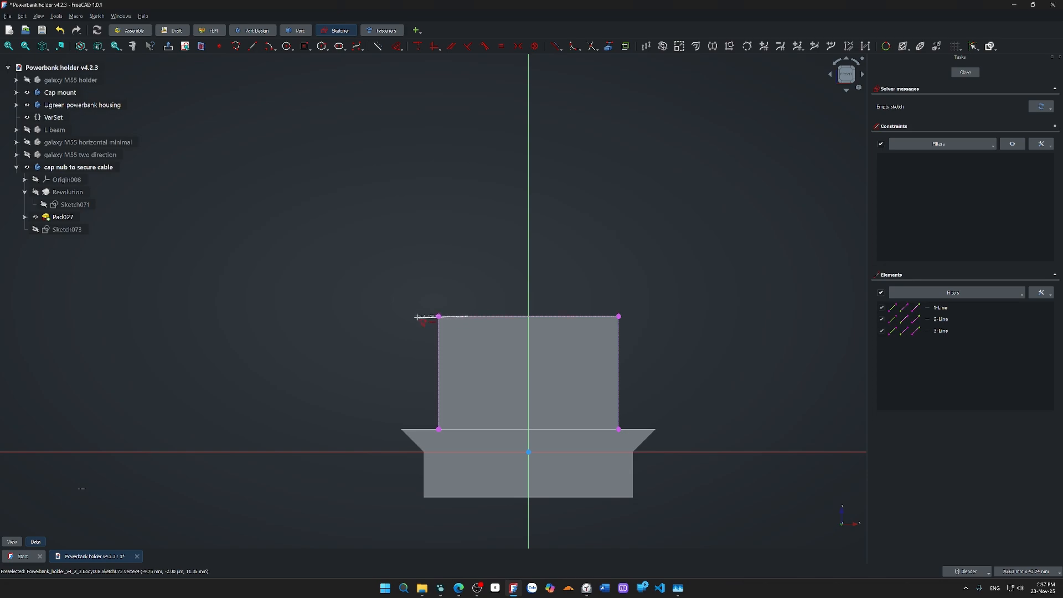
{"action": "left_click", "coordinate": [412, 317]}
{"action": "left_click", "coordinate": [412, 285]}
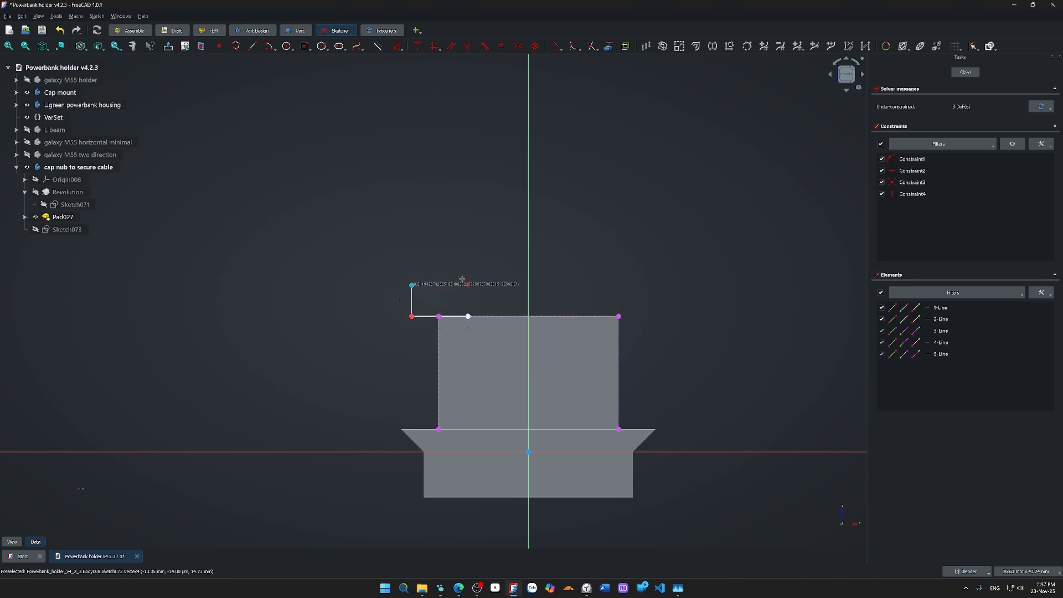
{"action": "left_click", "coordinate": [502, 286]}
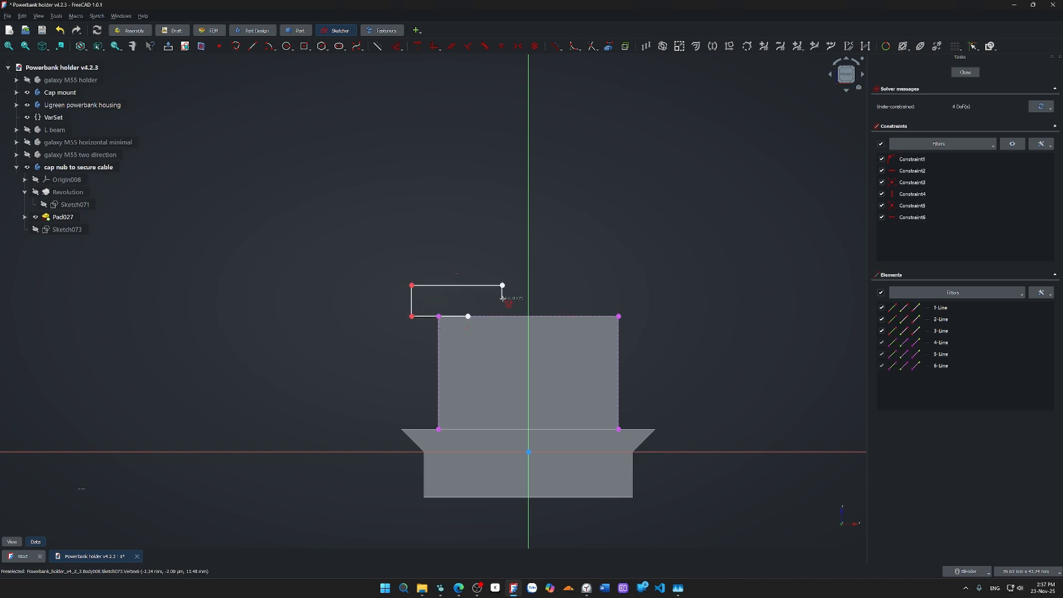
{"action": "left_click", "coordinate": [502, 299]}
{"action": "scroll", "coordinate": [502, 299], "scroll_direction": "up", "scroll_amount": 8}
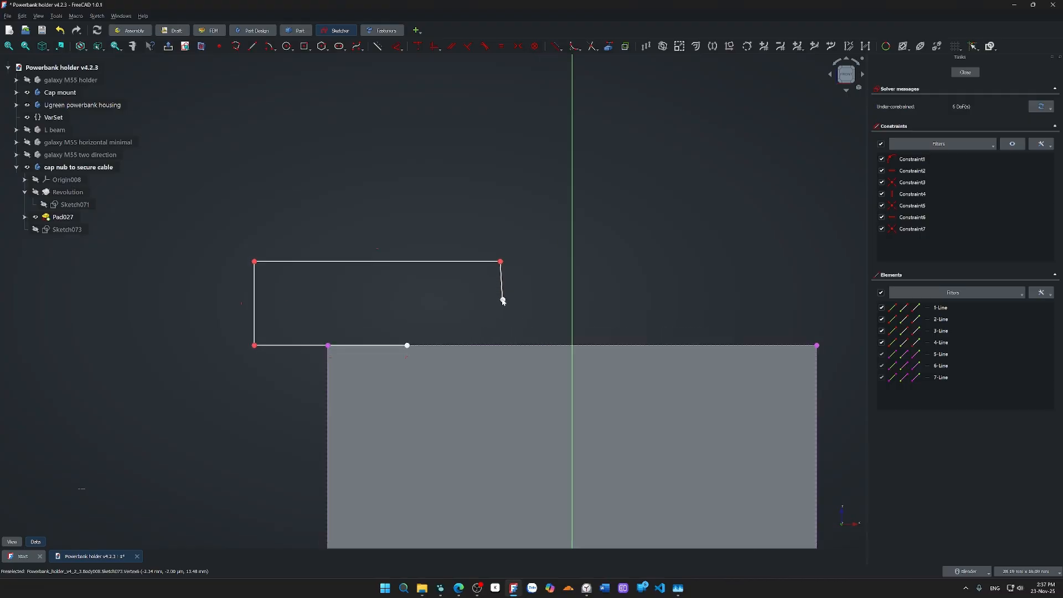
{"action": "key", "text": "Delete"}
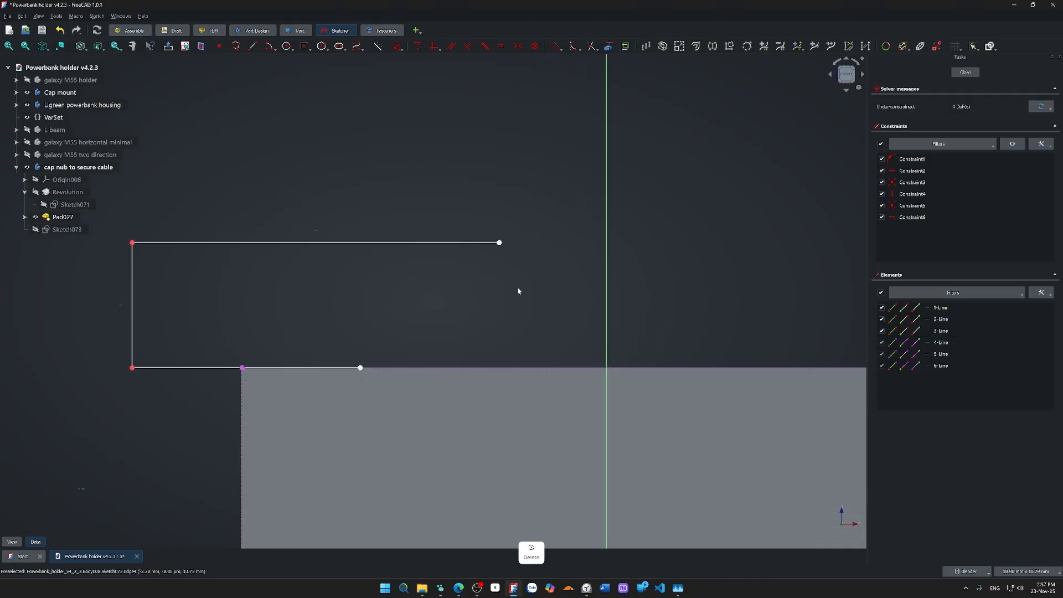
- Complete the left hook profile with a short drop, a horizontal line back outward and a vertical line down to the starting point
{"action": "key", "text": "g"}
{"action": "key", "text": "m"}
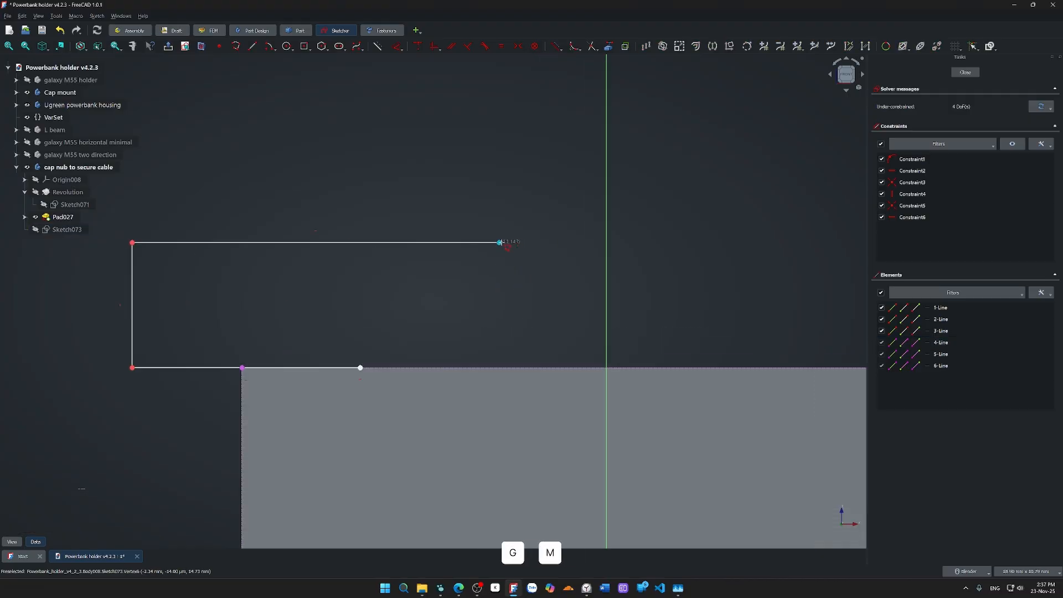
{"action": "left_click", "coordinate": [499, 243]}
{"action": "left_click", "coordinate": [500, 278]}
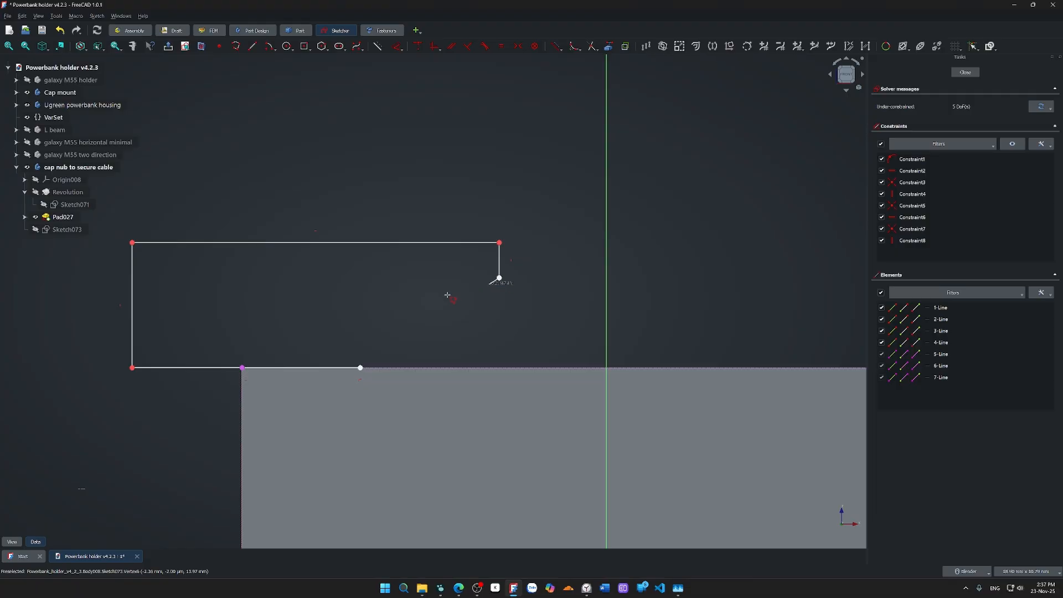
{"action": "left_click", "coordinate": [362, 278]}
{"action": "left_click", "coordinate": [361, 368]}
- Draw an opposing closed hook profile about 10 mm long over the block's upper right corner and constrain its slanted inner edge vertical
{"action": "scroll", "coordinate": [482, 329], "scroll_direction": "down", "scroll_amount": 4}
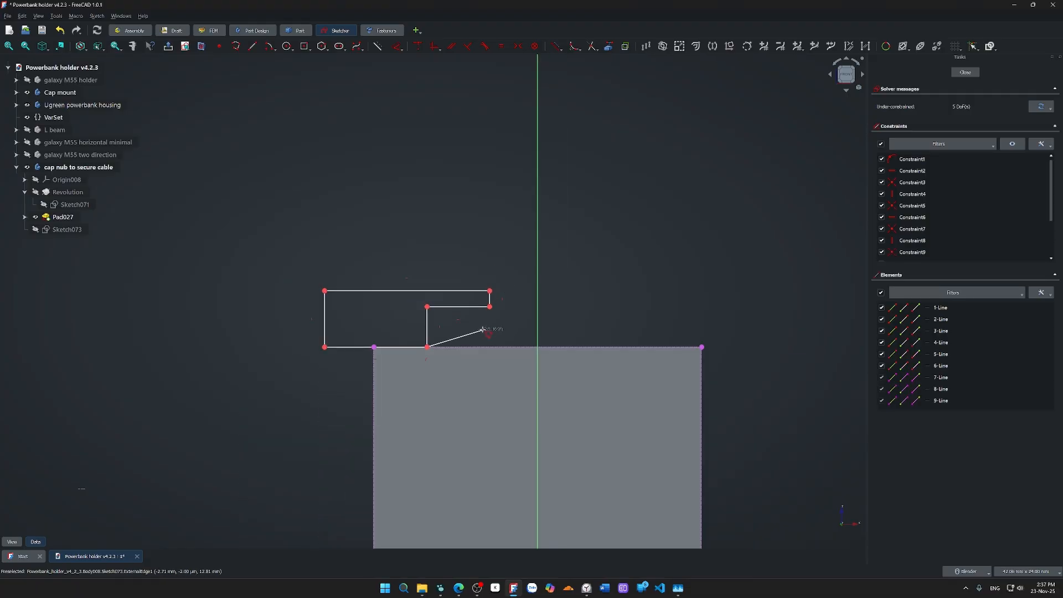
{"action": "left_click", "coordinate": [650, 348]}
{"action": "left_click", "coordinate": [790, 348]}
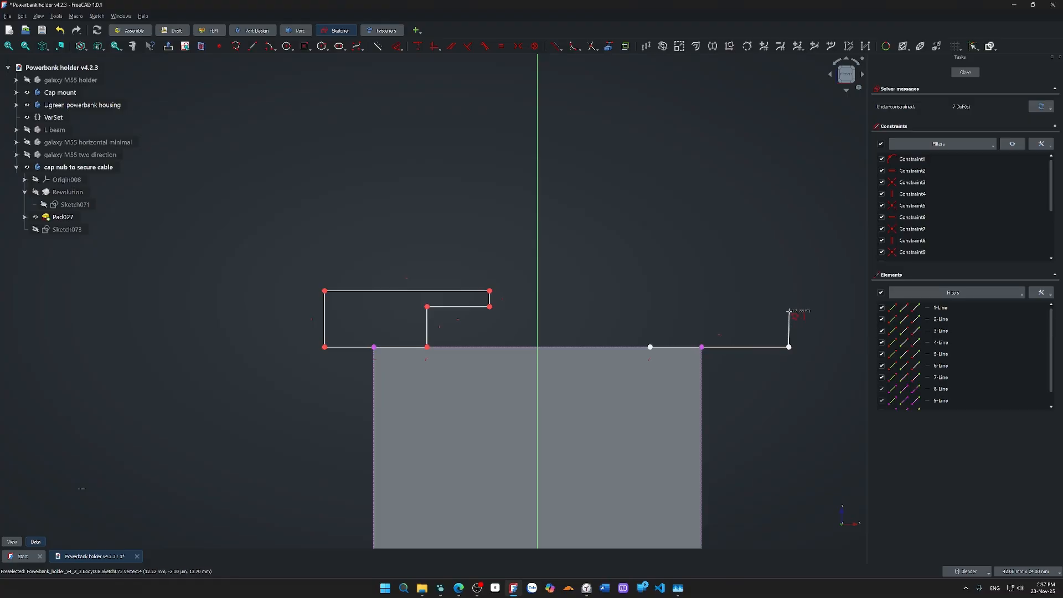
{"action": "left_click", "coordinate": [789, 285]}
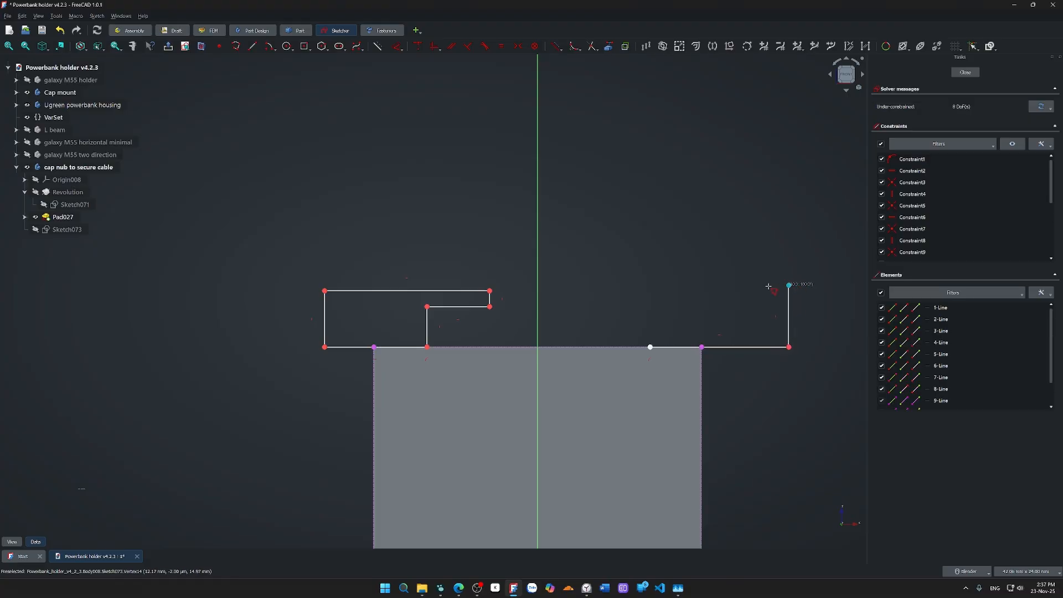
{"action": "left_click", "coordinate": [578, 286]}
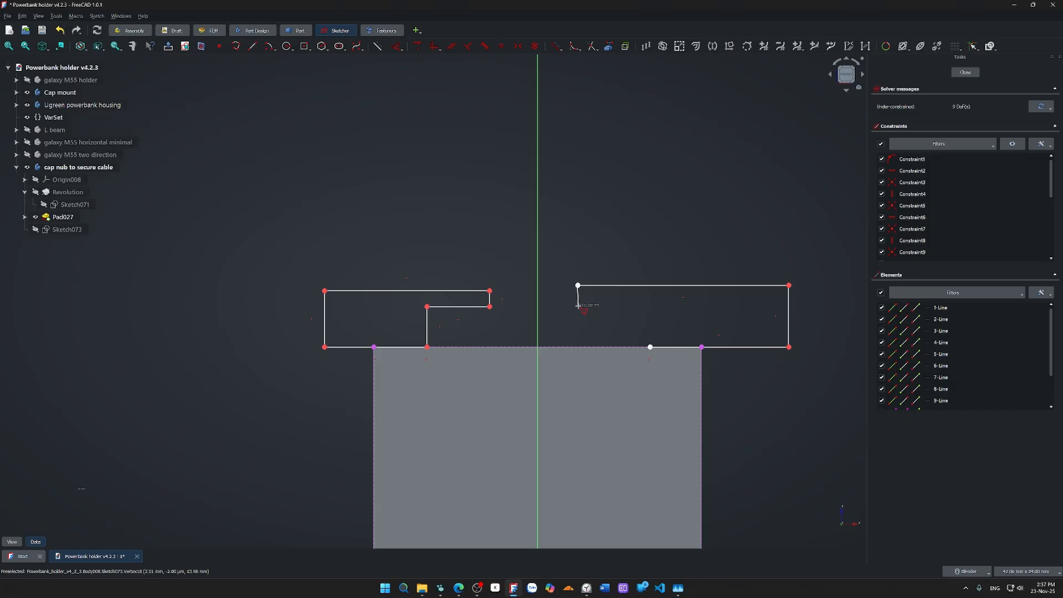
{"action": "left_click", "coordinate": [578, 307]}
{"action": "left_click", "coordinate": [654, 307]}
{"action": "left_click", "coordinate": [651, 347]}
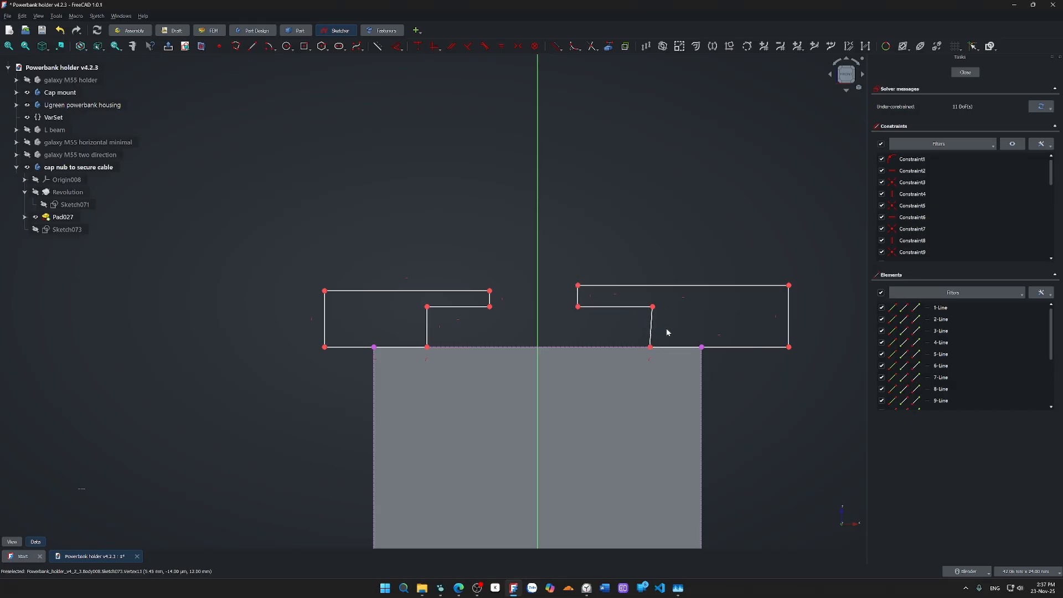
{"action": "left_click", "coordinate": [652, 329]}
{"action": "key", "text": "v"}
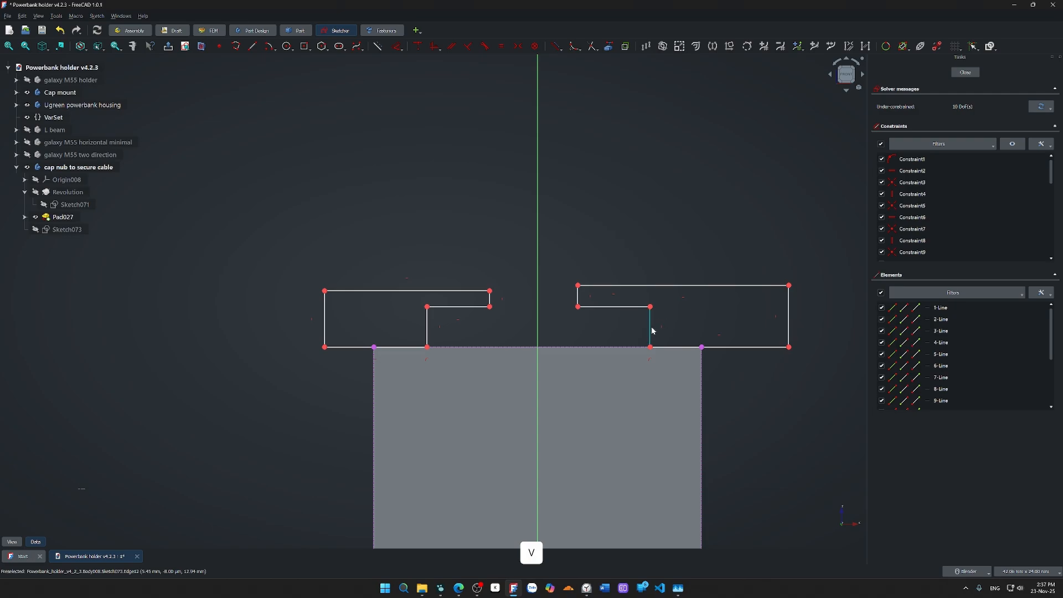
- Move the right hook profile's outer vertical edge inward to about 9.3 mm from the vertical axis
{"action": "scroll", "coordinate": [652, 331], "scroll_direction": "up", "scroll_amount": 4}
{"action": "scroll", "coordinate": [659, 331], "scroll_direction": "down", "scroll_amount": 2}
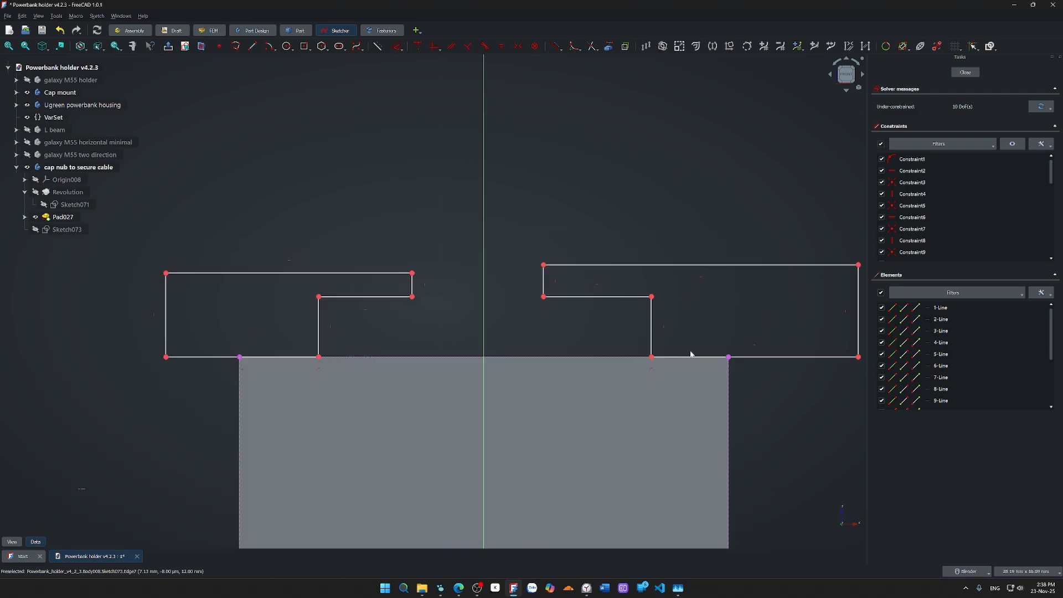
{"action": "scroll", "coordinate": [702, 335], "scroll_direction": "down", "scroll_amount": 2}
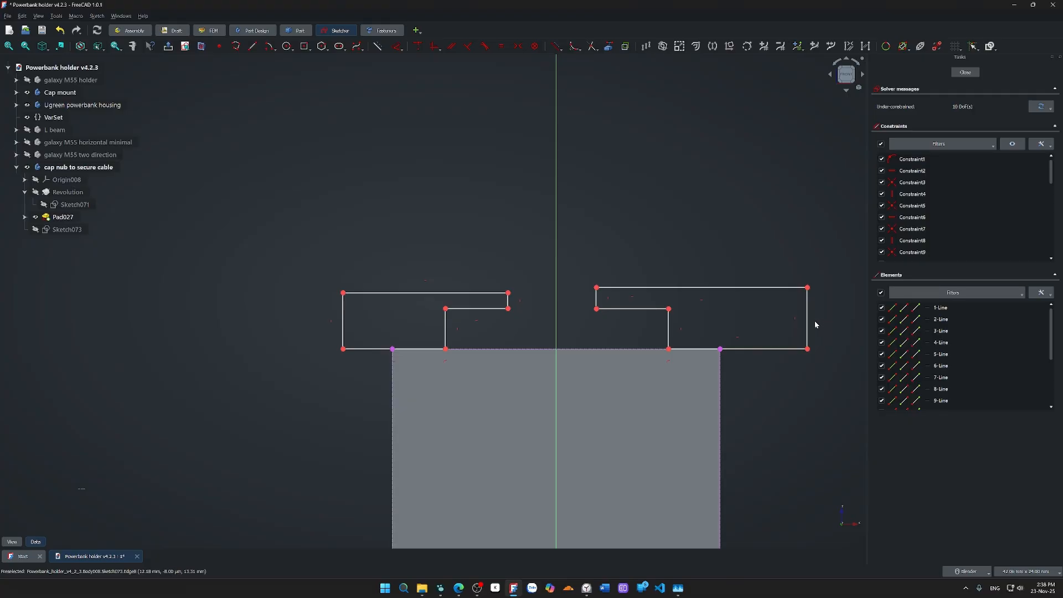
{"action": "left_click_drag", "start_coordinate": [807, 330], "coordinate": [748, 325]}
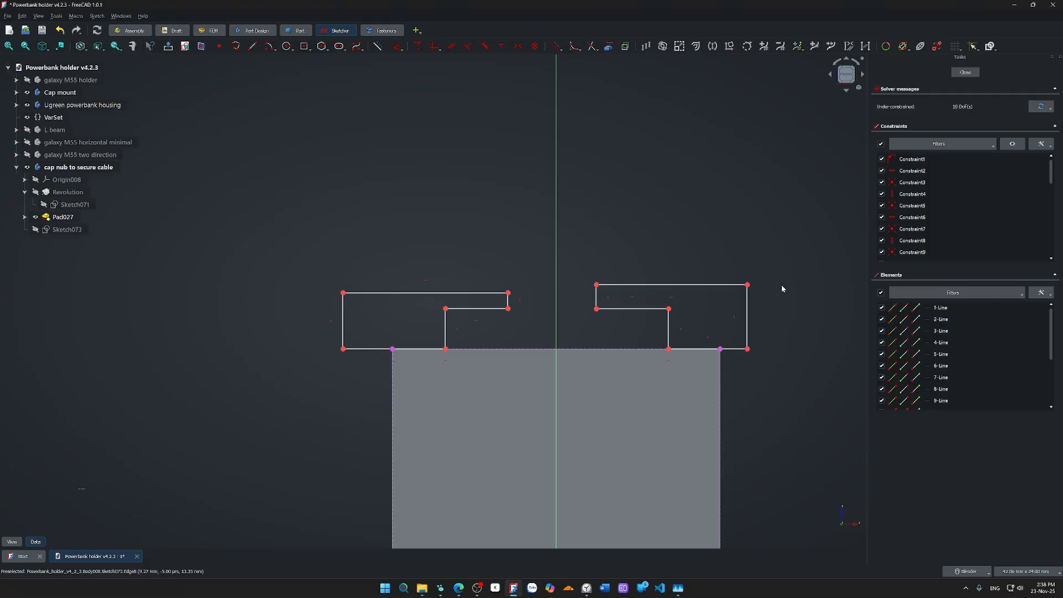
- Convert the right hook profile's upper and outer edges to construction lines
{"action": "scroll", "coordinate": [755, 294], "scroll_direction": "up", "scroll_amount": 4}
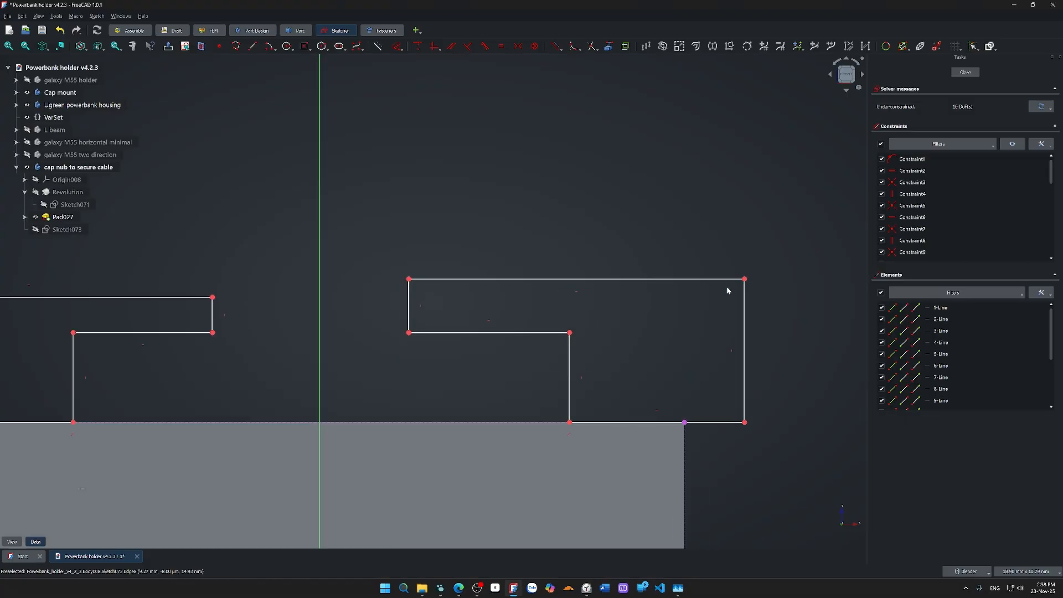
{"action": "left_click", "coordinate": [724, 281]}
{"action": "left_click", "coordinate": [742, 313]}
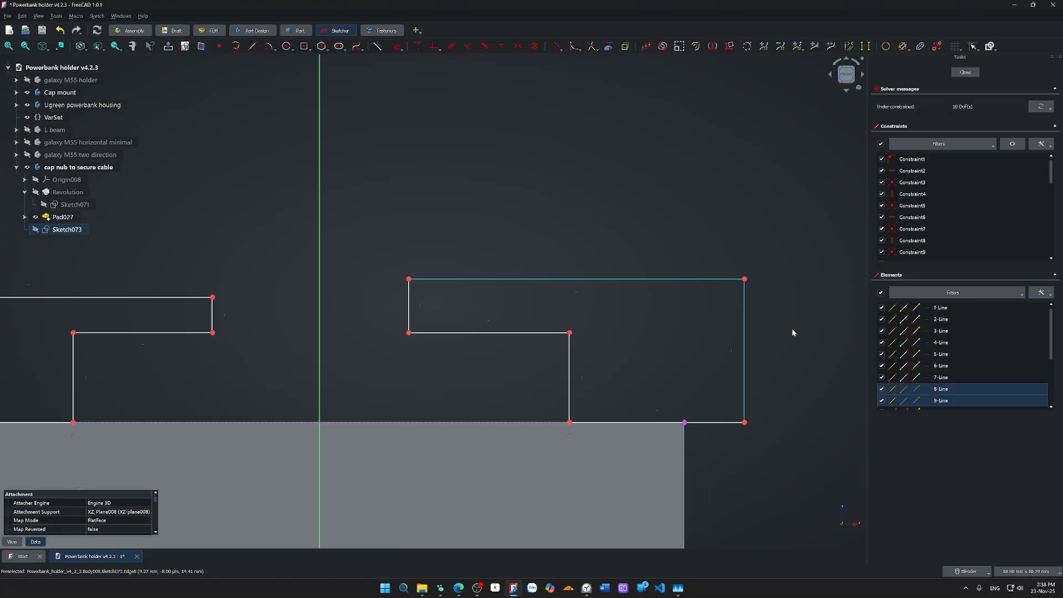
{"action": "key", "text": "g"}
{"action": "key", "text": "n"}
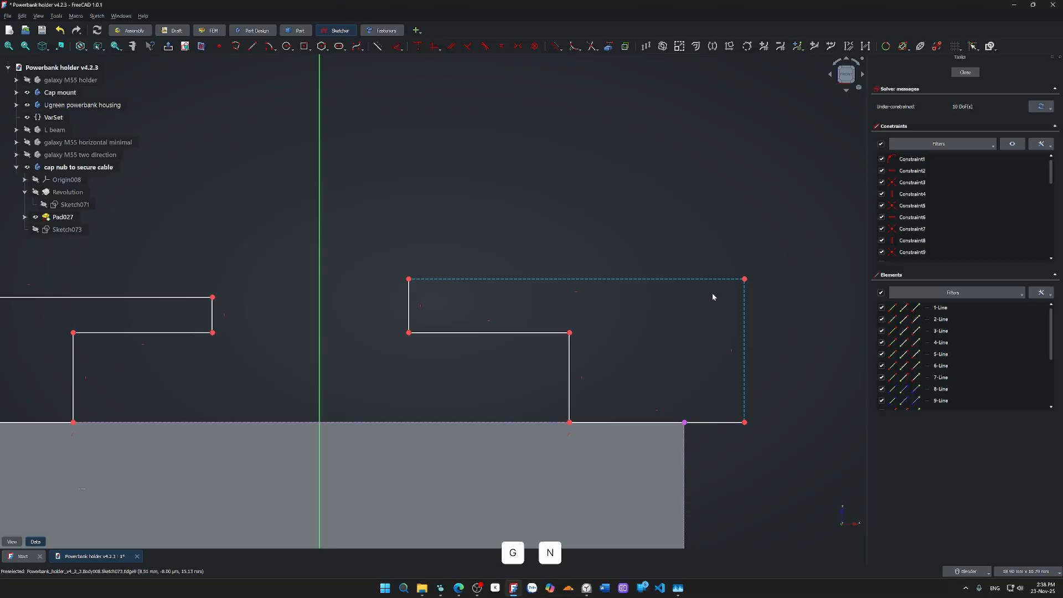
- Try to trace the right hook's upper and outer edges with a polyline rounded by a tangent corner arc, and undo it with the construction conversion
{"action": "key", "text": "g"}
{"action": "key", "text": "m"}
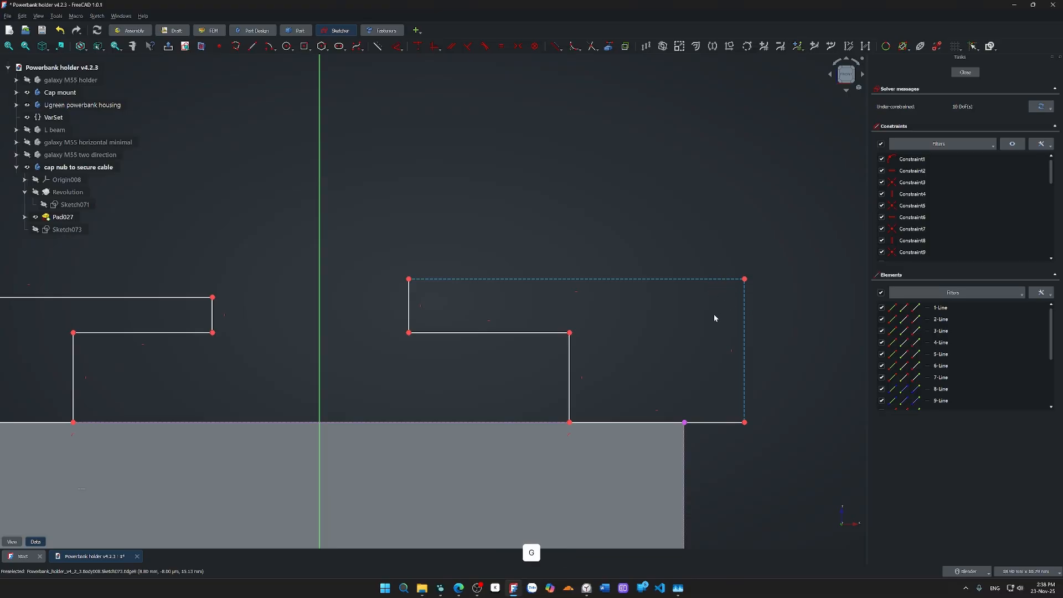
{"action": "left_click", "coordinate": [409, 279]}
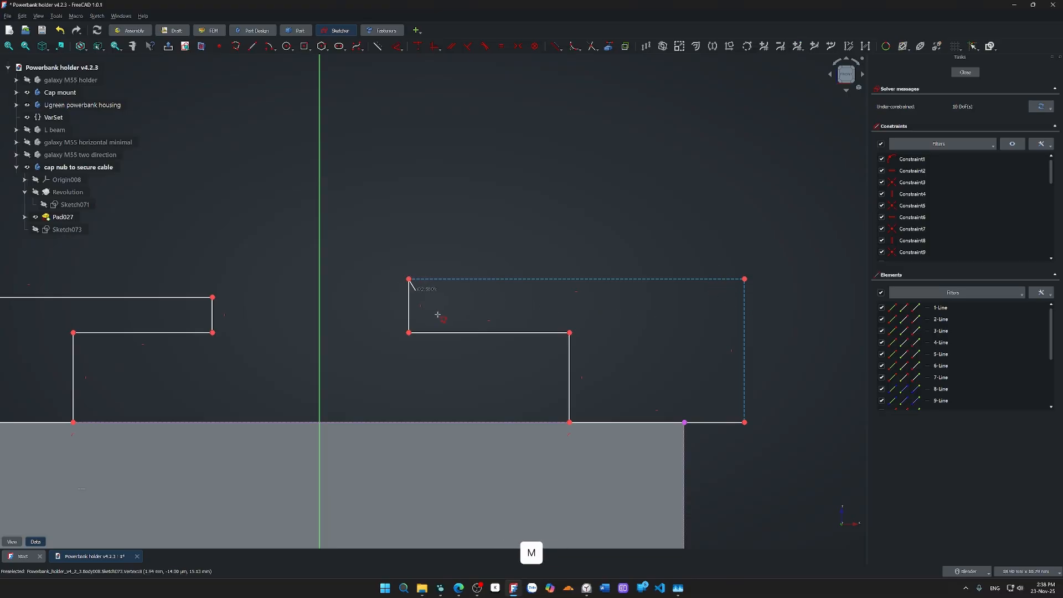
{"action": "left_click", "coordinate": [687, 279]}
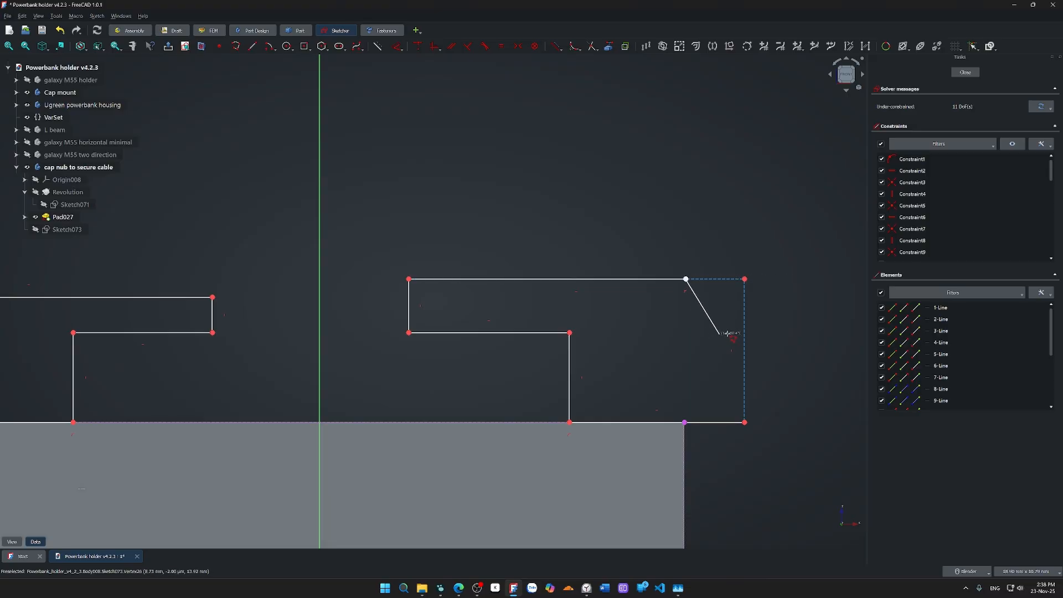
{"action": "key", "text": "m"}
{"action": "key", "text": "m"}
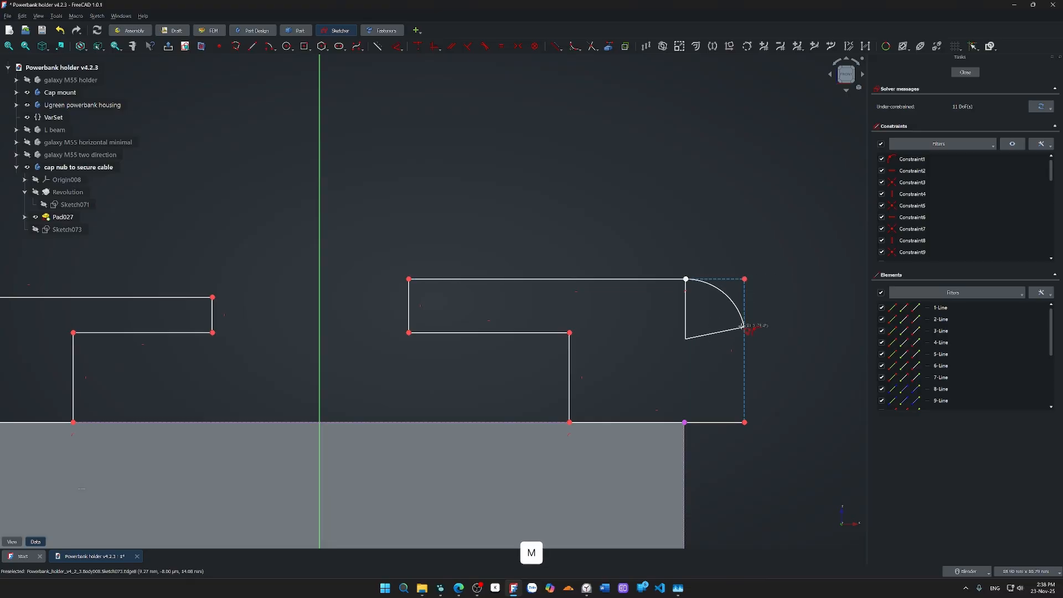
{"action": "left_click", "coordinate": [745, 327]}
{"action": "left_click", "coordinate": [744, 421]}
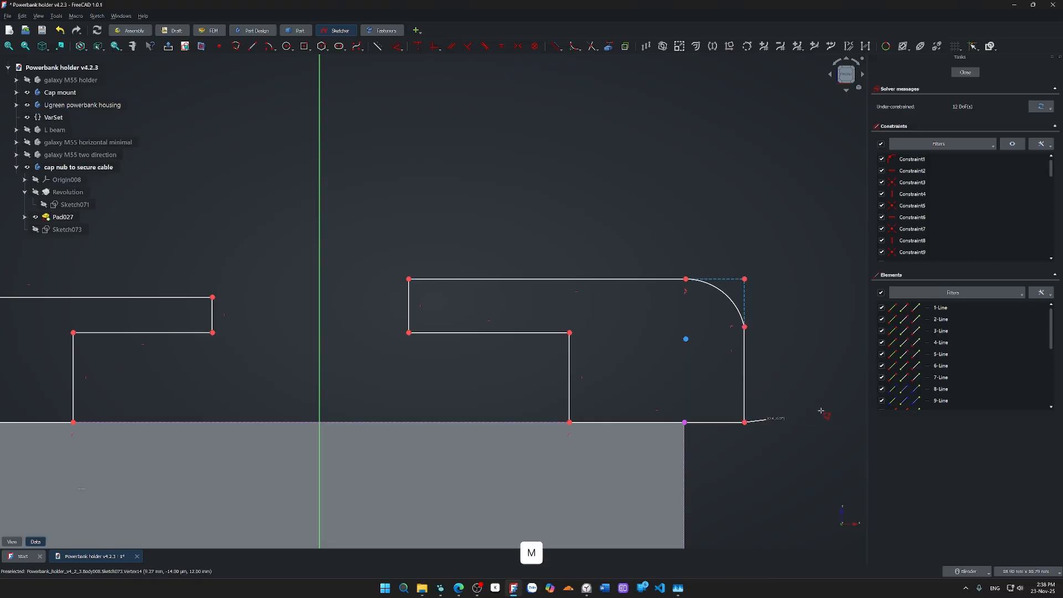
{"action": "right_click", "coordinate": [846, 408]}
{"action": "key", "text": "ctrl+z"}
{"action": "key", "text": "ctrl+z"}
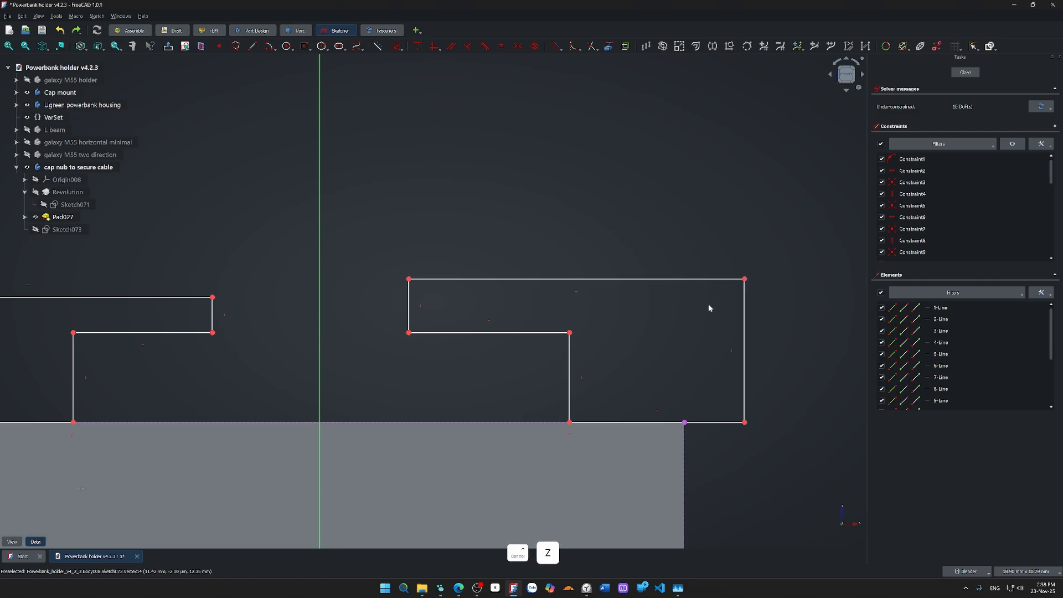
- Try a corner-preserving sketch fillet on the right hook's upper outer corner, enlarge it by moving its centre, and undo both changes
{"action": "left_click", "coordinate": [689, 279]}
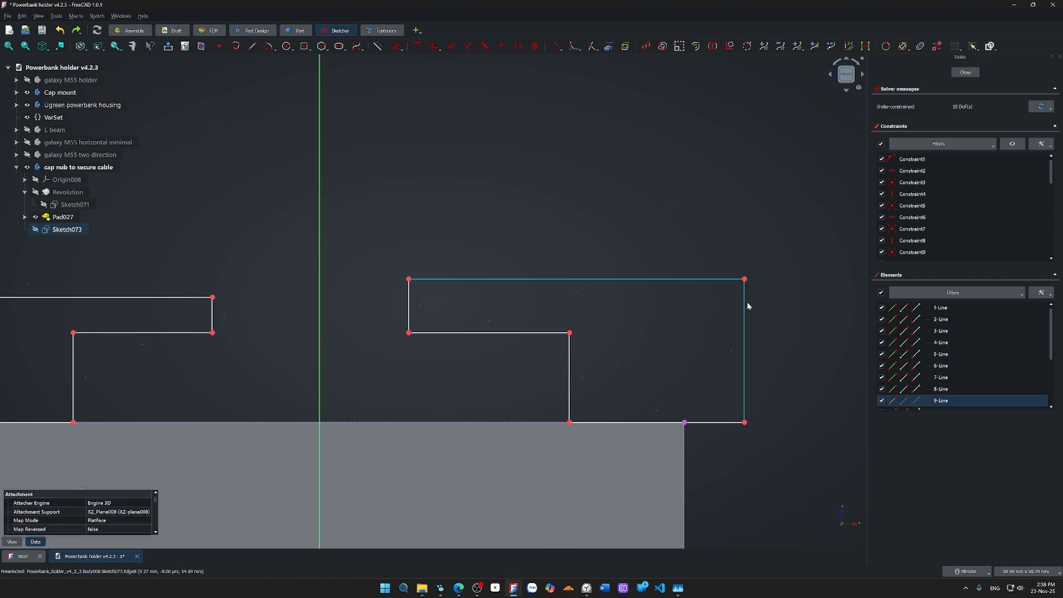
{"action": "left_click", "coordinate": [746, 301]}
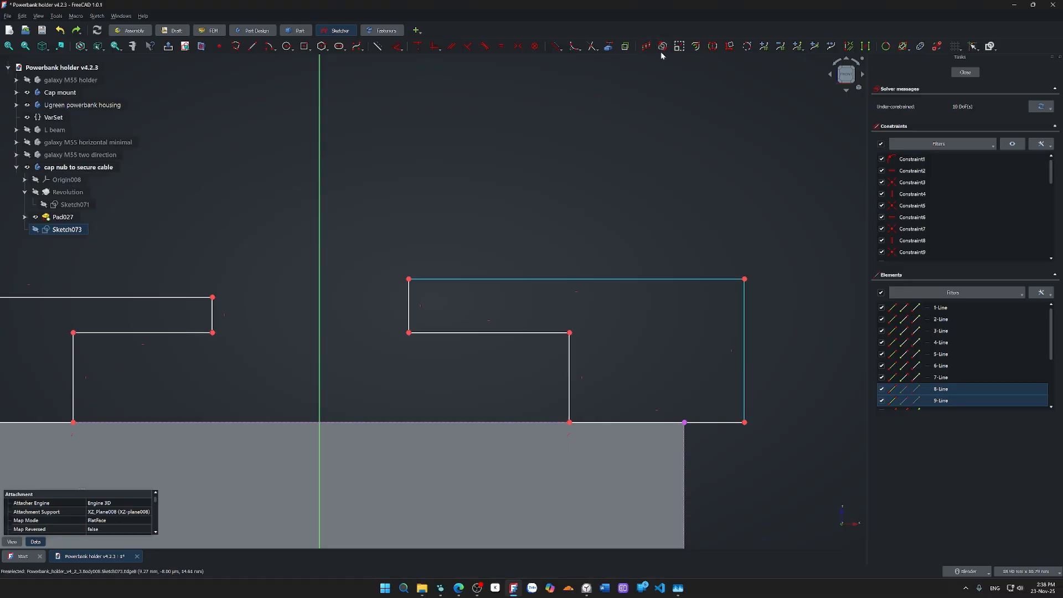
{"action": "left_click", "coordinate": [574, 47]}
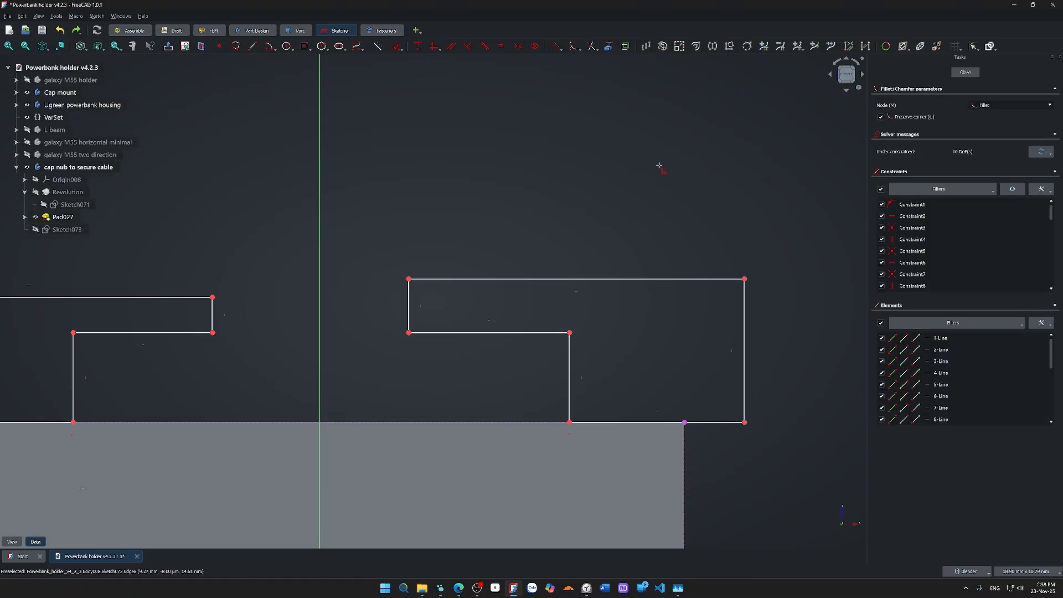
{"action": "left_click", "coordinate": [710, 280]}
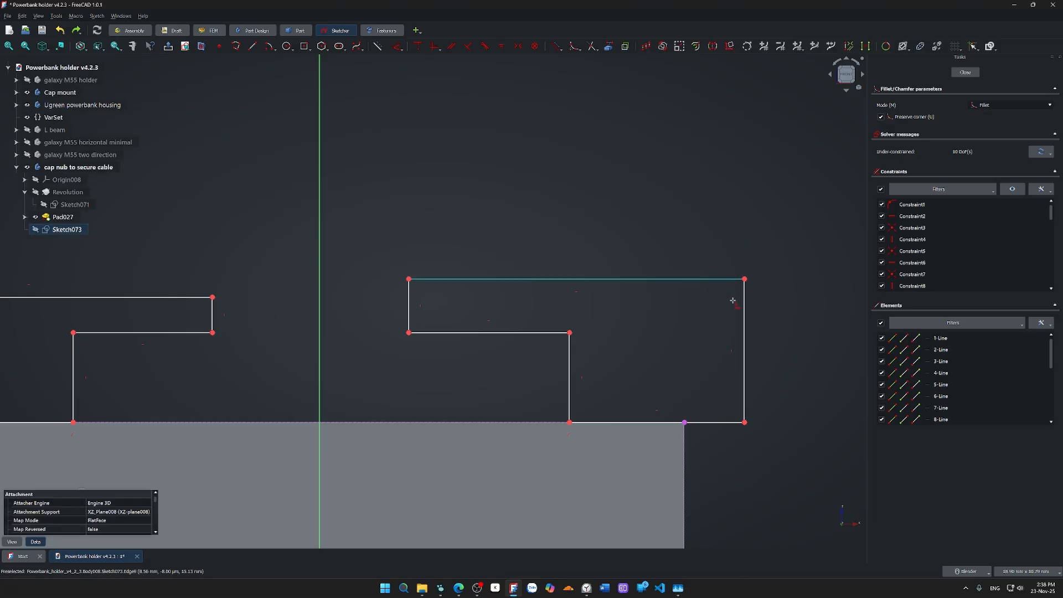
{"action": "left_click", "coordinate": [745, 306]}
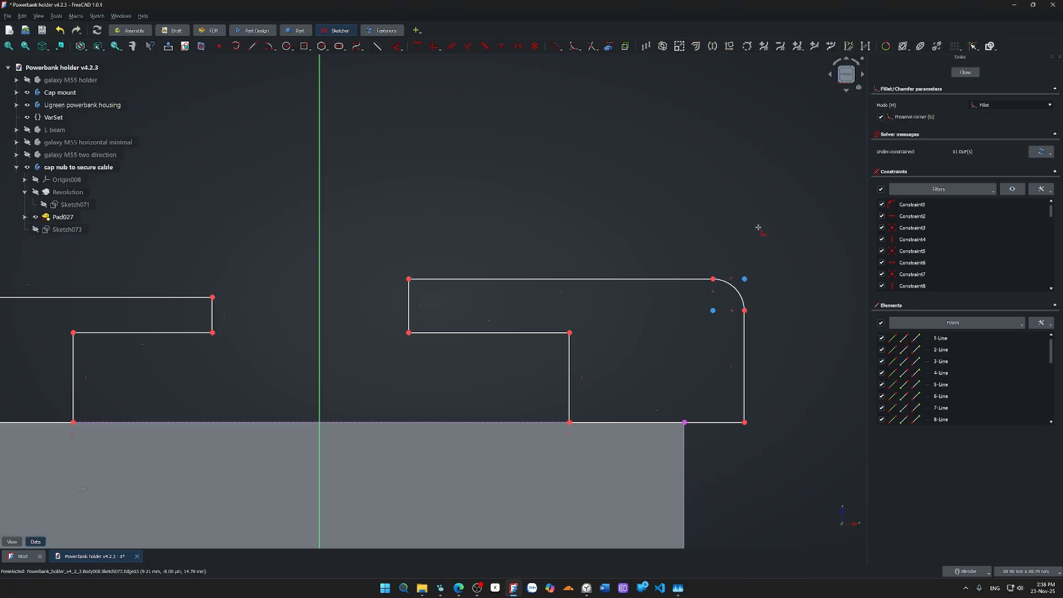
{"action": "key", "text": "Escape"}
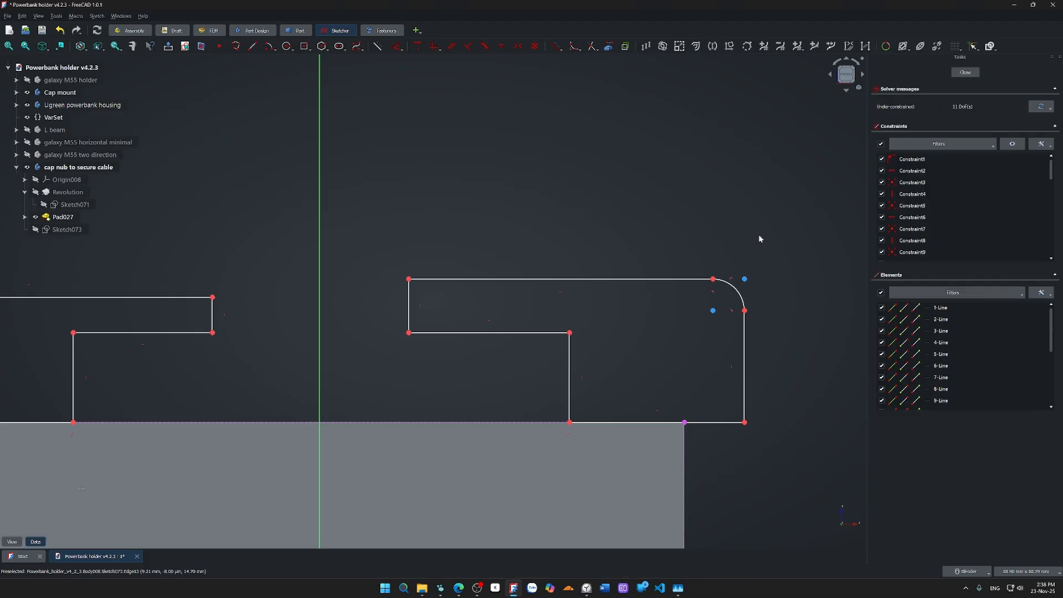
{"action": "left_click_drag", "start_coordinate": [715, 310], "coordinate": [676, 317]}
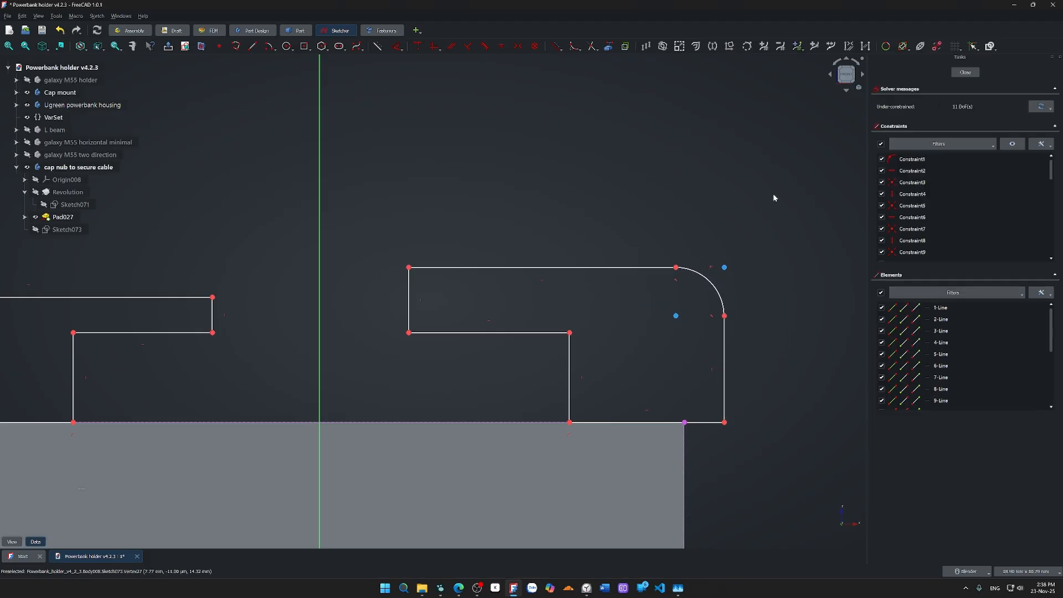
{"action": "key", "text": "ctrl+z"}
{"action": "key", "text": "ctrl+z"}
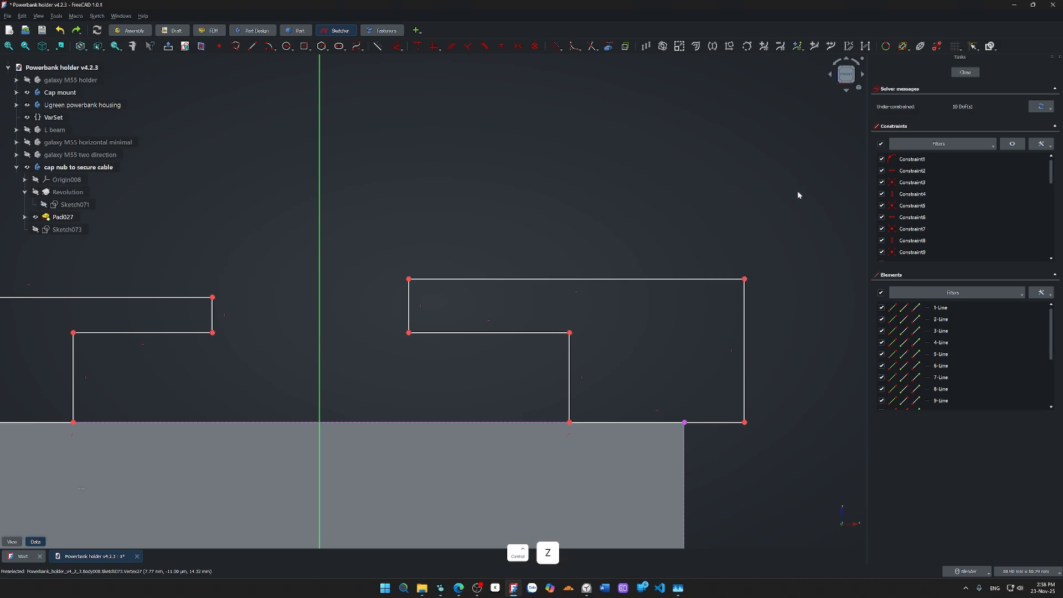
{"action": "scroll", "coordinate": [739, 275], "scroll_direction": "down", "scroll_amount": 2}
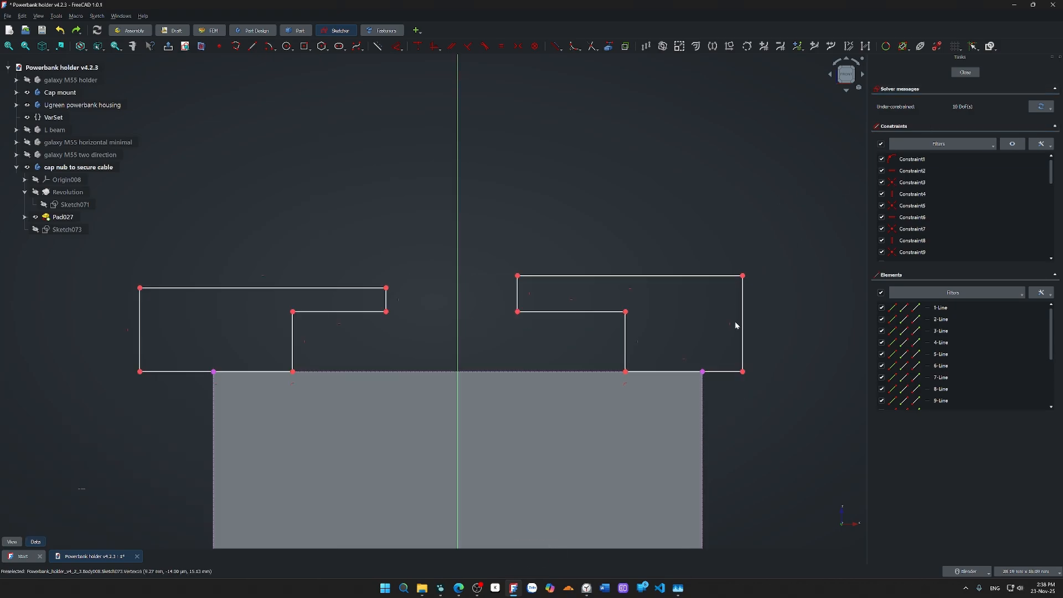
- Make the lower inner corners of the two hook profiles symmetric about the vertical axis
{"action": "left_click", "coordinate": [626, 372]}
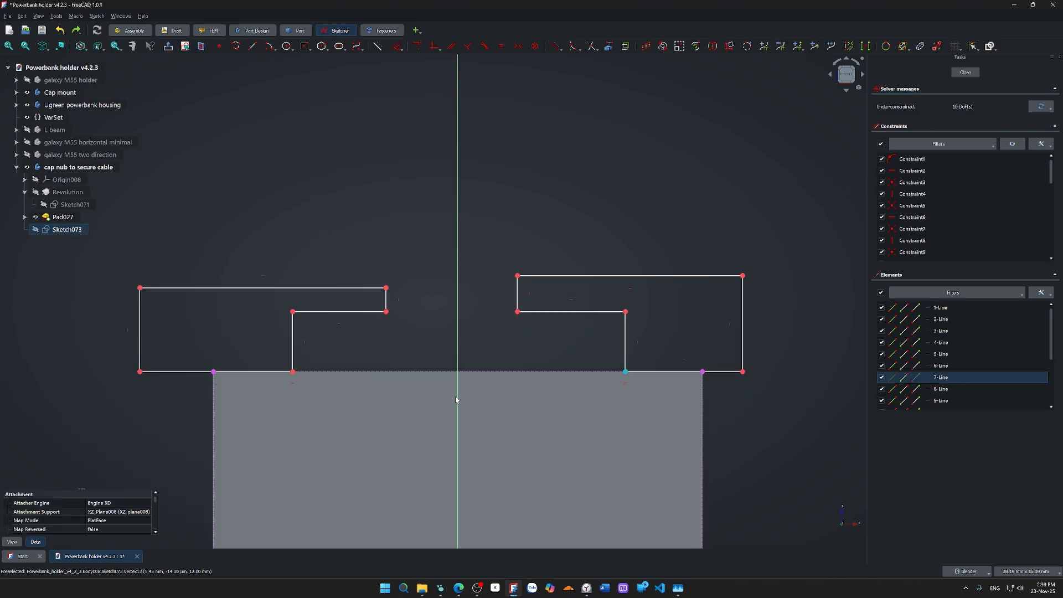
{"action": "left_click", "coordinate": [293, 372]}
{"action": "left_click", "coordinate": [459, 423]}
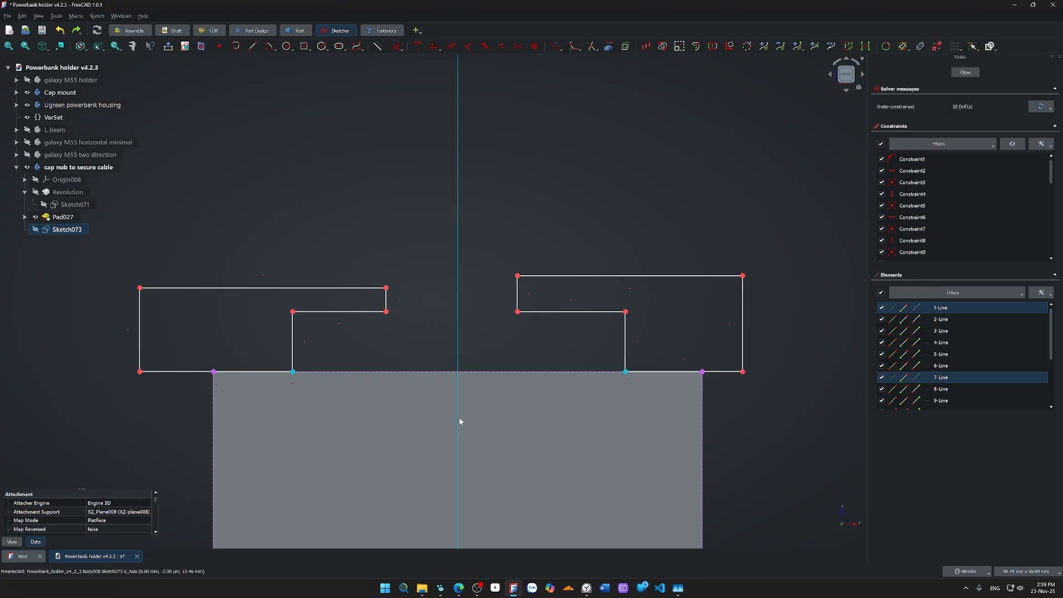
{"action": "key", "text": "s"}
{"action": "middle_click_drag", "start_coordinate": [226, 375], "coordinate": [309, 360], "text": "shift"}
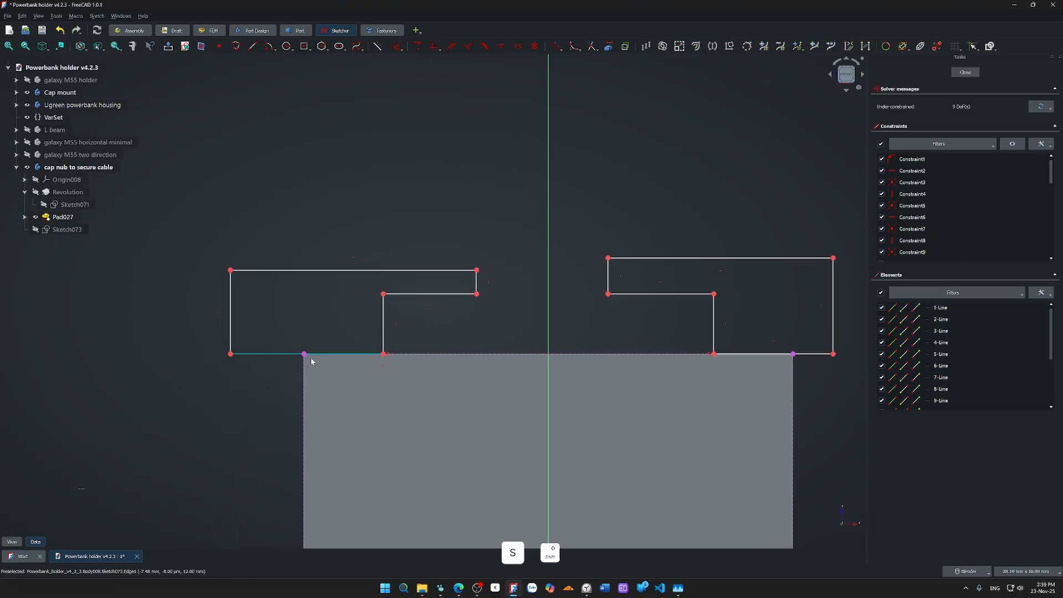
- Make both hooks' lower outer corners and upper outer corners symmetric about the vertical axis
{"action": "left_click", "coordinate": [231, 354]}
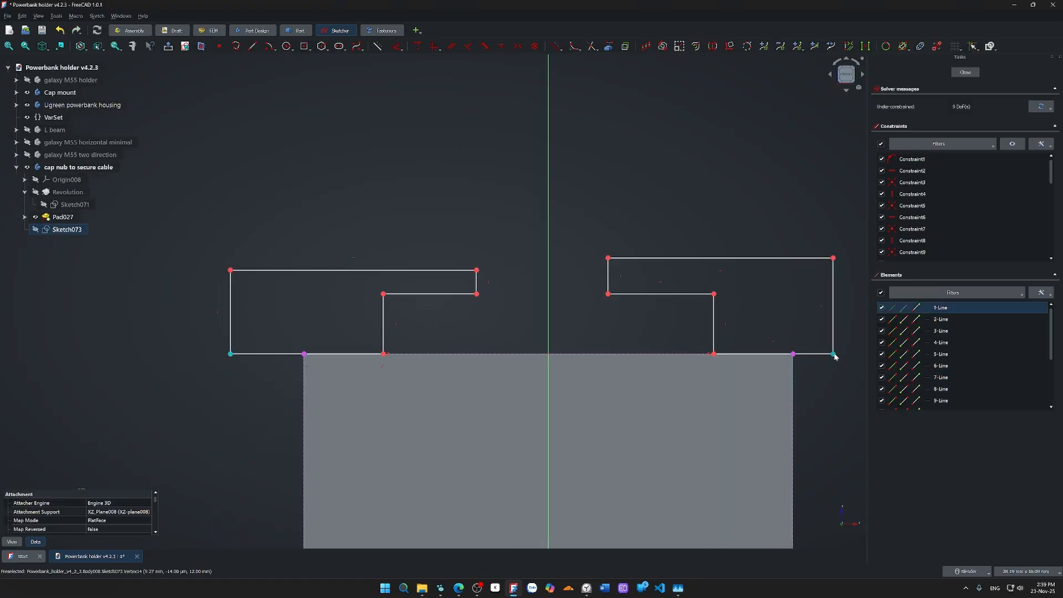
{"action": "left_click", "coordinate": [549, 424]}
{"action": "key", "text": "s"}
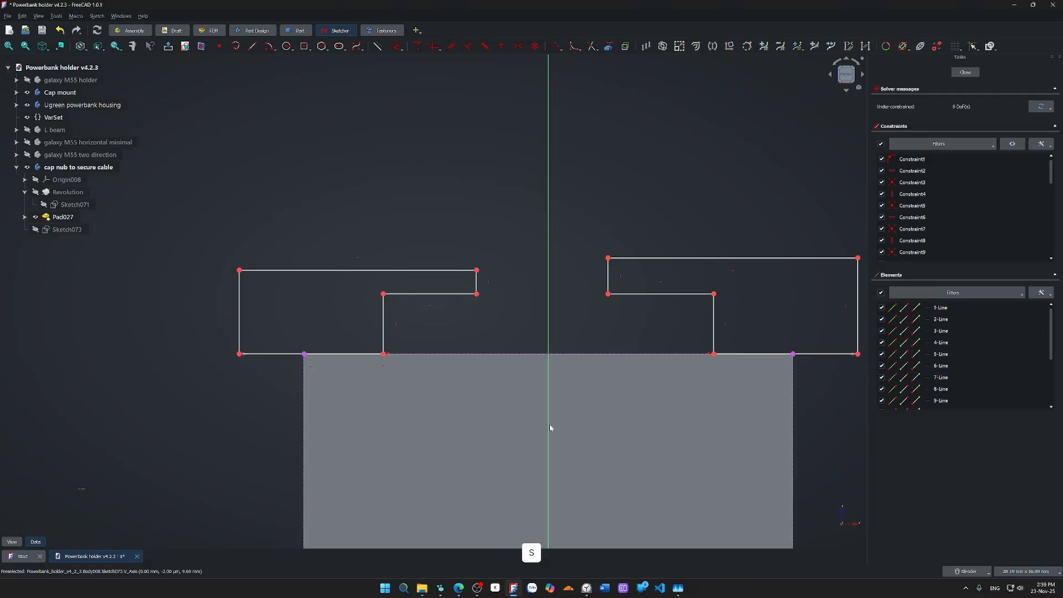
{"action": "left_click", "coordinate": [240, 271]}
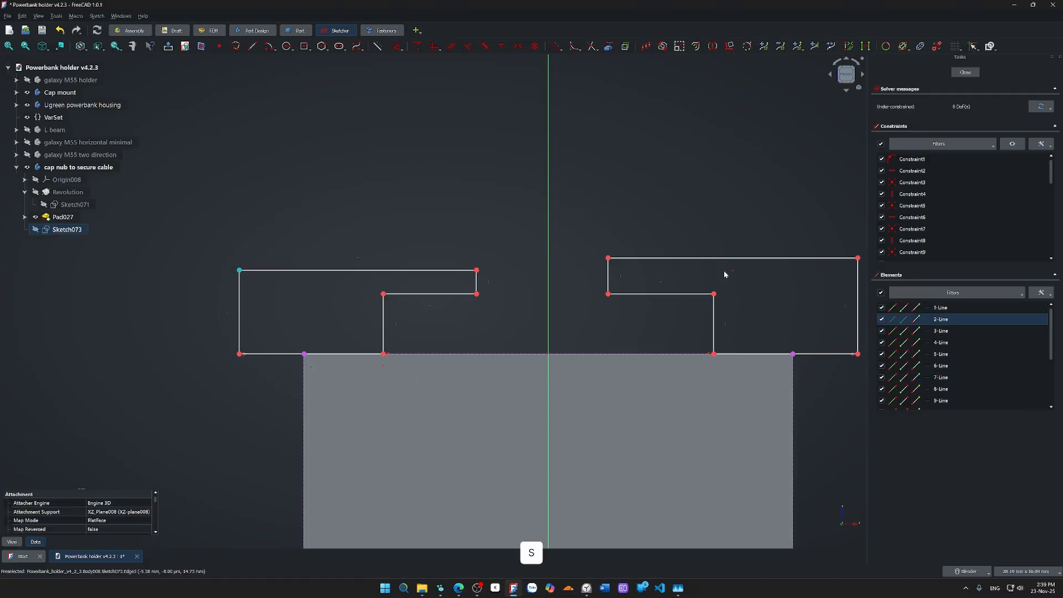
{"action": "left_click", "coordinate": [858, 259]}
{"action": "left_click", "coordinate": [549, 276]}
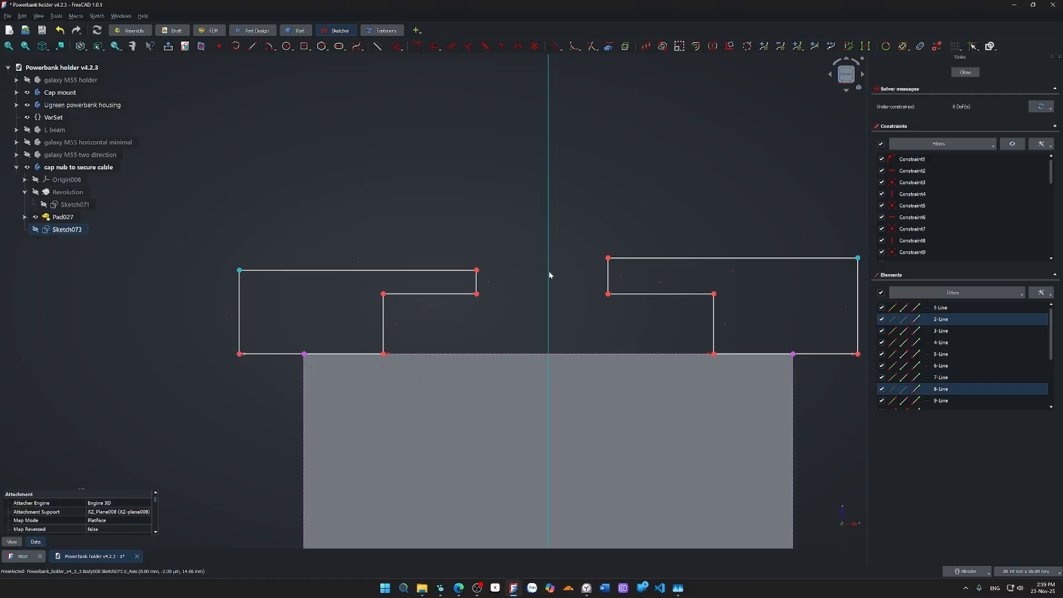
{"action": "key", "text": "s"}
- Make the hook tips' upper corners and the notches' inside corners symmetric about the vertical axis
{"action": "left_click", "coordinate": [477, 261]}
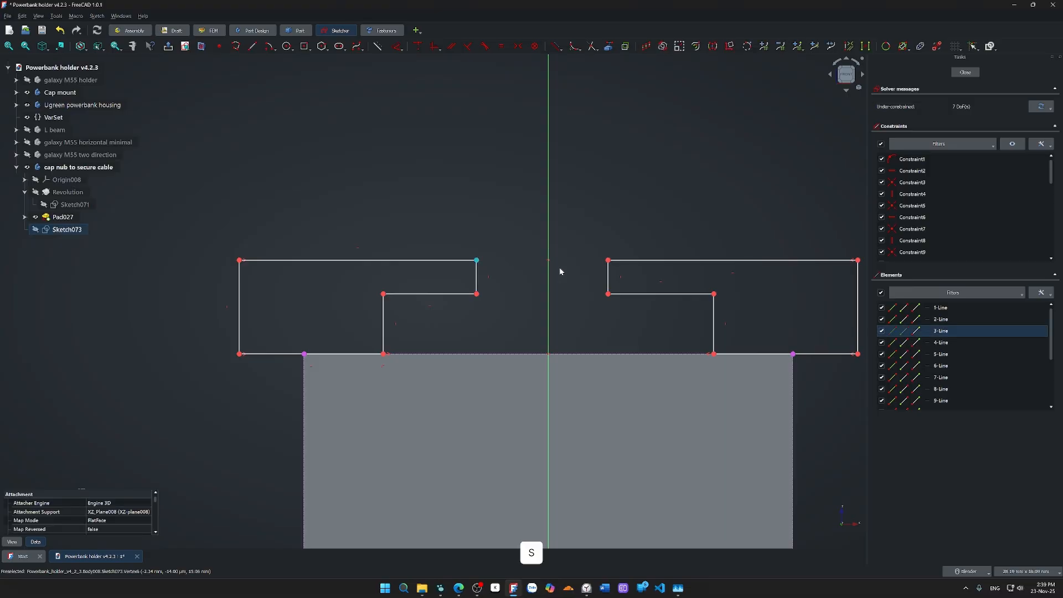
{"action": "left_click", "coordinate": [608, 260]}
{"action": "left_click", "coordinate": [549, 294]}
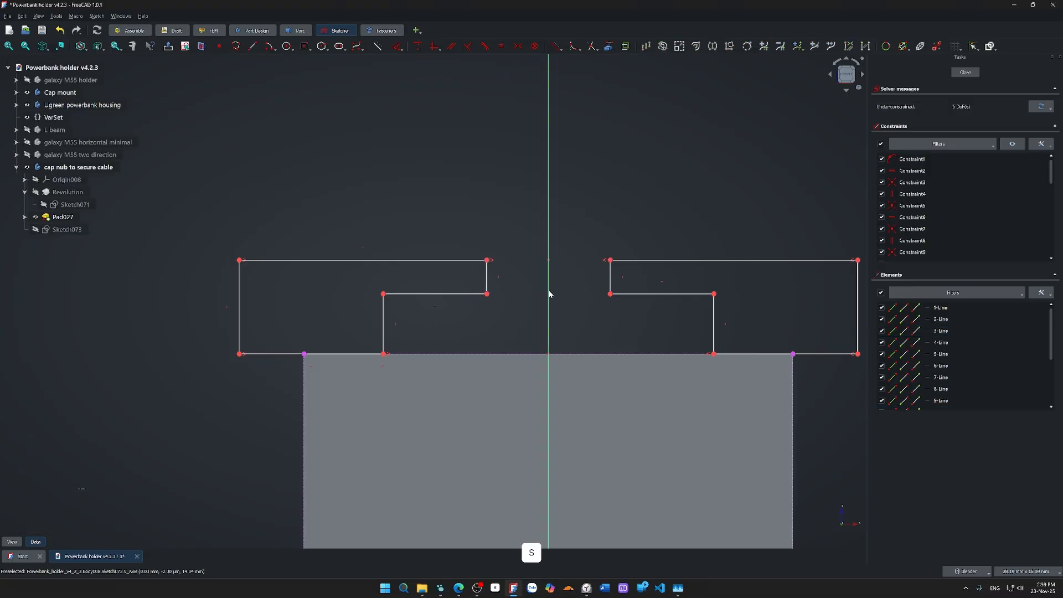
{"action": "key", "text": "s"}
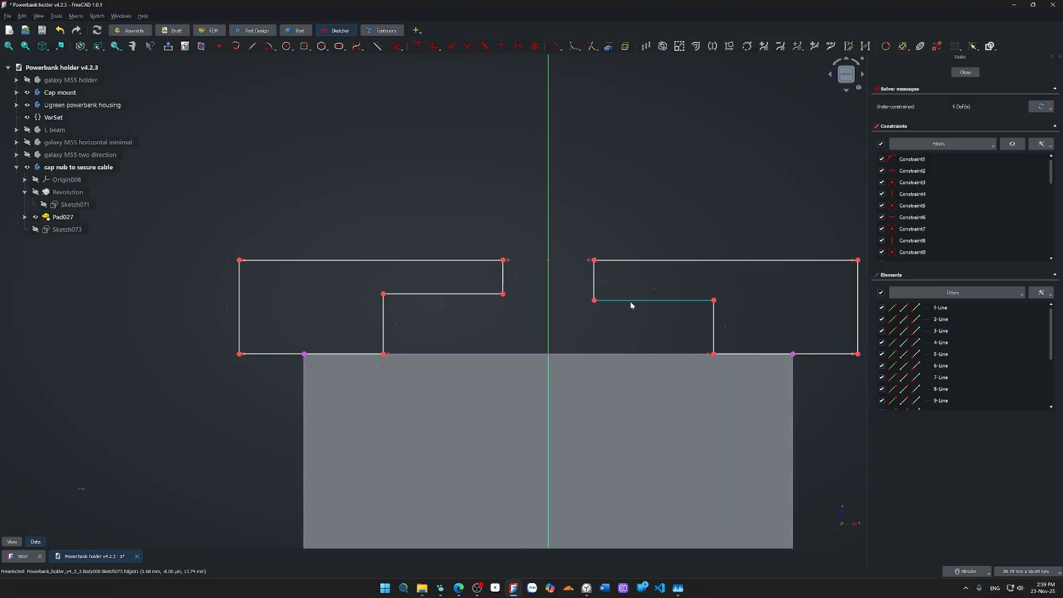
{"action": "left_click", "coordinate": [714, 301]}
{"action": "left_click", "coordinate": [383, 294]}
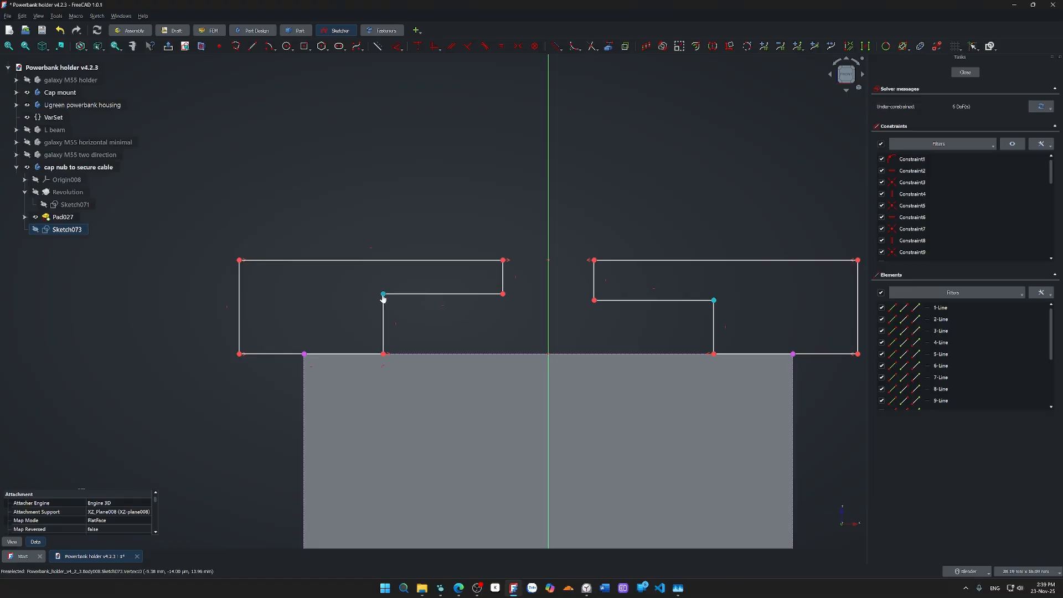
{"action": "left_click", "coordinate": [549, 330]}
{"action": "key", "text": "s"}
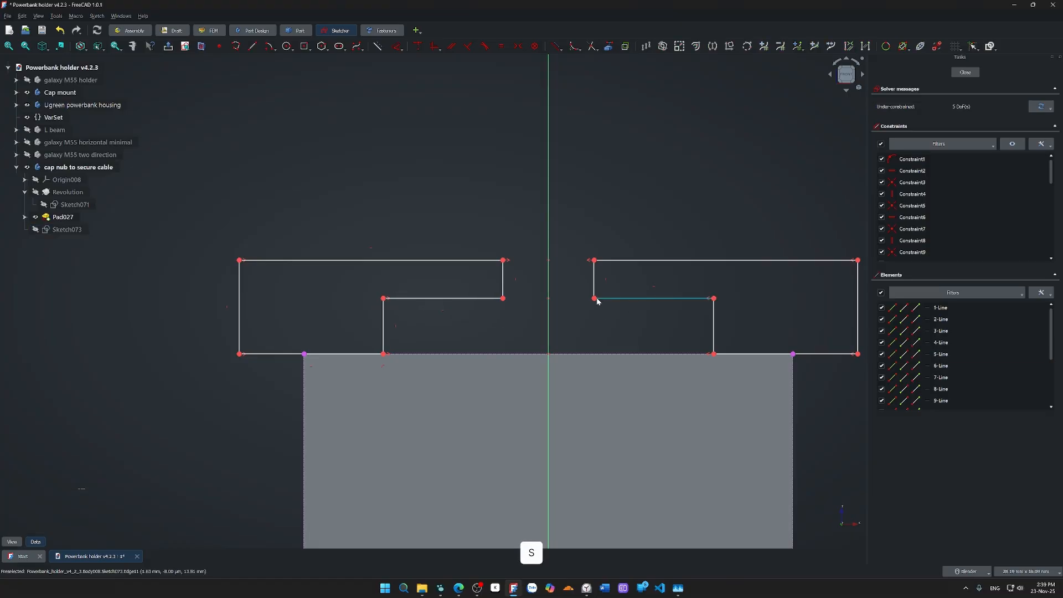
- Reshape the symmetric hooks so the stems' inner edges sit about 4.6 mm and the outer edges about 9.2 mm from the vertical axis
{"action": "mouse_move", "coordinate": [595, 299]}
{"action": "left_mouse_down"}
{"action": "mouse_move", "coordinate": [608, 318]}
{"action": "mouse_move", "coordinate": [592, 309]}
{"action": "mouse_move", "coordinate": [588, 326]}
{"action": "mouse_move", "coordinate": [595, 291]}
{"action": "left_mouse_up"}
{"action": "mouse_move", "coordinate": [714, 291]}
{"action": "left_mouse_down"}
{"action": "mouse_move", "coordinate": [692, 320]}
{"action": "mouse_move", "coordinate": [683, 311]}
{"action": "mouse_move", "coordinate": [686, 322]}
{"action": "left_mouse_up"}
{"action": "mouse_move", "coordinate": [860, 261]}
{"action": "left_mouse_down"}
{"action": "mouse_move", "coordinate": [821, 265]}
{"action": "mouse_move", "coordinate": [831, 258]}
{"action": "left_mouse_up"}
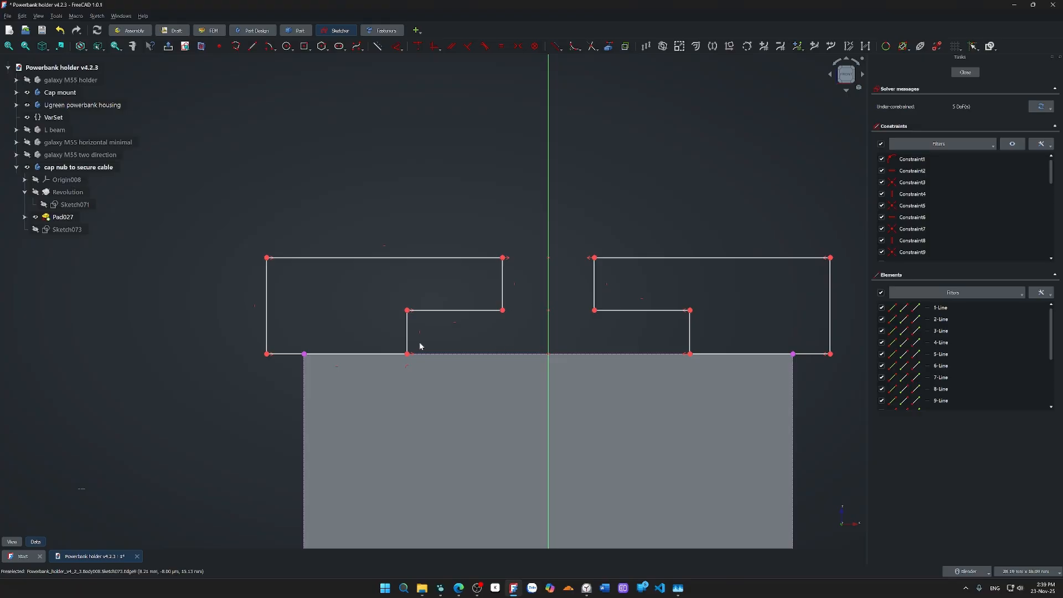
- Constrain the left hook stem's inner vertical edge to a length of 2 mm
{"action": "left_click", "coordinate": [406, 332]}
{"action": "type", "text": "d"}
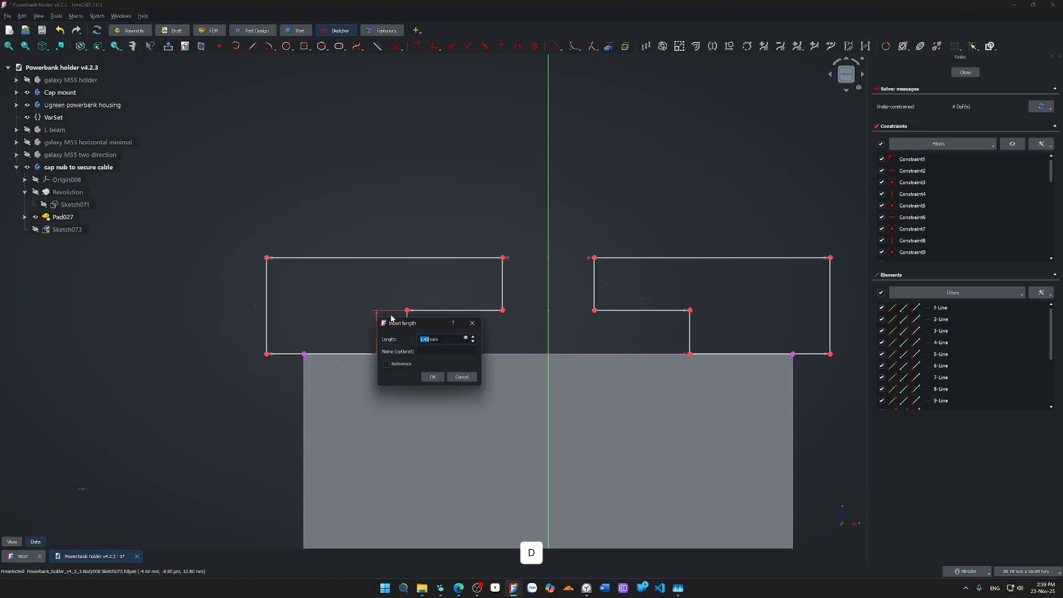
{"action": "type", "text": "2"}
{"action": "key", "text": "Return"}
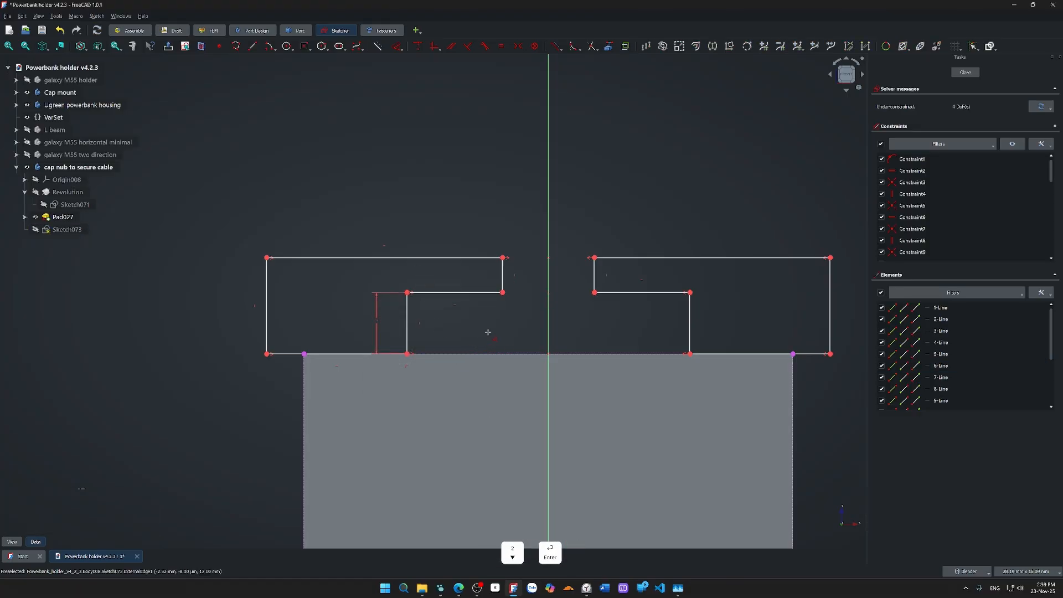
{"action": "left_click", "coordinate": [344, 353]}
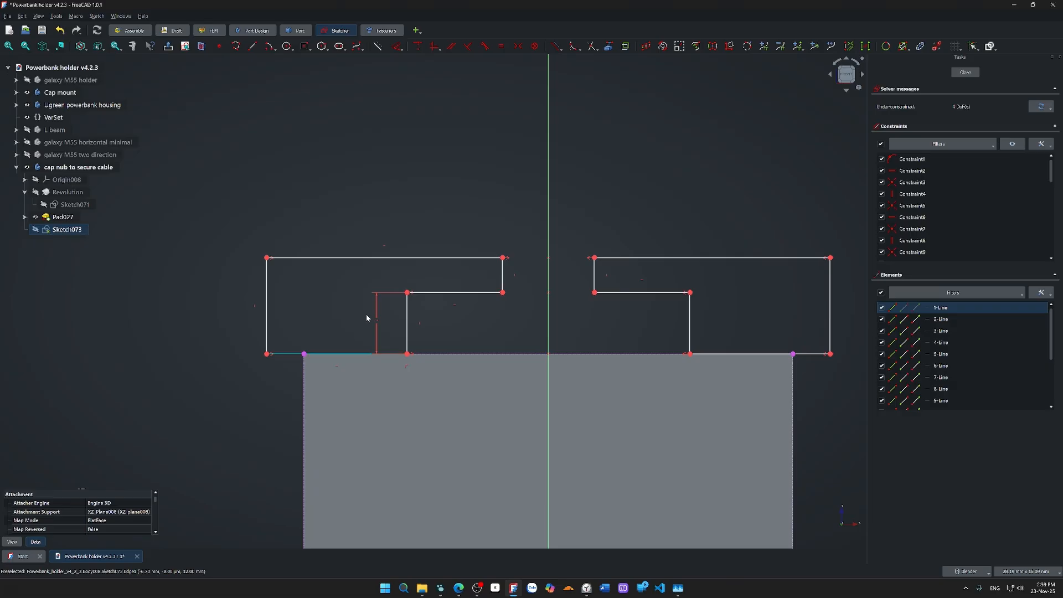
{"action": "left_click", "coordinate": [334, 345]}
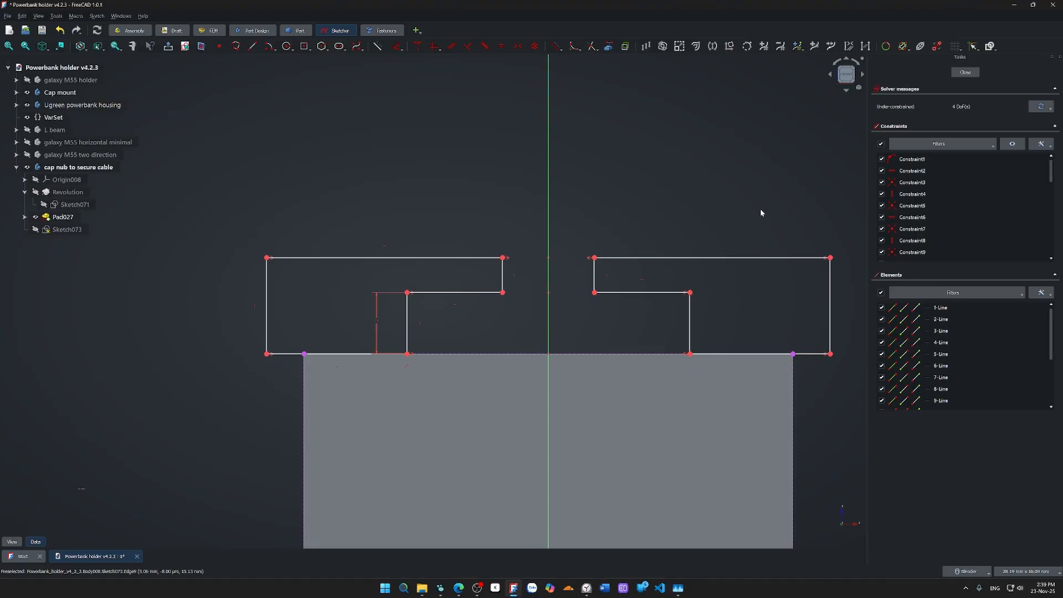
- Close the sketch and measure the length of the slot floor's end edge between the cold shoe rails on the powerbank housing
{"action": "left_click", "coordinate": [973, 75]}
{"action": "scroll", "coordinate": [438, 307], "scroll_direction": "down", "scroll_amount": 5}
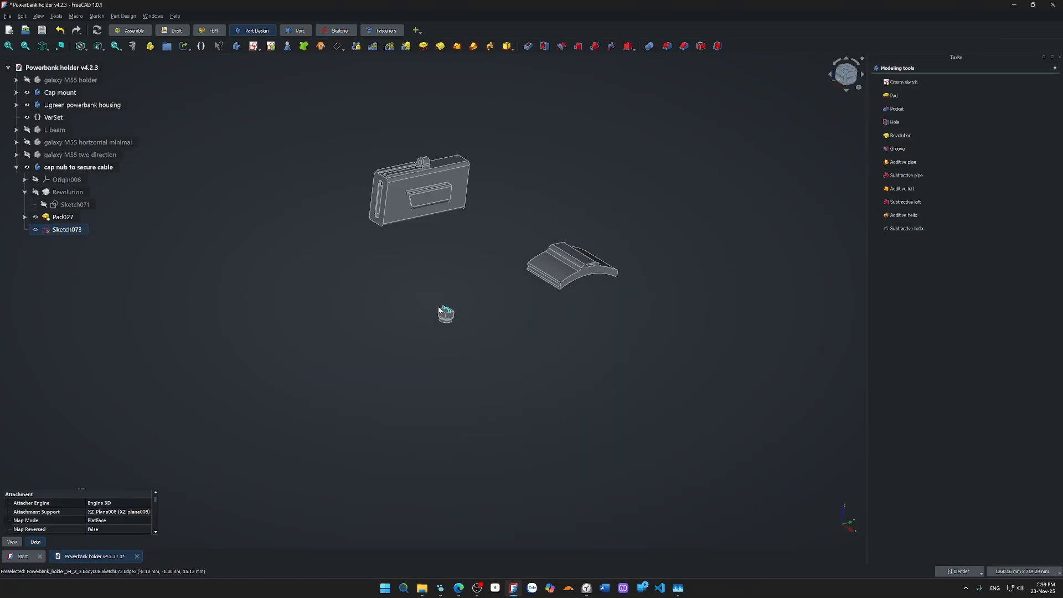
{"action": "middle_click_drag", "start_coordinate": [448, 324], "coordinate": [537, 465], "text": "shift"}
{"action": "scroll", "coordinate": [393, 300], "scroll_direction": "up", "scroll_amount": 11}
{"action": "middle_click_drag", "start_coordinate": [587, 354], "coordinate": [464, 372], "text": "shift"}
{"action": "scroll", "coordinate": [450, 370], "scroll_direction": "down", "scroll_amount": 2}
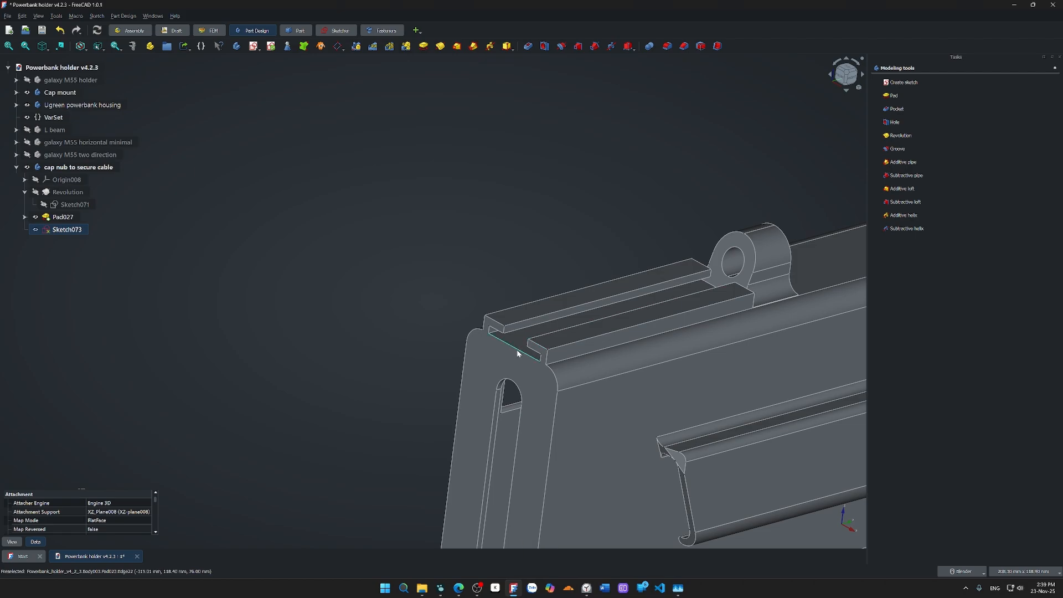
{"action": "key", "text": "m"}
{"action": "key", "text": "comma"}
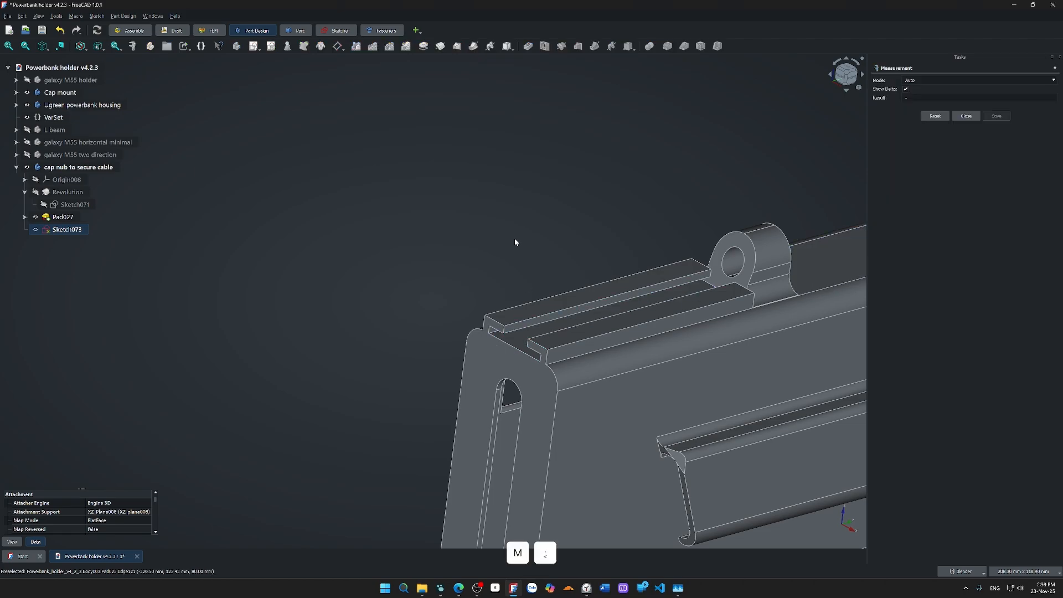
{"action": "left_click", "coordinate": [920, 80]}
{"action": "left_click", "coordinate": [931, 90]}
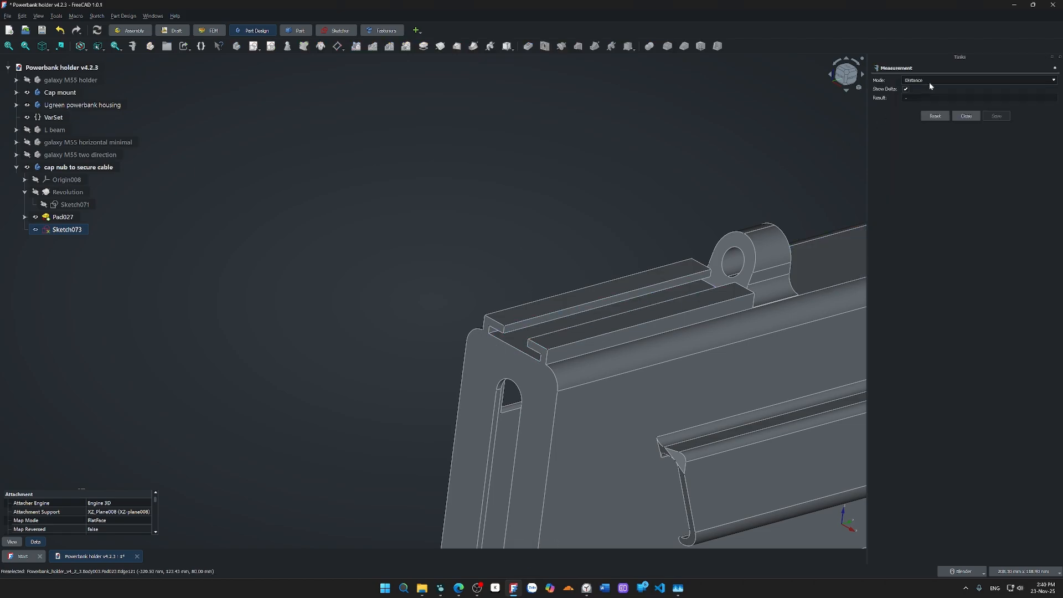
{"action": "left_click", "coordinate": [931, 82]}
{"action": "left_click", "coordinate": [931, 108]}
{"action": "scroll", "coordinate": [557, 346], "scroll_direction": "up", "scroll_amount": 6}
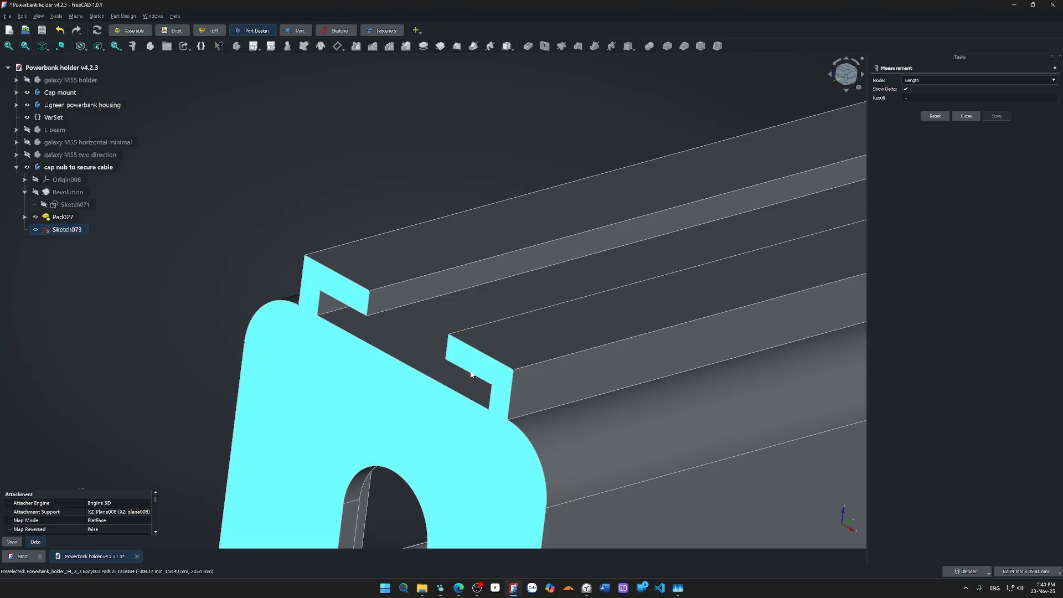
{"action": "left_click", "coordinate": [417, 371]}
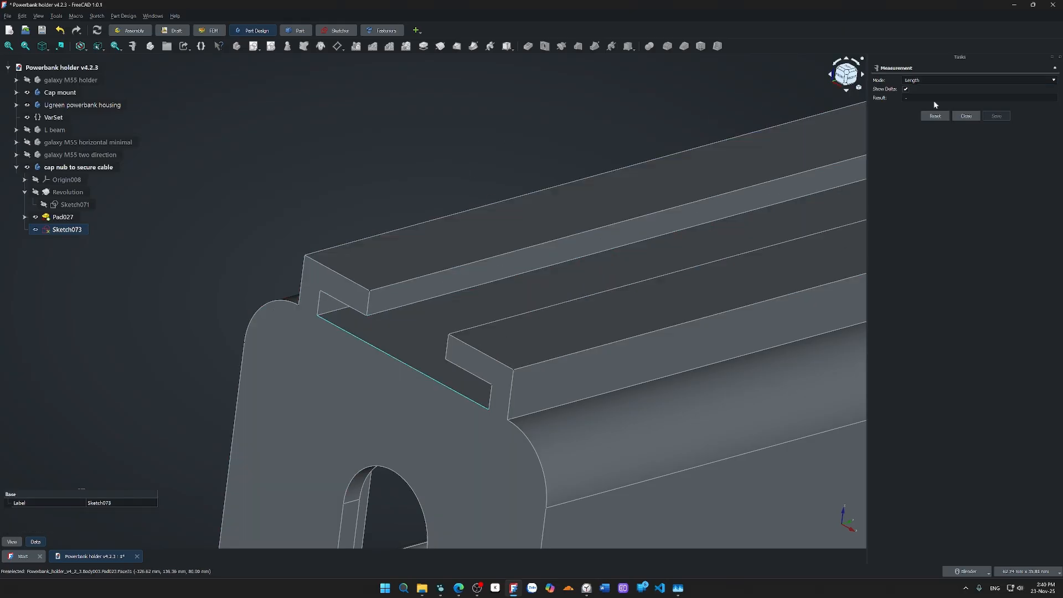
{"action": "left_click", "coordinate": [935, 116]}
{"action": "left_click", "coordinate": [935, 80]}
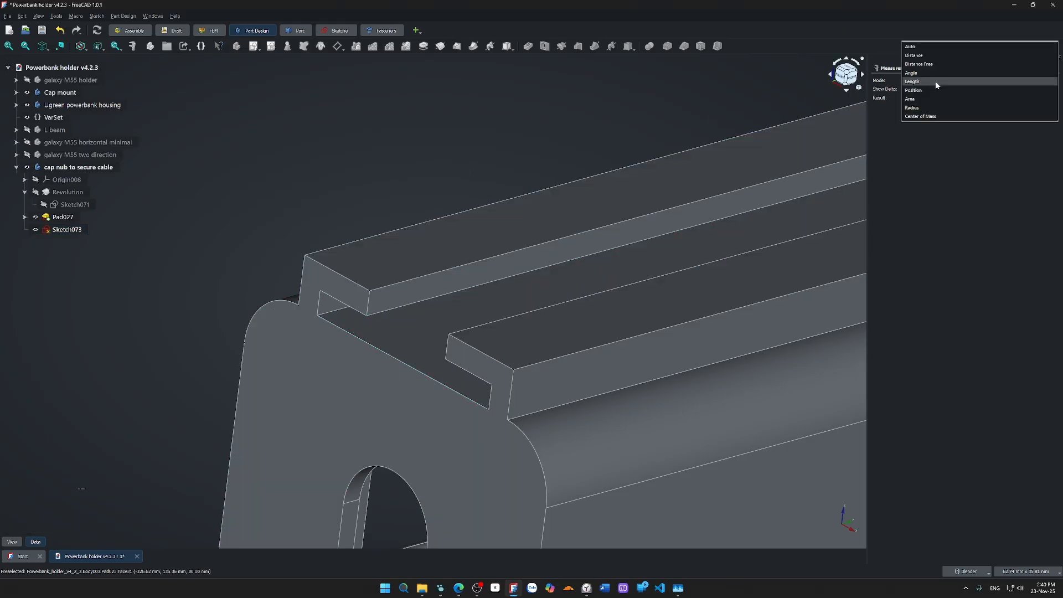
{"action": "left_click", "coordinate": [404, 364]}
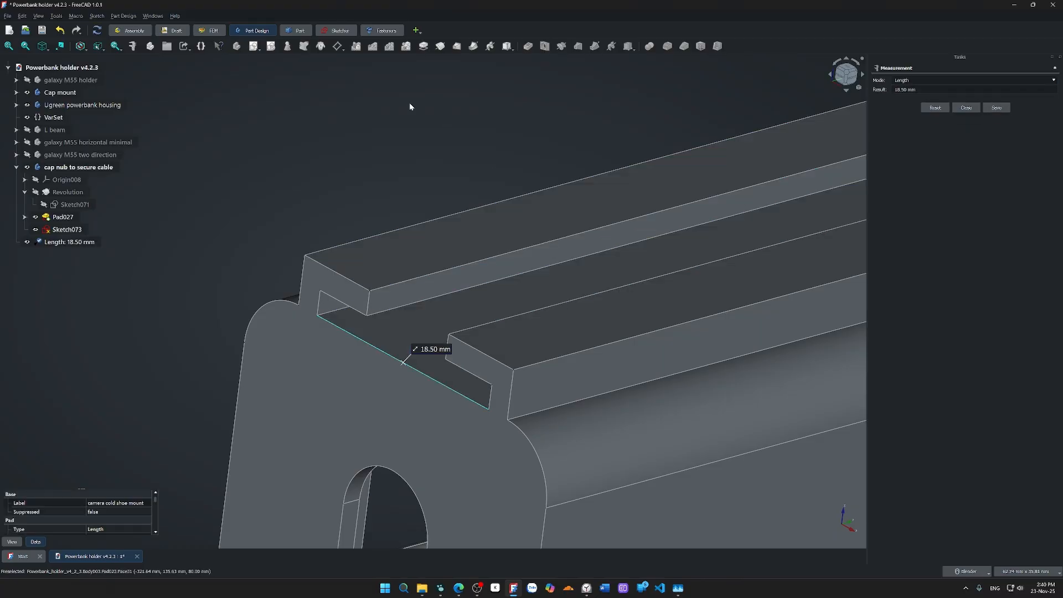
{"action": "scroll", "coordinate": [401, 142], "scroll_direction": "down", "scroll_amount": 8}
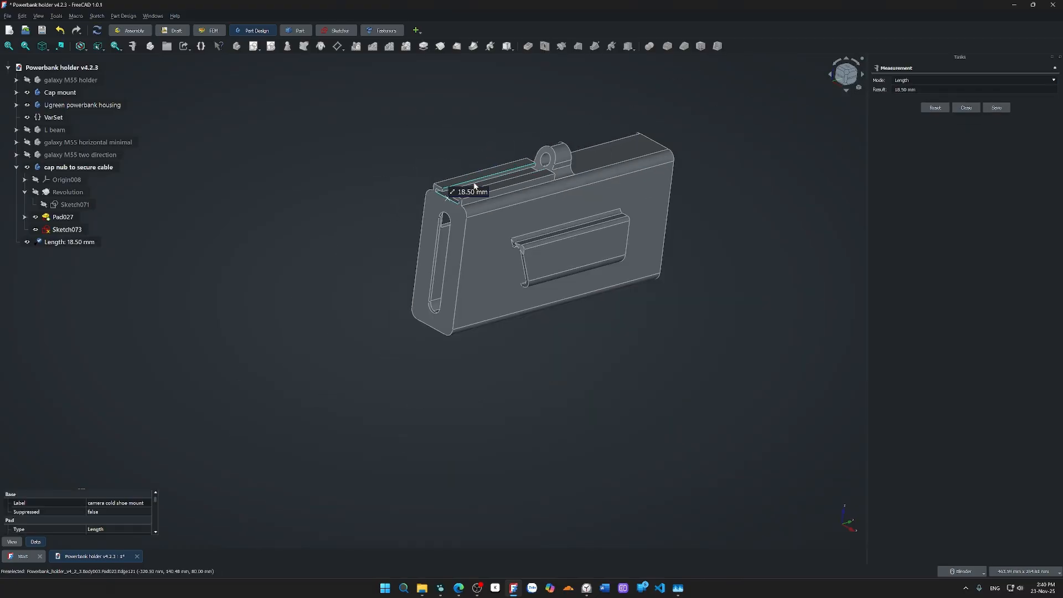
{"action": "scroll", "coordinate": [701, 341], "scroll_direction": "down", "scroll_amount": 3}
{"action": "scroll", "coordinate": [555, 324], "scroll_direction": "up", "scroll_amount": 6}
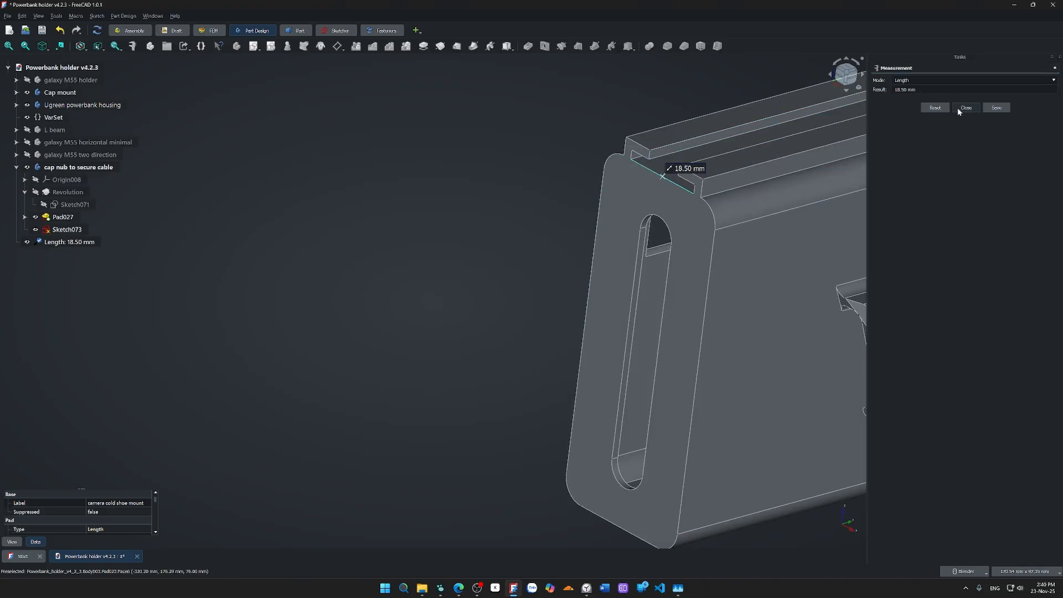
{"action": "left_click", "coordinate": [966, 108]}
- Reopen the hook profile sketch and set the distance between the two stems' inner vertical edges to 18.5 mm
{"action": "scroll", "coordinate": [499, 288], "scroll_direction": "down", "scroll_amount": 5}
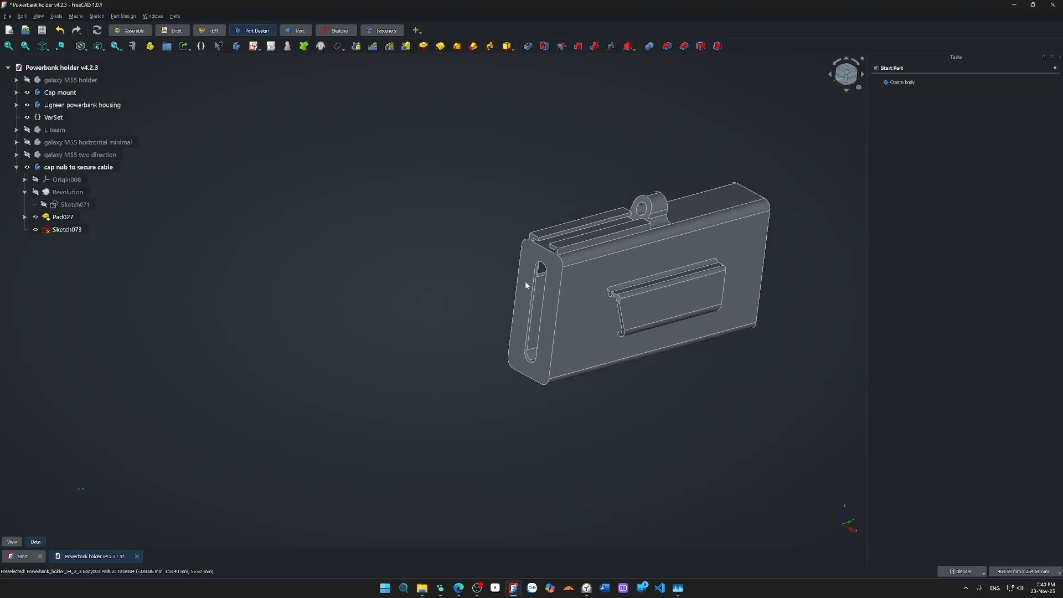
{"action": "middle_click_drag", "start_coordinate": [526, 285], "coordinate": [304, 104], "text": "shift"}
{"action": "double_click", "coordinate": [70, 229]}
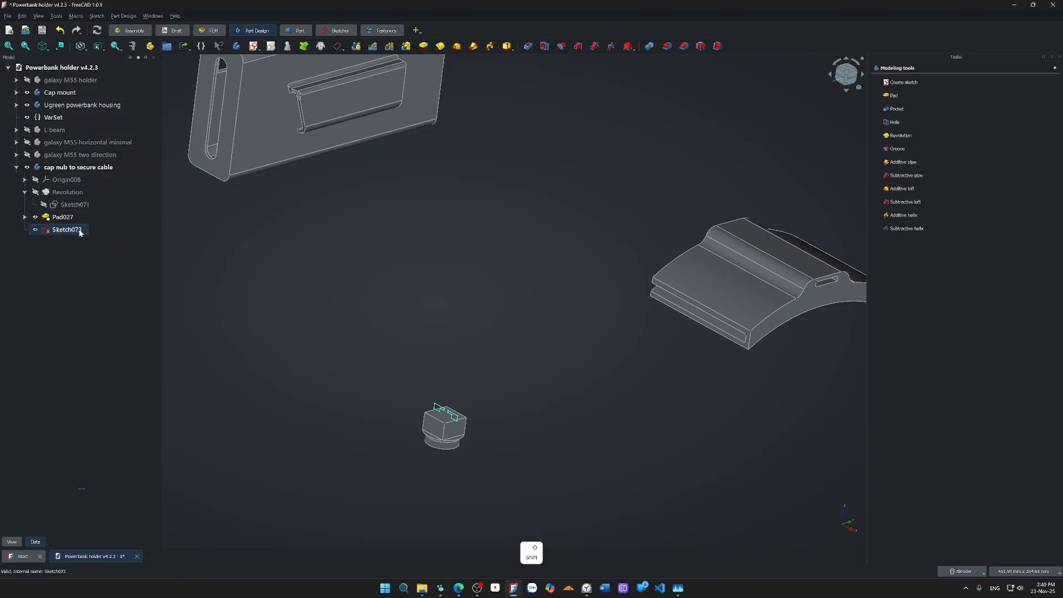
{"action": "middle_click_drag", "start_coordinate": [577, 345], "coordinate": [349, 288], "text": "shift"}
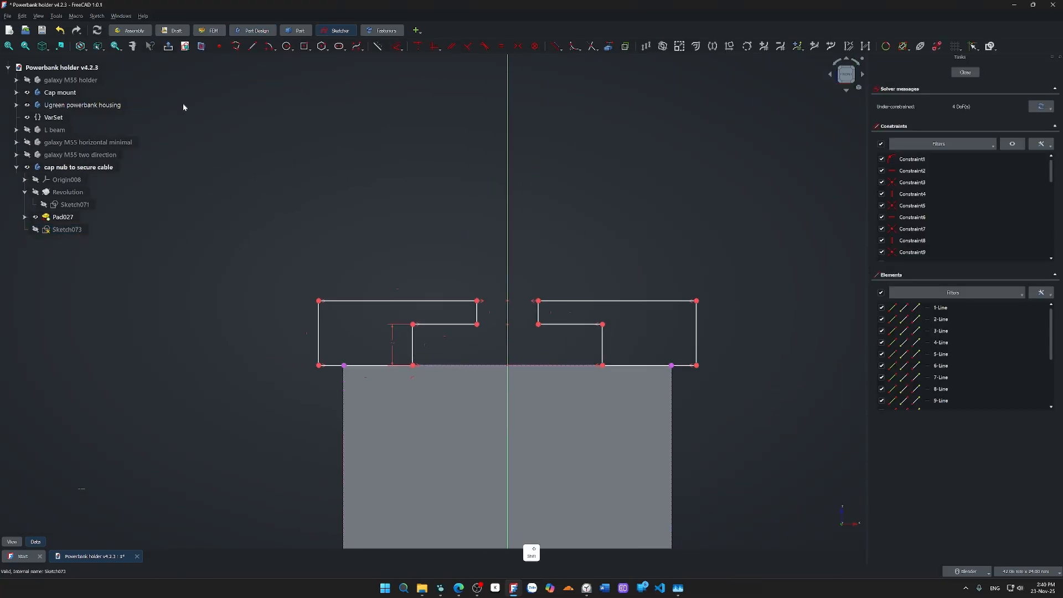
{"action": "scroll", "coordinate": [349, 288], "scroll_direction": "up", "scroll_amount": 2}
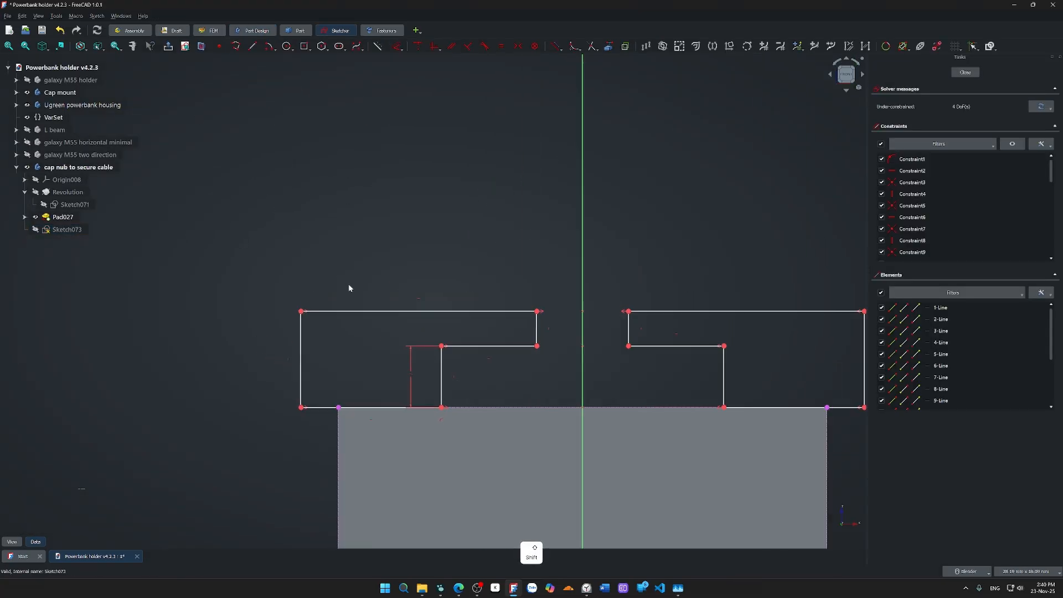
{"action": "left_click", "coordinate": [441, 392]}
{"action": "left_click", "coordinate": [726, 376]}
{"action": "key", "text": "d"}
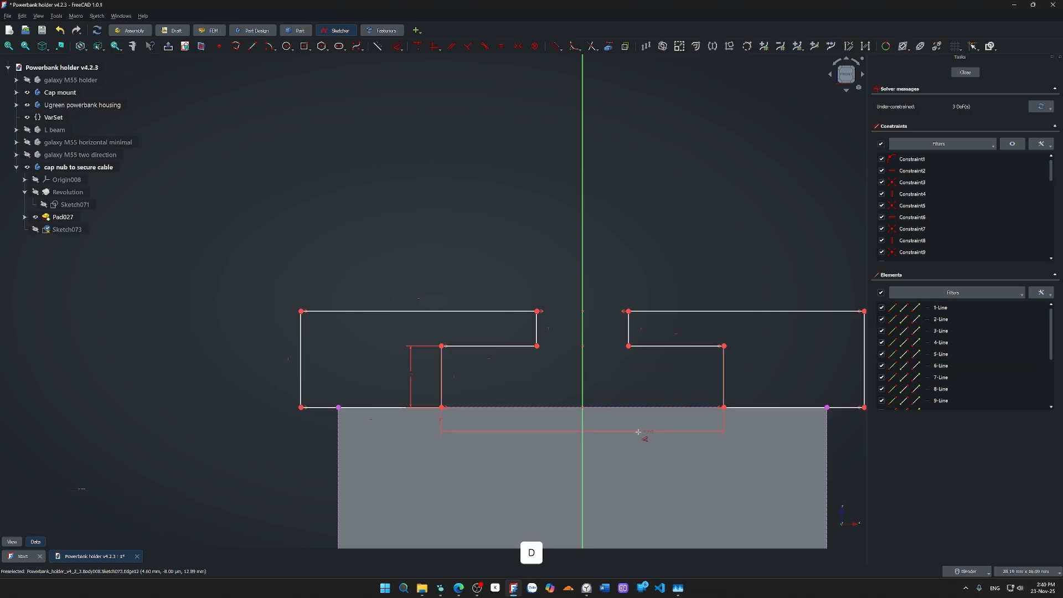
{"action": "left_click", "coordinate": [641, 432]}
{"action": "type", "text": "18.5"}
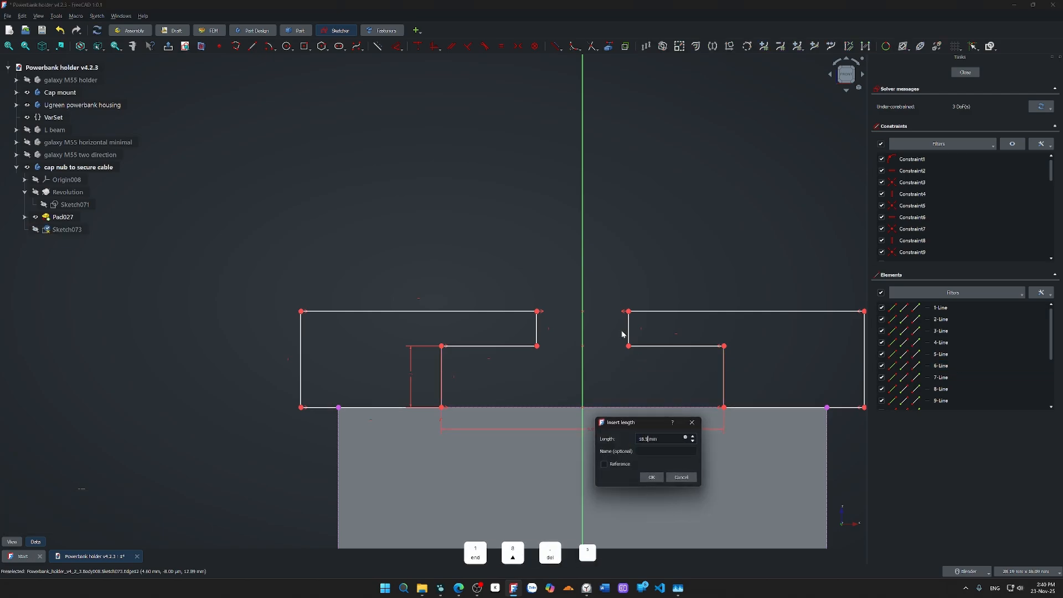
{"action": "key", "text": "Return"}
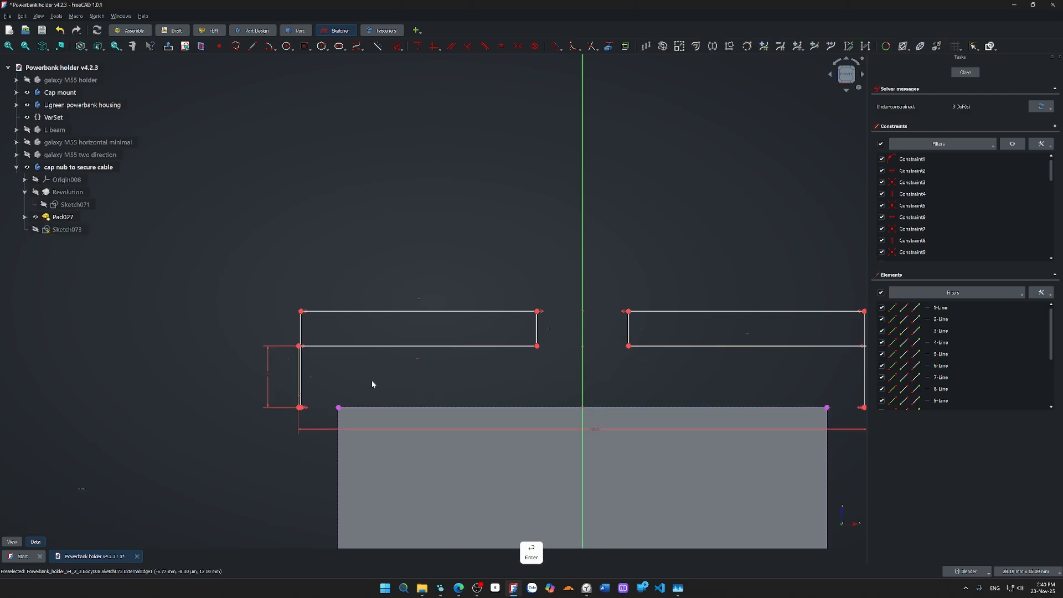
- Move the hooks' outer vertical edges outward to about 11.5 mm from the vertical axis
{"action": "mouse_move", "coordinate": [299, 330]}
{"action": "left_mouse_down"}
{"action": "mouse_move", "coordinate": [190, 321]}
{"action": "mouse_move", "coordinate": [231, 309]}
{"action": "left_mouse_up"}
{"action": "scroll", "coordinate": [245, 311], "scroll_direction": "down", "scroll_amount": 2}
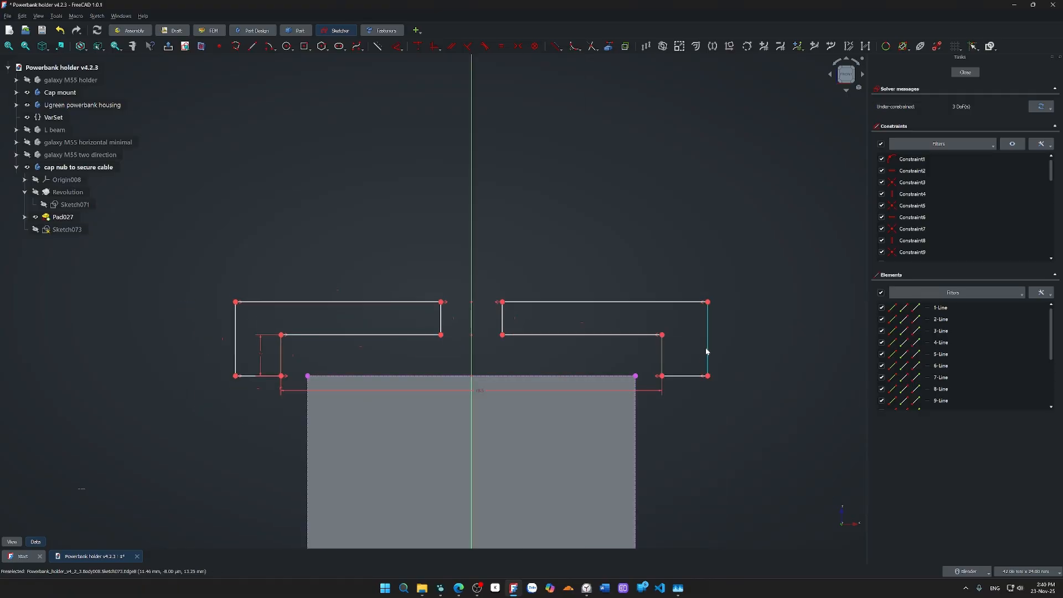
- Adjust the hooks' outer vertical edges to about 11.7 mm from the vertical axis and move the stem-spacing dimension above the block
{"action": "left_click_drag", "start_coordinate": [707, 351], "coordinate": [693, 345]}
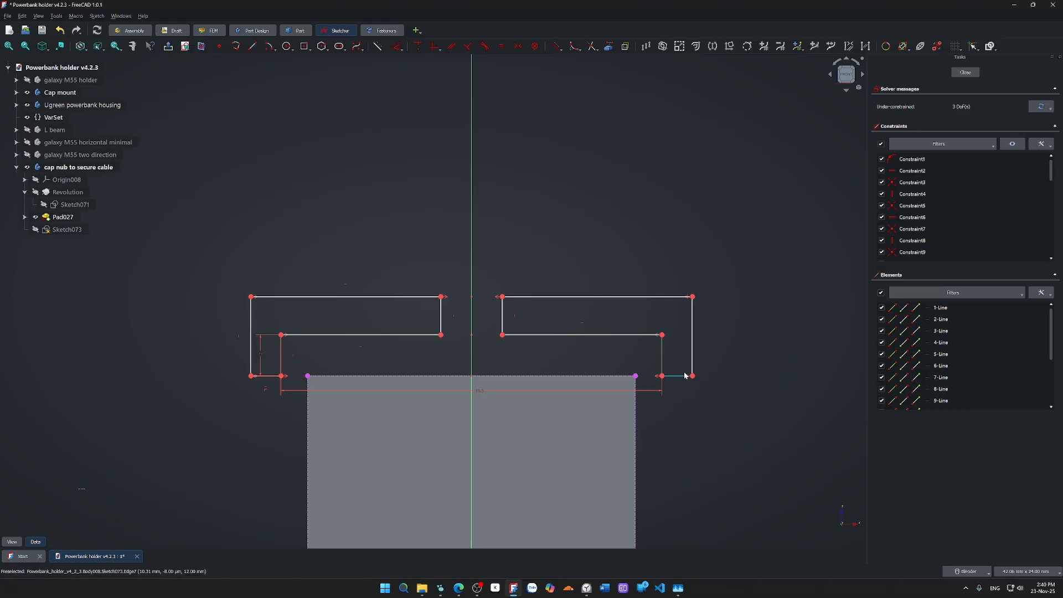
{"action": "scroll", "coordinate": [699, 387], "scroll_direction": "down", "scroll_amount": 3}
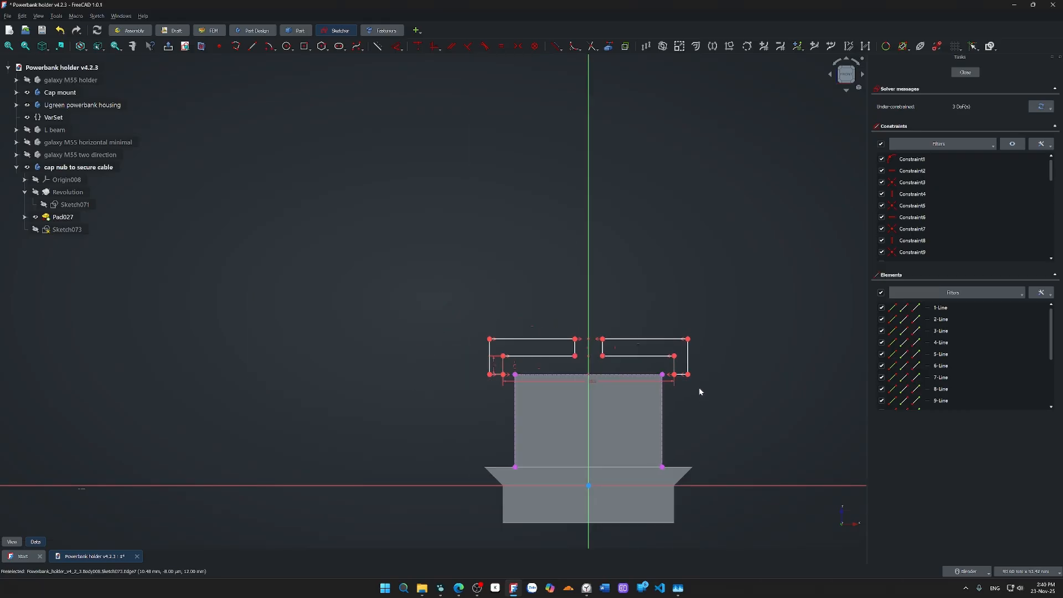
{"action": "scroll", "coordinate": [700, 392], "scroll_direction": "up", "scroll_amount": 4}
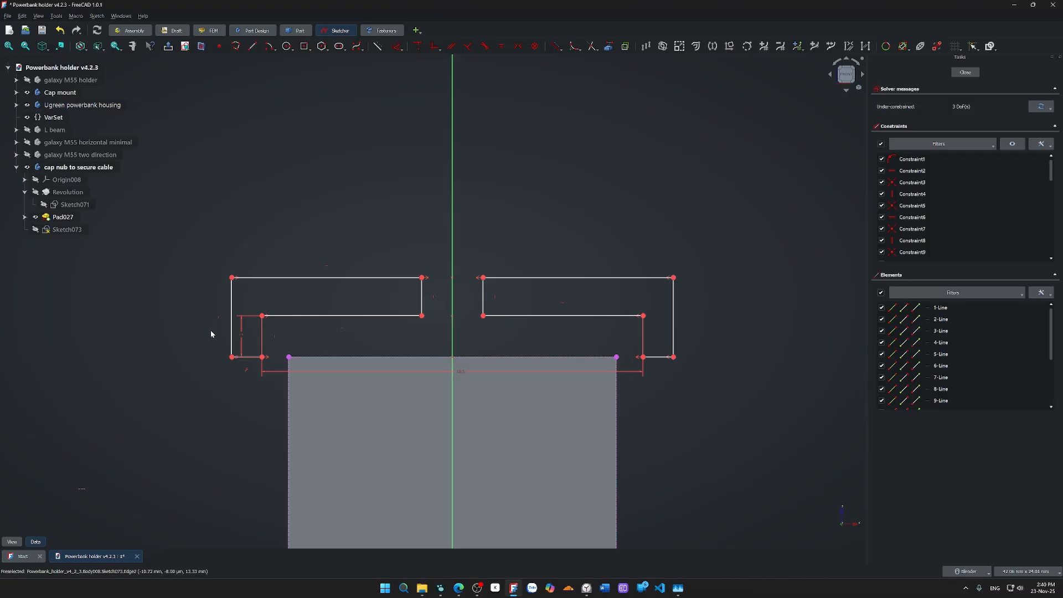
{"action": "left_click_drag", "start_coordinate": [227, 327], "coordinate": [212, 319]}
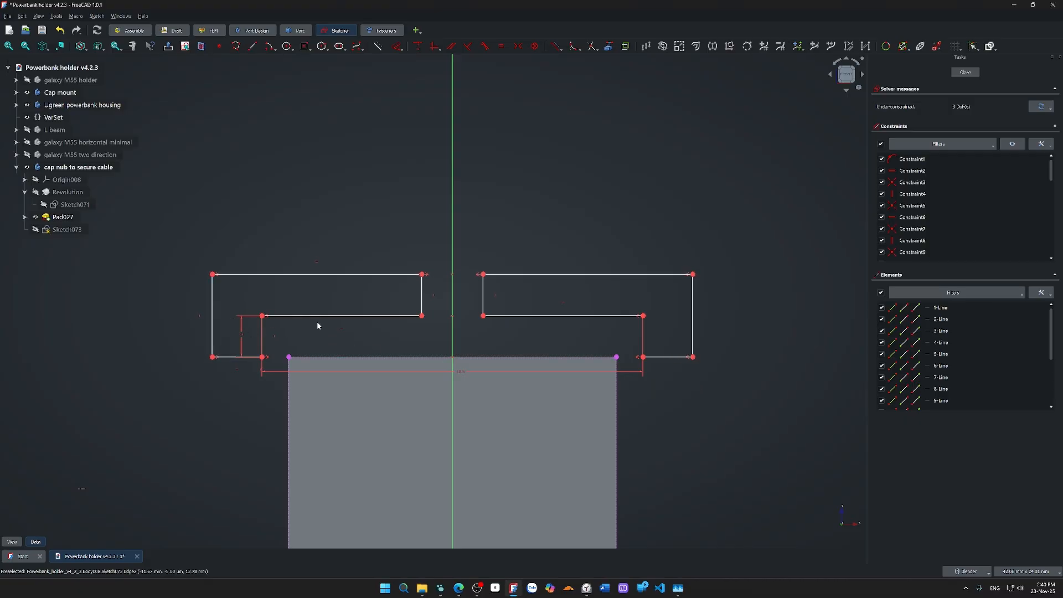
{"action": "scroll", "coordinate": [408, 329], "scroll_direction": "down", "scroll_amount": 2}
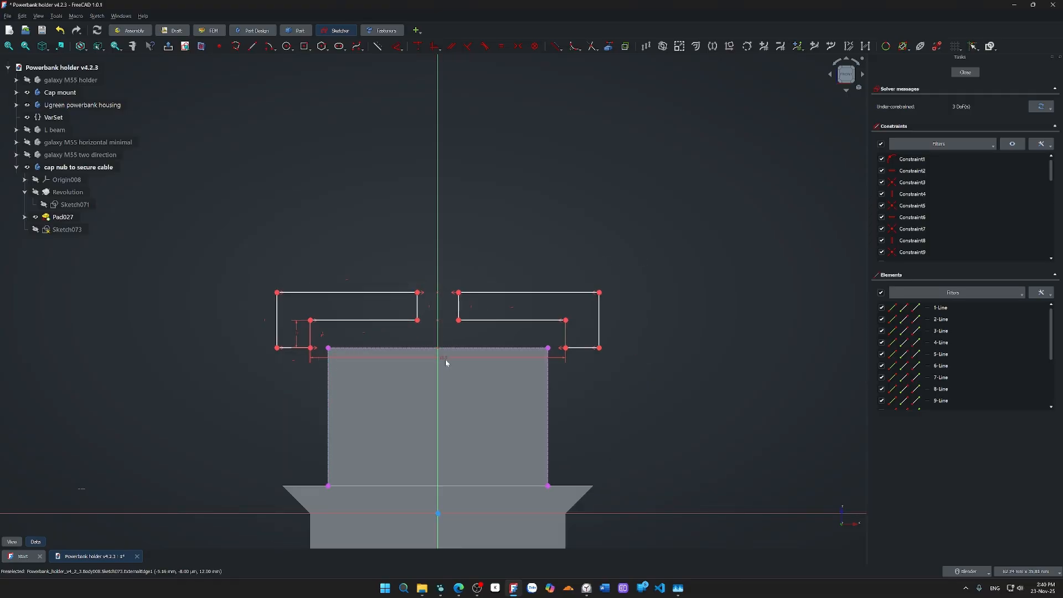
{"action": "left_click_drag", "start_coordinate": [445, 360], "coordinate": [412, 330]}
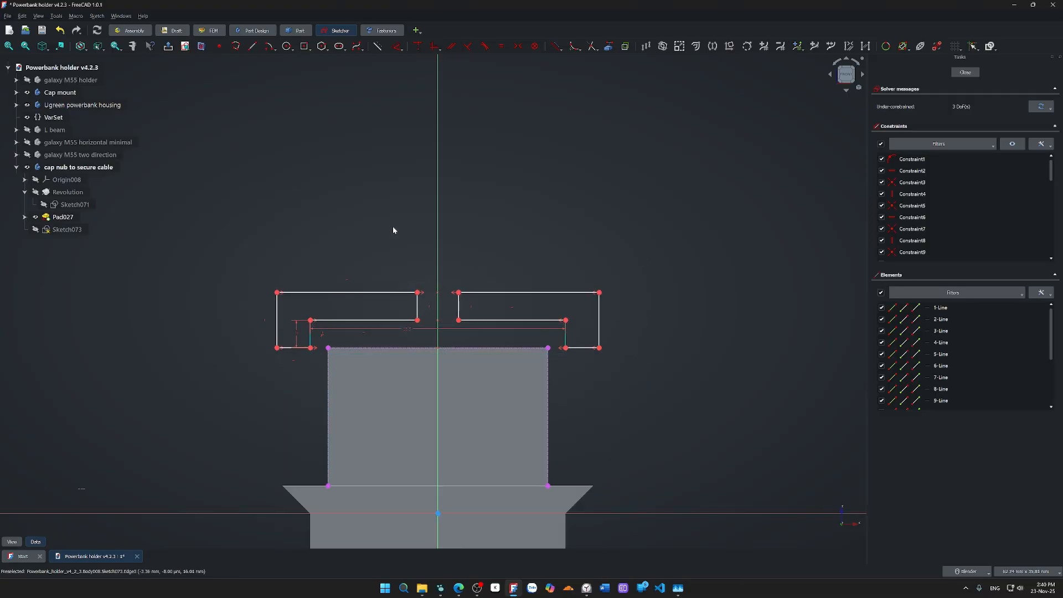
- Constrain the left hook arm's lower horizontal edge to a length of 5 mm
{"action": "left_click", "coordinate": [354, 319]}
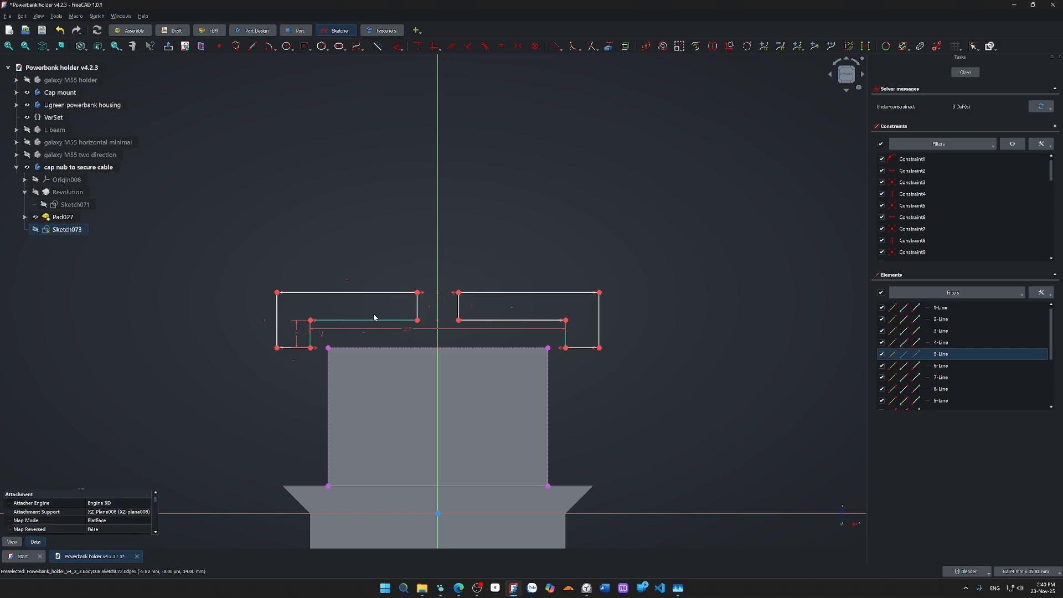
{"action": "type", "text": "d"}
{"action": "type", "text": "5"}
{"action": "key", "text": "Return"}
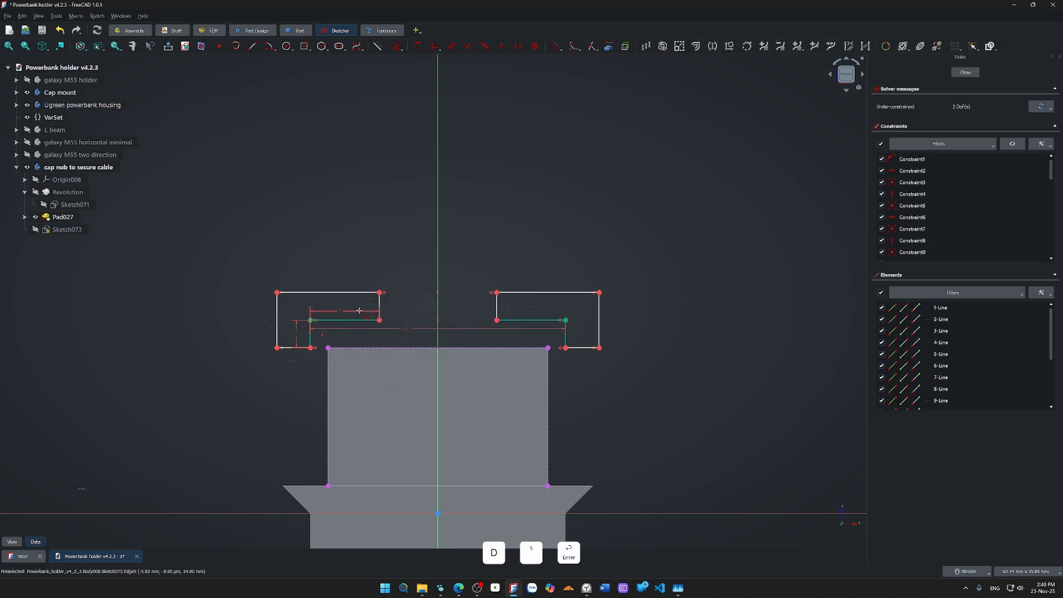
- Make the left hook's vertical tip edge equal in length to its stem's bottom edge
{"action": "scroll", "coordinate": [379, 318], "scroll_direction": "up", "scroll_amount": 4}
{"action": "left_click", "coordinate": [380, 305]}
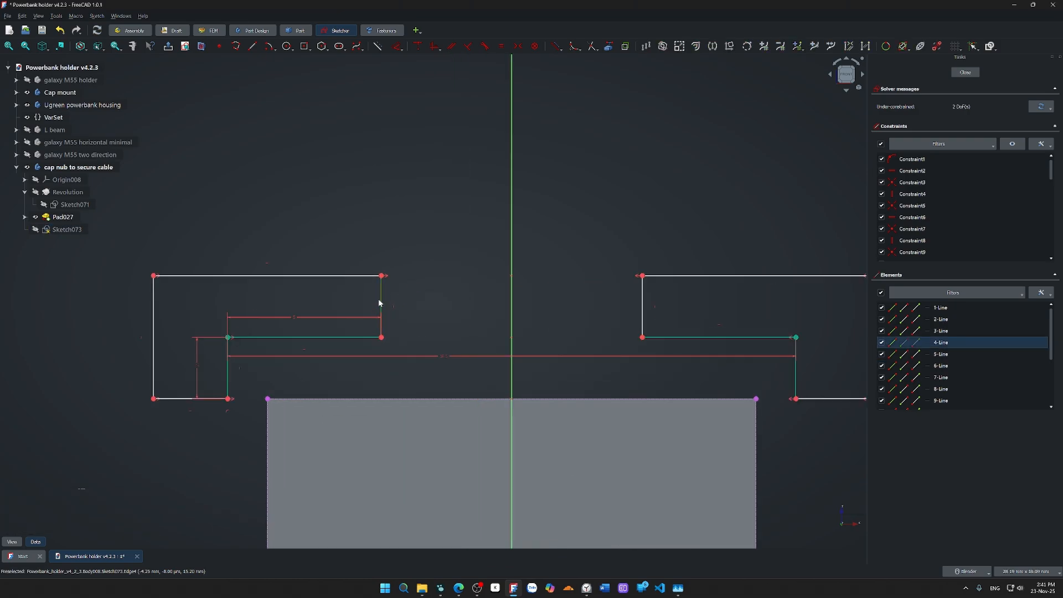
{"action": "left_click", "coordinate": [183, 399]}
{"action": "key", "text": "e"}
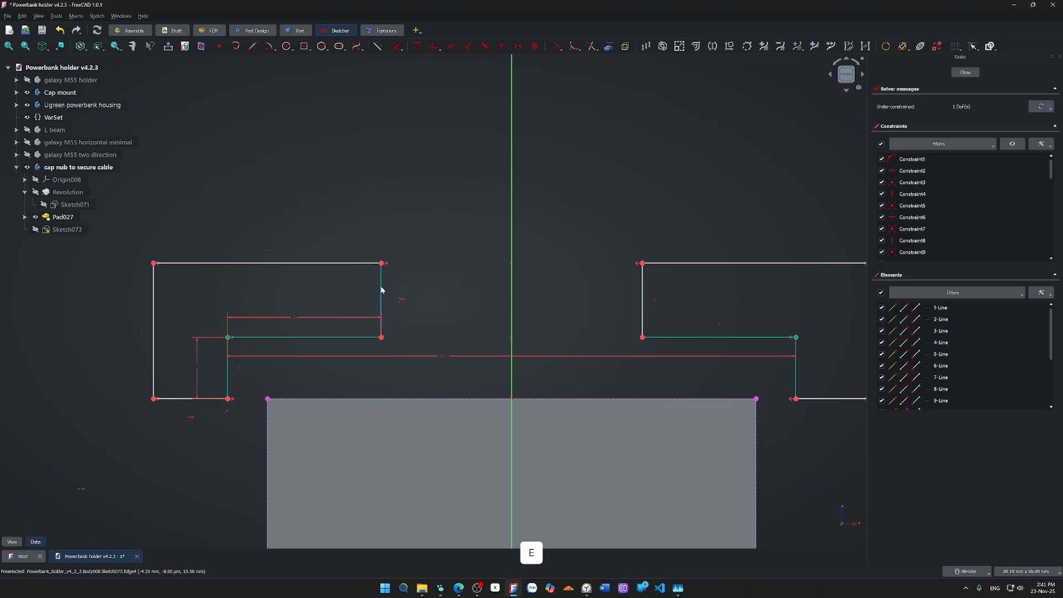
- Set the left hook's vertical tip edge to 2 mm and close the hook sketch
{"action": "left_click", "coordinate": [382, 289]}
{"action": "type", "text": "d"}
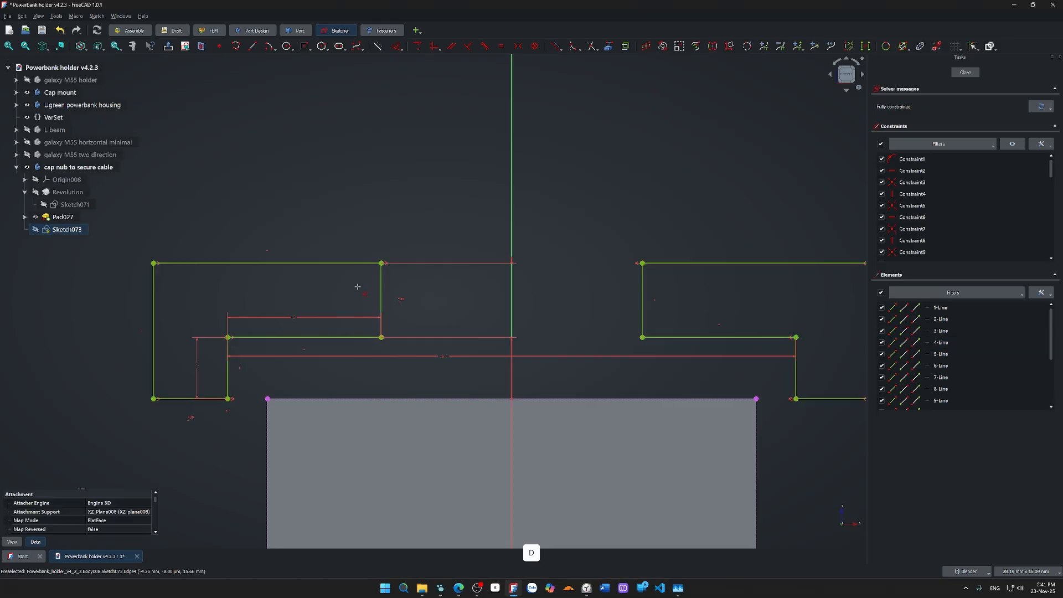
{"action": "type", "text": "2"}
{"action": "key", "text": "Return"}
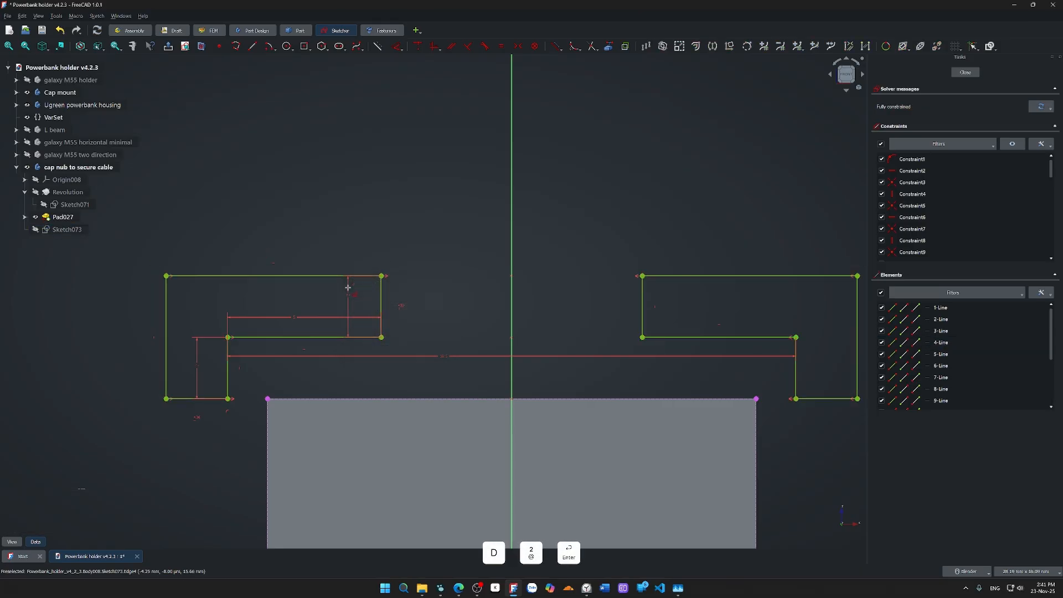
{"action": "scroll", "coordinate": [451, 222], "scroll_direction": "down", "scroll_amount": 4}
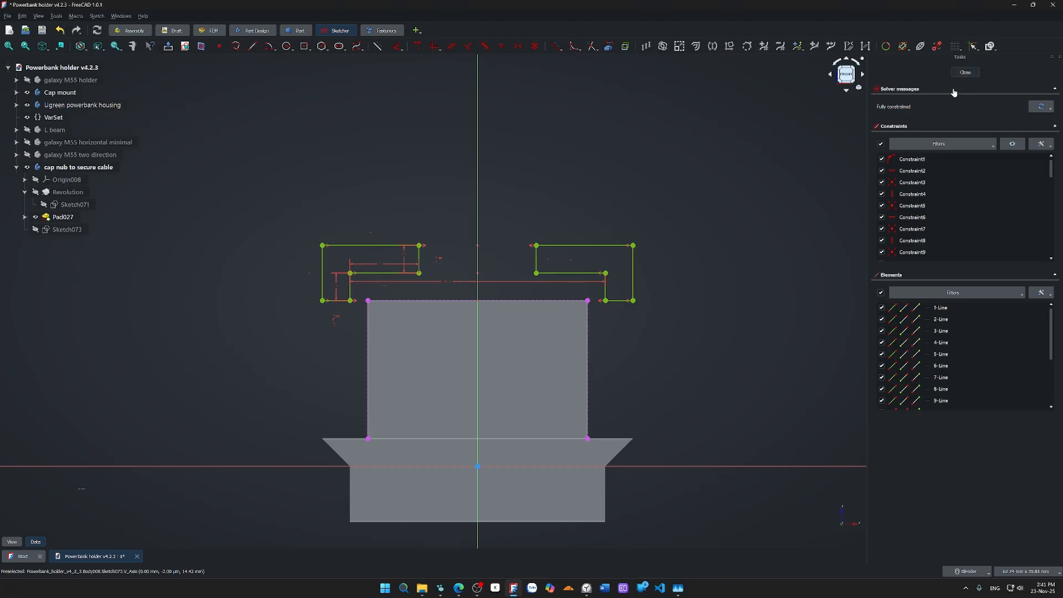
{"action": "left_click", "coordinate": [966, 72]}
{"action": "scroll", "coordinate": [417, 427], "scroll_direction": "up", "scroll_amount": 5}
{"action": "middle_click_drag", "start_coordinate": [419, 420], "coordinate": [429, 342], "text": "shift"}
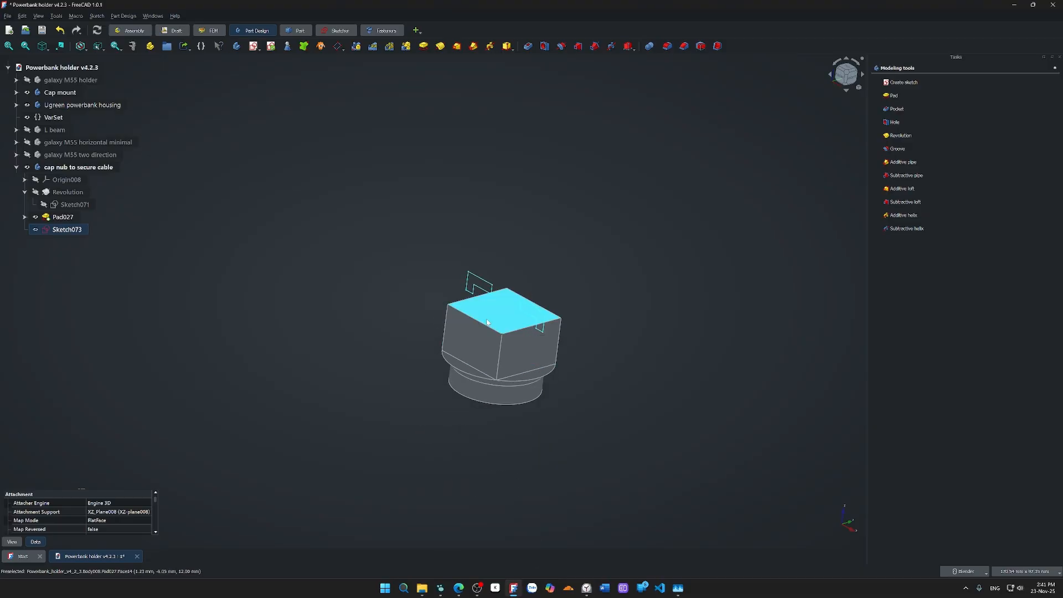
- Reopen the block's base sketch and delete the square's equal-sides constraint and the constraint holding its corner on the circle
{"action": "left_click", "coordinate": [24, 217]}
{"action": "left_click", "coordinate": [70, 231]}
{"action": "double_click", "coordinate": [70, 230]}
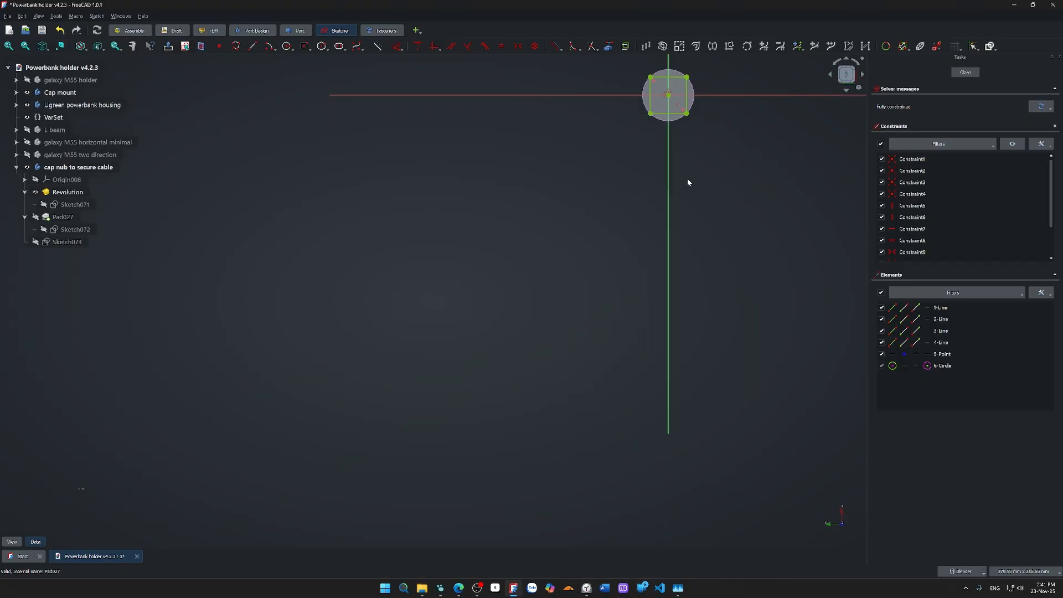
{"action": "scroll", "coordinate": [568, 267], "scroll_direction": "up", "scroll_amount": 6}
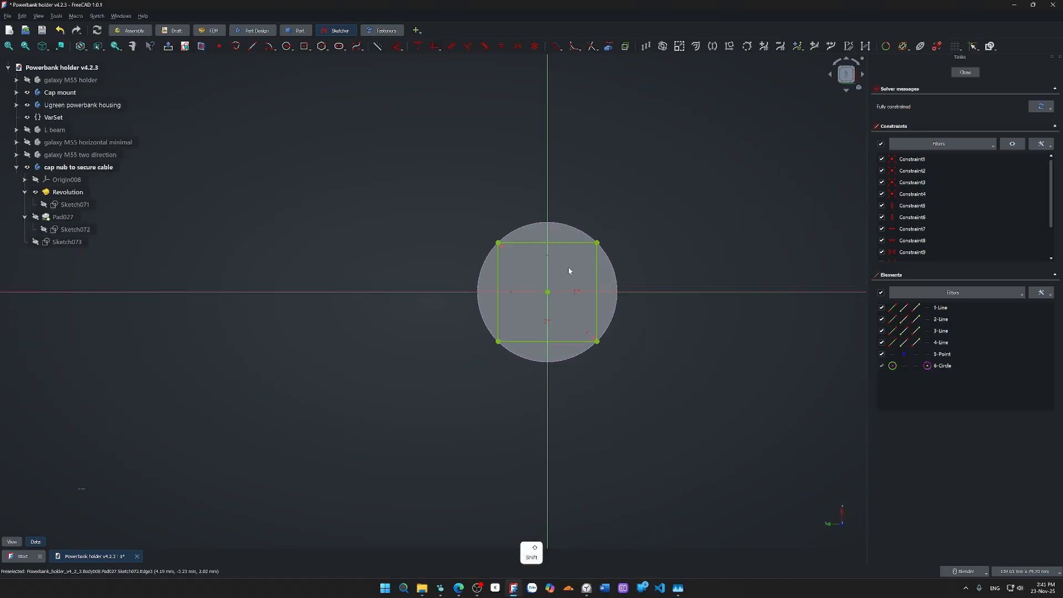
{"action": "left_click", "coordinate": [927, 252]}
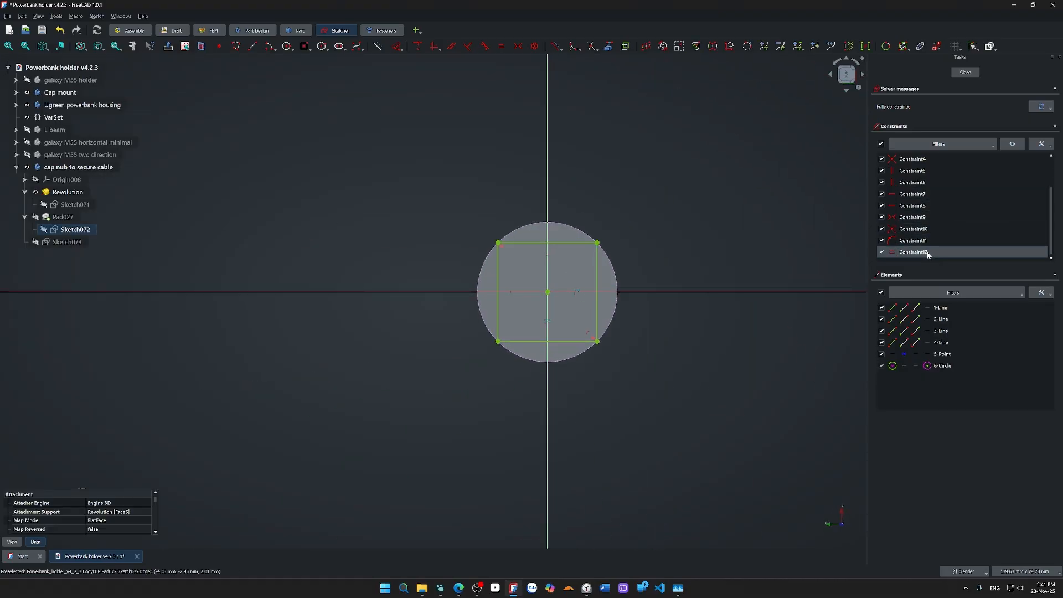
{"action": "key", "text": "Delete"}
{"action": "left_click_drag", "start_coordinate": [594, 304], "coordinate": [605, 331]}
{"action": "left_click", "coordinate": [919, 252]}
{"action": "key", "text": "Delete"}
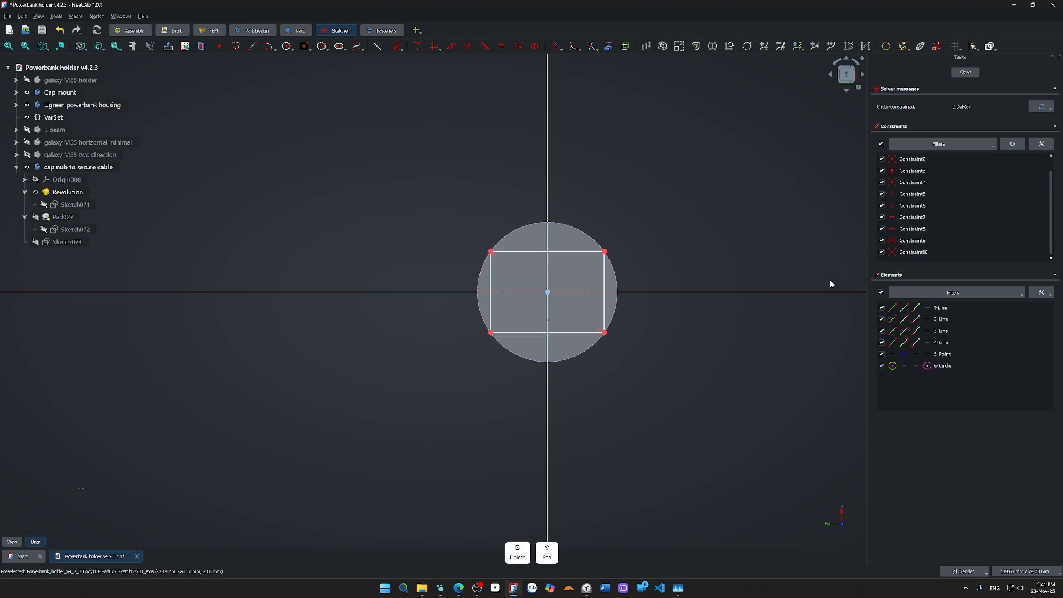
{"action": "key", "text": "End"}
- Enlarge the centred rectangle beyond the cap circle and make its upper edge tangent to the circle
{"action": "left_click_drag", "start_coordinate": [606, 333], "coordinate": [626, 366]}
{"action": "left_click", "coordinate": [603, 223]}
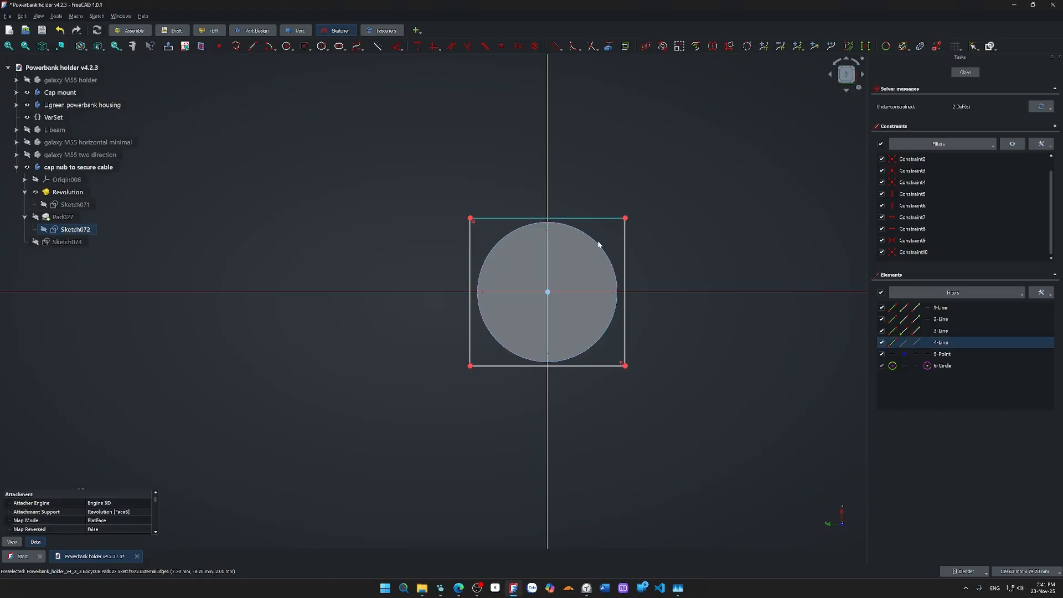
{"action": "left_click", "coordinate": [597, 245]}
{"action": "key", "text": "t"}
{"action": "left_click", "coordinate": [623, 249]}
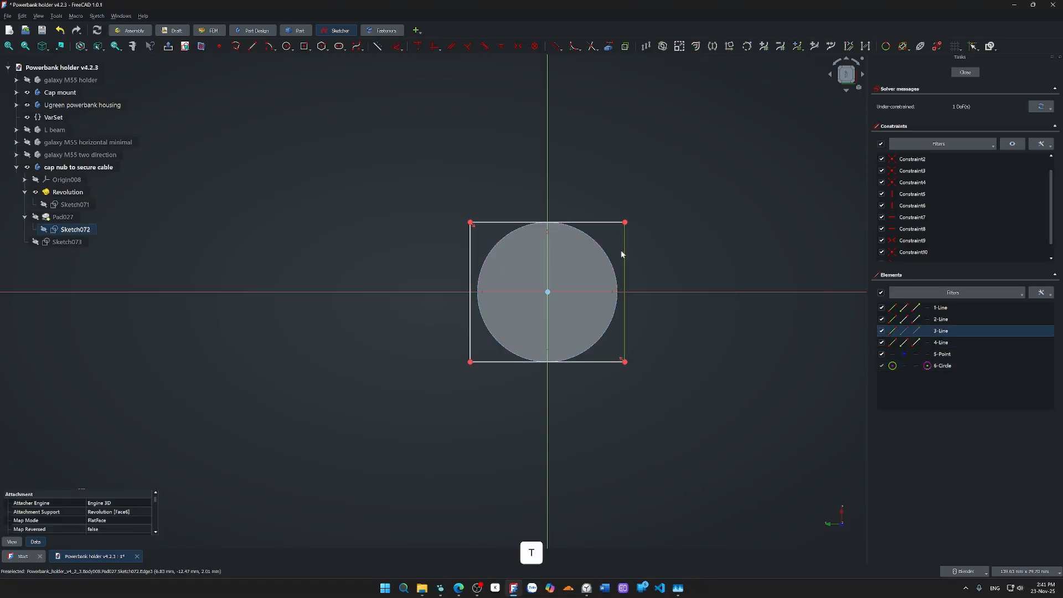
{"action": "left_click", "coordinate": [608, 262]}
{"action": "left_click", "coordinate": [680, 234]}
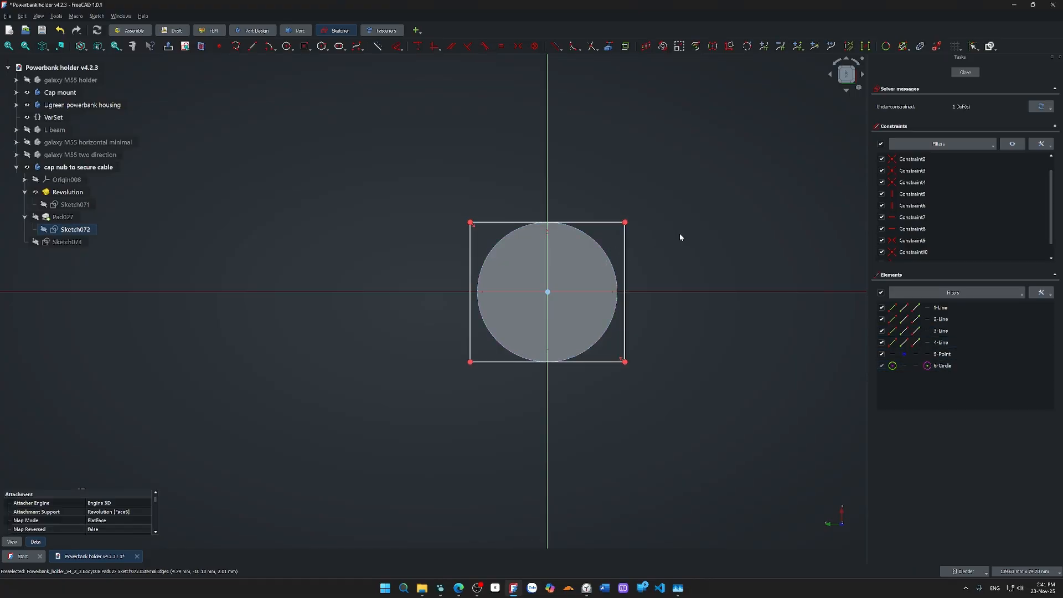
- Make two adjacent rectangle sides equal so the square encloses the circle, and close the sketch
{"action": "left_click", "coordinate": [625, 244]}
{"action": "left_click", "coordinate": [609, 223]}
{"action": "key", "text": "e"}
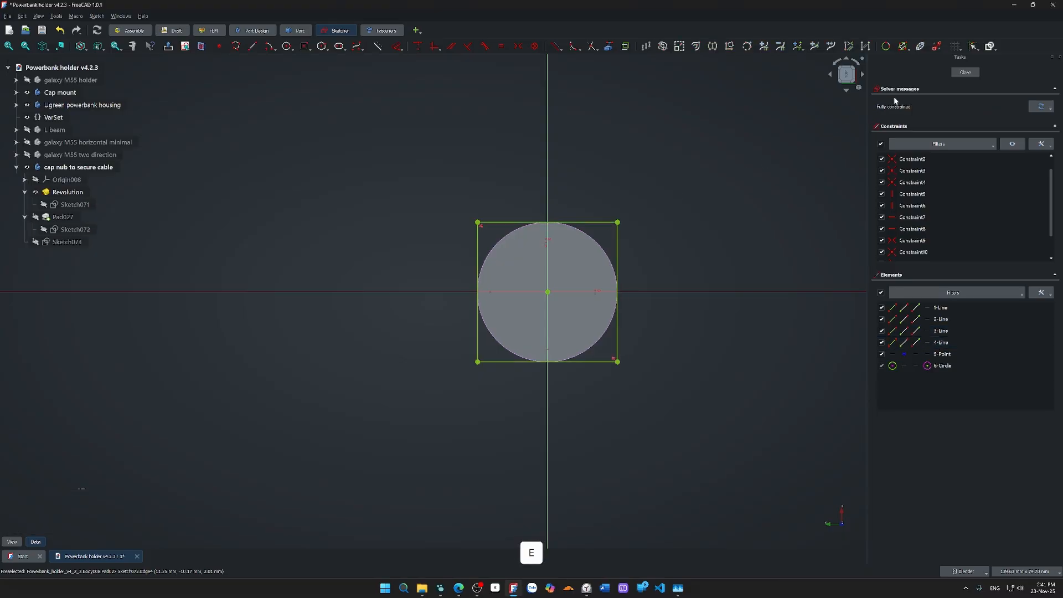
{"action": "left_click", "coordinate": [966, 72]}
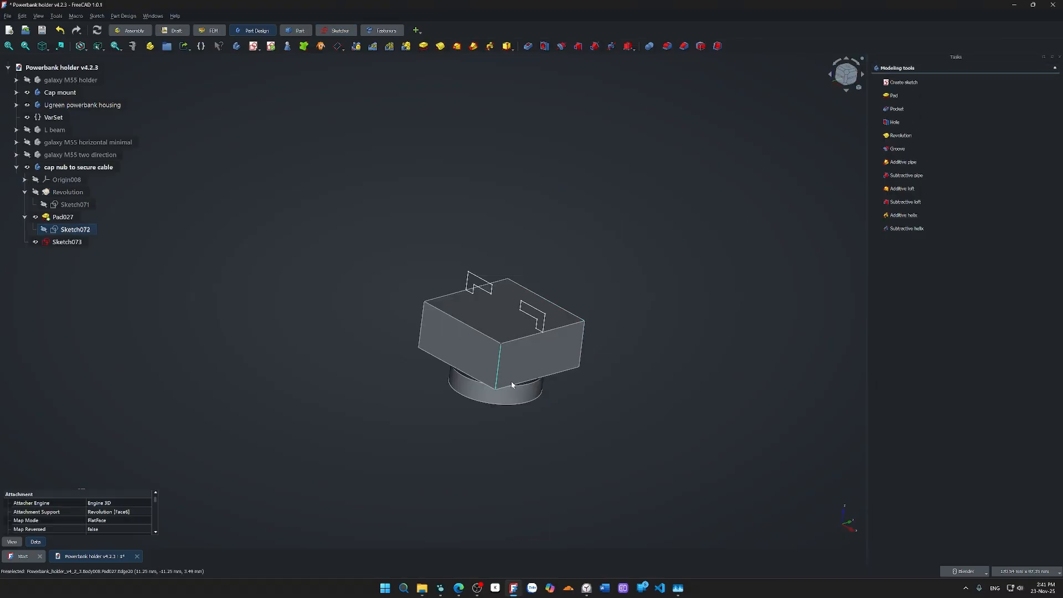
- Examine in front view how the hook profiles line up with the outer edges of the widened block
{"action": "middle_click_drag", "start_coordinate": [511, 381], "coordinate": [660, 356]}
{"action": "scroll", "coordinate": [538, 350], "scroll_direction": "up", "scroll_amount": 6}
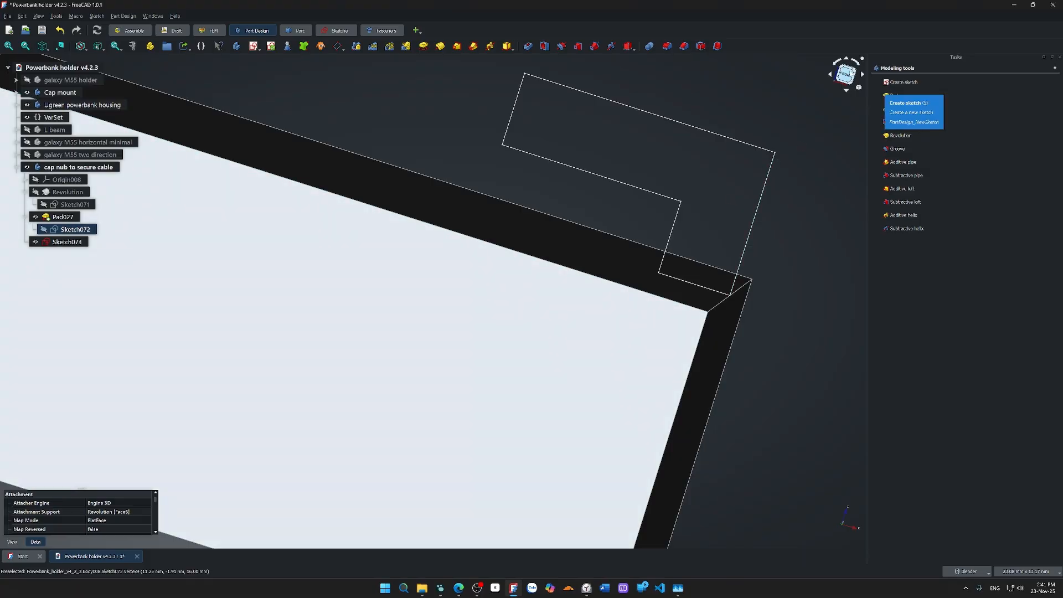
{"action": "key", "text": "1"}
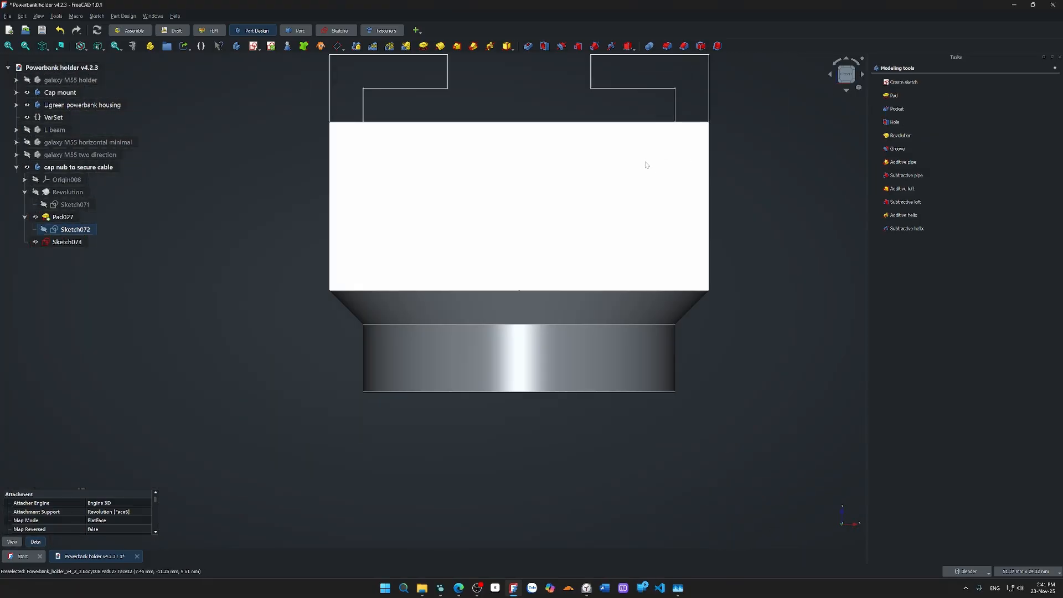
{"action": "left_click", "coordinate": [110, 348]}
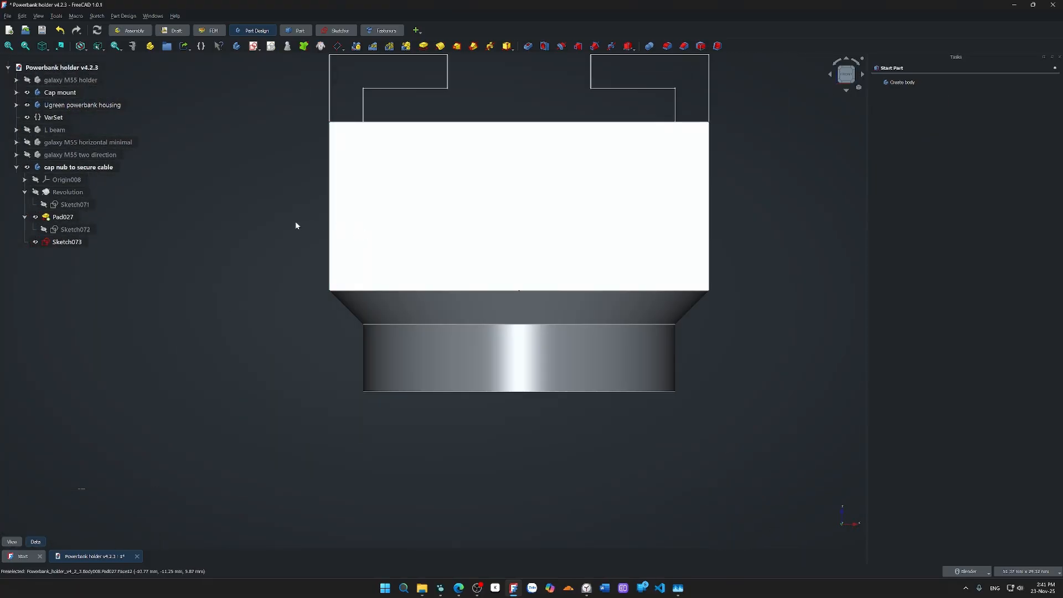
{"action": "scroll", "coordinate": [295, 225], "scroll_direction": "down", "scroll_amount": 3}
{"action": "middle_click_drag", "start_coordinate": [295, 226], "coordinate": [351, 272]}
{"action": "scroll", "coordinate": [352, 272], "scroll_direction": "down", "scroll_amount": 5}
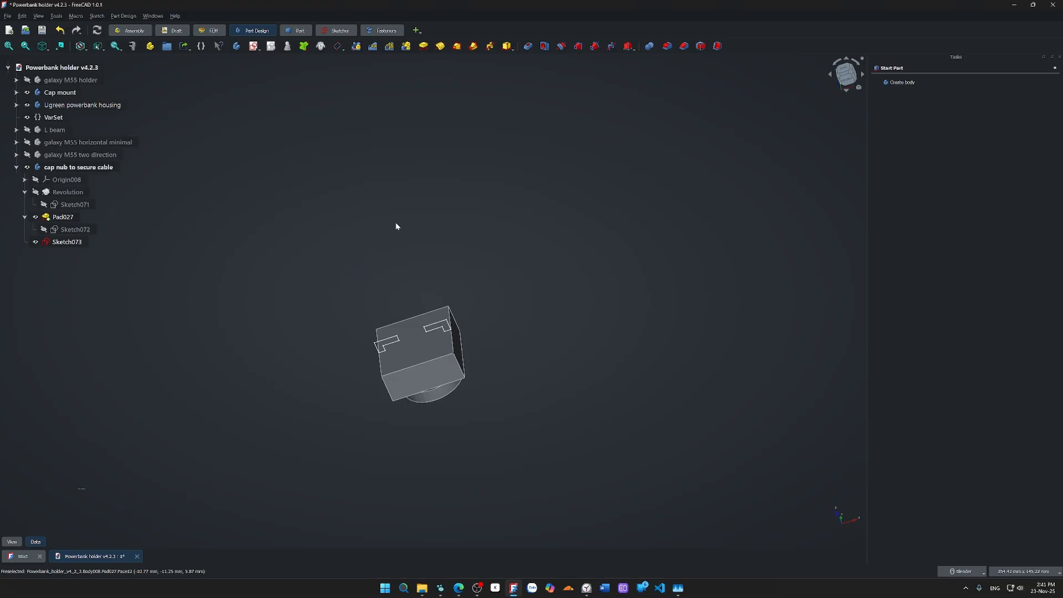
- Examine the block's underside where its square corners overhang the round revolved cap
{"action": "middle_click_drag", "start_coordinate": [499, 279], "coordinate": [621, 203], "text": "shift"}
{"action": "scroll", "coordinate": [546, 323], "scroll_direction": "up", "scroll_amount": 9}
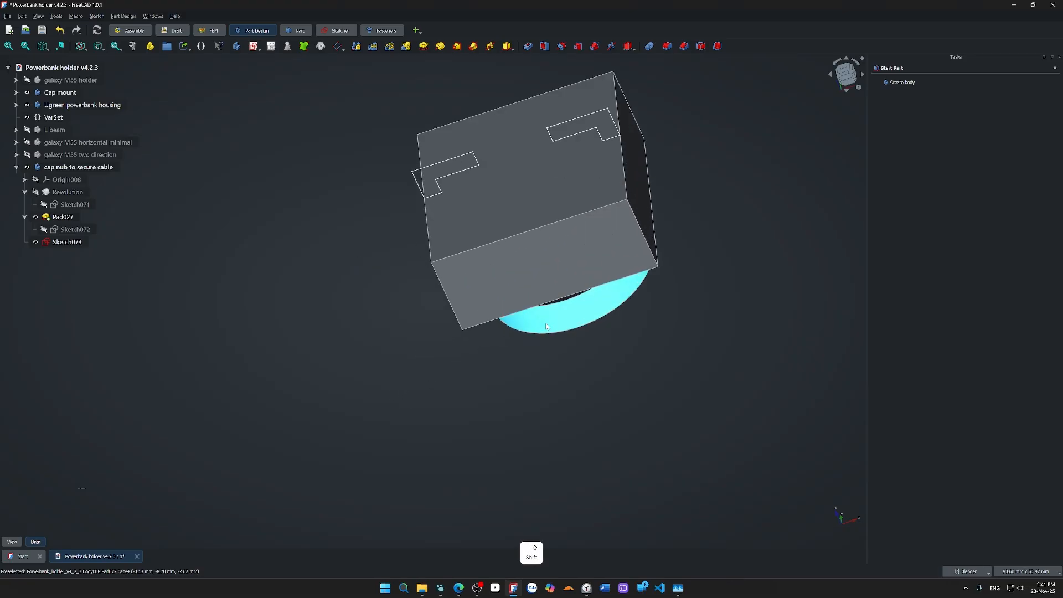
{"action": "scroll", "coordinate": [546, 324], "scroll_direction": "down", "scroll_amount": 12}
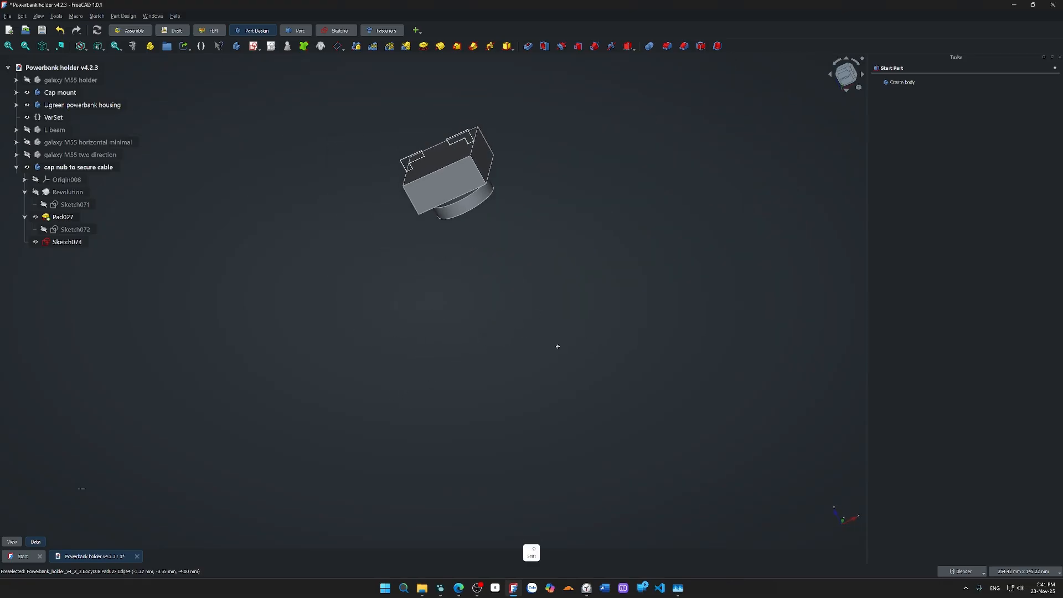
{"action": "middle_click_drag", "start_coordinate": [551, 395], "coordinate": [366, 294]}
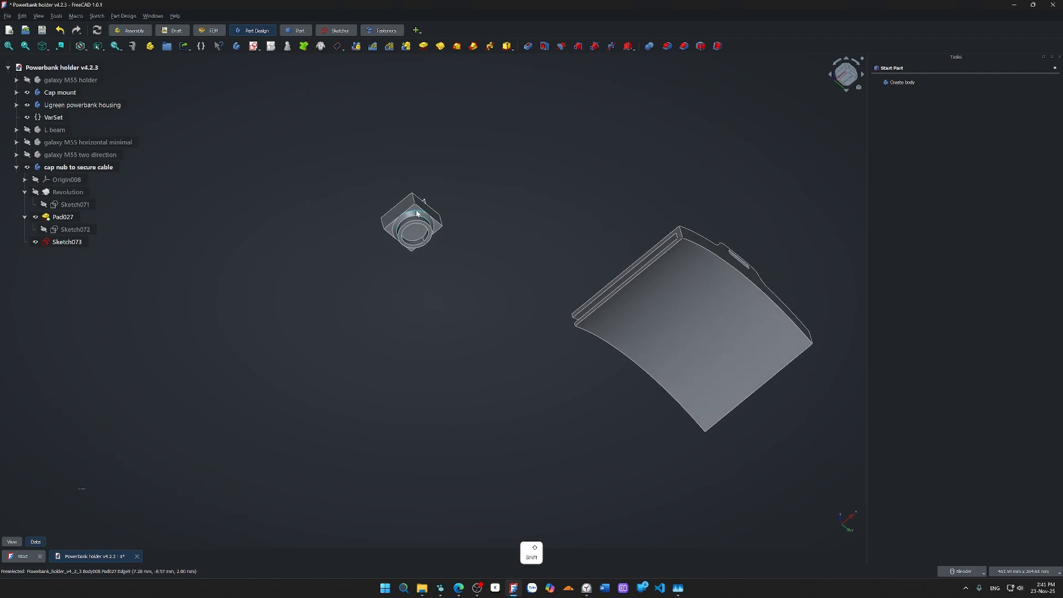
{"action": "scroll", "coordinate": [417, 213], "scroll_direction": "up", "scroll_amount": 8}
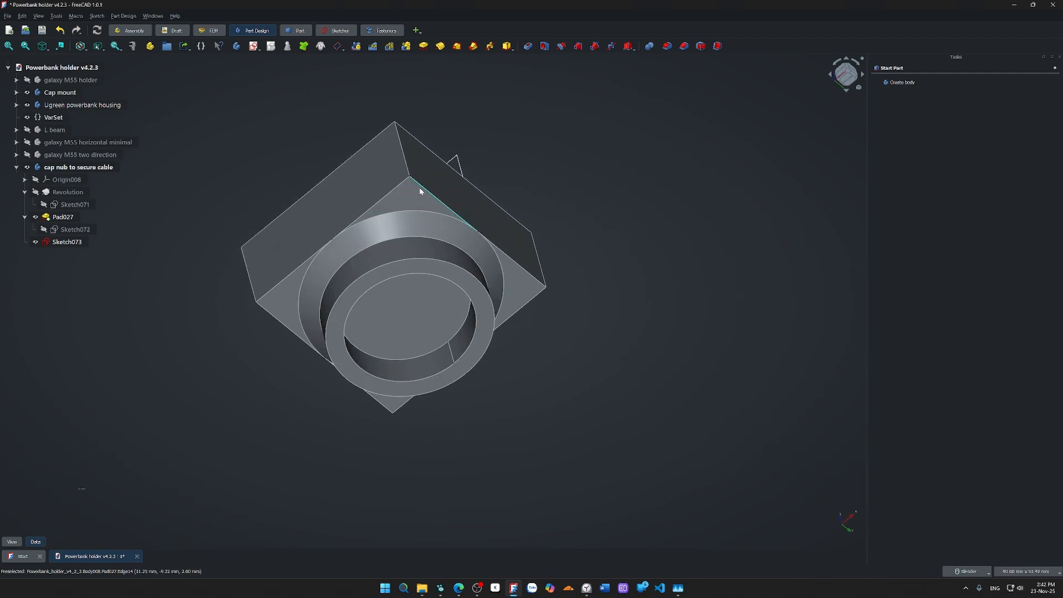
{"action": "scroll", "coordinate": [421, 191], "scroll_direction": "down", "scroll_amount": 4}
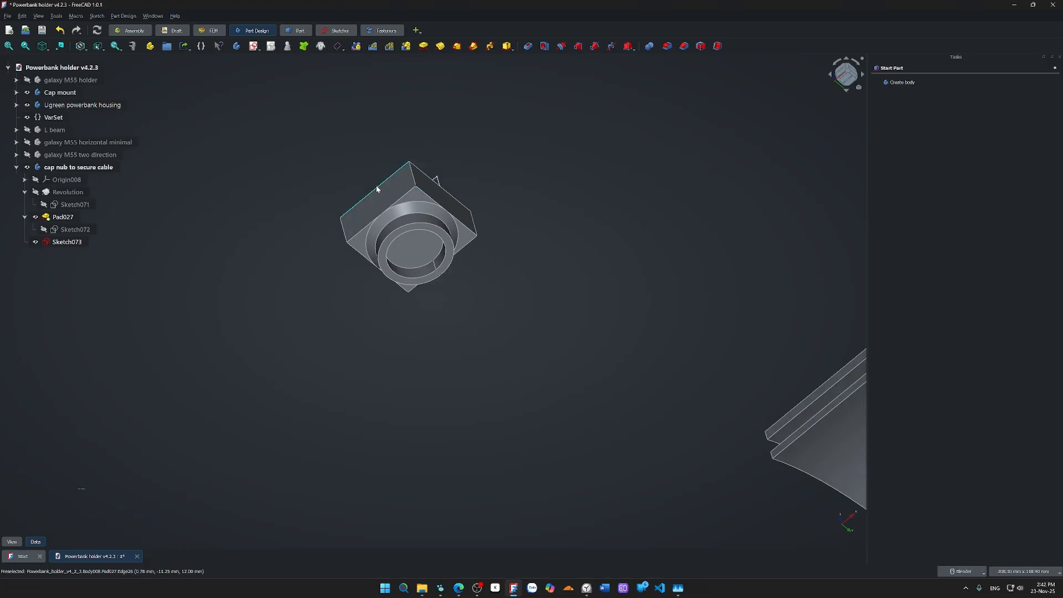
{"action": "scroll", "coordinate": [420, 195], "scroll_direction": "up", "scroll_amount": 6}
{"action": "scroll", "coordinate": [418, 196], "scroll_direction": "down", "scroll_amount": 3}
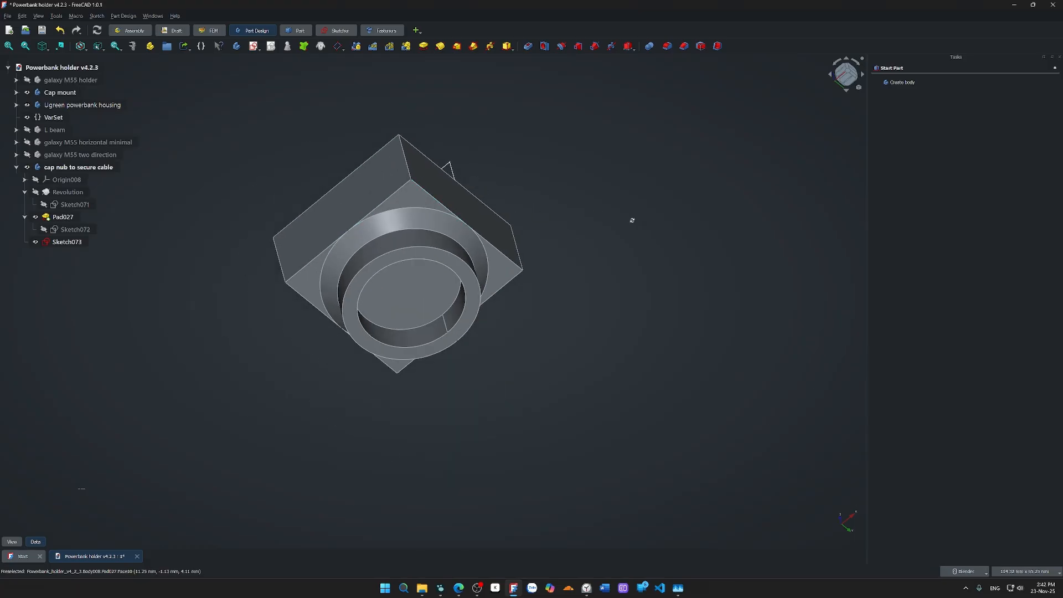
{"action": "middle_click_drag", "start_coordinate": [631, 219], "coordinate": [659, 257]}
{"action": "scroll", "coordinate": [659, 257], "scroll_direction": "down", "scroll_amount": 2}
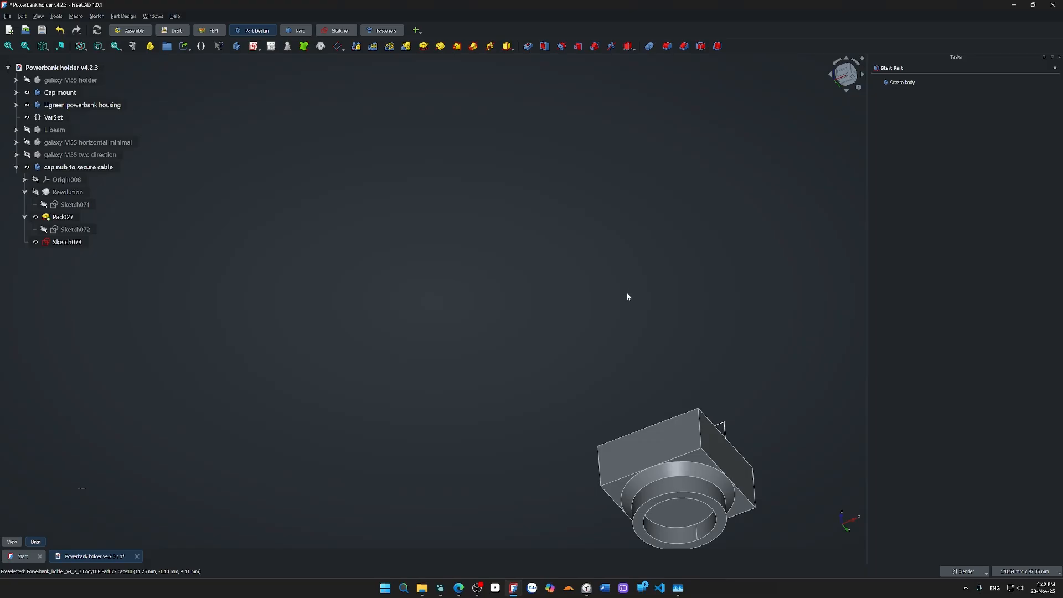
{"action": "middle_click_drag", "start_coordinate": [629, 297], "coordinate": [523, 197], "text": "shift"}
{"action": "scroll", "coordinate": [527, 183], "scroll_direction": "up", "scroll_amount": 4}
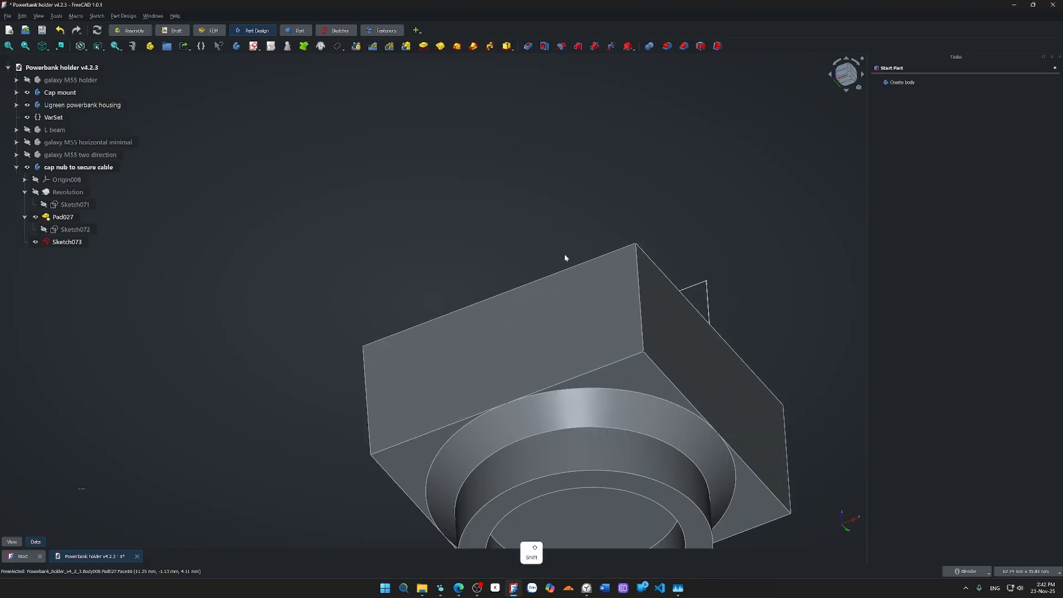
- Inspect the pad parameters of the cap nub's square block without editing them
{"action": "scroll", "coordinate": [629, 392], "scroll_direction": "down", "scroll_amount": 3}
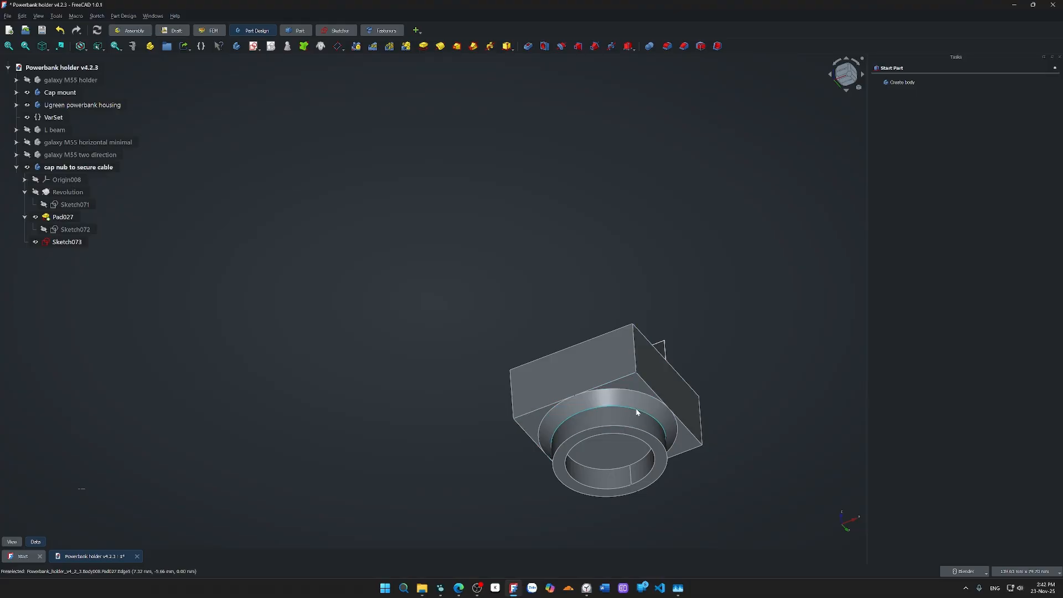
{"action": "scroll", "coordinate": [470, 304], "scroll_direction": "down", "scroll_amount": 2}
{"action": "mouse_move", "coordinate": [482, 306]}
{"action": "middle_mouse_down"}
{"action": "mouse_move", "coordinate": [487, 333]}
{"action": "mouse_move", "coordinate": [487, 314]}
{"action": "middle_mouse_up"}
{"action": "scroll", "coordinate": [489, 308], "scroll_direction": "down", "scroll_amount": 5}
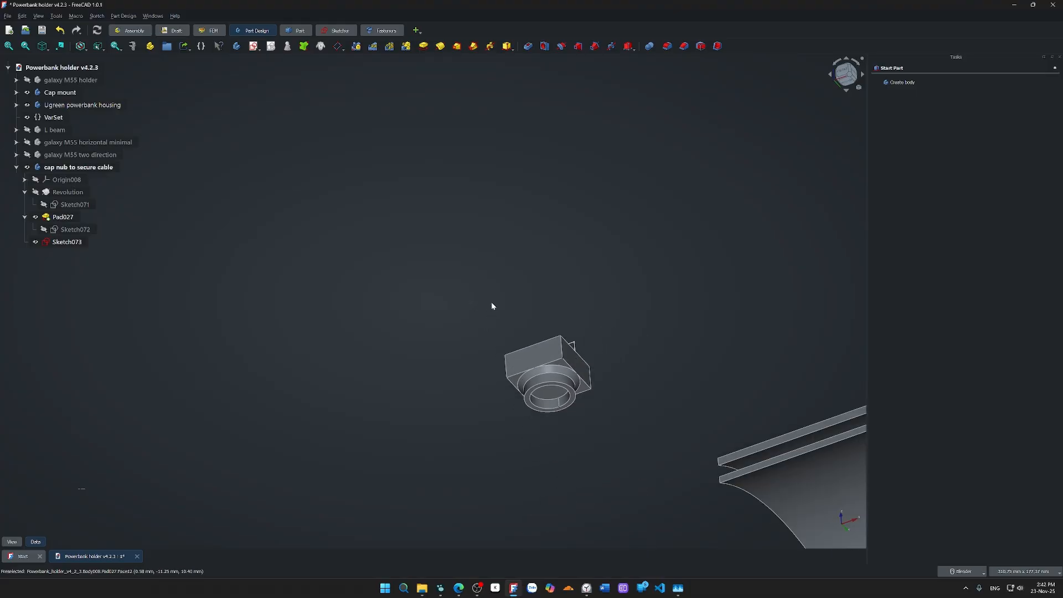
{"action": "middle_click_drag", "start_coordinate": [500, 311], "coordinate": [471, 231]}
{"action": "double_click", "coordinate": [73, 220]}
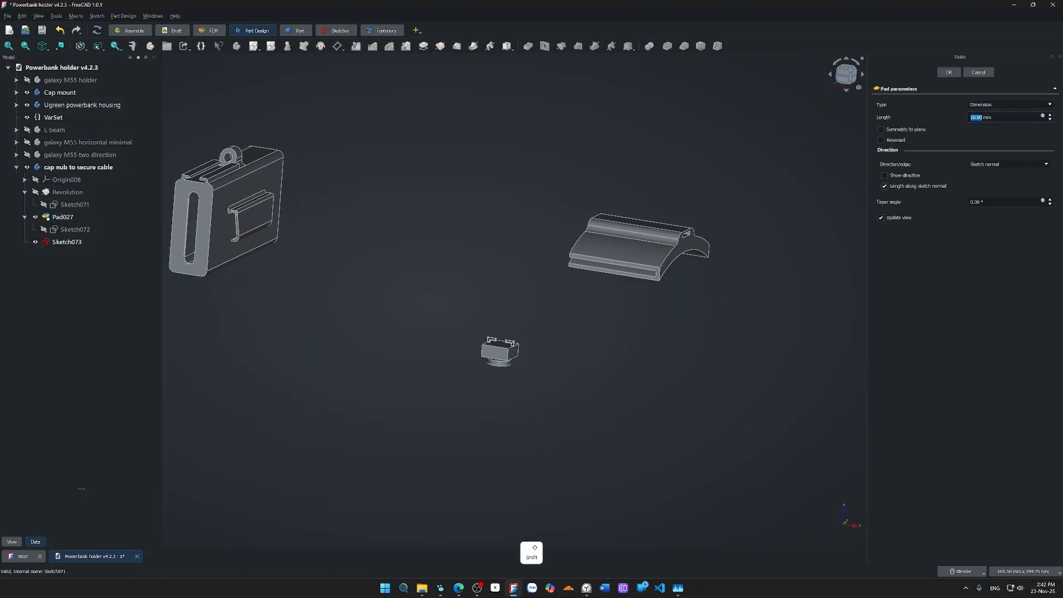
{"action": "left_click", "coordinate": [983, 76]}
- Examine the block's corners overhanging the revolved cap and the hook profiles above its upper face
{"action": "scroll", "coordinate": [535, 385], "scroll_direction": "up", "scroll_amount": 5}
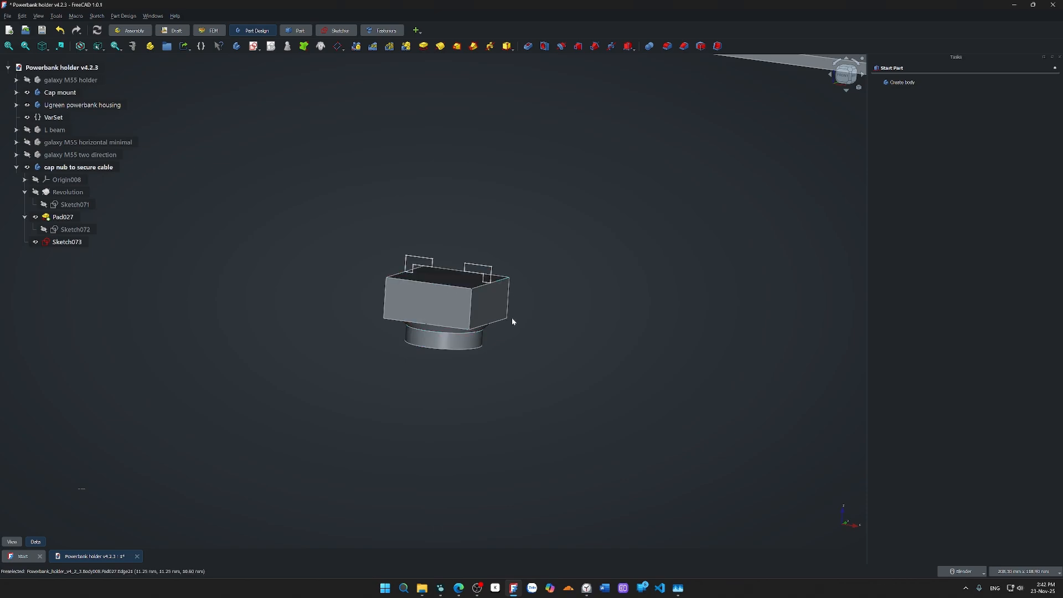
{"action": "middle_click_drag", "start_coordinate": [513, 321], "coordinate": [530, 487]}
{"action": "scroll", "coordinate": [425, 382], "scroll_direction": "up", "scroll_amount": 2}
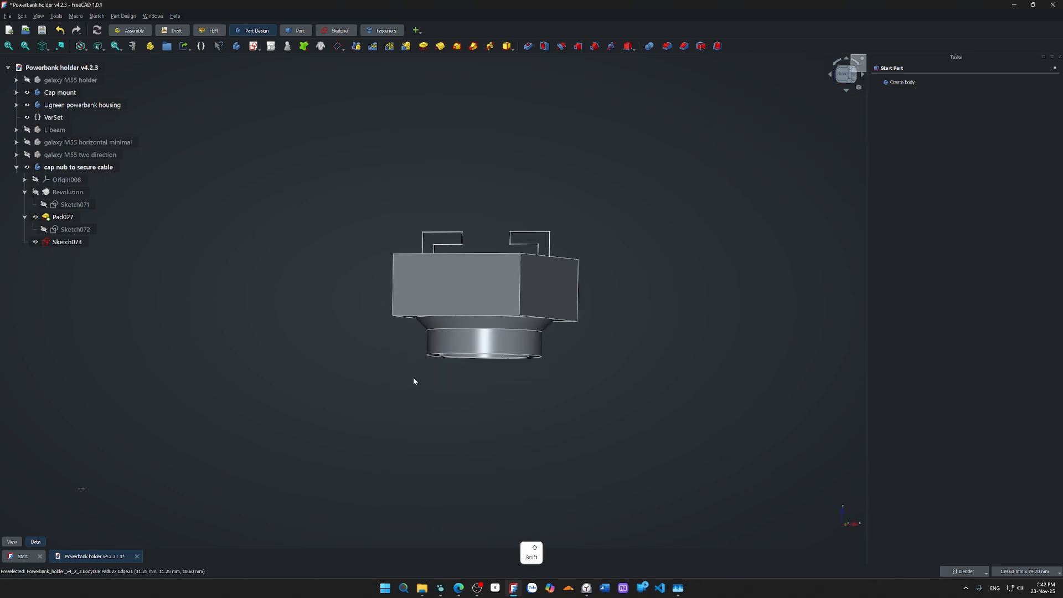
{"action": "middle_click_drag", "start_coordinate": [414, 382], "coordinate": [441, 501]}
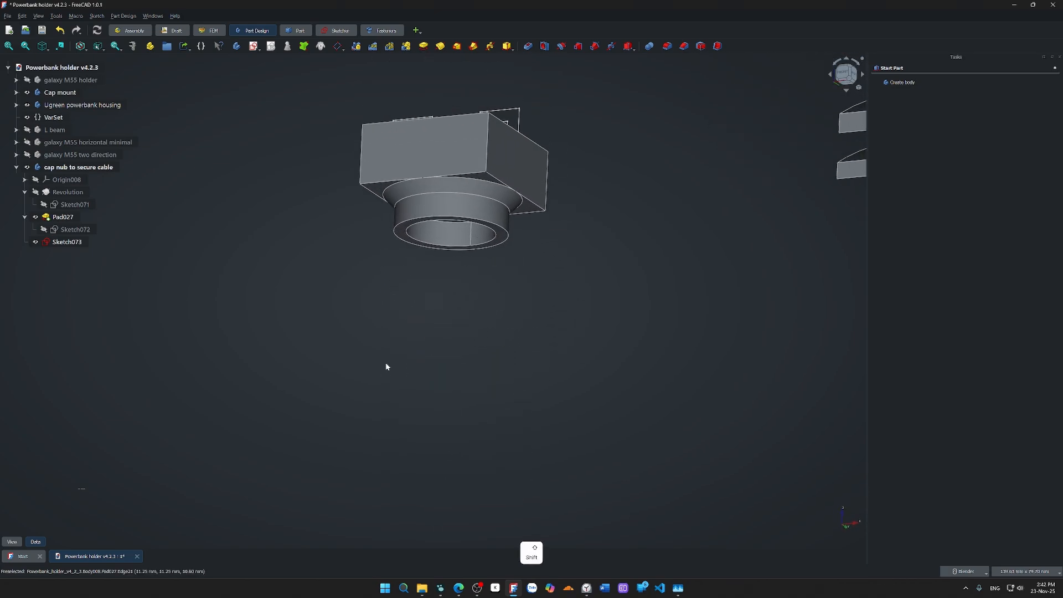
{"action": "scroll", "coordinate": [387, 341], "scroll_direction": "down", "scroll_amount": 1}
{"action": "middle_click_drag", "start_coordinate": [382, 334], "coordinate": [482, 387]}
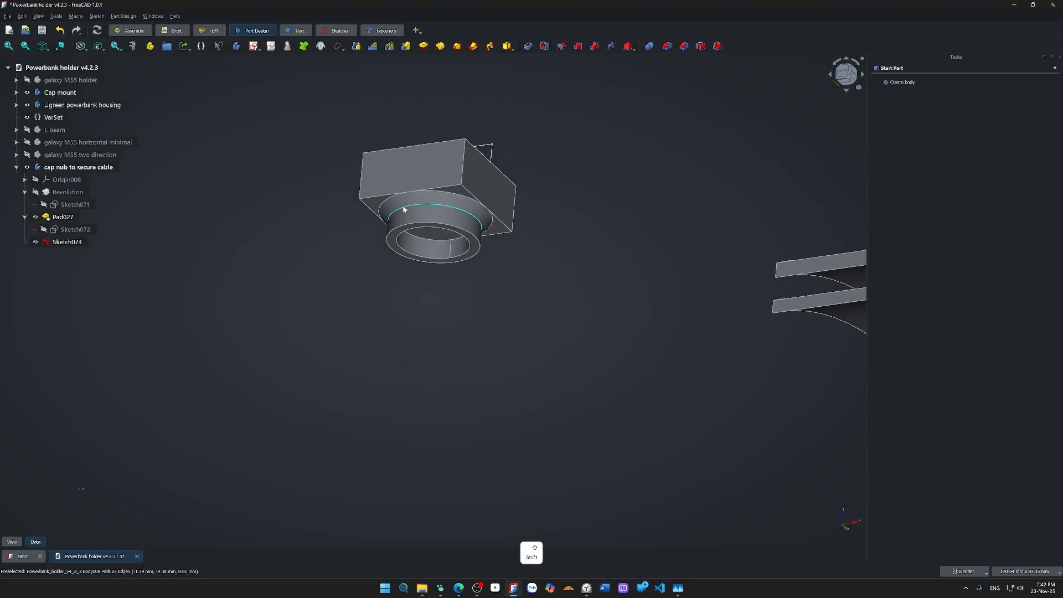
{"action": "scroll", "coordinate": [460, 193], "scroll_direction": "up", "scroll_amount": 6}
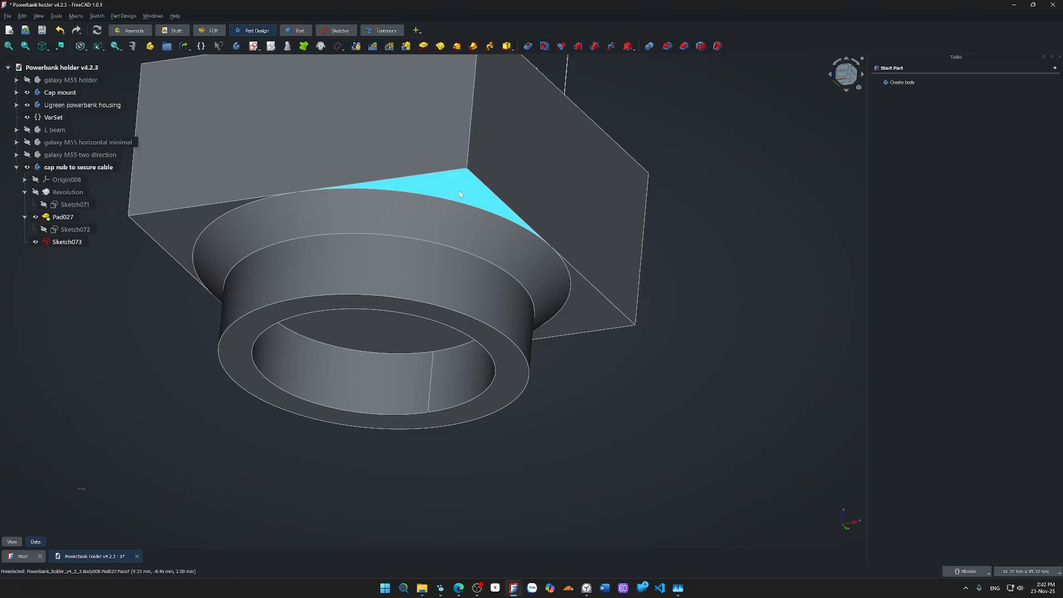
{"action": "scroll", "coordinate": [460, 192], "scroll_direction": "down", "scroll_amount": 2}
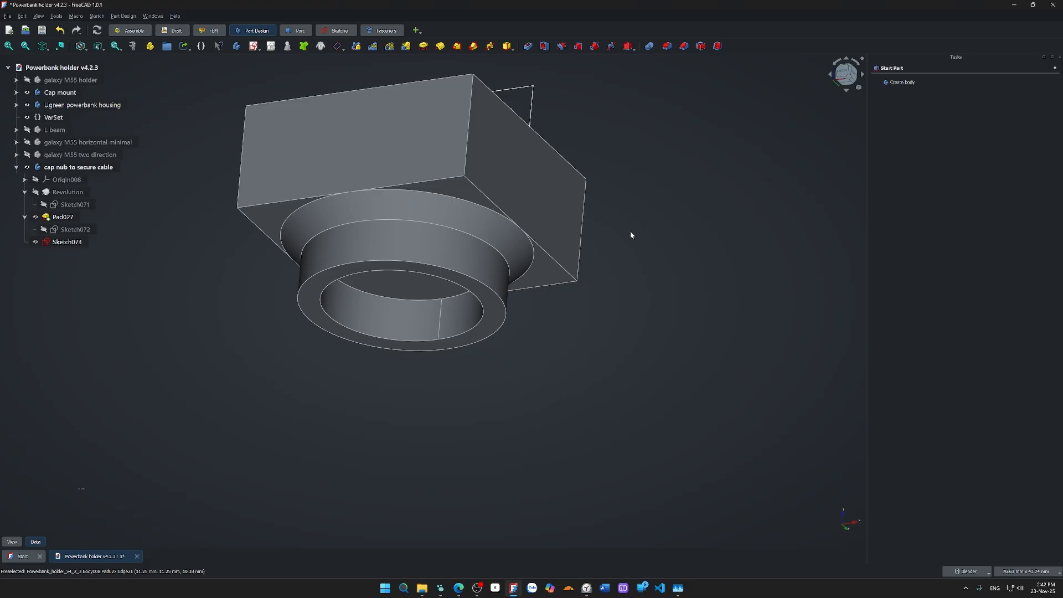
{"action": "scroll", "coordinate": [406, 259], "scroll_direction": "down", "scroll_amount": 3}
{"action": "middle_click_drag", "start_coordinate": [412, 260], "coordinate": [420, 396]}
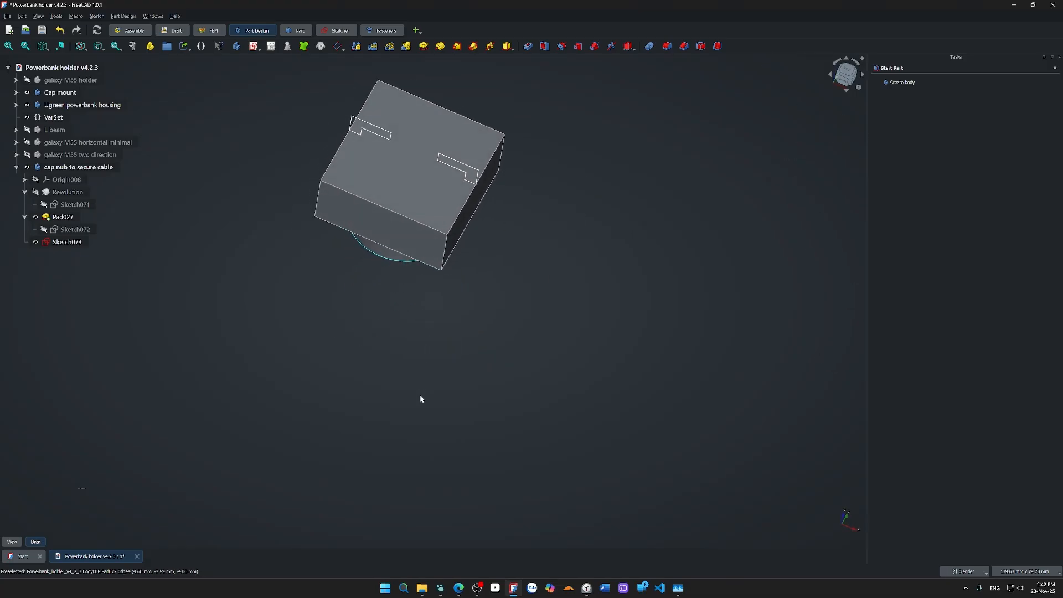
{"action": "middle_click_drag", "start_coordinate": [380, 289], "coordinate": [360, 320]}
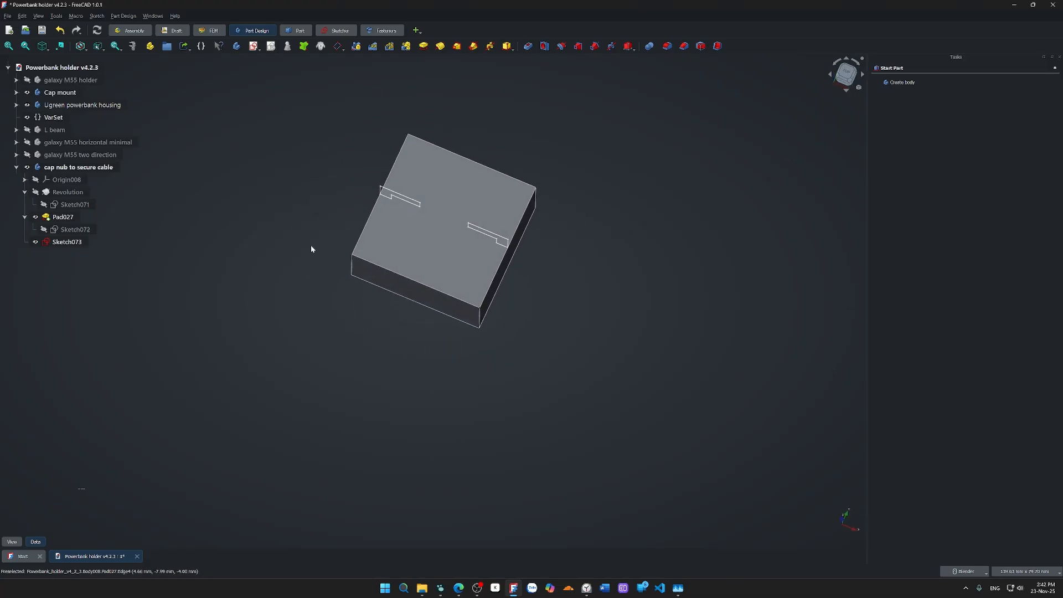
- Select the hook sketch and examine from several angles how its profiles stand on the block
{"action": "left_click", "coordinate": [80, 243]}
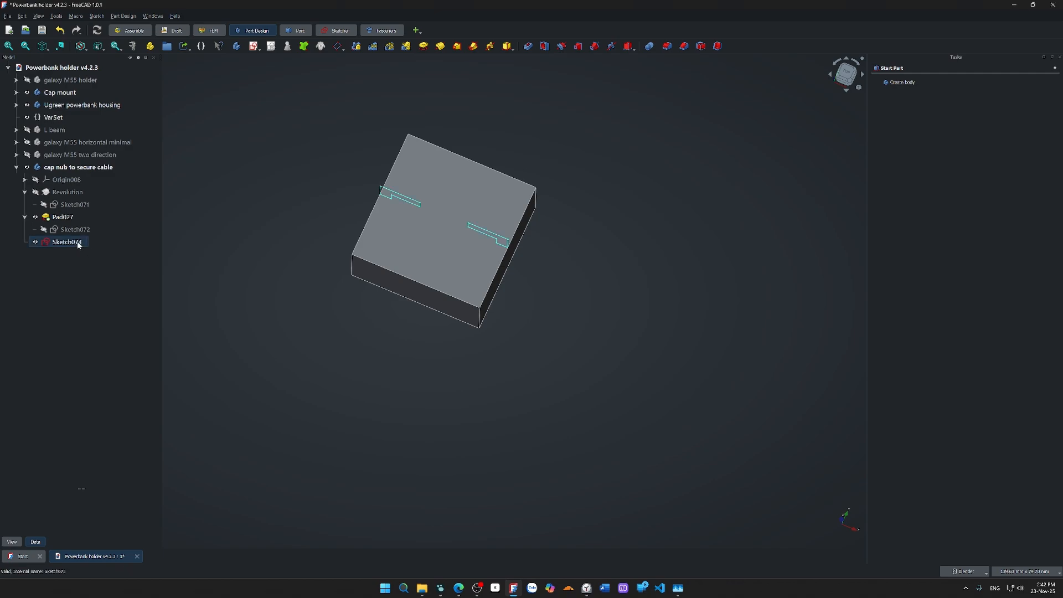
{"action": "scroll", "coordinate": [273, 294], "scroll_direction": "down", "scroll_amount": 3}
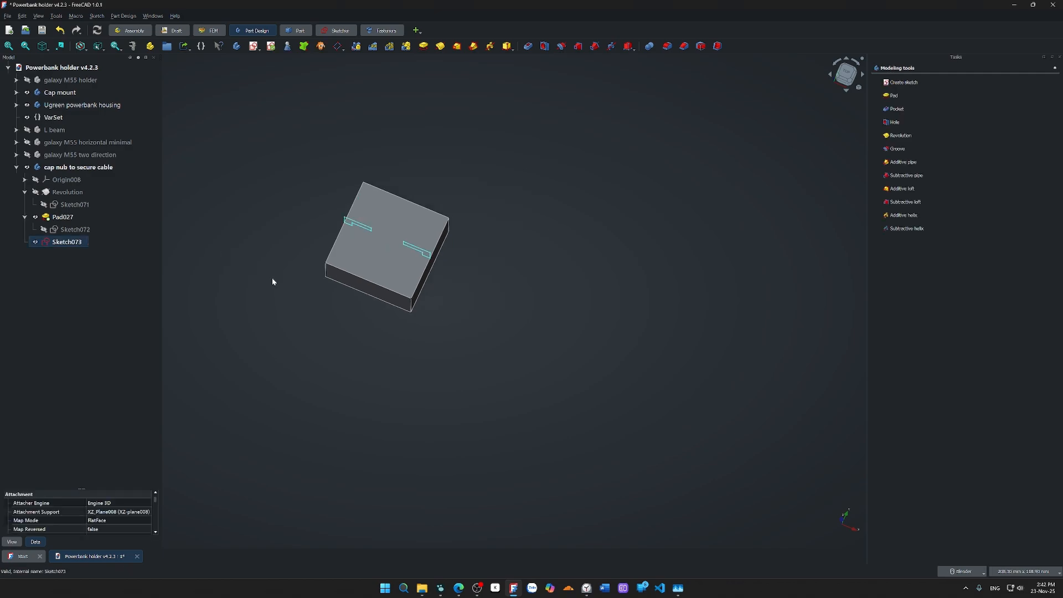
{"action": "middle_click_drag", "start_coordinate": [273, 280], "coordinate": [578, 368]}
{"action": "scroll", "coordinate": [276, 223], "scroll_direction": "down", "scroll_amount": 2}
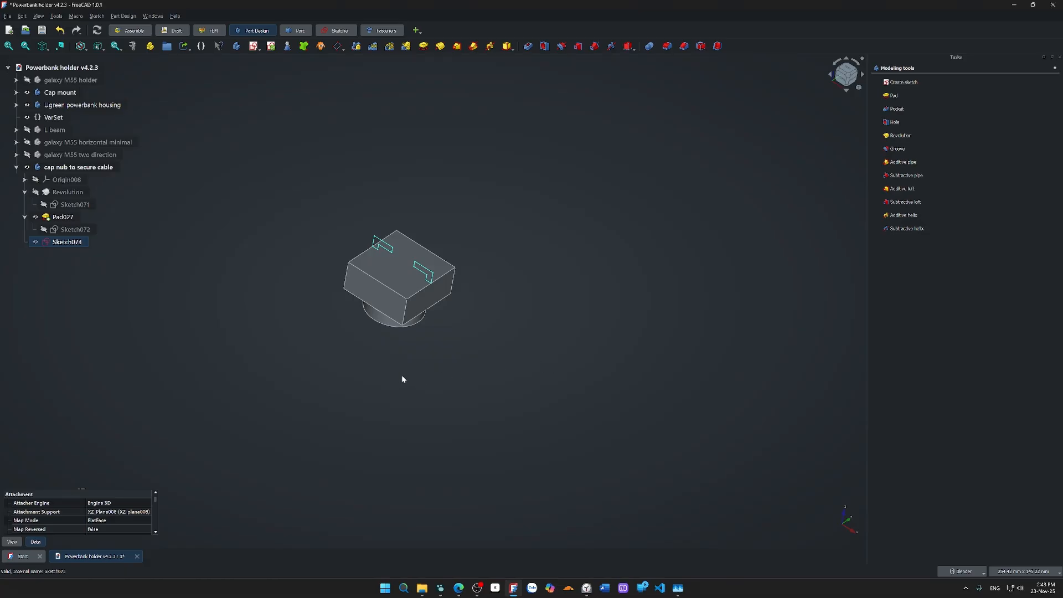
{"action": "middle_click_drag", "start_coordinate": [397, 382], "coordinate": [401, 354], "text": "shift"}
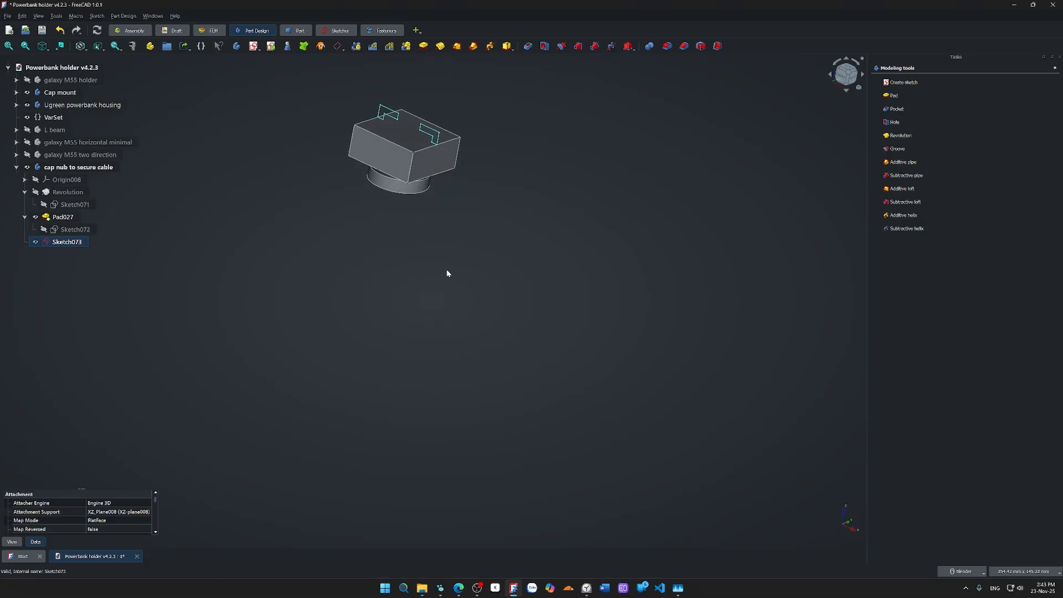
{"action": "middle_click_drag", "start_coordinate": [447, 274], "coordinate": [503, 452], "text": "shift"}
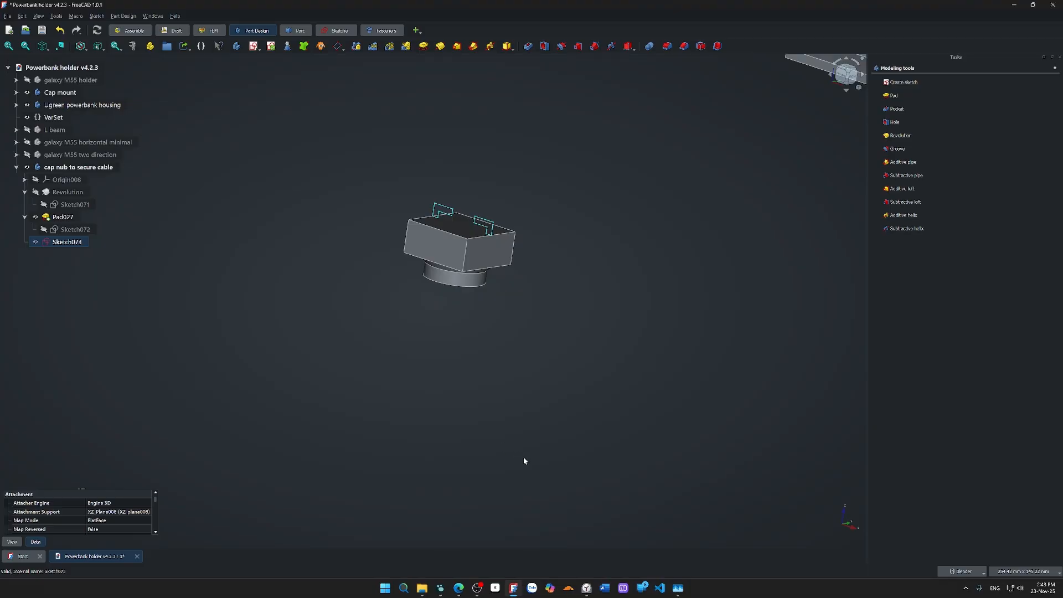
{"action": "middle_click_drag", "start_coordinate": [524, 458], "coordinate": [517, 403]}
{"action": "scroll", "coordinate": [517, 403], "scroll_direction": "down", "scroll_amount": 2}
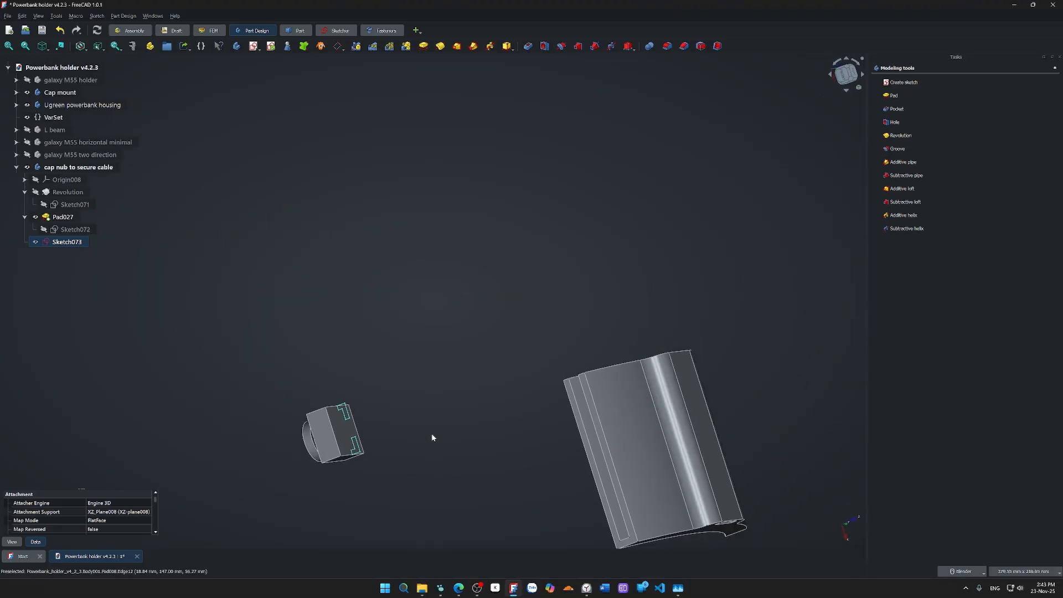
{"action": "middle_click_drag", "start_coordinate": [199, 402], "coordinate": [271, 330]}
{"action": "scroll", "coordinate": [274, 242], "scroll_direction": "up", "scroll_amount": 5}
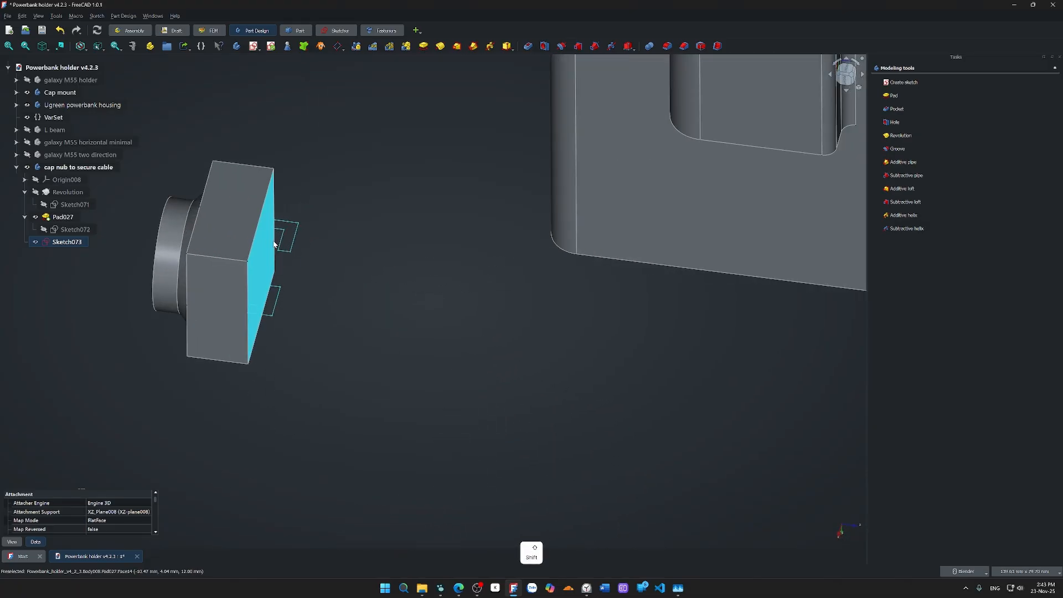
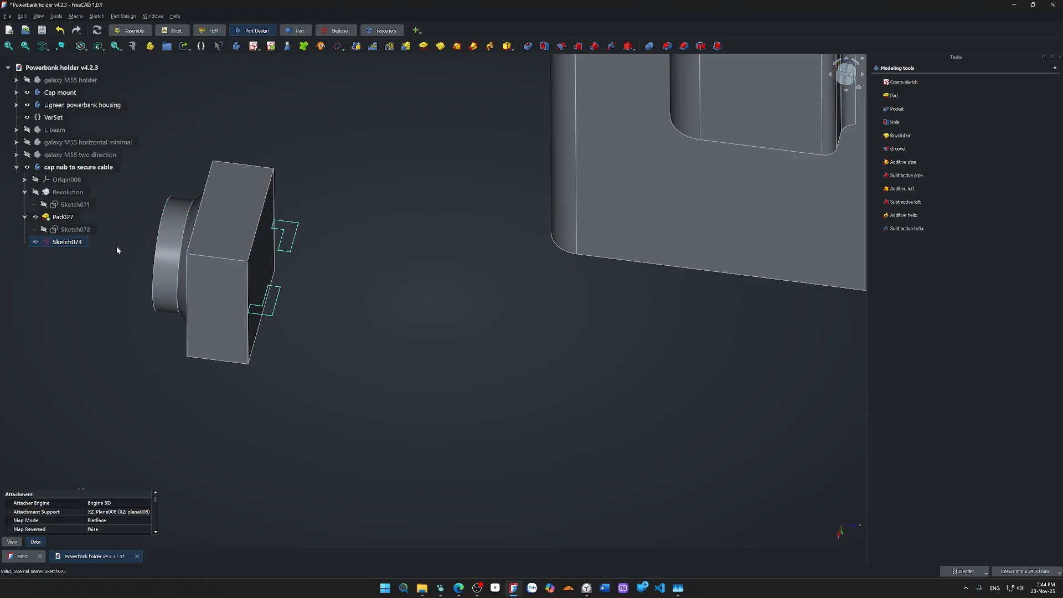
- Delete the selected hook sketch, the square block's sketch and its pad from the cap nub body
{"action": "key", "text": "Delete"}
{"action": "left_click", "coordinate": [72, 229]}
{"action": "key", "text": "Delete"}
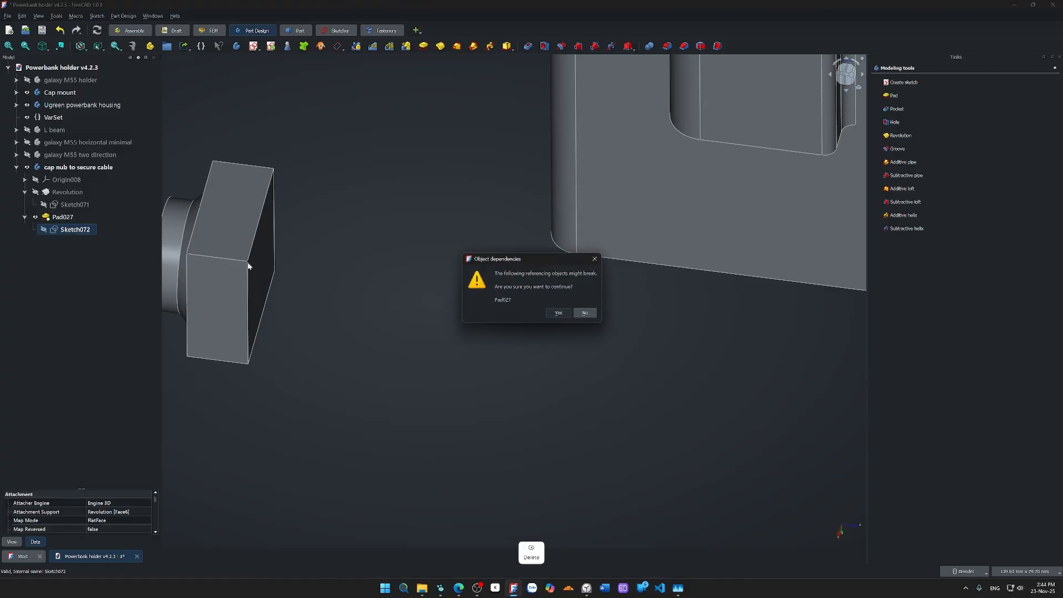
{"action": "key", "text": "Return"}
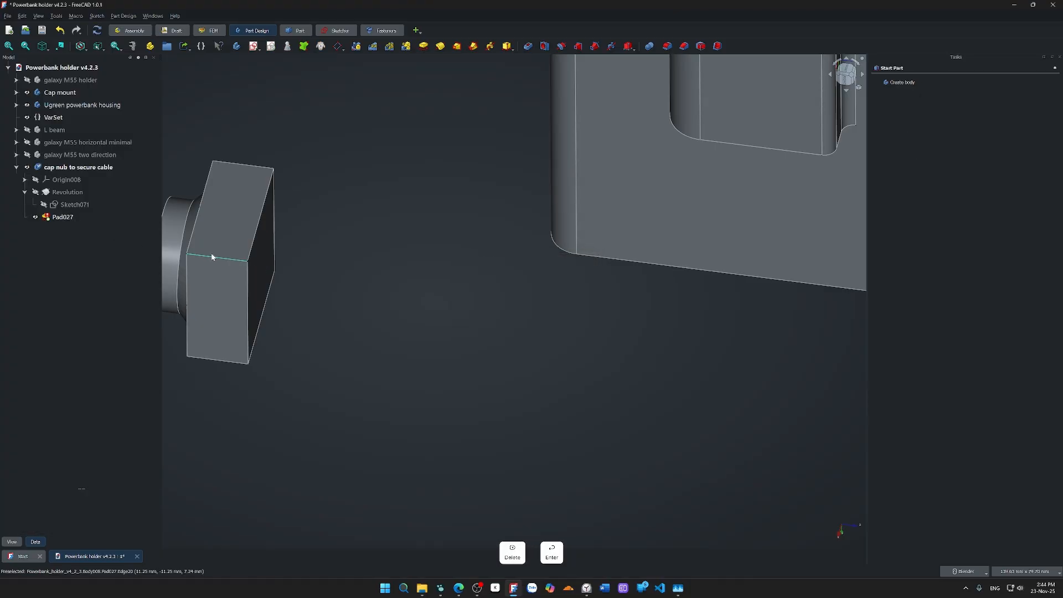
{"action": "left_click", "coordinate": [53, 216]}
{"action": "key", "text": "Delete"}
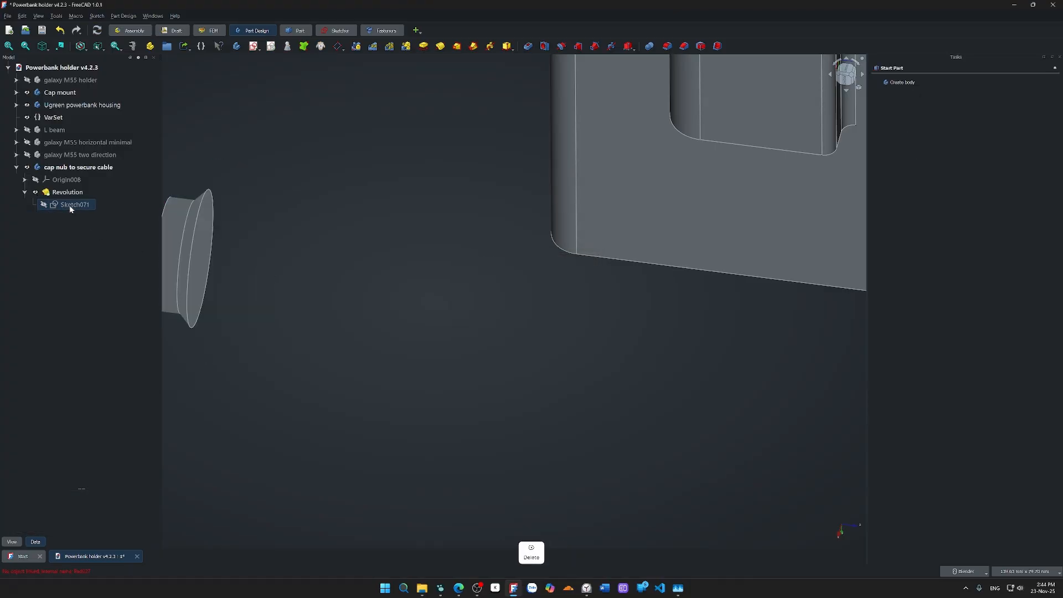
- Delete the Revolution feature and its profile sketch from the cap nub body
{"action": "left_click", "coordinate": [70, 205]}
{"action": "key", "text": "Delete"}
{"action": "key", "text": "Return"}
{"action": "left_click", "coordinate": [66, 193]}
{"action": "key", "text": "Delete"}
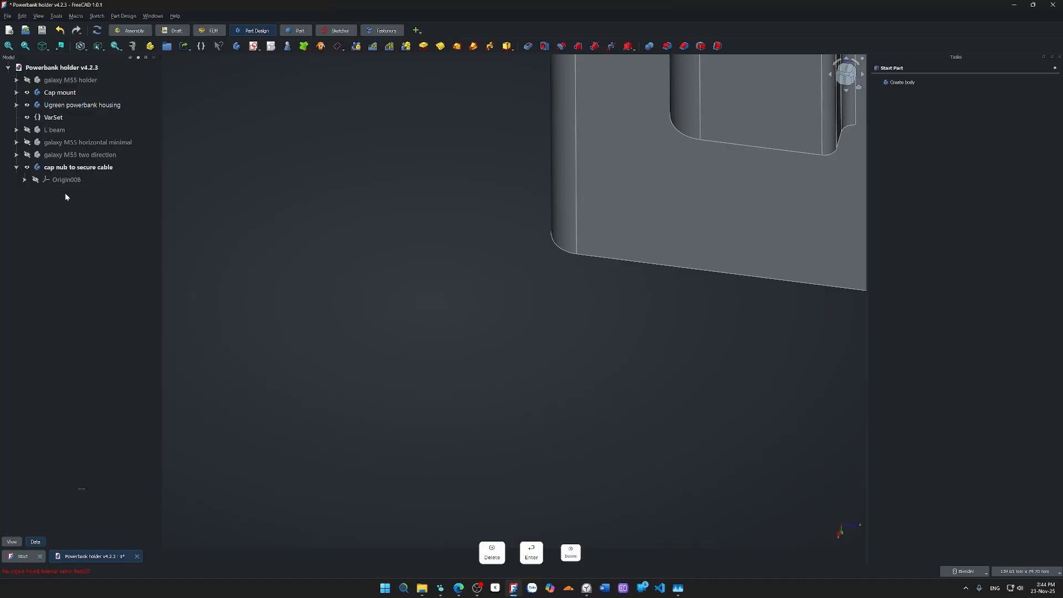
{"action": "scroll", "coordinate": [251, 247], "scroll_direction": "down", "scroll_amount": 9}
{"action": "middle_click_drag", "start_coordinate": [456, 328], "coordinate": [570, 243]}
{"action": "scroll", "coordinate": [187, 322], "scroll_direction": "down", "scroll_amount": 3}
{"action": "middle_click_drag", "start_coordinate": [187, 325], "coordinate": [349, 429]}
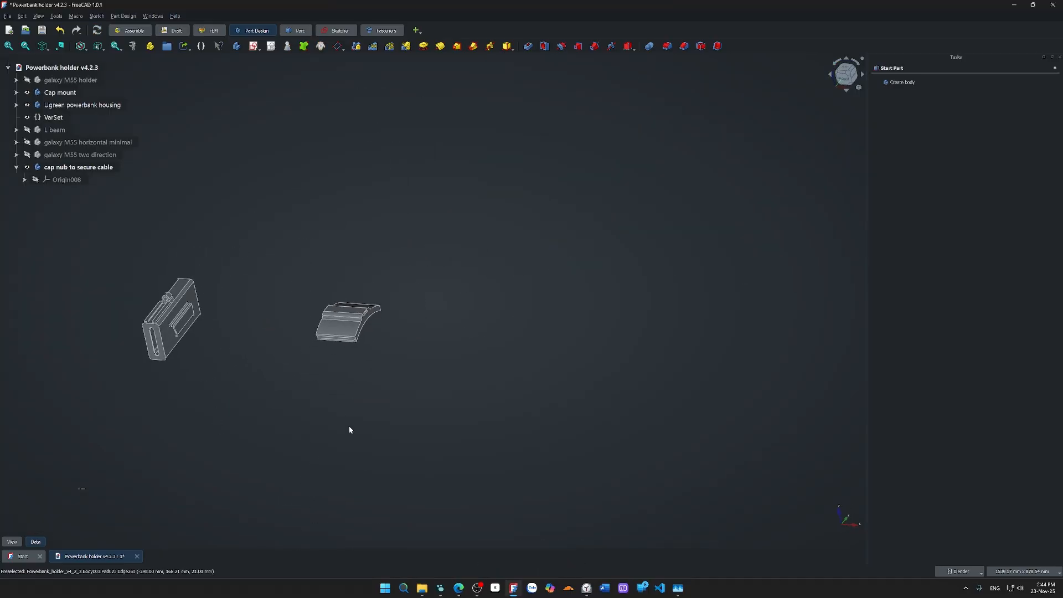
{"action": "key", "text": "s"}
{"action": "scroll", "coordinate": [289, 406], "scroll_direction": "up", "scroll_amount": 6}
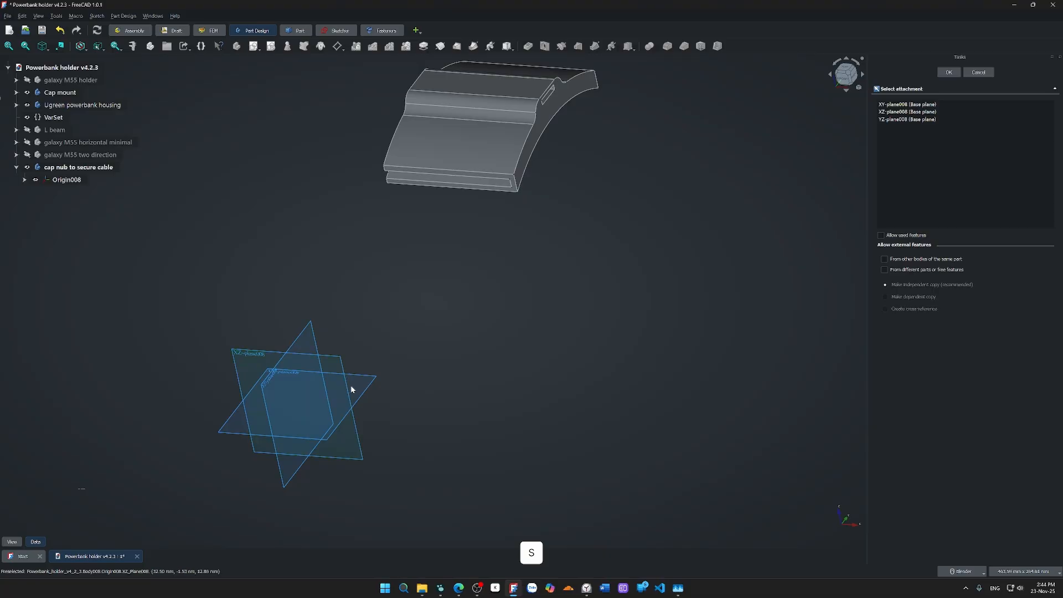
{"action": "scroll", "coordinate": [284, 377], "scroll_direction": "up", "scroll_amount": 6}
{"action": "scroll", "coordinate": [270, 358], "scroll_direction": "down", "scroll_amount": 4}
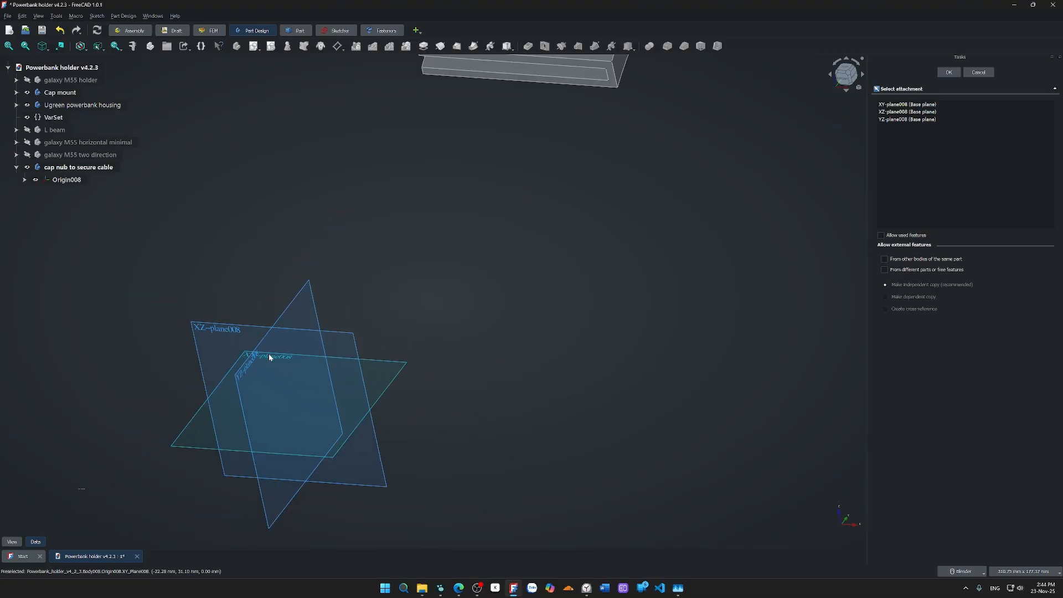
{"action": "scroll", "coordinate": [270, 357], "scroll_direction": "down", "scroll_amount": 2}
{"action": "scroll", "coordinate": [271, 359], "scroll_direction": "up", "scroll_amount": 6}
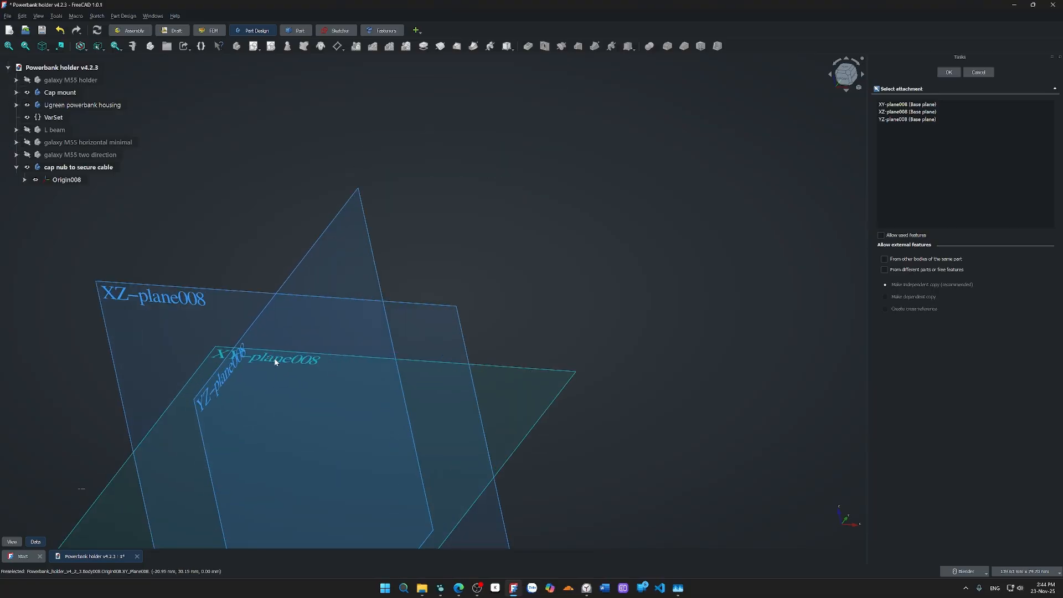
{"action": "left_click", "coordinate": [276, 362]}
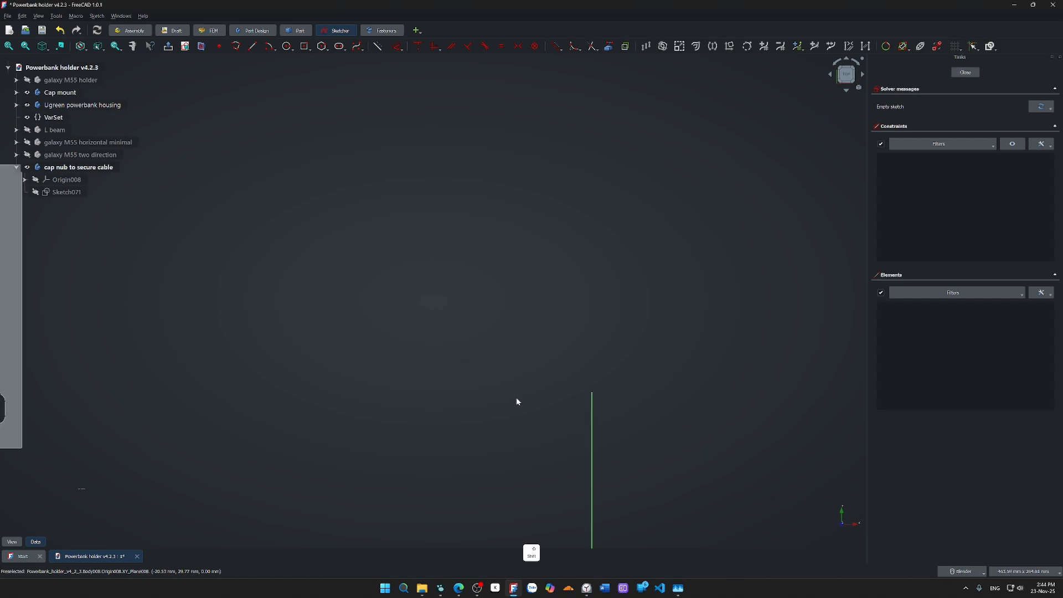
{"action": "middle_click_drag", "start_coordinate": [518, 399], "coordinate": [432, 288], "text": "shift"}
{"action": "scroll", "coordinate": [461, 381], "scroll_direction": "up", "scroll_amount": 2}
{"action": "middle_click_drag", "start_coordinate": [447, 363], "coordinate": [411, 304], "text": "shift"}
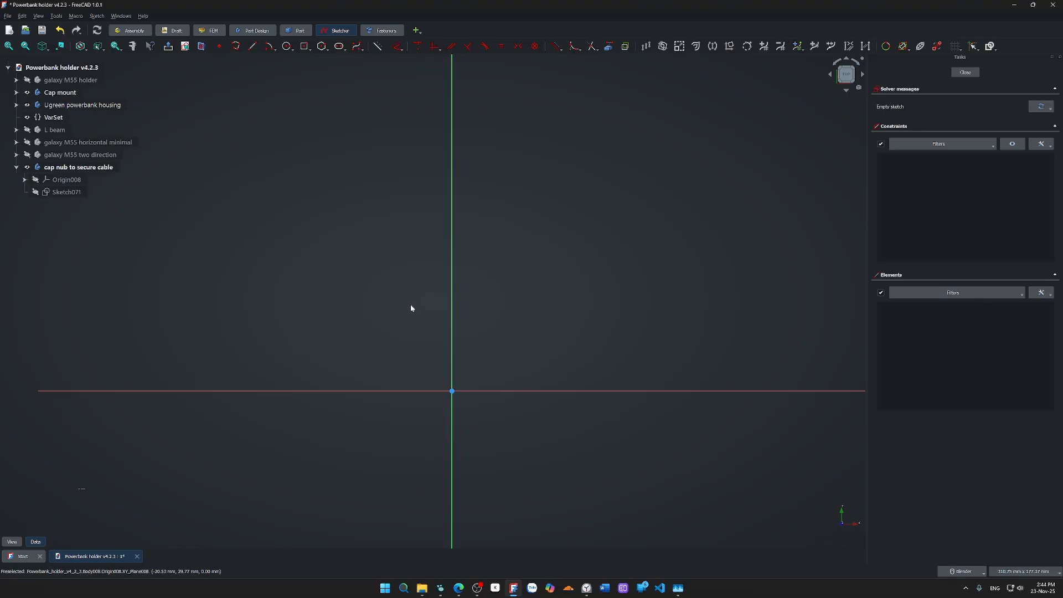
{"action": "left_click", "coordinate": [966, 72]}
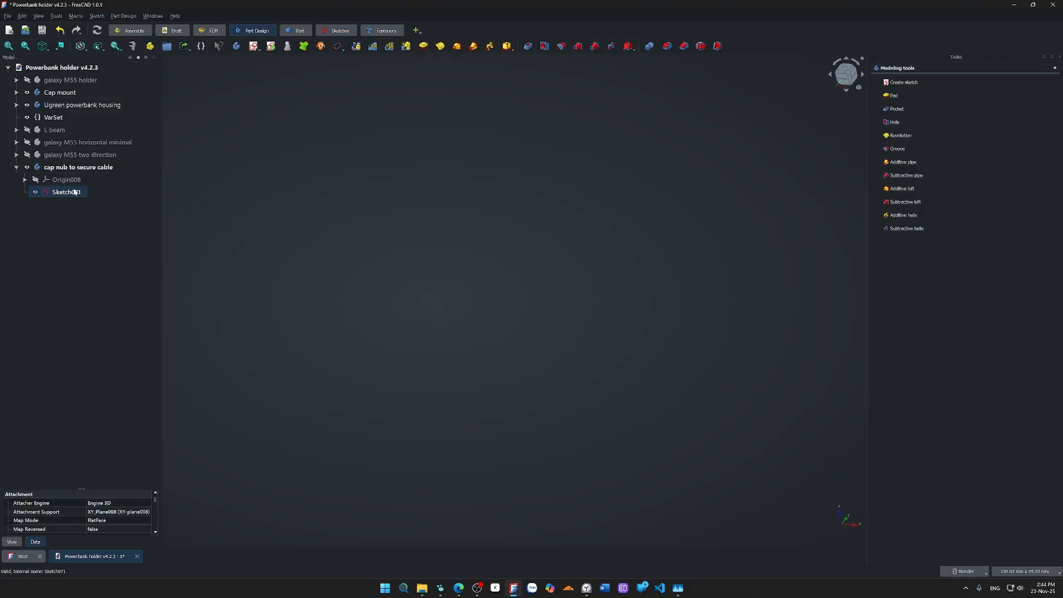
{"action": "key", "text": "Delete"}
- Start a new sketch on the YZ plane of the cap nub body
{"action": "scroll", "coordinate": [380, 297], "scroll_direction": "up", "scroll_amount": 2}
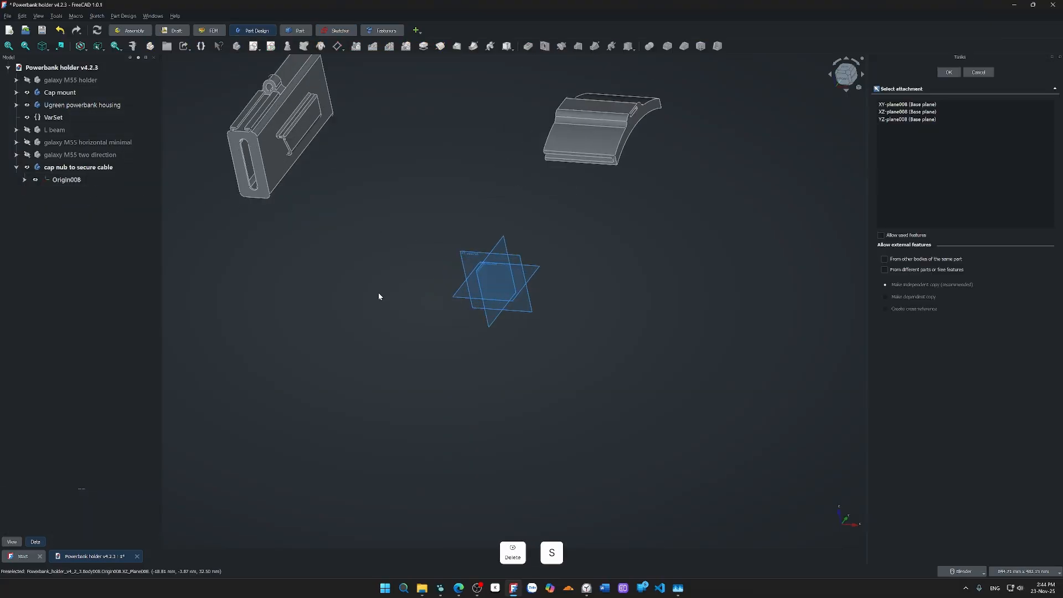
{"action": "middle_click_drag", "start_coordinate": [387, 323], "coordinate": [640, 304]}
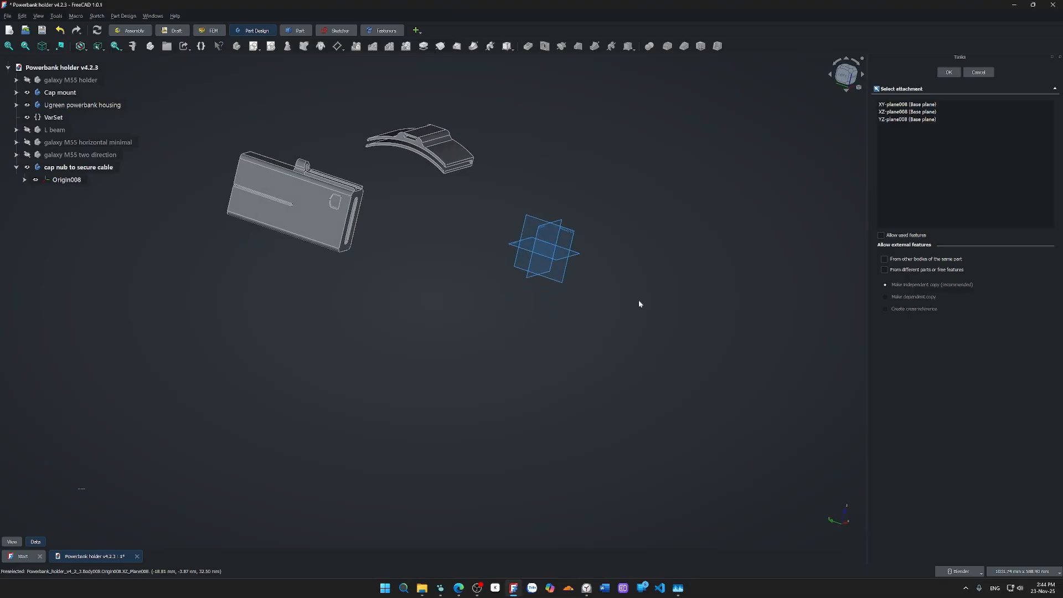
{"action": "left_click", "coordinate": [571, 233]}
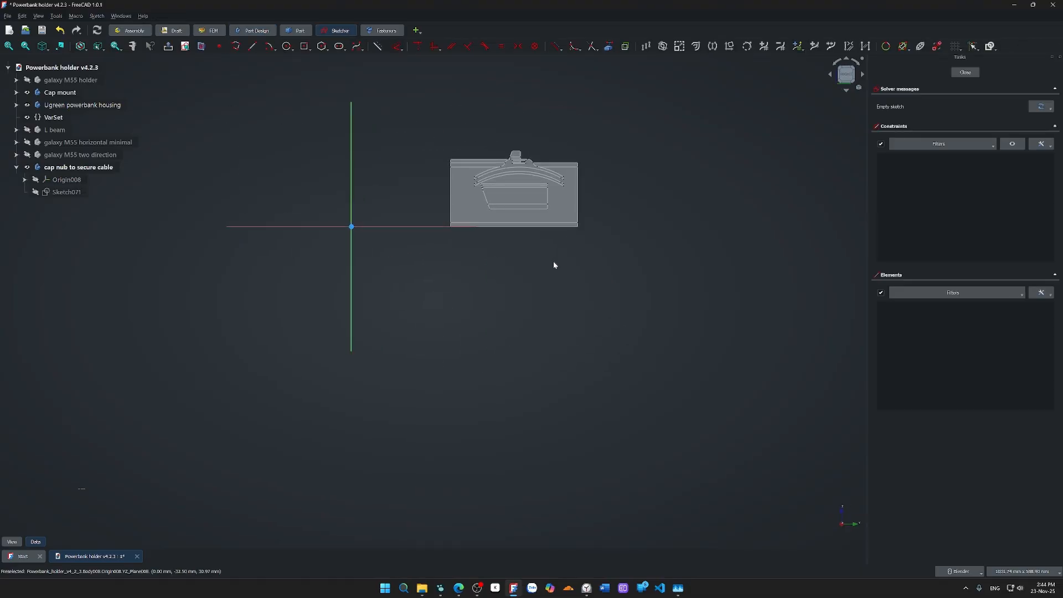
- Facing the sketch plane, draw a wide U-shaped polyline straddling the vertical axis, with short inward horizontal edges at both upper ends
{"action": "key", "text": "shift+Right"}
{"action": "key", "text": "shift+Right"}
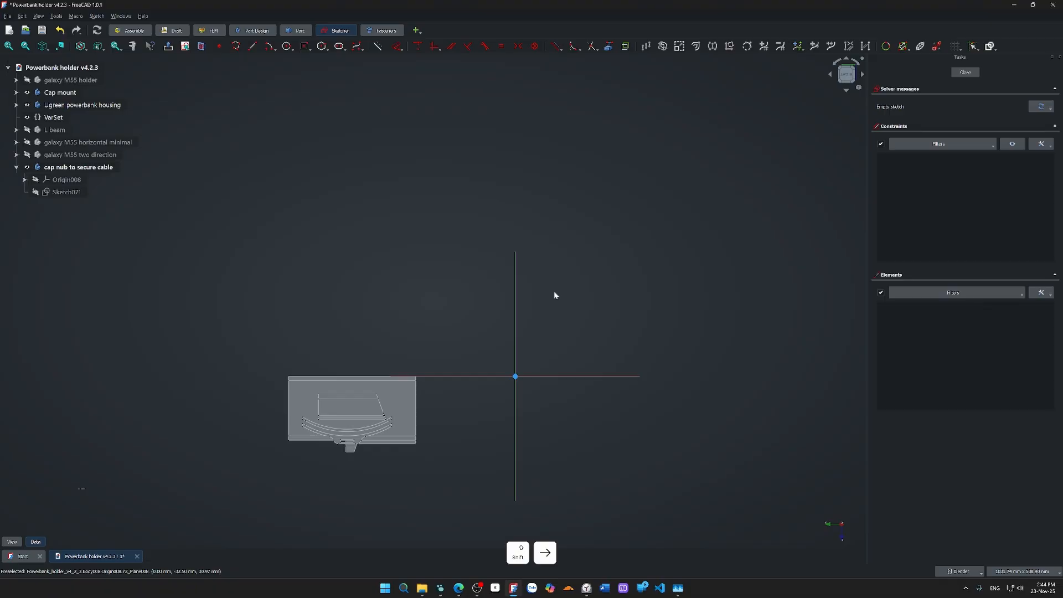
{"action": "scroll", "coordinate": [554, 295], "scroll_direction": "down", "scroll_amount": 3}
{"action": "mouse_move", "coordinate": [556, 294]}
{"action": "middle_mouse_down"}
{"action": "mouse_move", "coordinate": [480, 225]}
{"action": "mouse_move", "coordinate": [441, 358]}
{"action": "mouse_move", "coordinate": [366, 285]}
{"action": "mouse_move", "coordinate": [415, 396]}
{"action": "mouse_move", "coordinate": [382, 393]}
{"action": "mouse_move", "coordinate": [521, 399]}
{"action": "mouse_move", "coordinate": [629, 372]}
{"action": "mouse_move", "coordinate": [653, 356]}
{"action": "middle_mouse_up"}
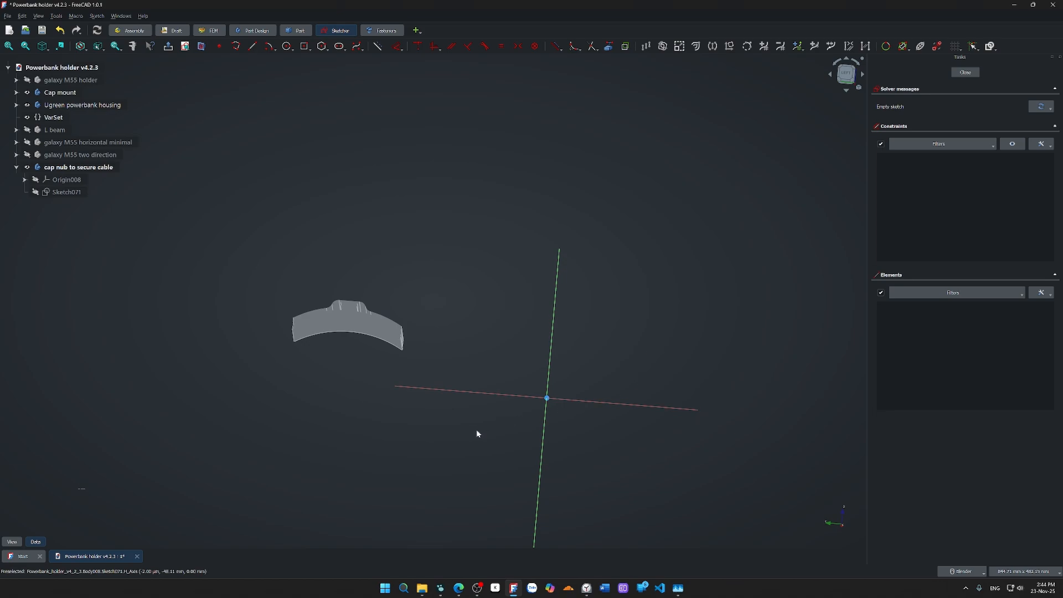
{"action": "middle_click_drag", "start_coordinate": [480, 434], "coordinate": [481, 445]}
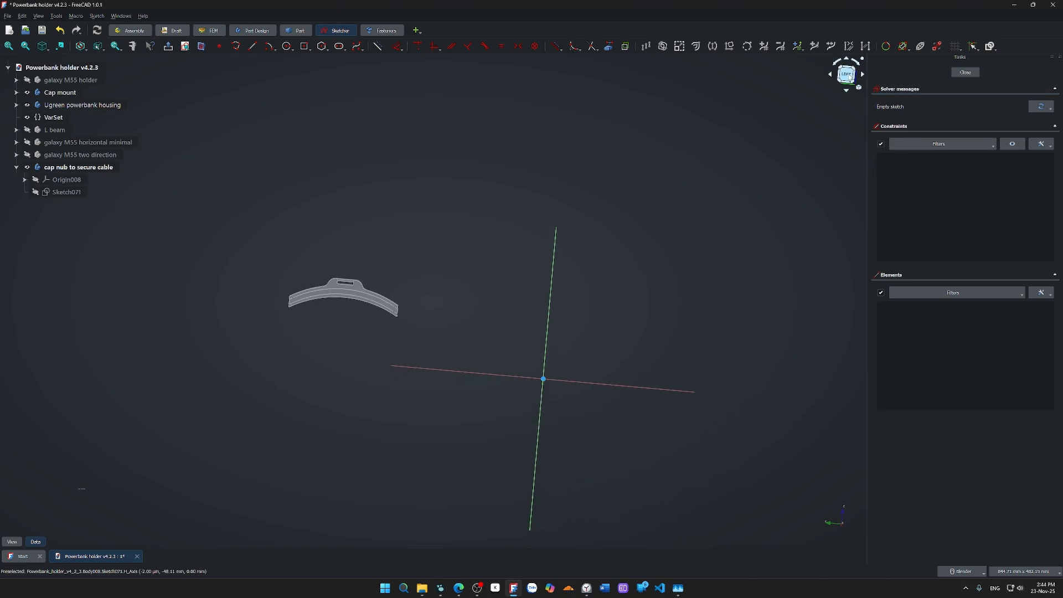
{"action": "left_click", "coordinate": [848, 74]}
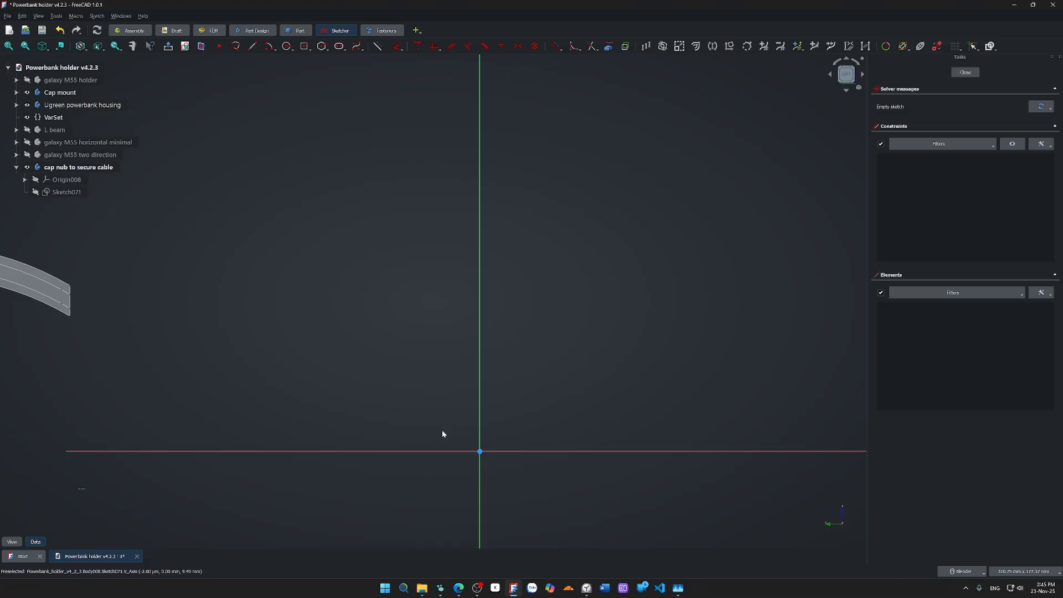
{"action": "key", "text": "g"}
{"action": "key", "text": "m"}
{"action": "left_click", "coordinate": [395, 324]}
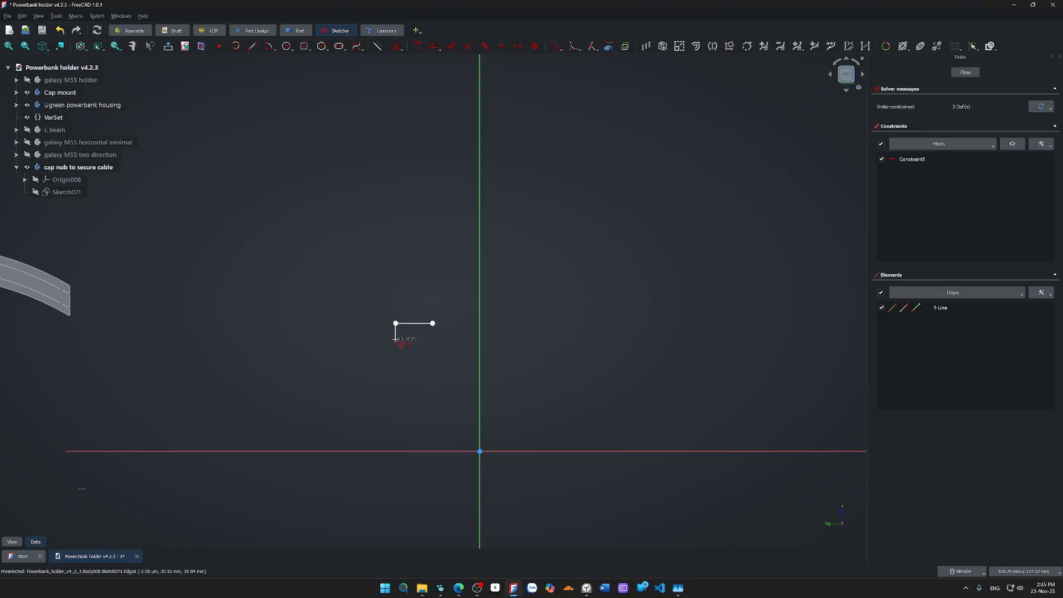
{"action": "left_click", "coordinate": [395, 406]}
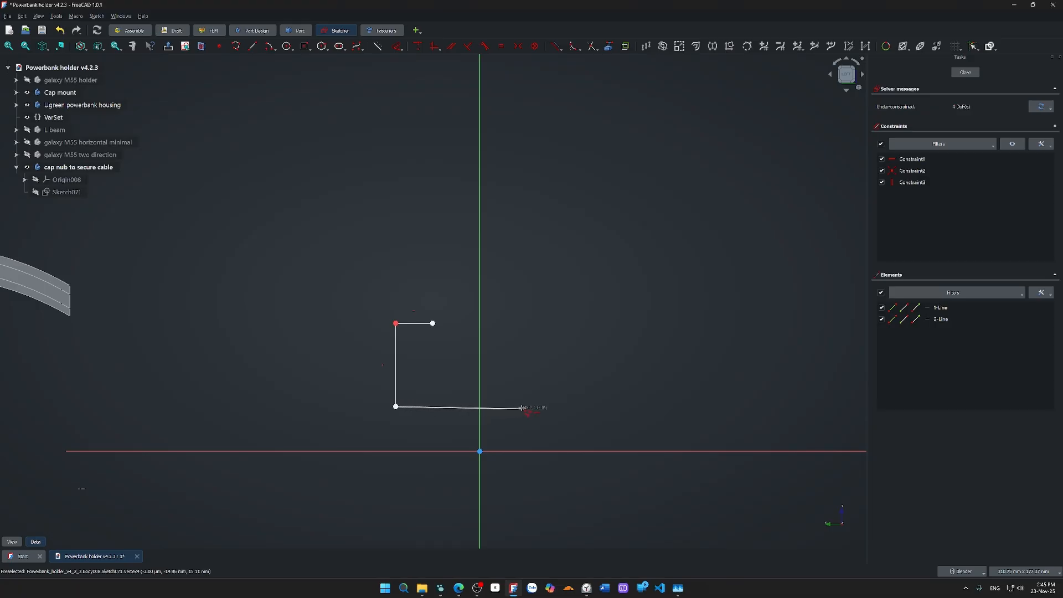
{"action": "left_click", "coordinate": [545, 407]}
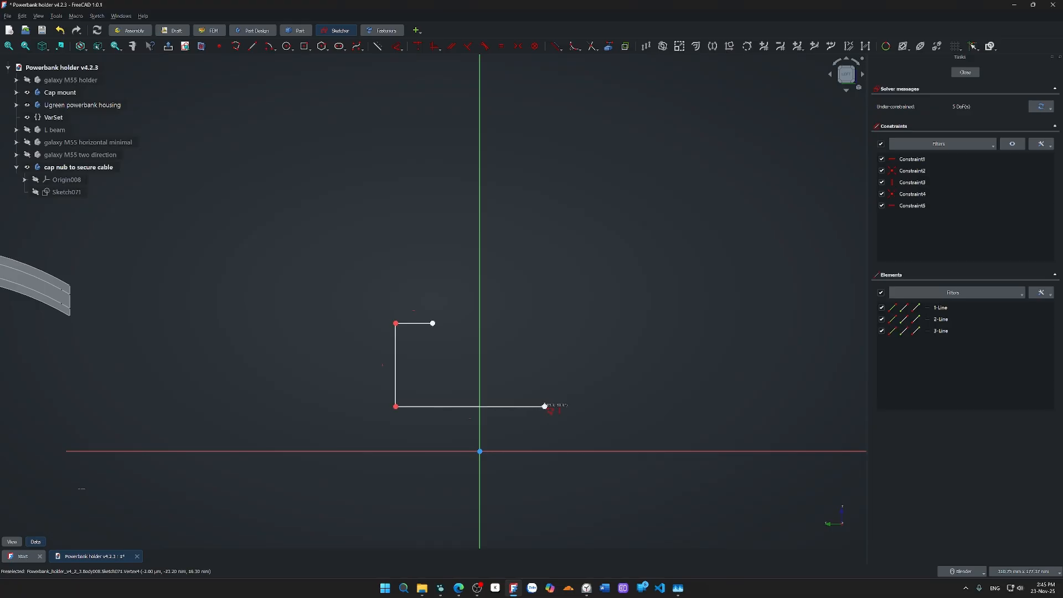
{"action": "left_click", "coordinate": [545, 322]}
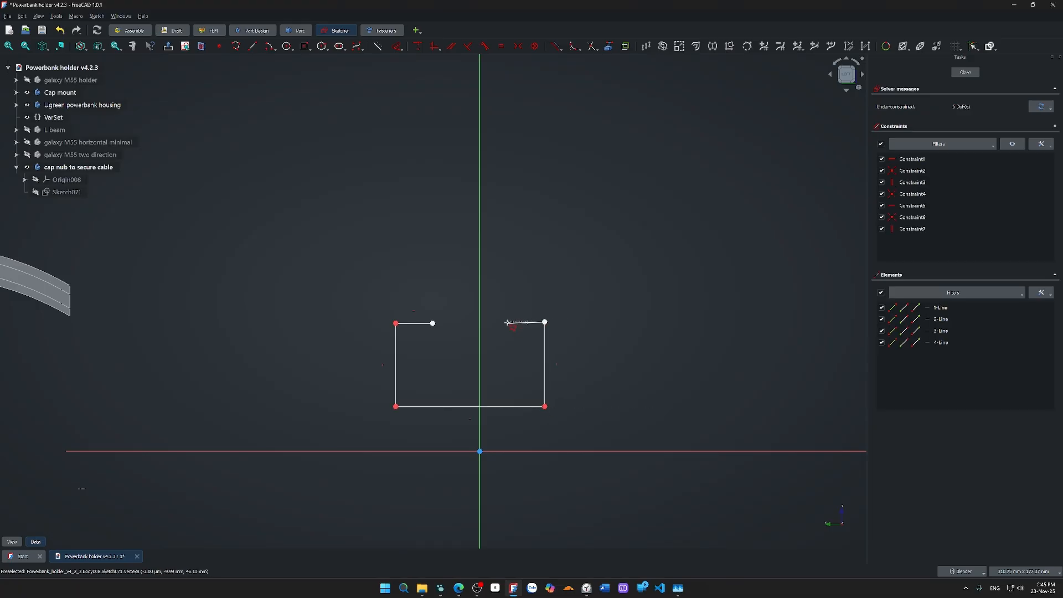
{"action": "left_click", "coordinate": [511, 321]}
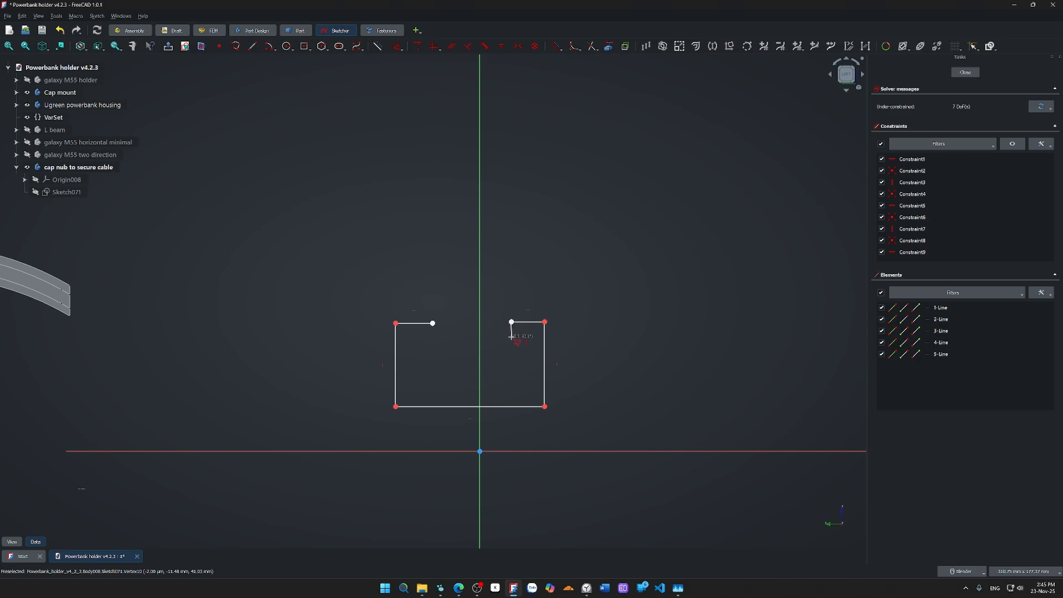
- Draw the right lip's short inner edge and underside, and delete the overlong vertical segment descending from it
{"action": "left_click", "coordinate": [511, 337]}
{"action": "left_click", "coordinate": [532, 338]}
{"action": "left_click", "coordinate": [533, 391]}
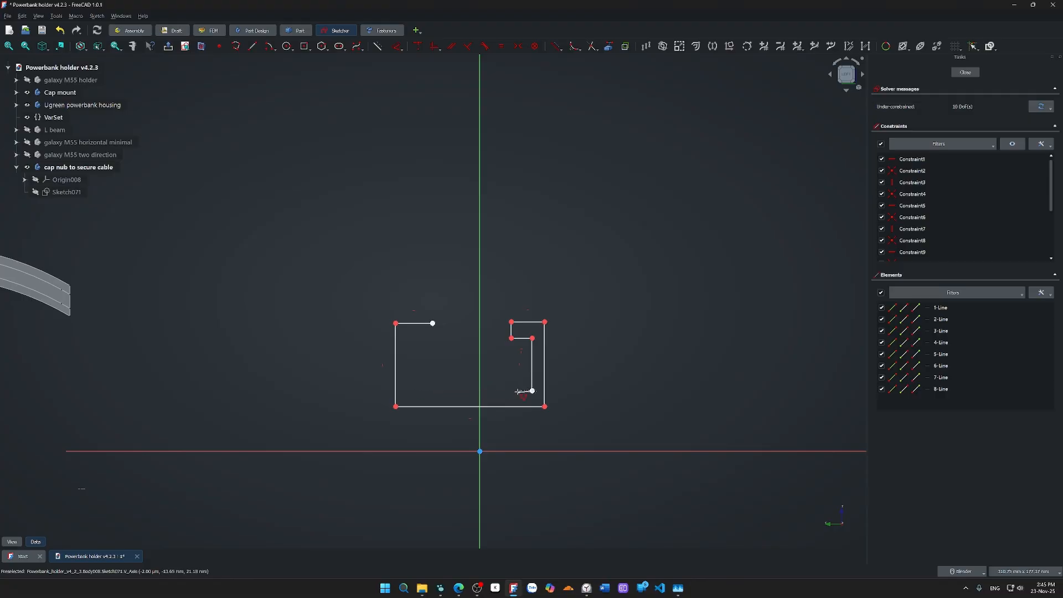
{"action": "left_click", "coordinate": [531, 372]}
{"action": "key", "text": "Delete"}
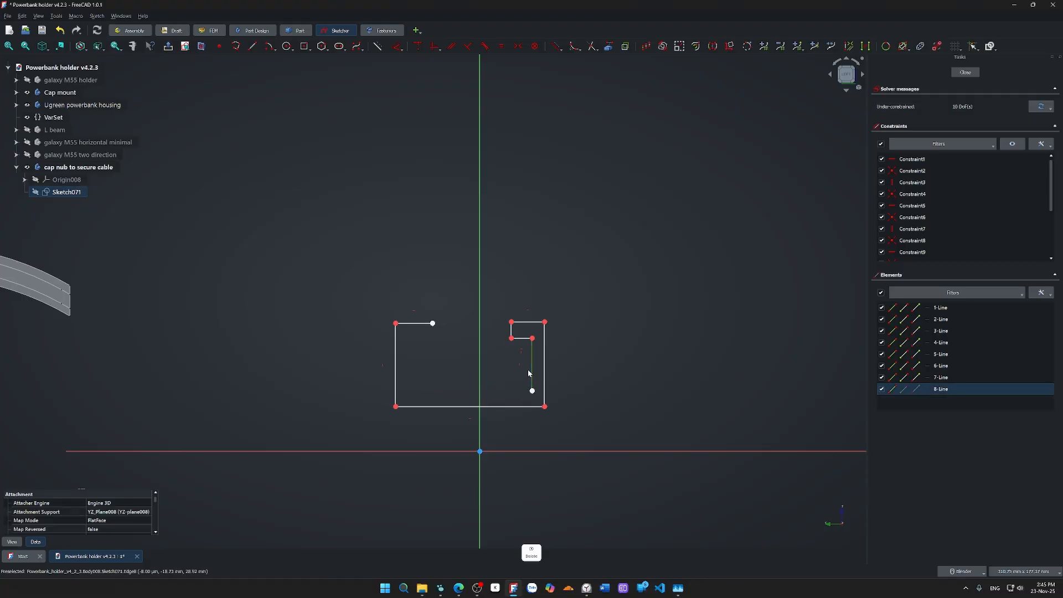
- Finish the T-shaped slot outline with a shorter right side, close the profile, and constrain the left lip's slanted end vertical
{"action": "key", "text": "g"}
{"action": "key", "text": "m"}
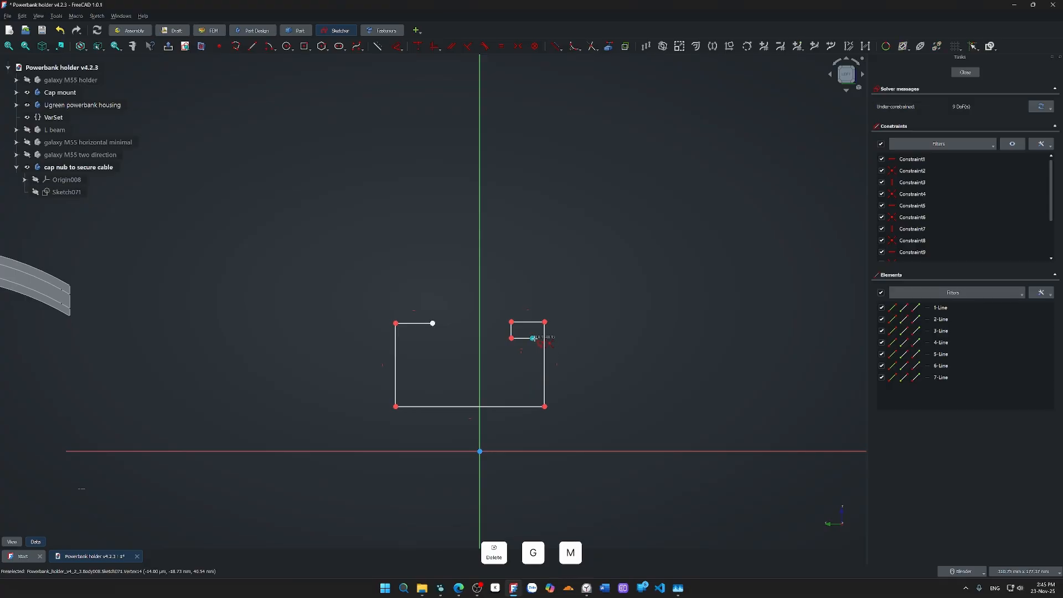
{"action": "left_click", "coordinate": [532, 339]}
{"action": "left_click", "coordinate": [533, 355]}
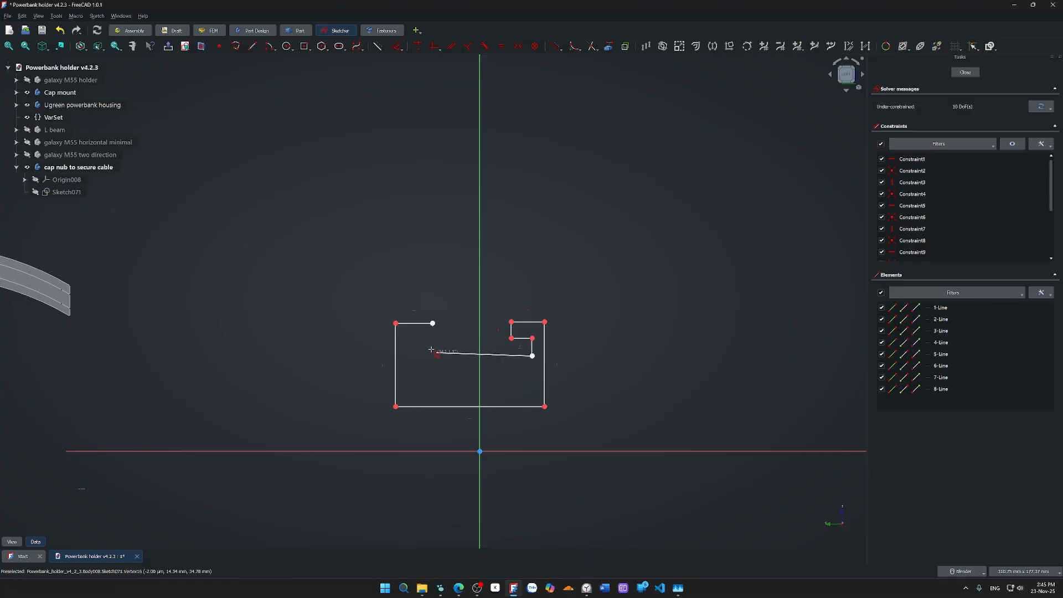
{"action": "left_click", "coordinate": [413, 356]}
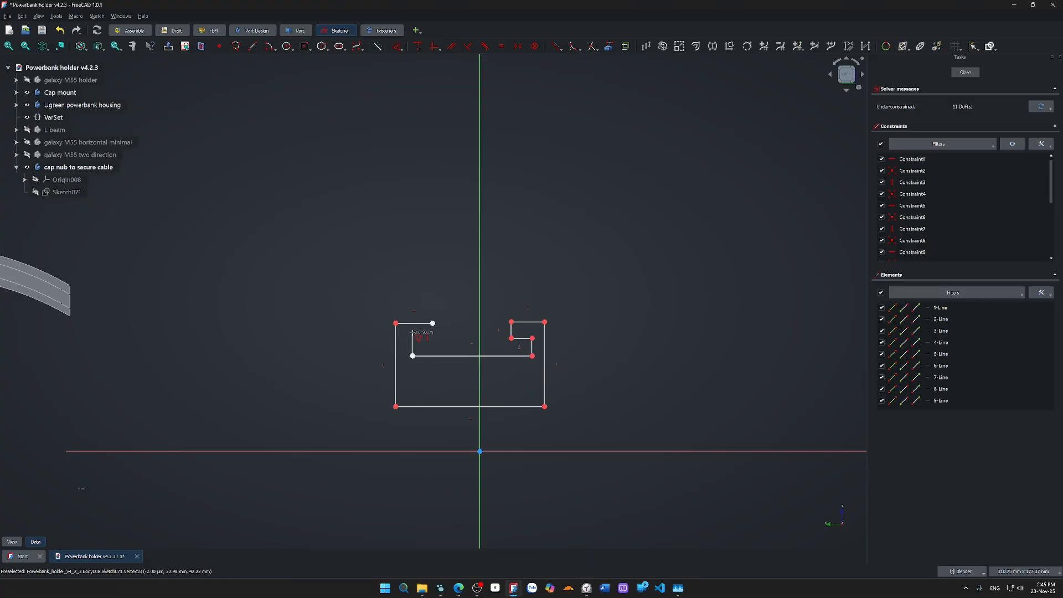
{"action": "left_click", "coordinate": [412, 333]}
{"action": "scroll", "coordinate": [435, 333], "scroll_direction": "up", "scroll_amount": 5}
{"action": "left_click", "coordinate": [434, 334]}
{"action": "left_click", "coordinate": [429, 306]}
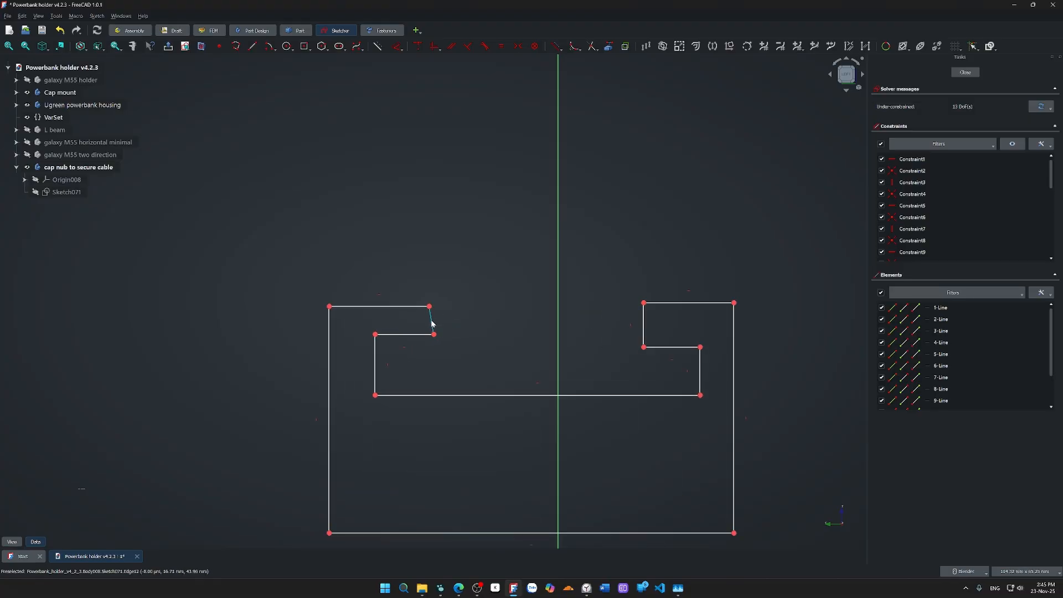
{"action": "left_click", "coordinate": [431, 320]}
{"action": "key", "text": "v"}
- Draw a 7 mm diameter circle centred on the vertical axis, between the slot floor and the profile's bottom edge
{"action": "scroll", "coordinate": [447, 330], "scroll_direction": "down", "scroll_amount": 3}
{"action": "key", "text": "g"}
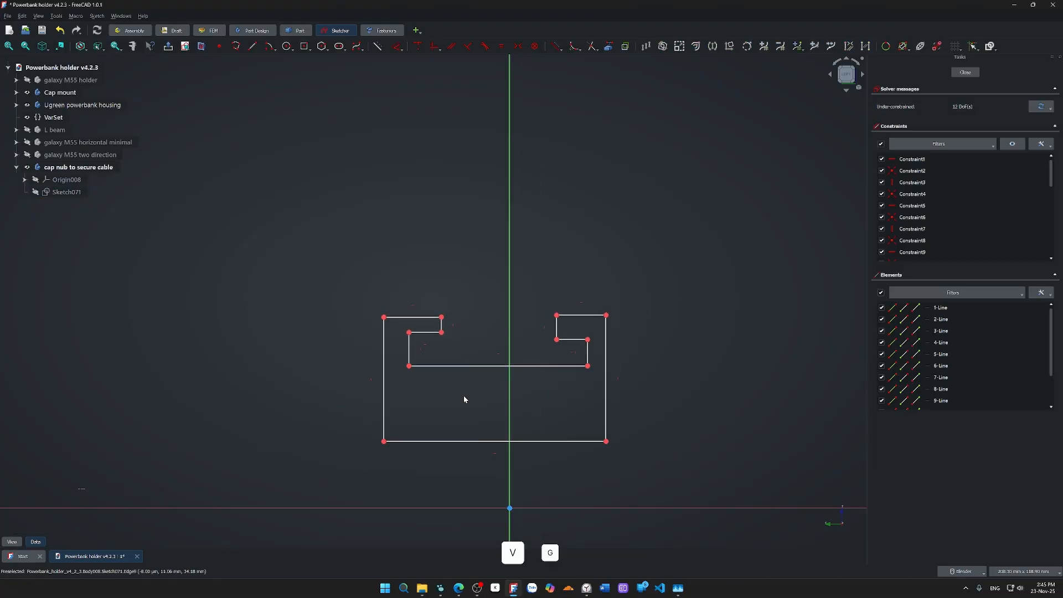
{"action": "key", "text": "c"}
{"action": "left_click", "coordinate": [510, 404]}
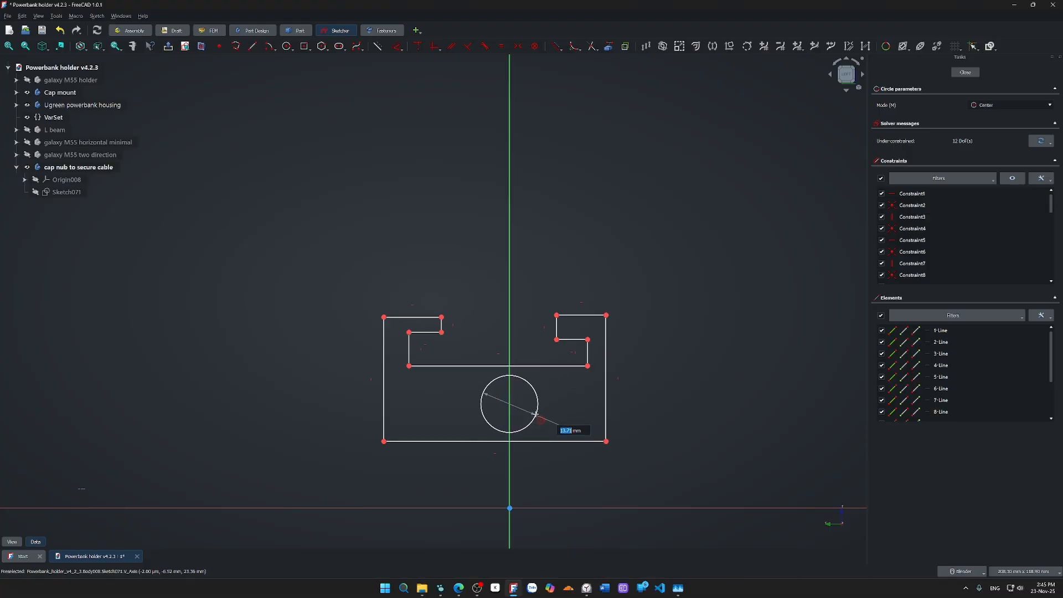
{"action": "type", "text": "7"}
{"action": "key", "text": "Return"}
{"action": "right_click", "coordinate": [568, 425]}
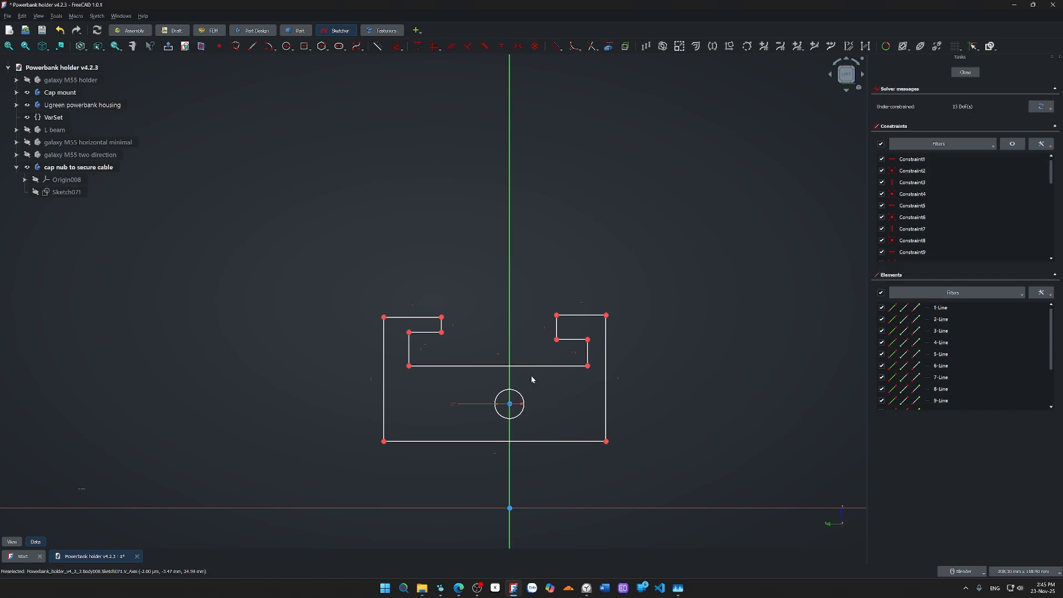
- Extend the left lip towards the vertical axis, lower the profile's bottom edge, and constrain that edge coincident with the sketch origin
{"action": "left_click_drag", "start_coordinate": [442, 333], "coordinate": [473, 336]}
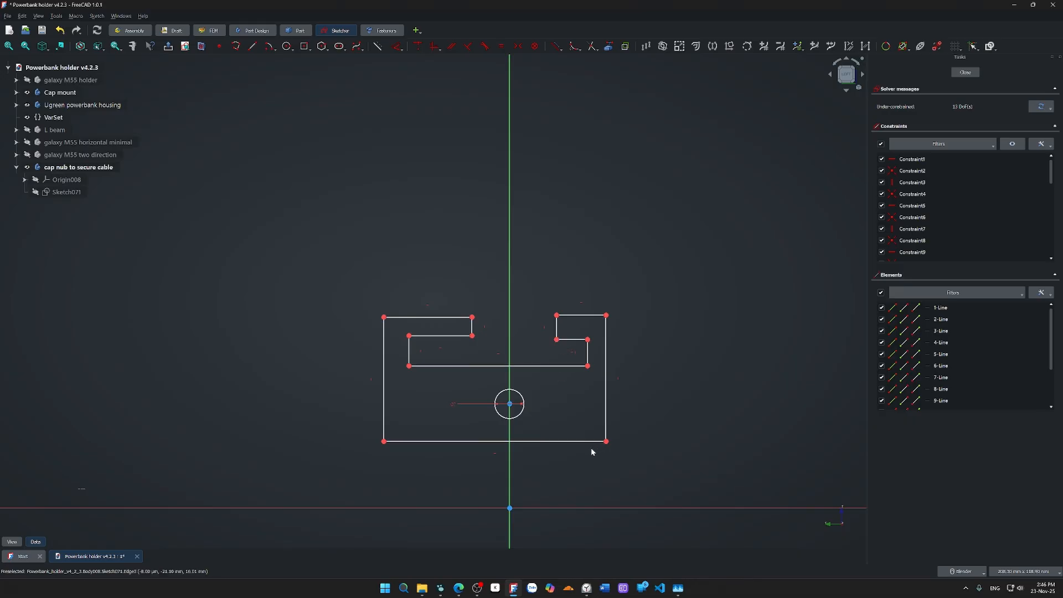
{"action": "left_click_drag", "start_coordinate": [585, 443], "coordinate": [591, 501]}
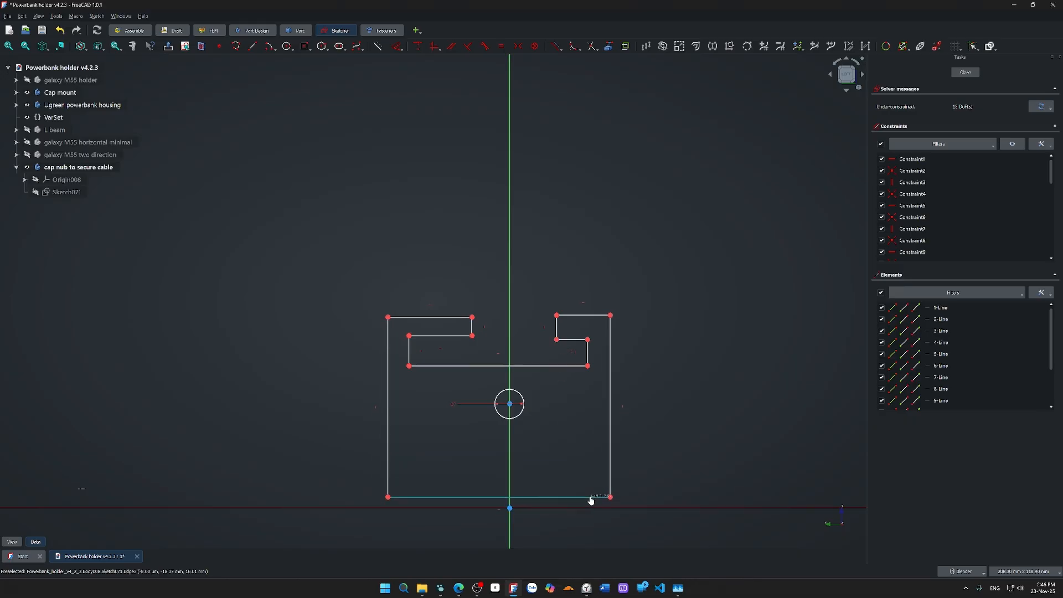
{"action": "left_click", "coordinate": [510, 509]}
{"action": "left_click", "coordinate": [518, 498]}
{"action": "key", "text": "c"}
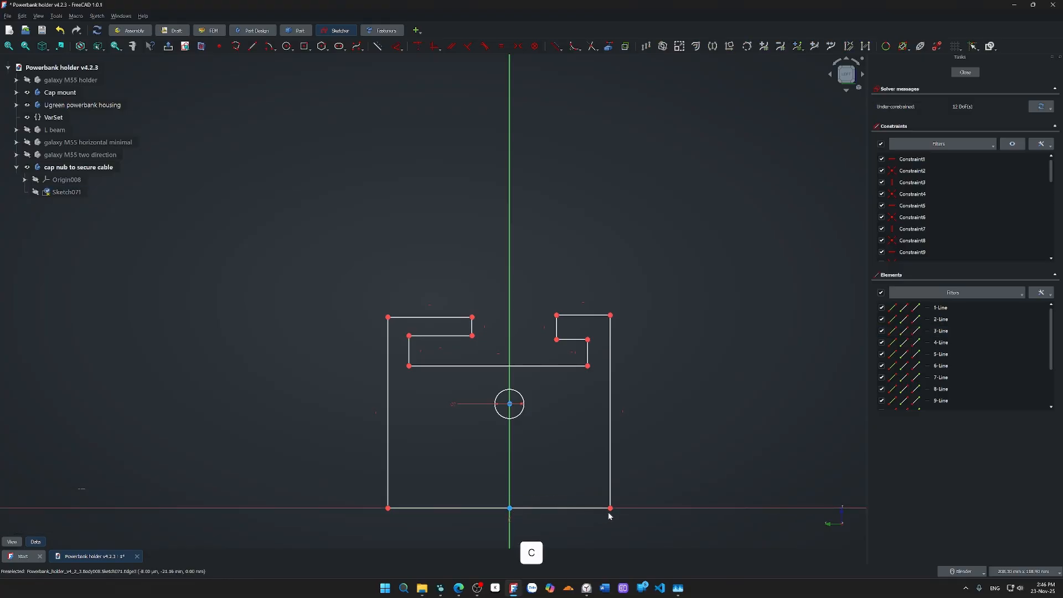
- Constrain the two bottom corners of the profile symmetric about the sketch origin
{"action": "left_click", "coordinate": [610, 509]}
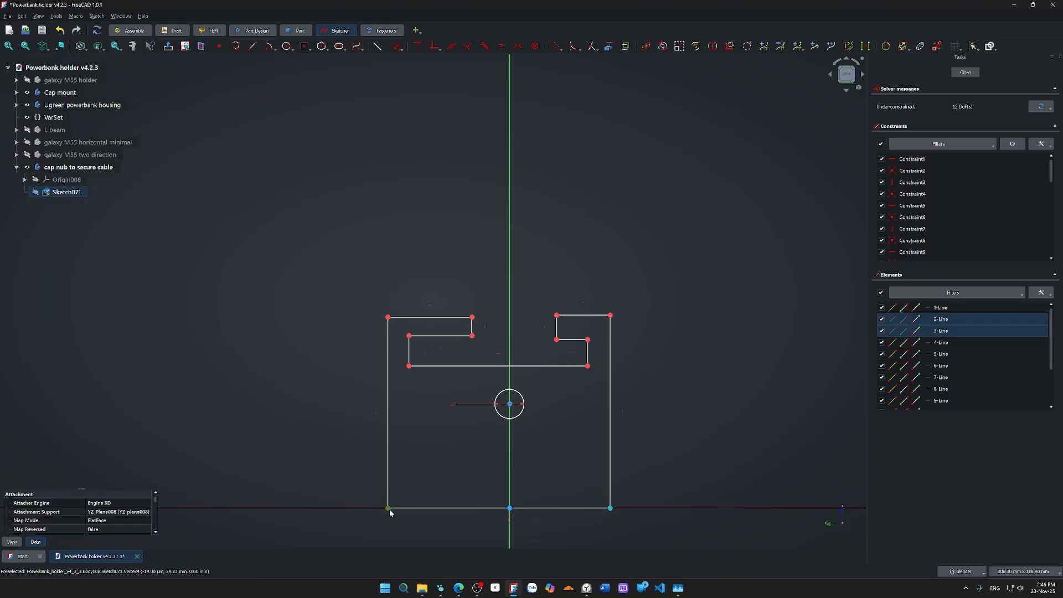
{"action": "key", "text": "s"}
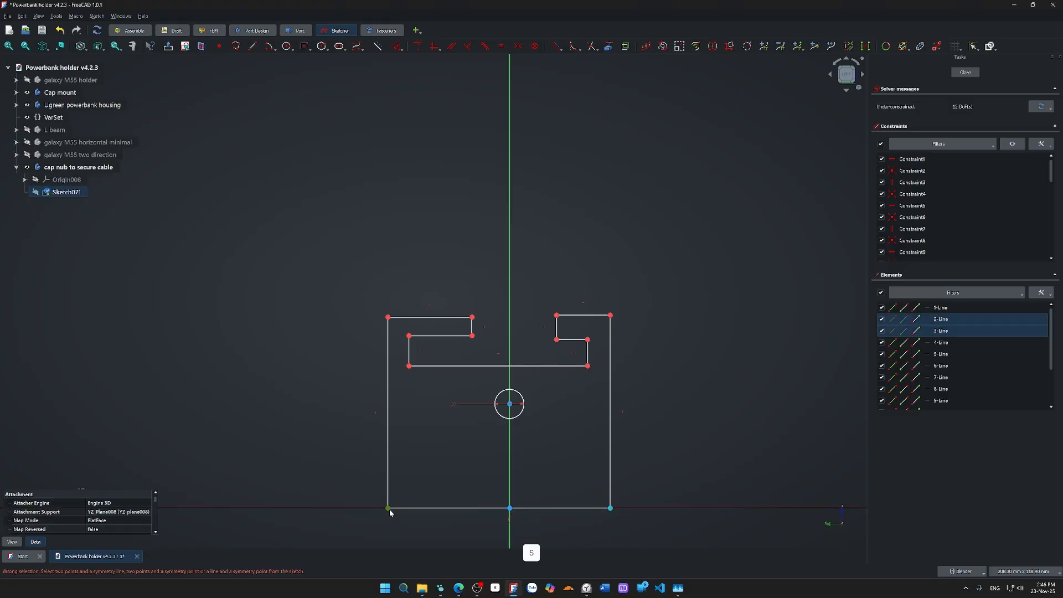
{"action": "left_click", "coordinate": [422, 490]}
{"action": "mouse_move", "coordinate": [610, 509]}
{"action": "left_mouse_down"}
{"action": "mouse_move", "coordinate": [629, 513]}
{"action": "mouse_move", "coordinate": [621, 525]}
{"action": "left_mouse_up"}
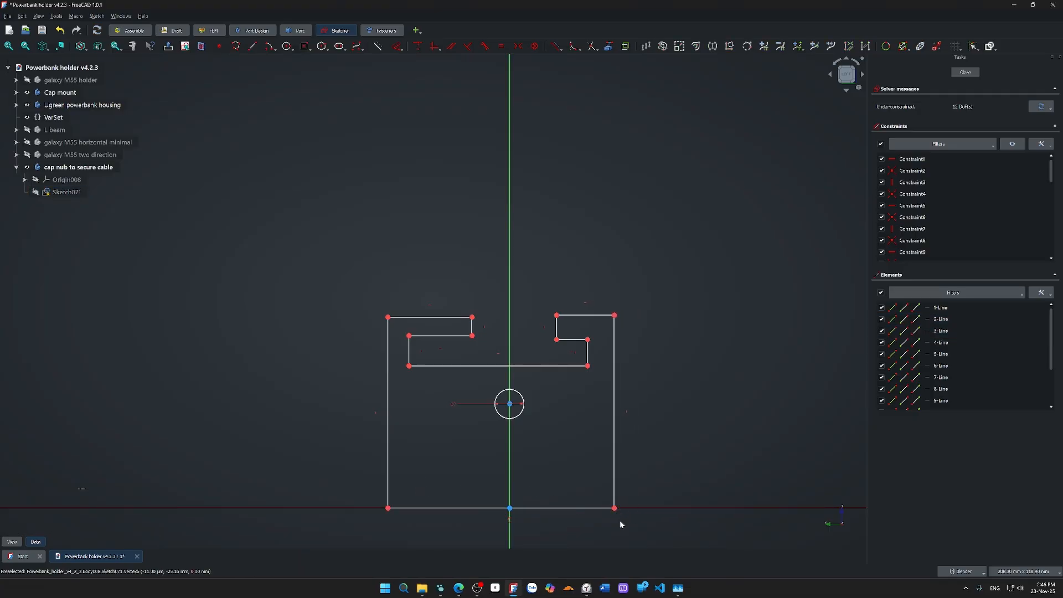
{"action": "left_click", "coordinate": [615, 508]}
{"action": "left_click", "coordinate": [388, 509]}
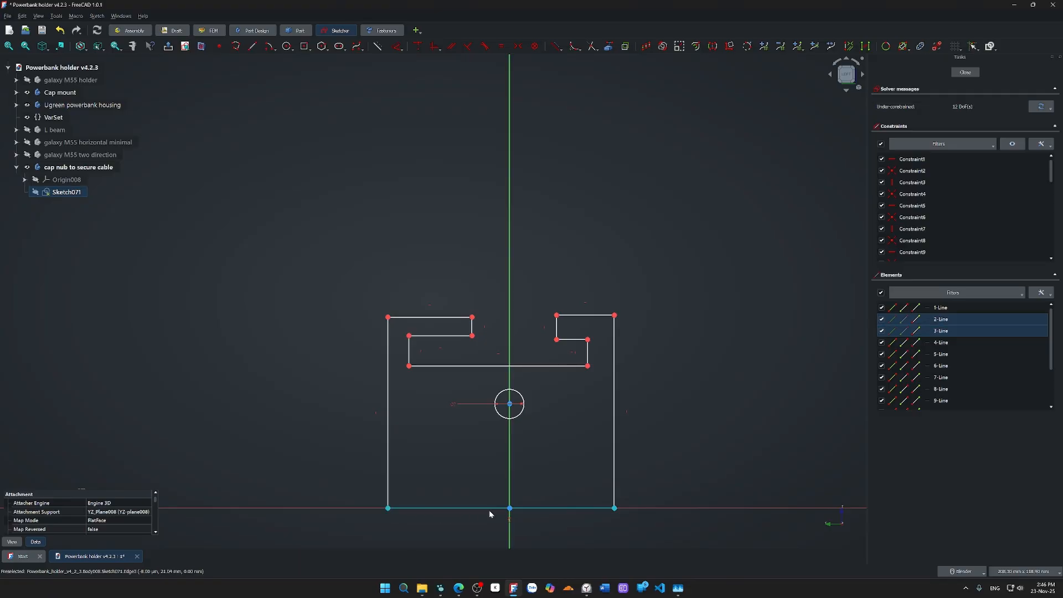
{"action": "key", "text": "s"}
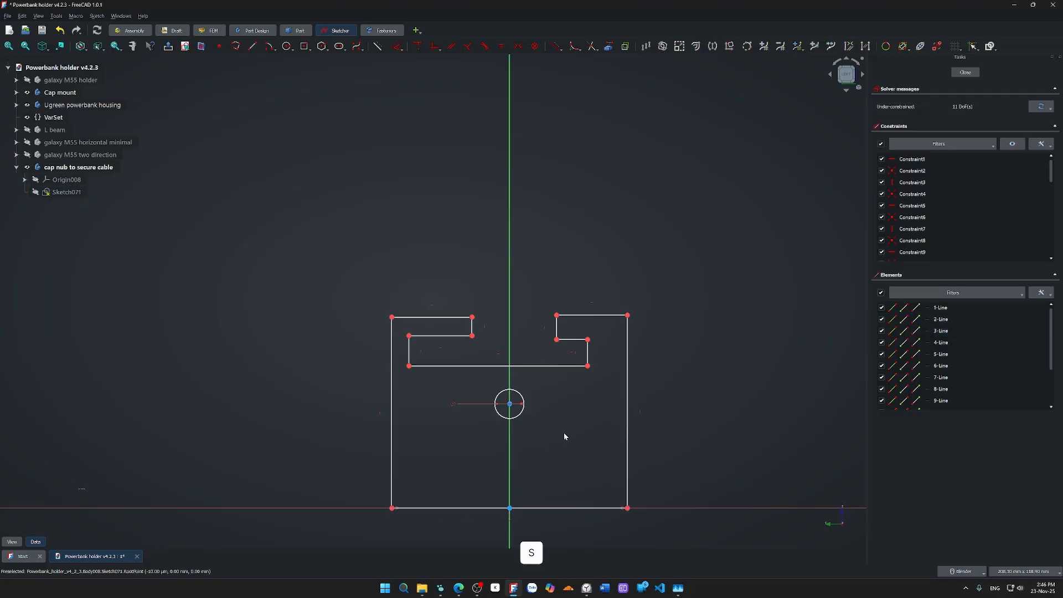
- Constrain the slot's two floor corners and its two outer upper corners symmetric about the vertical axis
{"action": "left_click", "coordinate": [414, 366]}
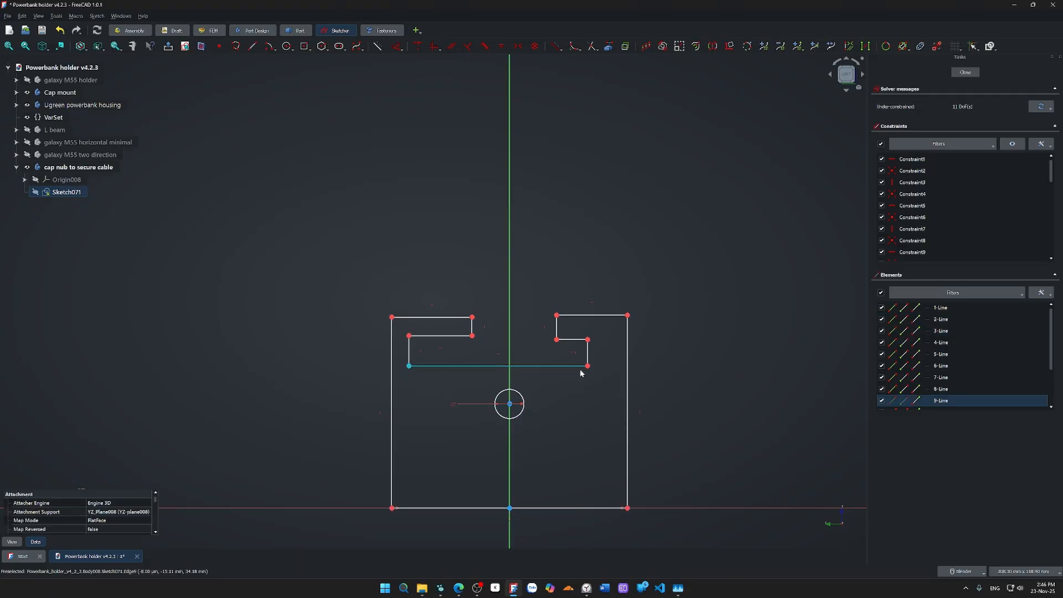
{"action": "left_click", "coordinate": [512, 335]}
{"action": "key", "text": "s"}
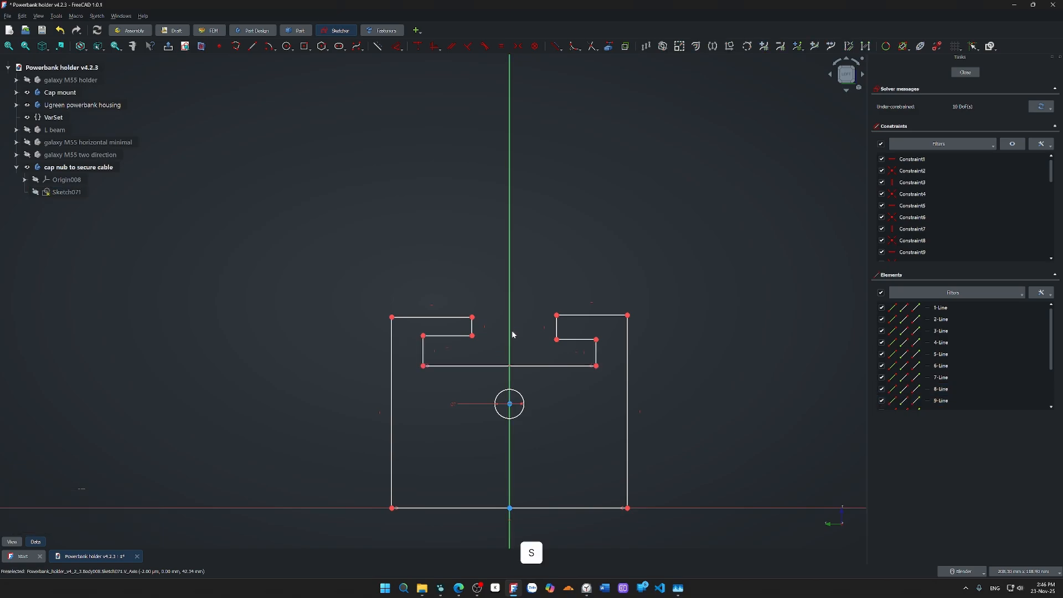
{"action": "left_click", "coordinate": [472, 335]}
{"action": "left_click", "coordinate": [600, 339]}
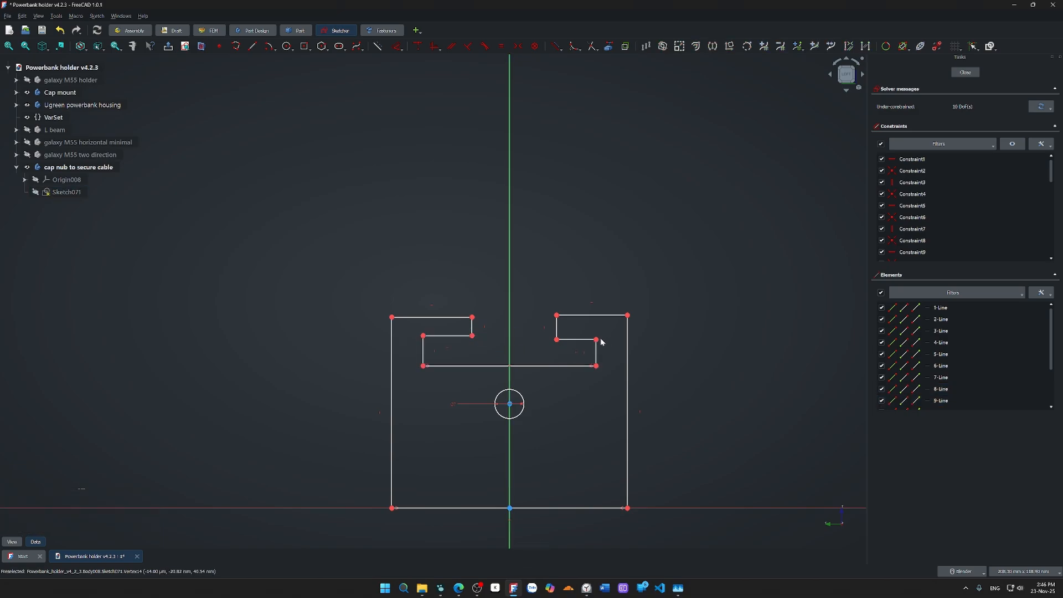
{"action": "left_click", "coordinate": [597, 339]}
{"action": "left_click", "coordinate": [423, 336]}
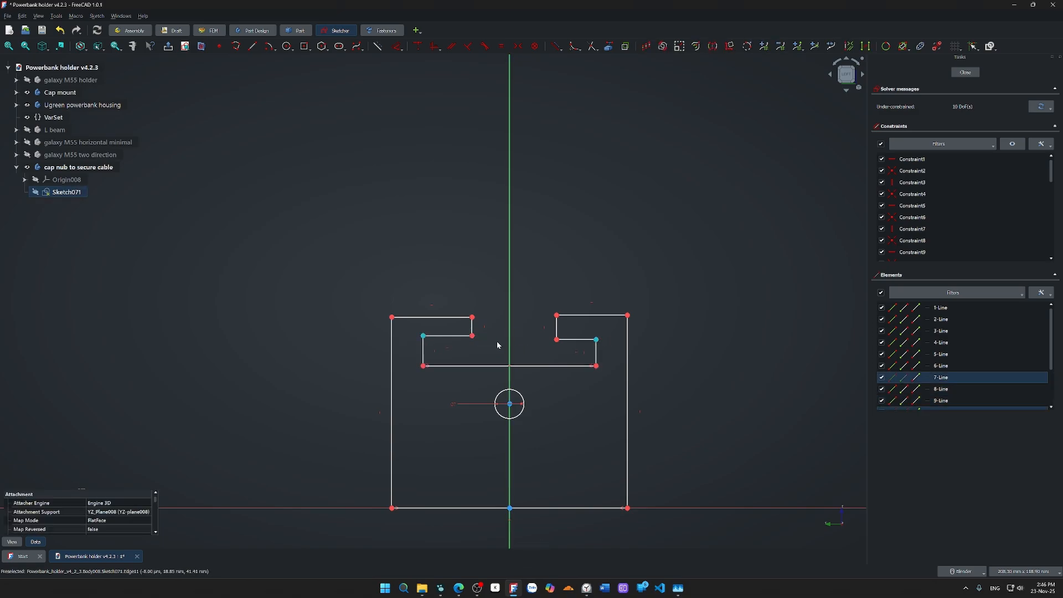
{"action": "left_click", "coordinate": [510, 347]}
{"action": "key", "text": "s"}
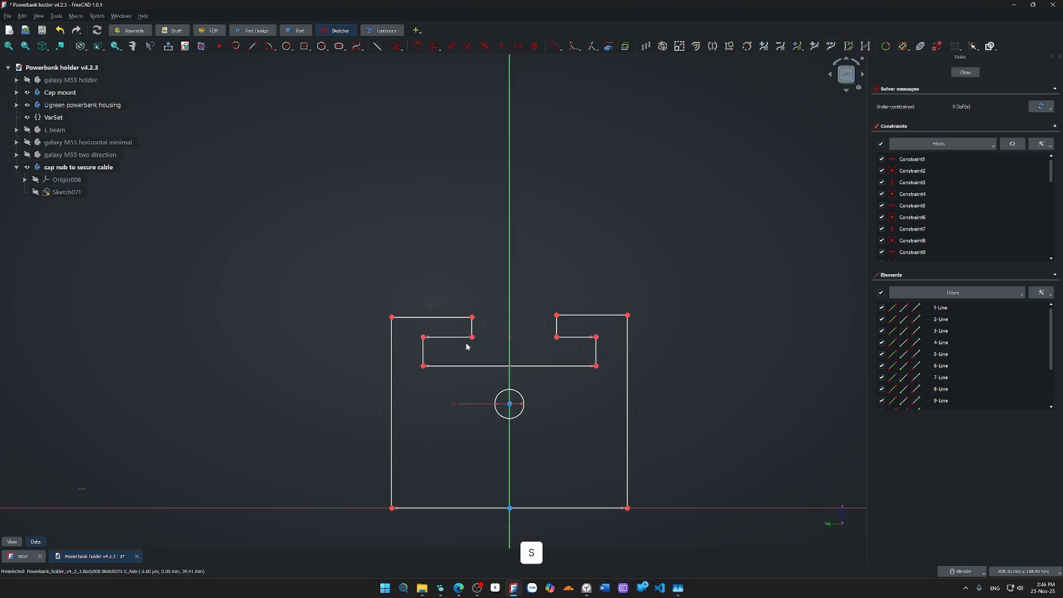
- Constrain the profile's outer top corners symmetric about the vertical axis, and raise the top edges to thicken both lips
{"action": "left_click", "coordinate": [393, 318]}
{"action": "left_click", "coordinate": [628, 316]}
{"action": "left_click", "coordinate": [510, 313]}
{"action": "key", "text": "s"}
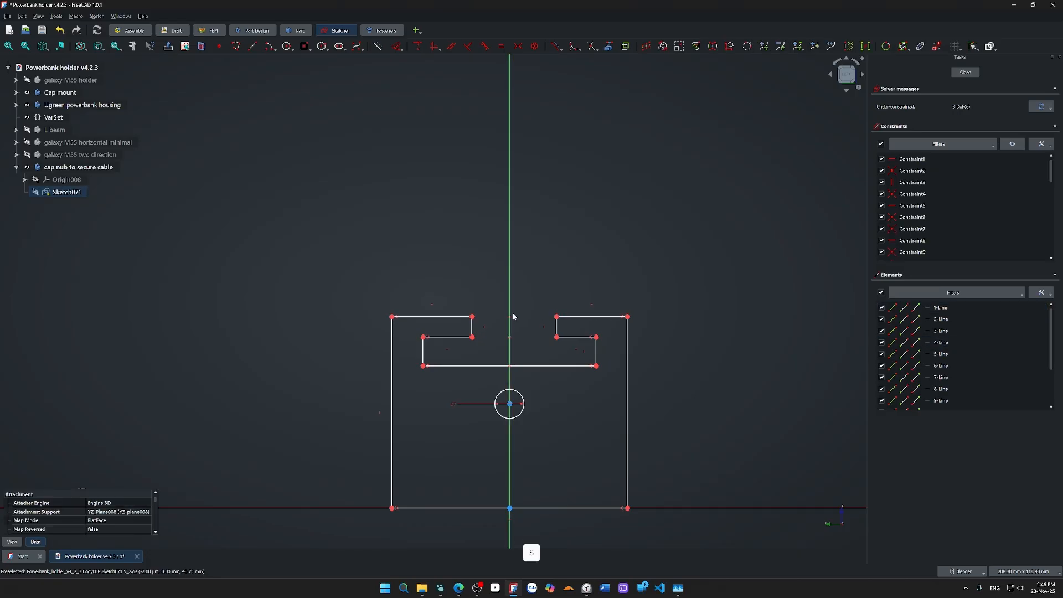
{"action": "left_click", "coordinate": [557, 317]}
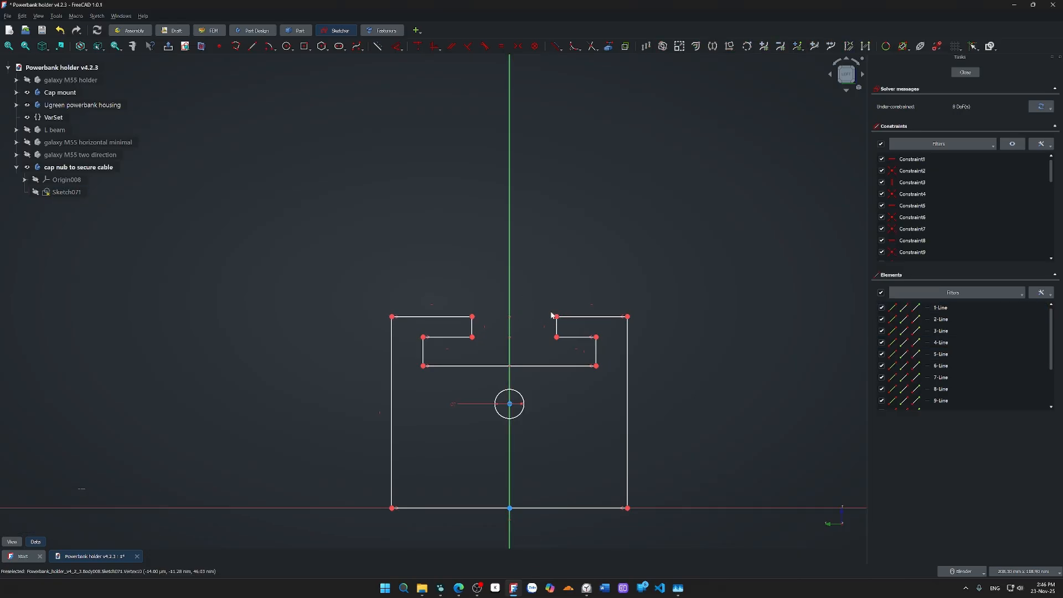
{"action": "left_click_drag", "start_coordinate": [556, 317], "coordinate": [550, 295]}
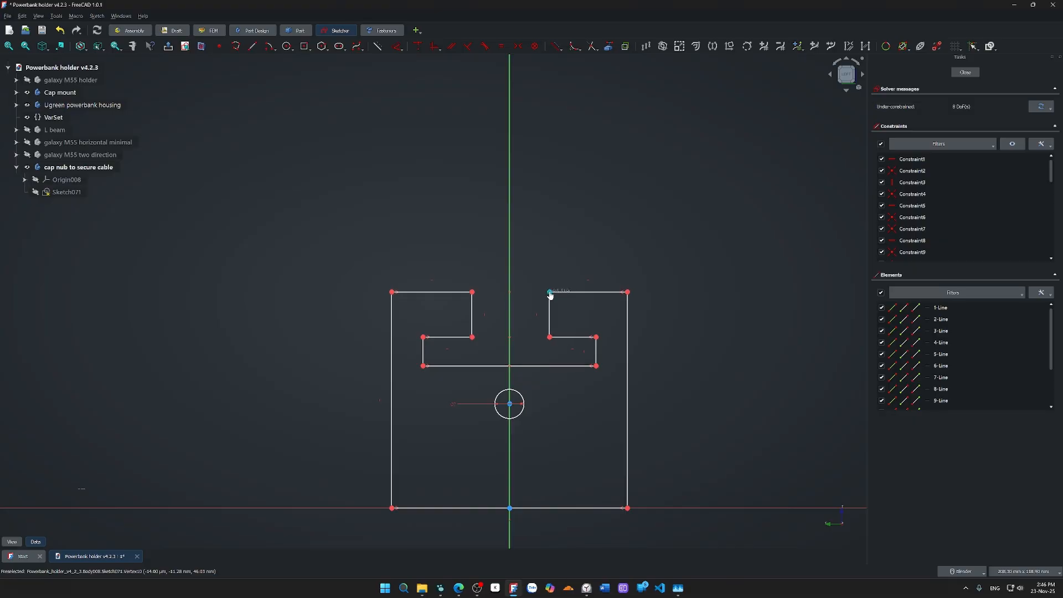
- Constrain the two lips' lower inner corners symmetric about the vertical axis, then reshape the slot and lips and narrow the outer profile
{"action": "left_click", "coordinate": [550, 336]}
{"action": "left_click", "coordinate": [472, 336]}
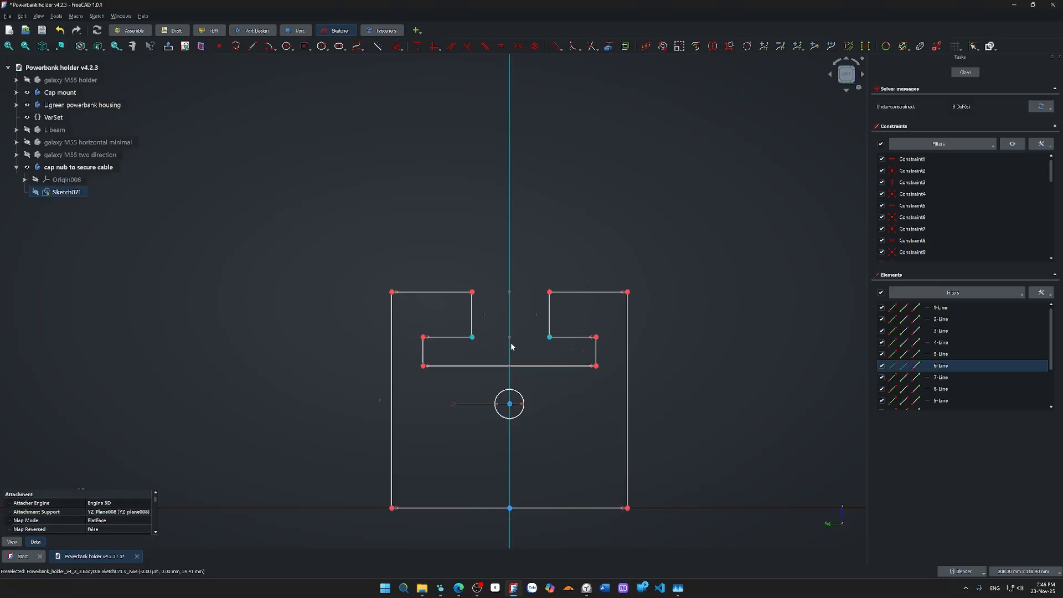
{"action": "left_click", "coordinate": [510, 347]}
{"action": "key", "text": "s"}
{"action": "mouse_move", "coordinate": [597, 337]}
{"action": "left_mouse_down"}
{"action": "mouse_move", "coordinate": [591, 348]}
{"action": "mouse_move", "coordinate": [603, 340]}
{"action": "mouse_move", "coordinate": [599, 317]}
{"action": "mouse_move", "coordinate": [601, 331]}
{"action": "left_mouse_up"}
{"action": "mouse_move", "coordinate": [549, 292]}
{"action": "left_mouse_down"}
{"action": "mouse_move", "coordinate": [560, 294]}
{"action": "mouse_move", "coordinate": [545, 309]}
{"action": "left_mouse_up"}
{"action": "mouse_move", "coordinate": [623, 308]}
{"action": "left_mouse_down"}
{"action": "mouse_move", "coordinate": [630, 314]}
{"action": "mouse_move", "coordinate": [619, 295]}
{"action": "left_mouse_up"}
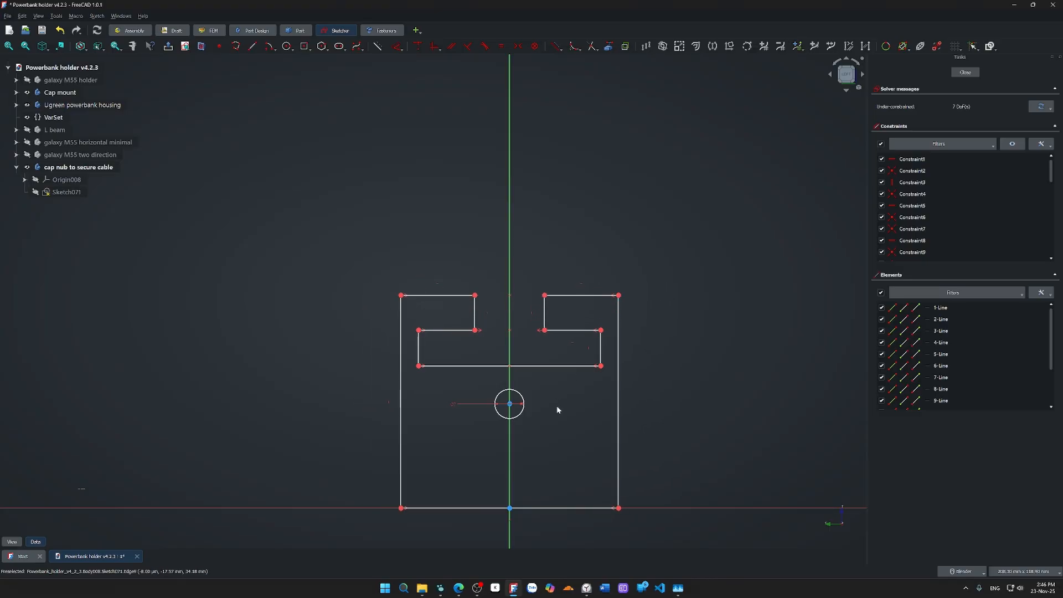
- Place a point where the slot floor crosses the vertical axis, and lower the circle and the slot floor
{"action": "key", "text": "g"}
{"action": "key", "text": "y"}
{"action": "left_click", "coordinate": [510, 368]}
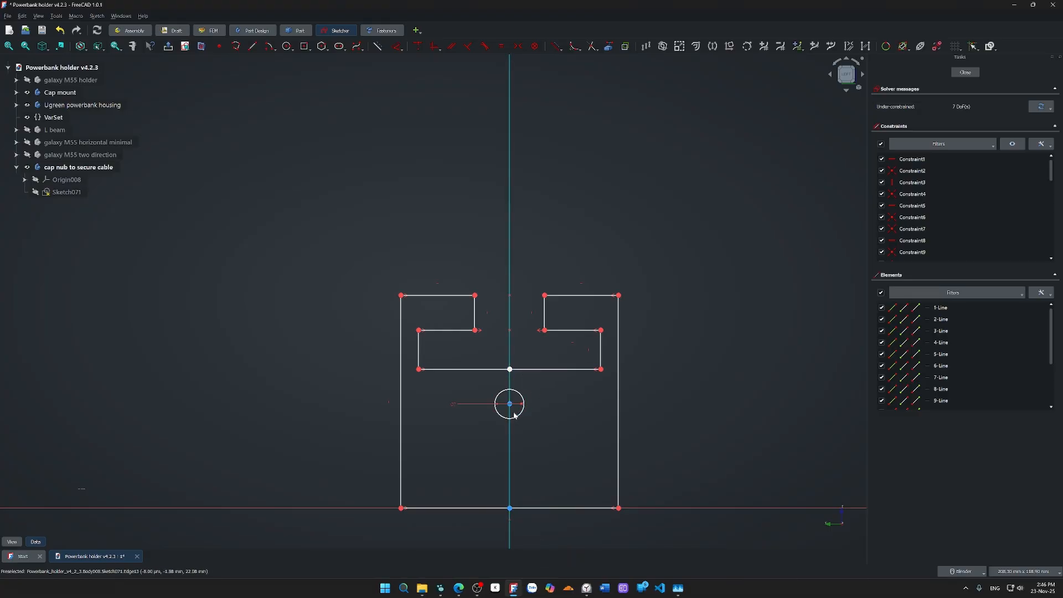
{"action": "left_click", "coordinate": [510, 508]}
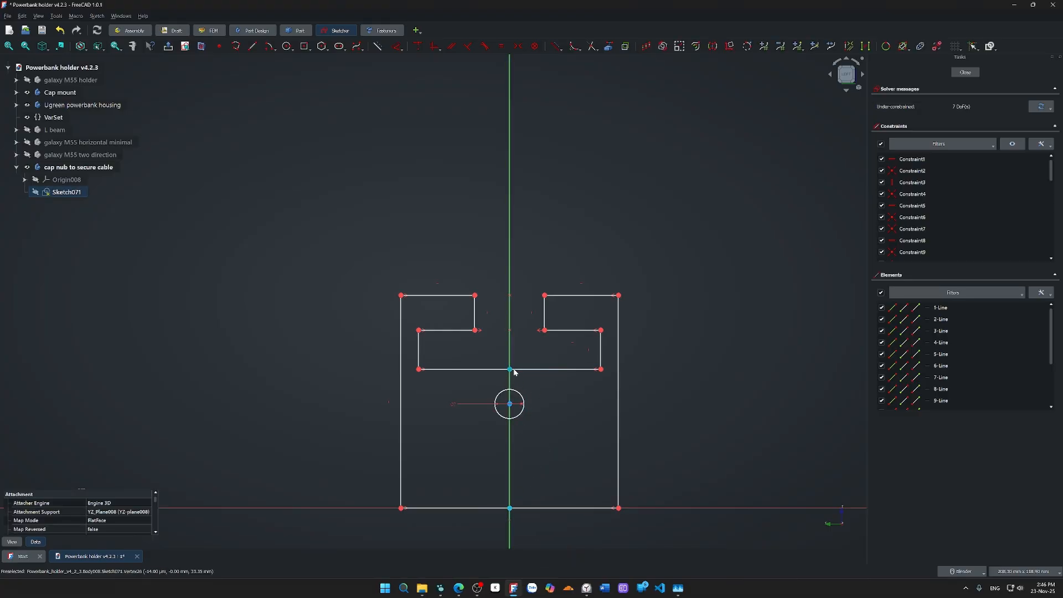
{"action": "left_click", "coordinate": [560, 436]}
{"action": "left_click_drag", "start_coordinate": [517, 418], "coordinate": [526, 480]}
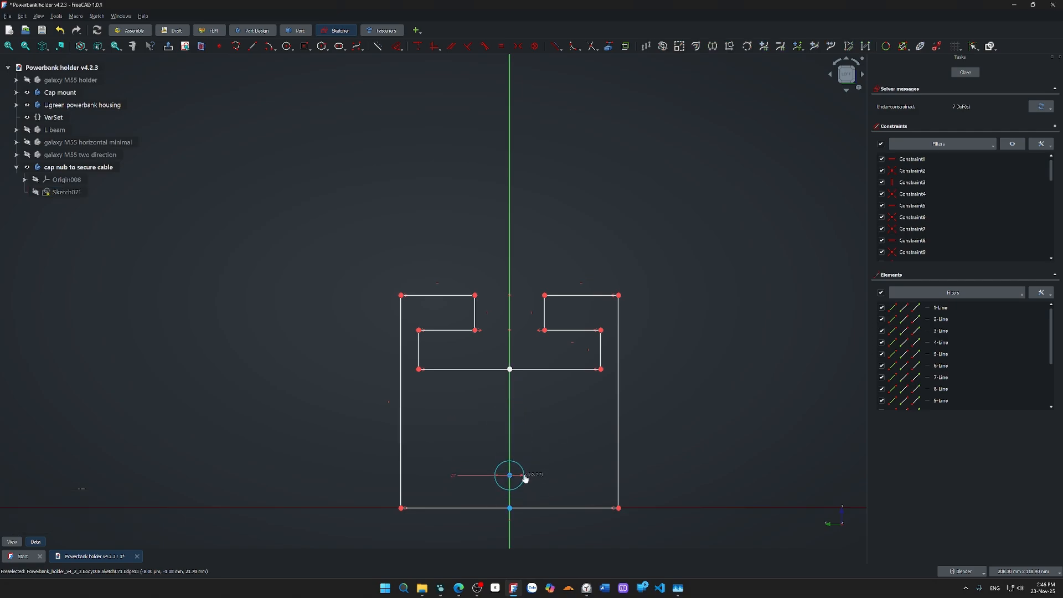
{"action": "left_click_drag", "start_coordinate": [512, 370], "coordinate": [510, 425]}
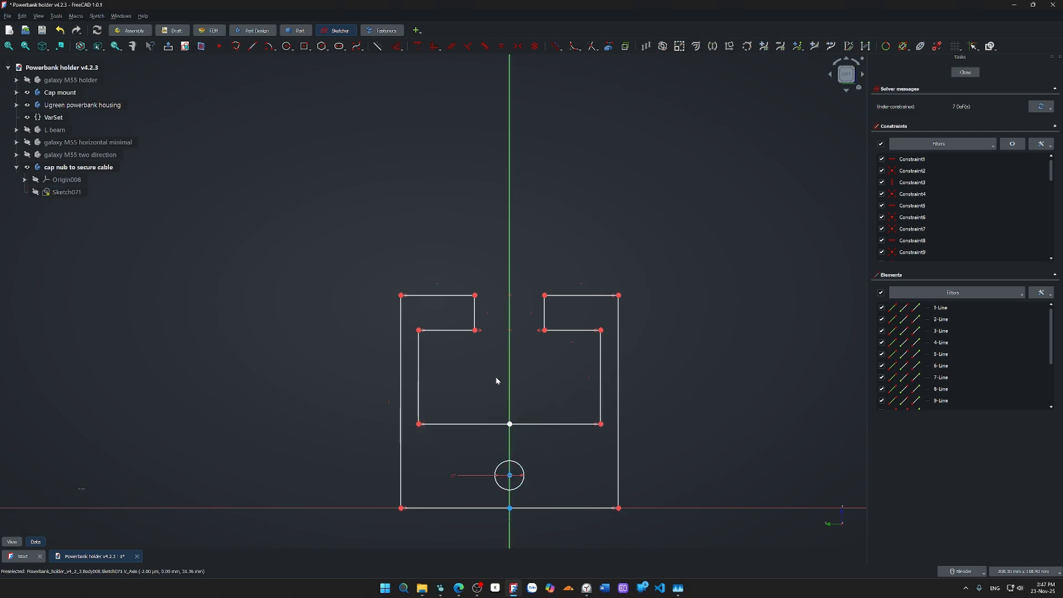
- Constrain the slot's left wall equal to the left lip's inner edge, and dimension the lip thickness as 2 mm
{"action": "left_click", "coordinate": [418, 376]}
{"action": "left_click", "coordinate": [475, 316]}
{"action": "key", "text": "e"}
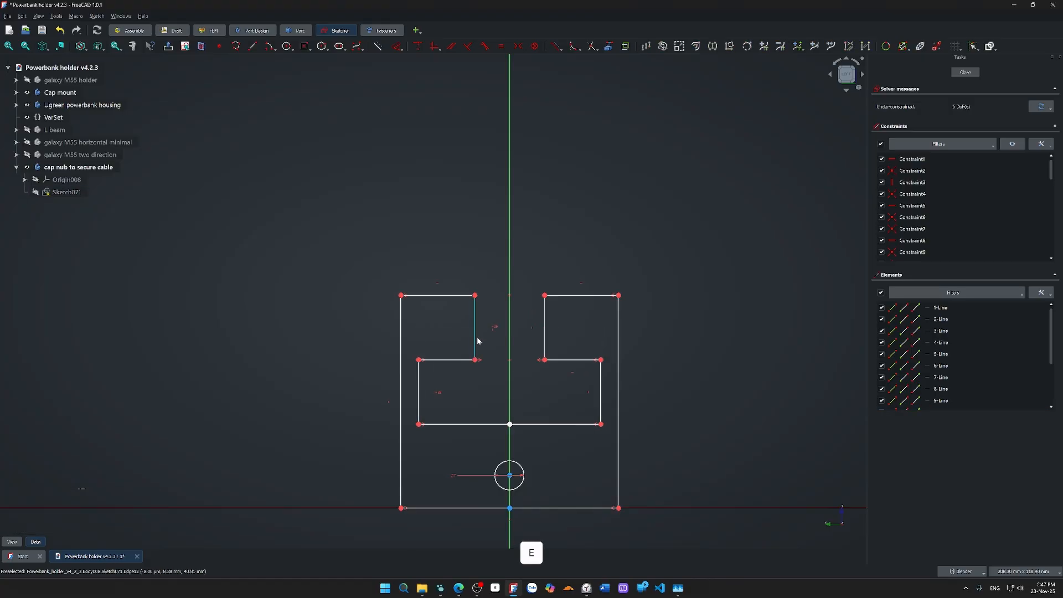
{"action": "left_click", "coordinate": [474, 344]}
{"action": "type", "text": "d"}
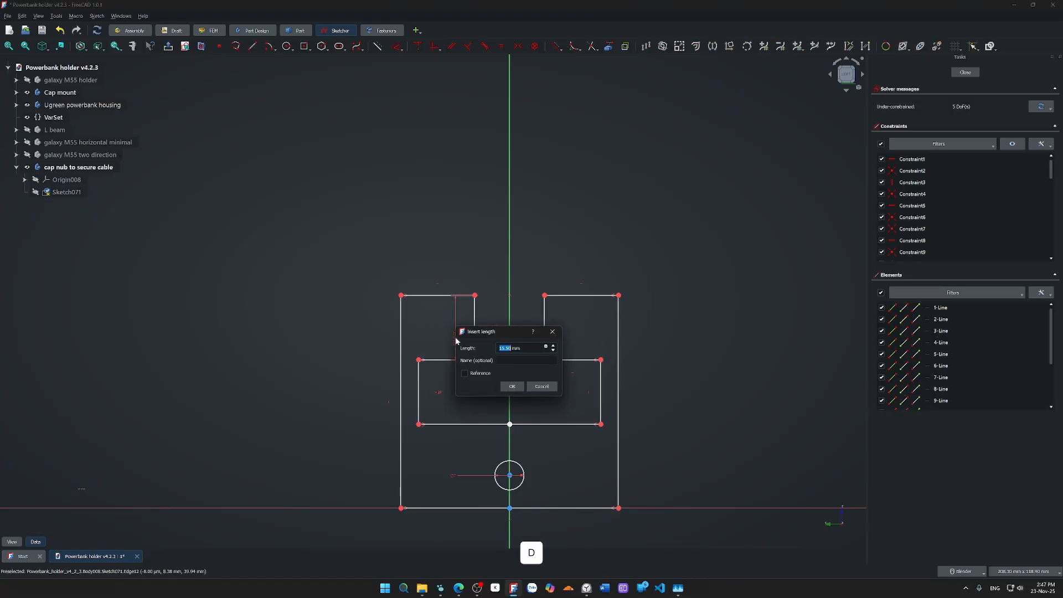
{"action": "type", "text": "2"}
{"action": "key", "text": "Return"}
- Dimension the underside edge of the left lip to a length of 5 mm
{"action": "scroll", "coordinate": [461, 379], "scroll_direction": "up", "scroll_amount": 3}
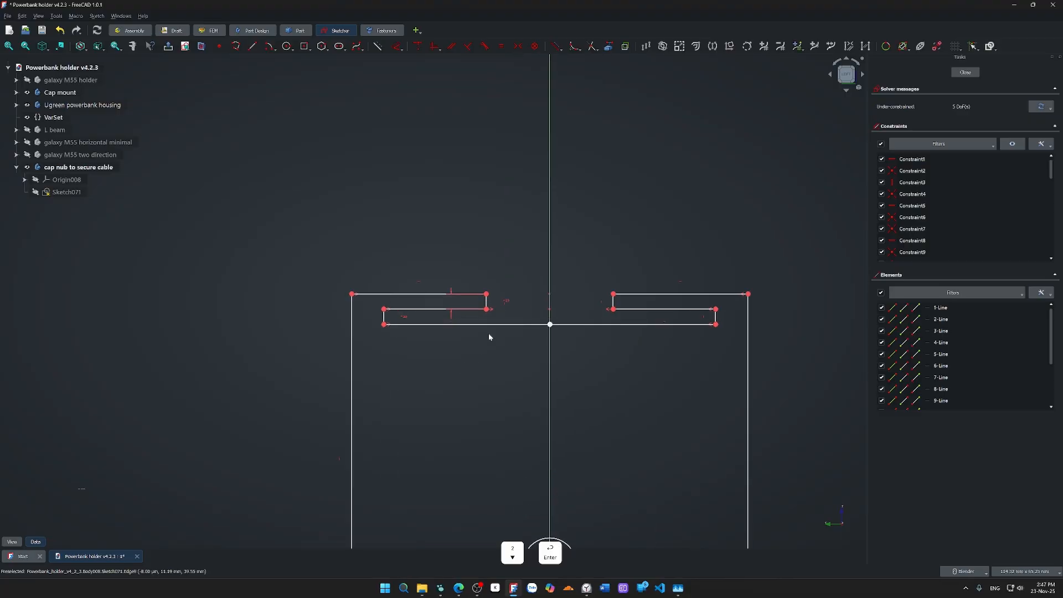
{"action": "middle_click_drag", "start_coordinate": [494, 330], "coordinate": [486, 496], "text": "shift"}
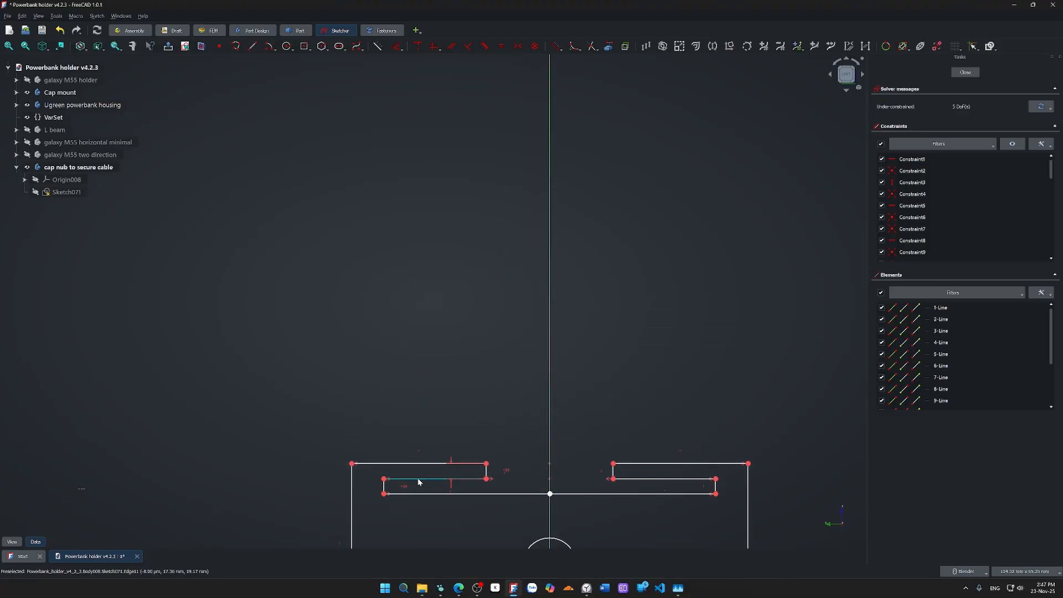
{"action": "scroll", "coordinate": [419, 482], "scroll_direction": "up", "scroll_amount": 3}
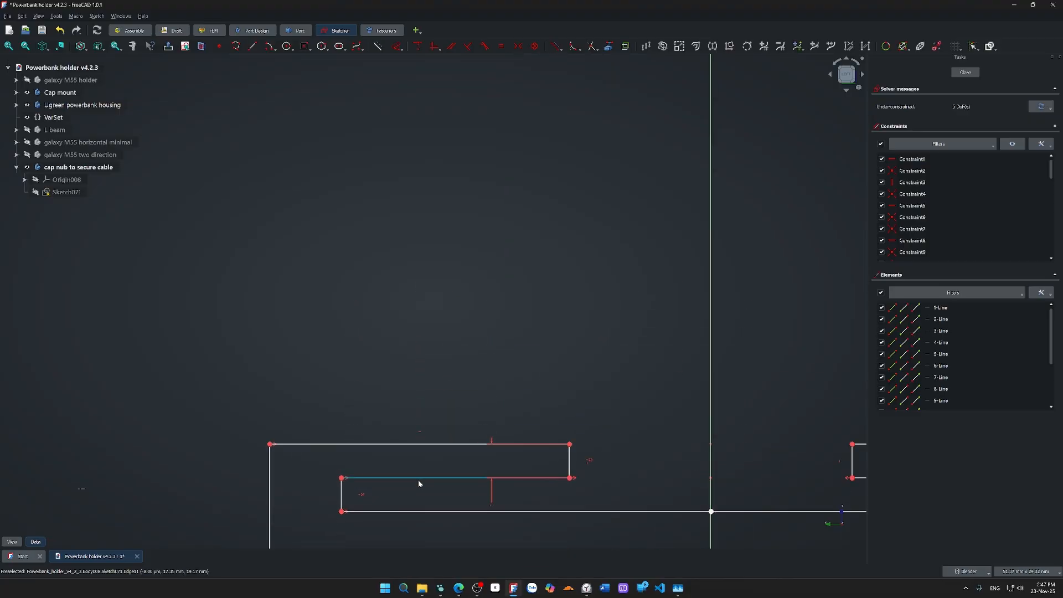
{"action": "scroll", "coordinate": [420, 482], "scroll_direction": "up", "scroll_amount": 1}
{"action": "left_click", "coordinate": [420, 480]}
{"action": "key", "text": "d"}
{"action": "left_click", "coordinate": [427, 462]}
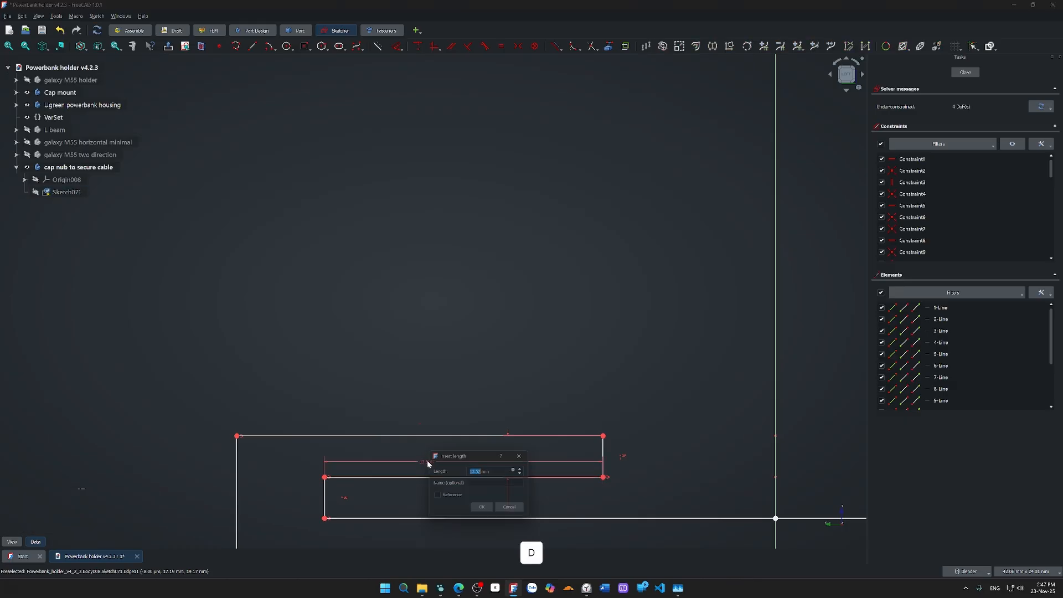
{"action": "type", "text": "5"}
{"action": "key", "text": "Return"}
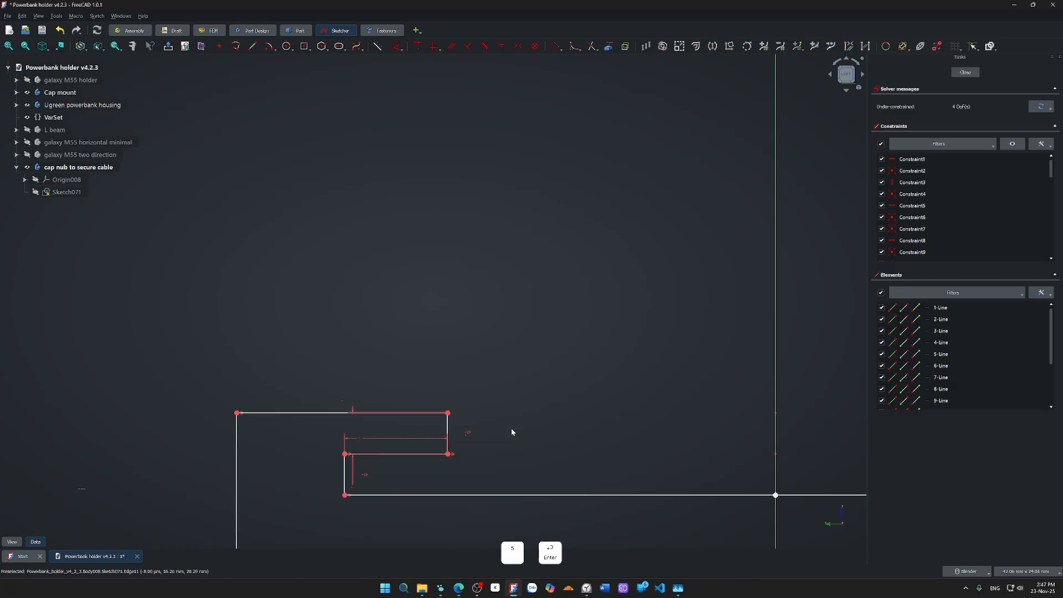
- Dimension the distance between the slot's two side walls as 18.5 mm
{"action": "scroll", "coordinate": [511, 427], "scroll_direction": "down", "scroll_amount": 3}
{"action": "left_click", "coordinate": [414, 462]}
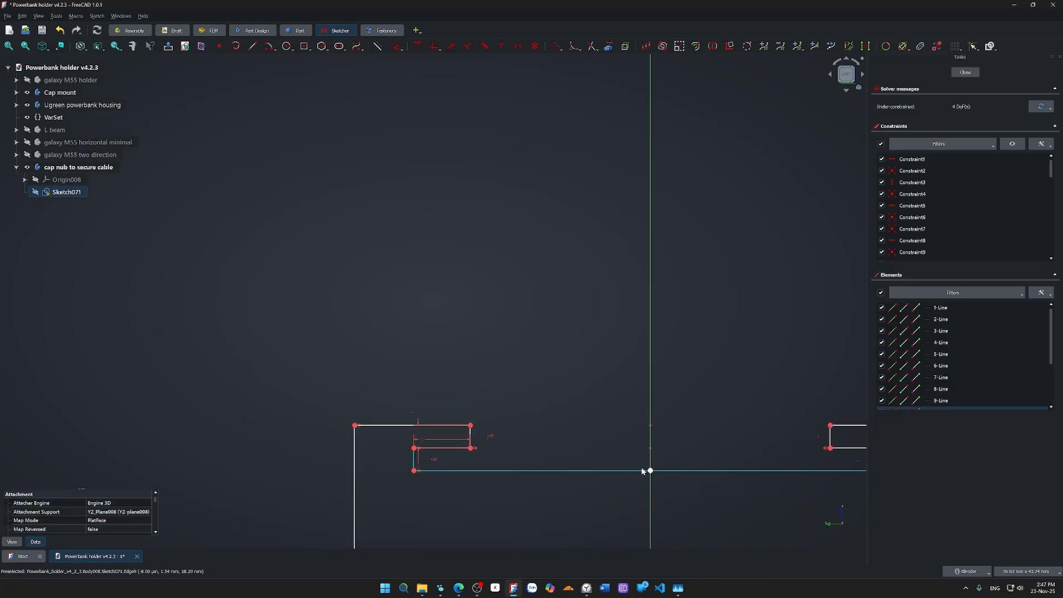
{"action": "scroll", "coordinate": [651, 469], "scroll_direction": "down", "scroll_amount": 3}
{"action": "left_click", "coordinate": [715, 490]}
{"action": "left_click", "coordinate": [715, 470]}
{"action": "key", "text": "d"}
{"action": "left_click", "coordinate": [707, 483]}
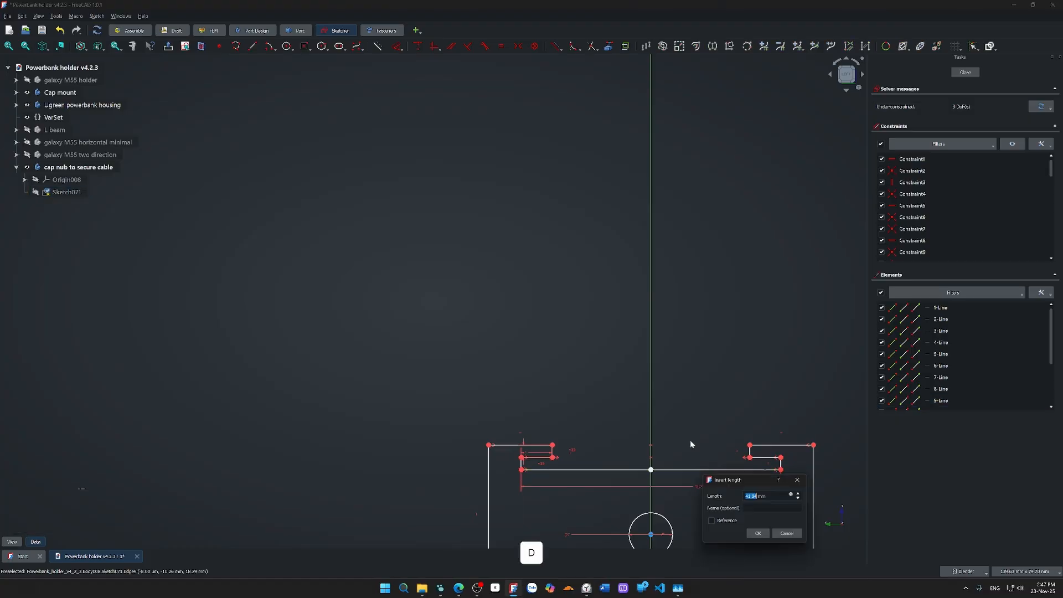
{"action": "type", "text": "18.5"}
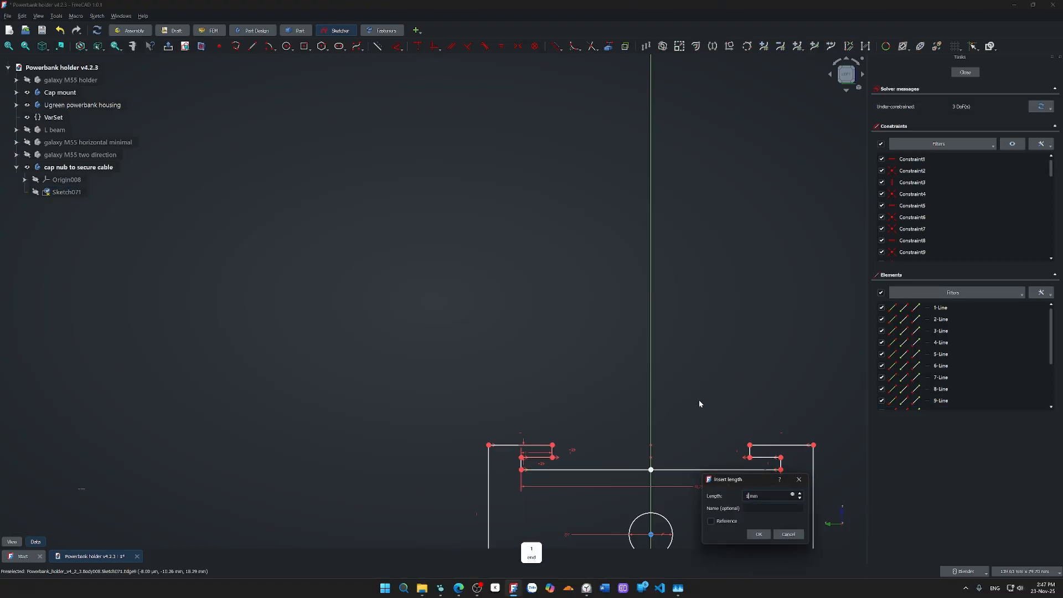
{"action": "key", "text": "Return"}
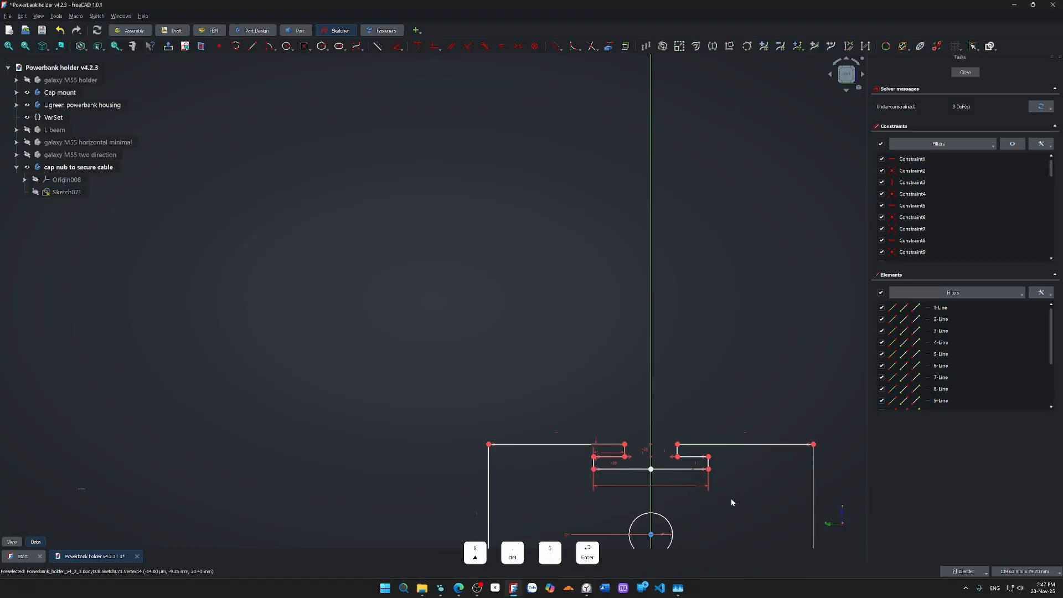
- Reposition the slot width dimension below the slot floor, and pull the profile's outer side inward to narrow the body
{"action": "scroll", "coordinate": [730, 497], "scroll_direction": "up", "scroll_amount": 4}
{"action": "left_click_drag", "start_coordinate": [675, 476], "coordinate": [551, 467]}
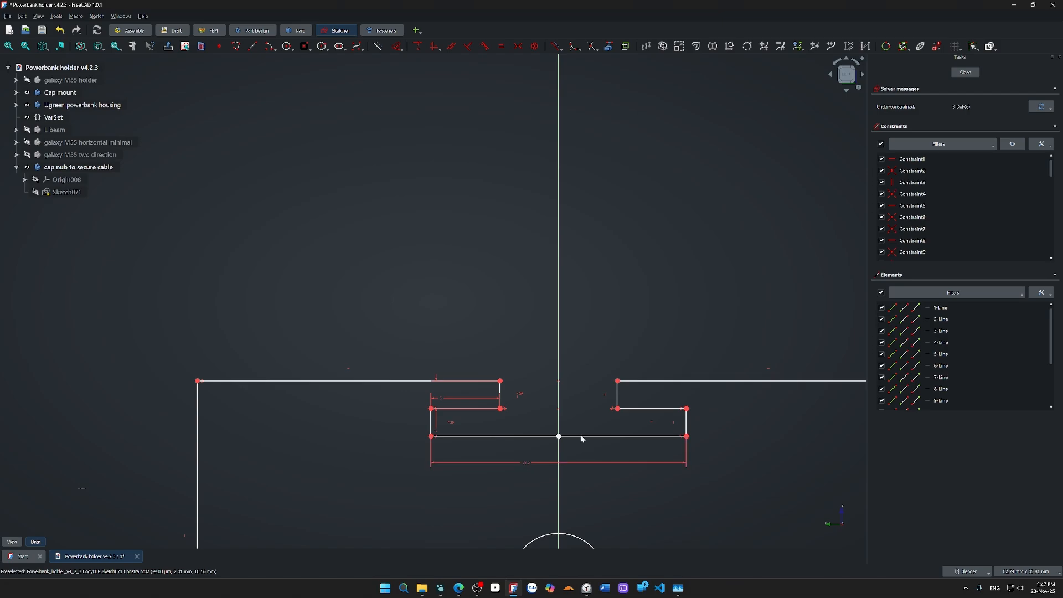
{"action": "scroll", "coordinate": [646, 408], "scroll_direction": "down", "scroll_amount": 6}
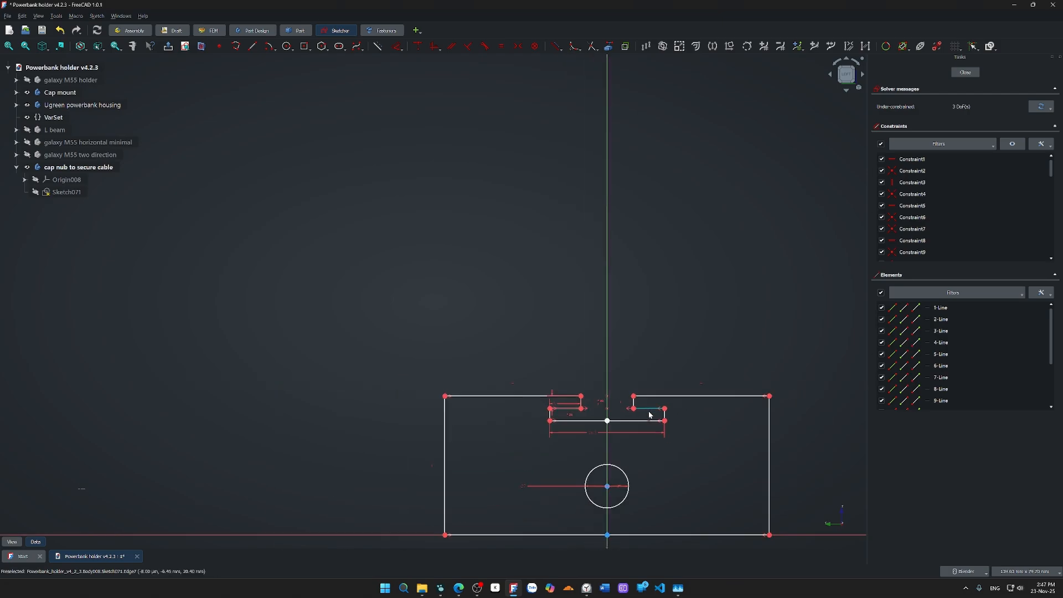
{"action": "left_click_drag", "start_coordinate": [729, 465], "coordinate": [671, 463]}
- Dimension the distance between the slot's right wall and the profile's right outer edge as 2 mm
{"action": "scroll", "coordinate": [668, 424], "scroll_direction": "up", "scroll_amount": 9}
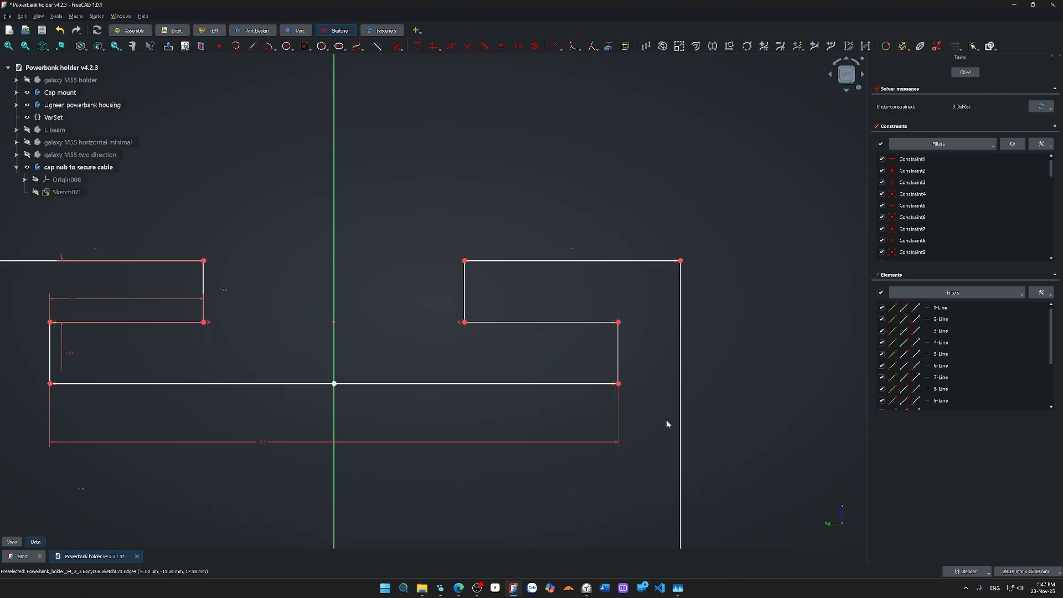
{"action": "left_click", "coordinate": [620, 361]}
{"action": "left_click", "coordinate": [681, 362]}
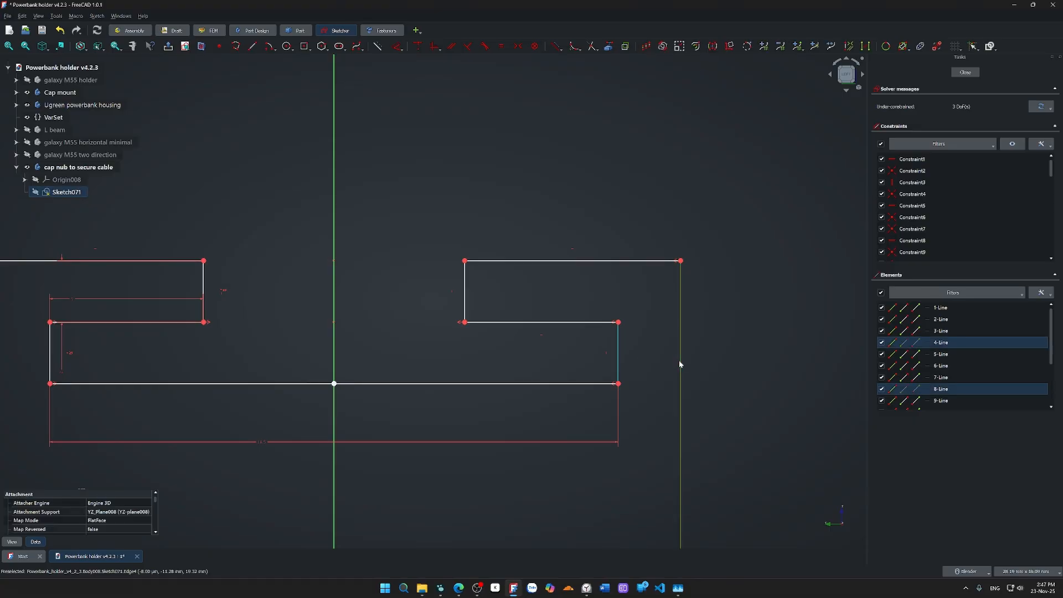
{"action": "type", "text": "d"}
{"action": "type", "text": "2"}
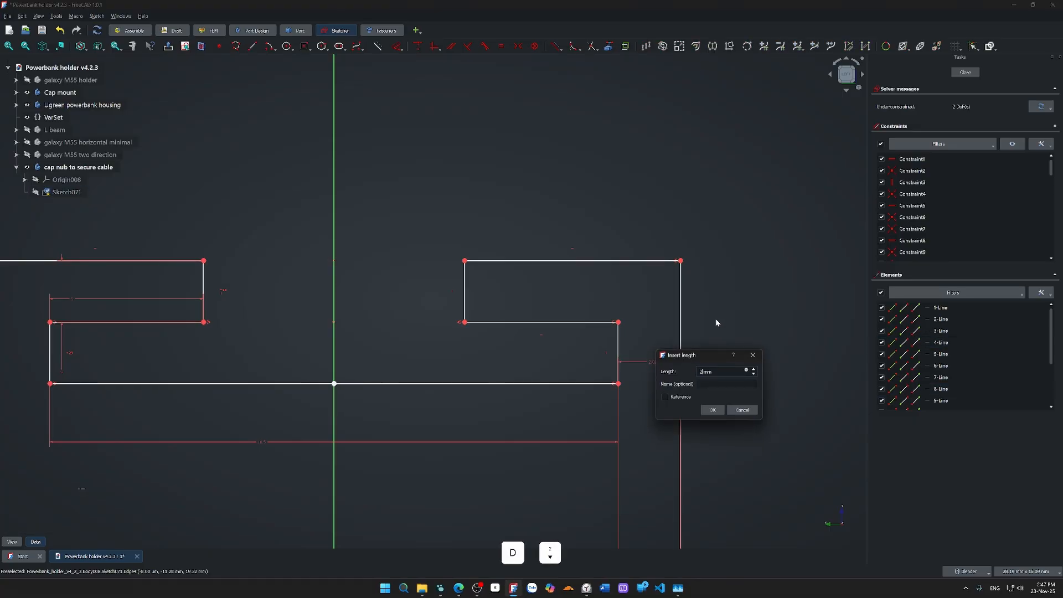
{"action": "key", "text": "Return"}
{"action": "scroll", "coordinate": [718, 320], "scroll_direction": "down", "scroll_amount": 5}
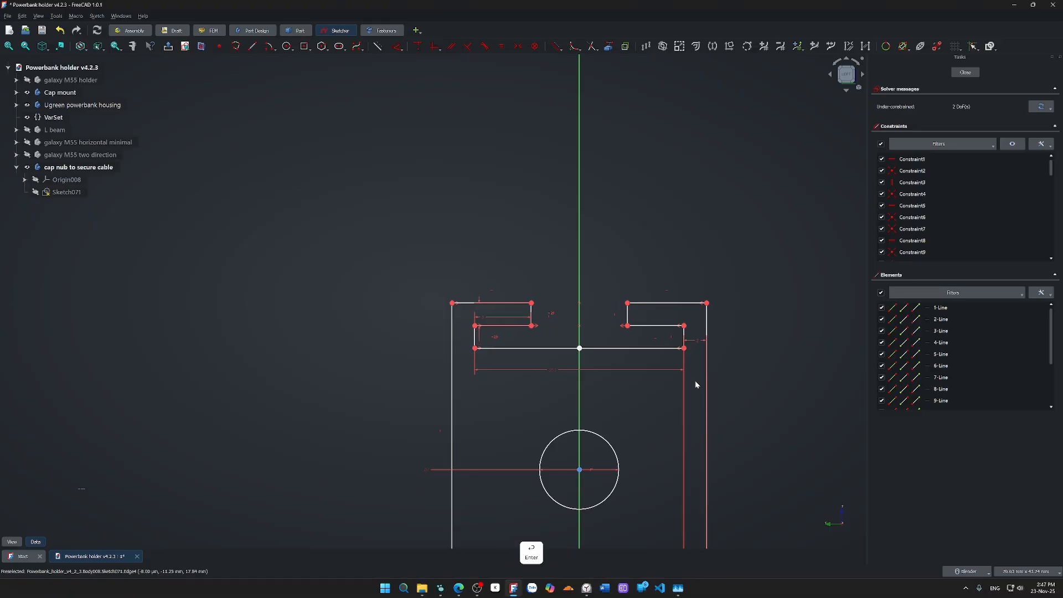
{"action": "scroll", "coordinate": [705, 374], "scroll_direction": "down", "scroll_amount": 5}
{"action": "left_click_drag", "start_coordinate": [706, 349], "coordinate": [707, 365]}
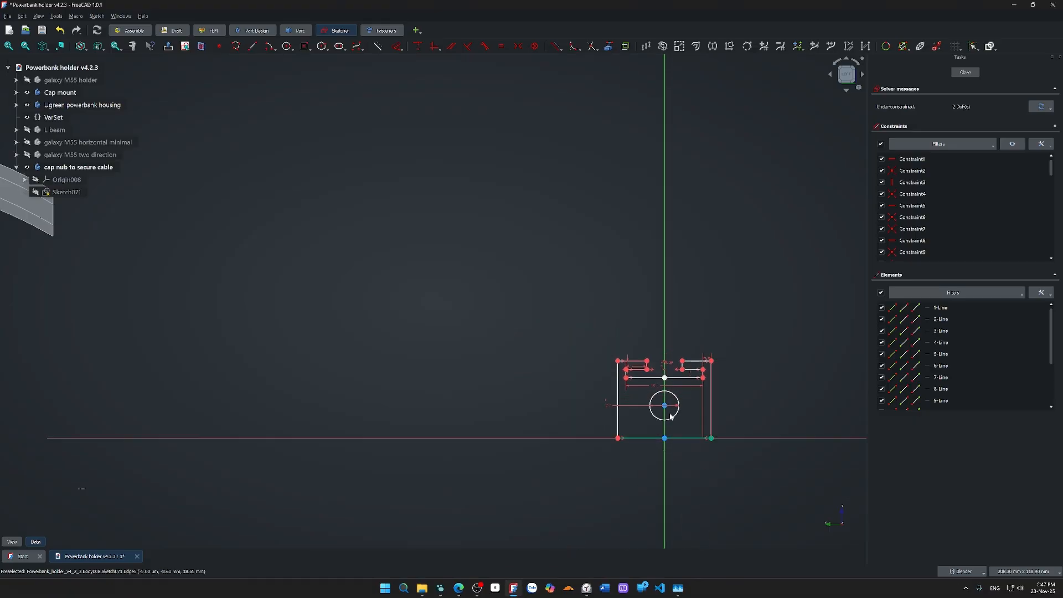
{"action": "left_click", "coordinate": [618, 421]}
{"action": "key", "text": "d"}
{"action": "left_click", "coordinate": [598, 417]}
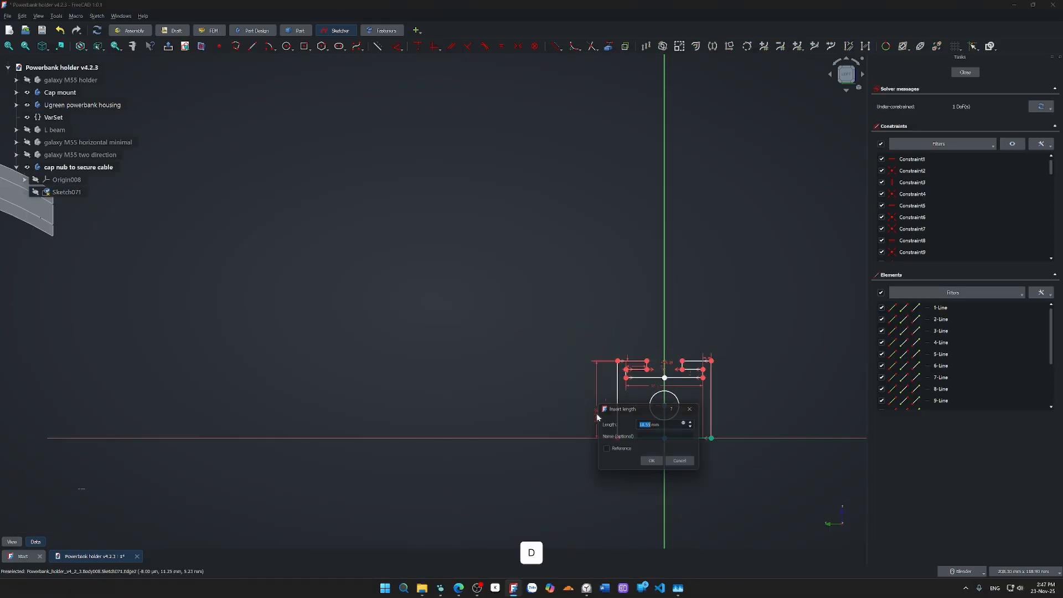
{"action": "left_click", "coordinate": [686, 462]}
- Shift the cable hole circle towards the base edge, and bring the slot floor down to just above the circle
{"action": "scroll", "coordinate": [690, 465], "scroll_direction": "up", "scroll_amount": 3}
{"action": "left_click_drag", "start_coordinate": [668, 412], "coordinate": [667, 439]}
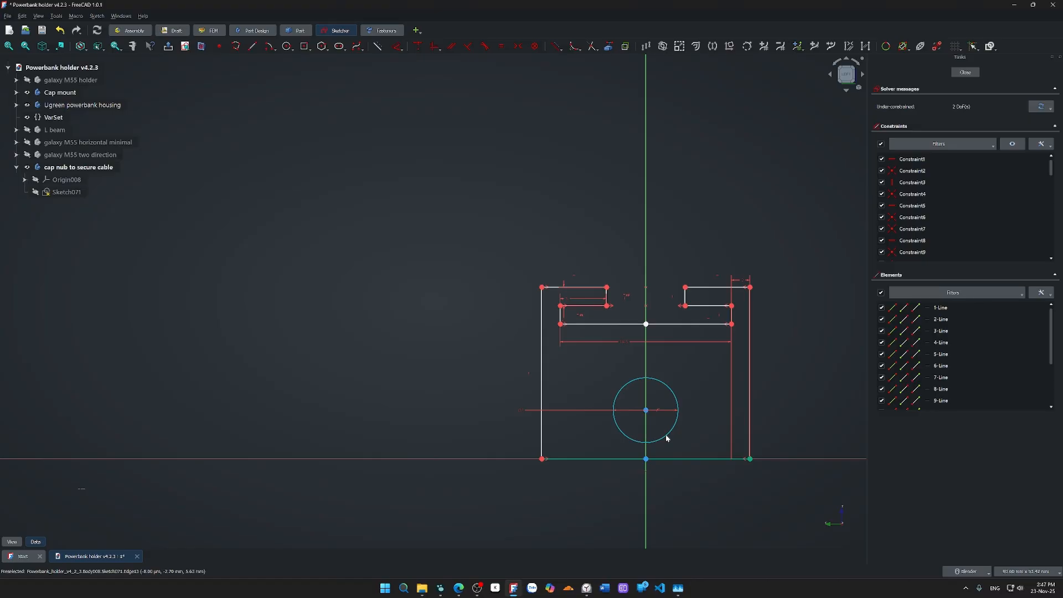
{"action": "left_click_drag", "start_coordinate": [668, 438], "coordinate": [669, 432]}
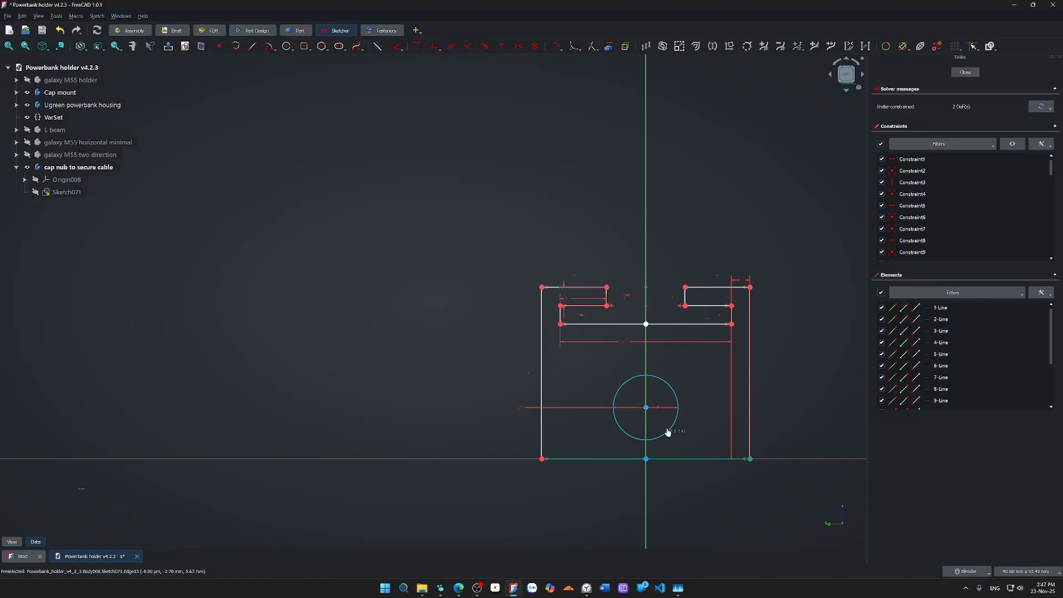
{"action": "left_click_drag", "start_coordinate": [645, 325], "coordinate": [648, 367]}
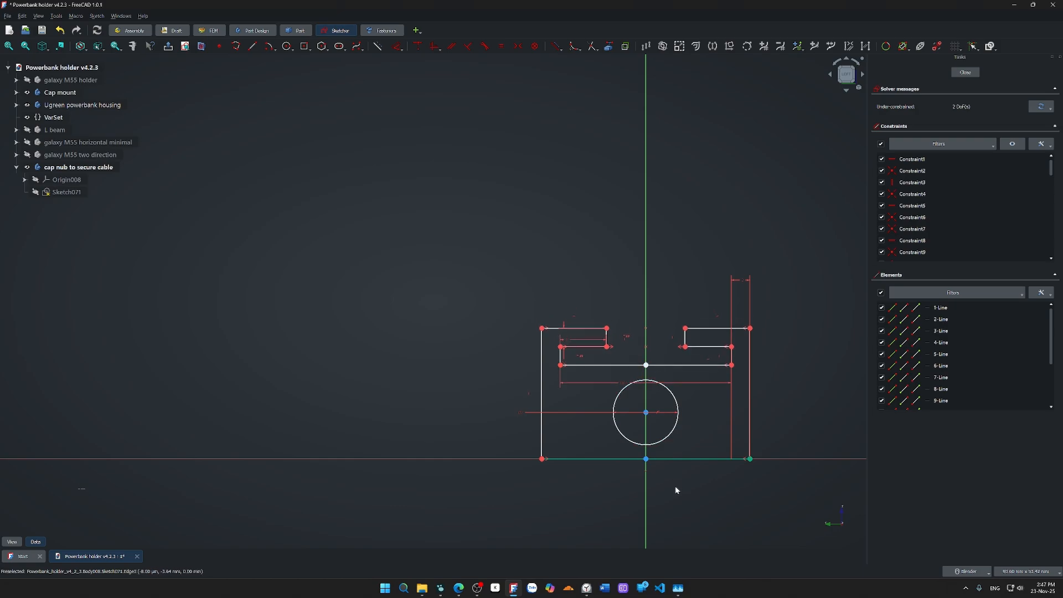
- Constrain the slot floor's midpoint and the sketch origin symmetric about the circle's centre, and test the constraint by moving the circle
{"action": "left_click", "coordinate": [646, 459]}
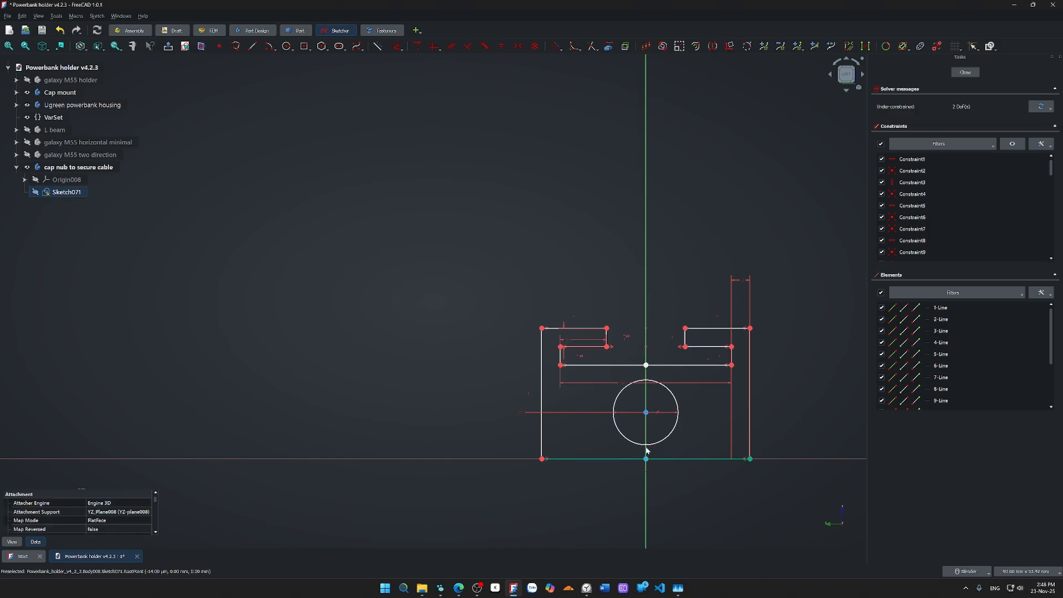
{"action": "left_click", "coordinate": [647, 413]}
{"action": "key", "text": "s"}
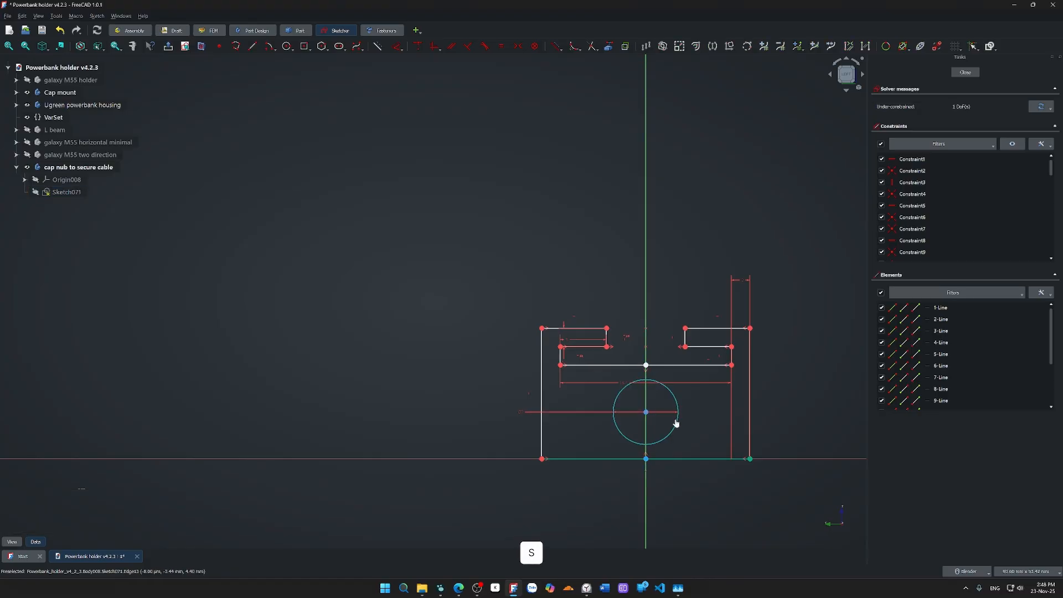
{"action": "left_click_drag", "start_coordinate": [675, 423], "coordinate": [676, 413]}
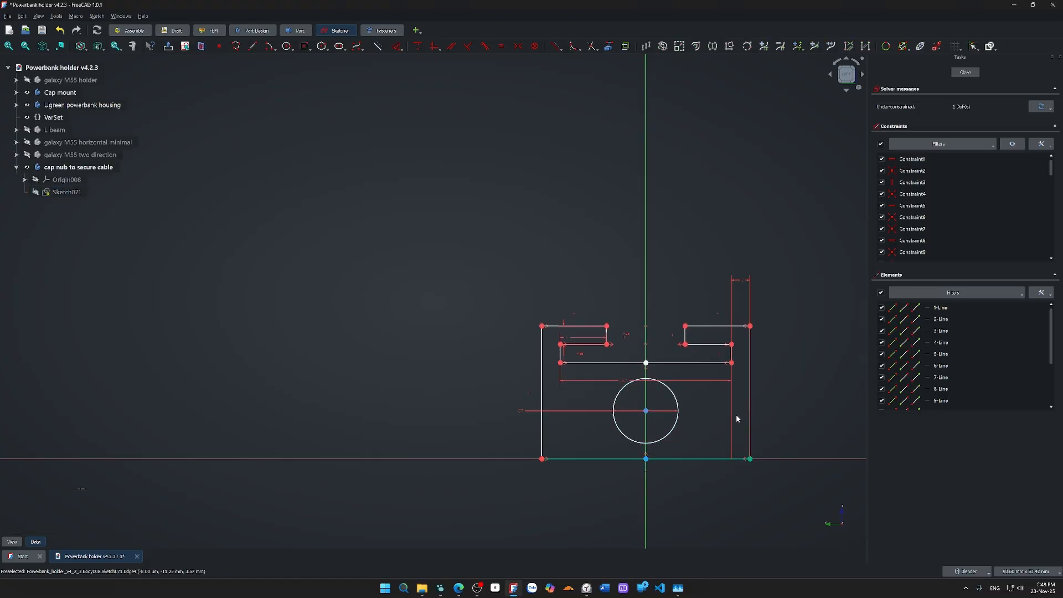
{"action": "mouse_move", "coordinate": [622, 365]}
{"action": "left_mouse_down"}
{"action": "mouse_move", "coordinate": [623, 343]}
{"action": "mouse_move", "coordinate": [626, 366]}
{"action": "left_mouse_up"}
- Dimension the gap between the slot floor's midpoint and the circle as 2 mm, and move the side wall thickness dimension near the base edge
{"action": "scroll", "coordinate": [642, 370], "scroll_direction": "up", "scroll_amount": 5}
{"action": "left_click", "coordinate": [652, 353]}
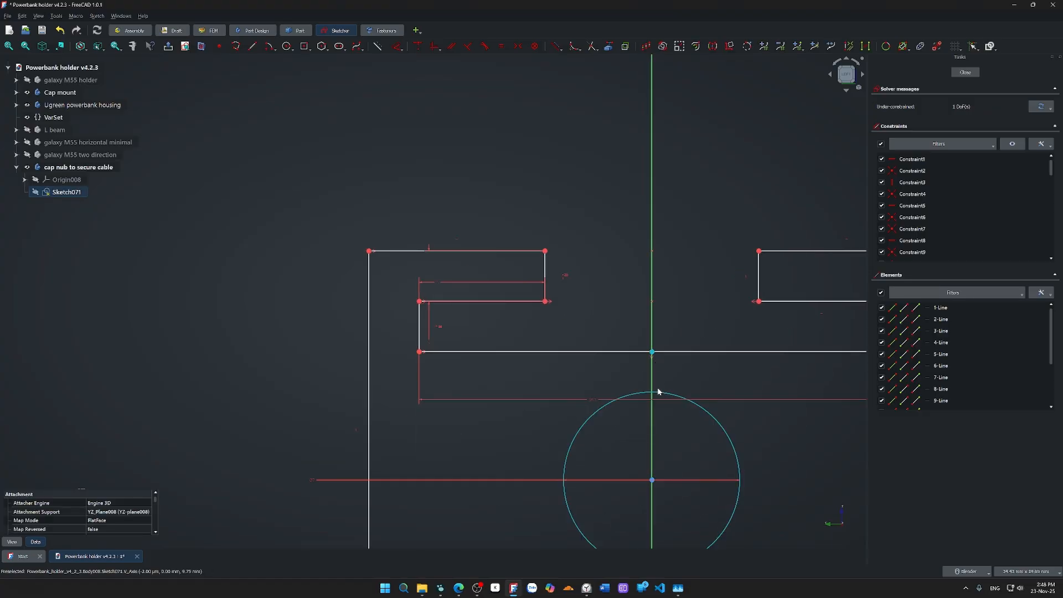
{"action": "left_click", "coordinate": [657, 393]}
{"action": "key", "text": "d"}
{"action": "left_click", "coordinate": [664, 378]}
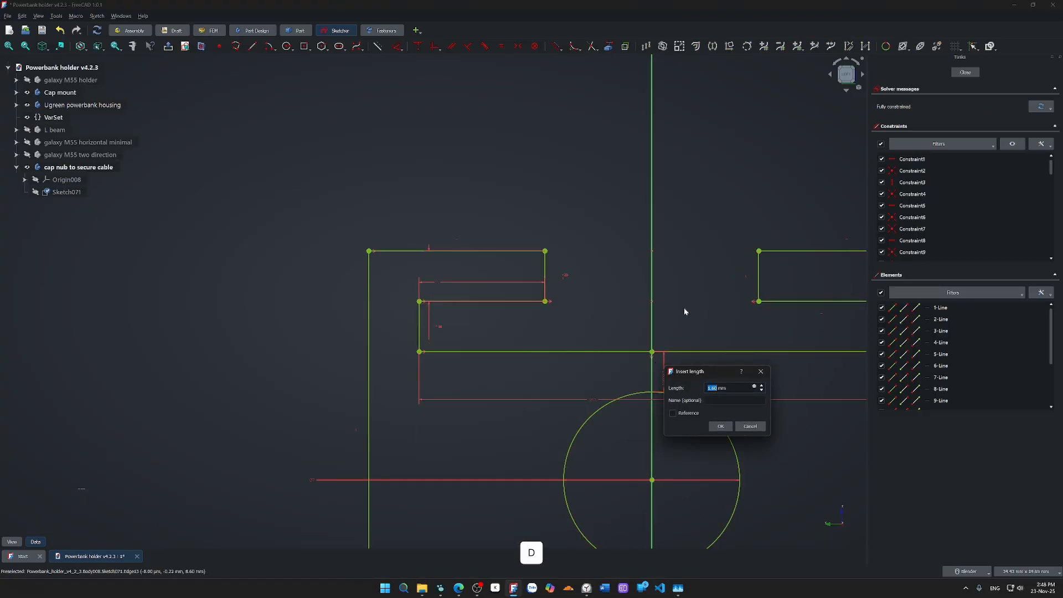
{"action": "type", "text": "2"}
{"action": "key", "text": "Return"}
{"action": "scroll", "coordinate": [686, 312], "scroll_direction": "down", "scroll_amount": 5}
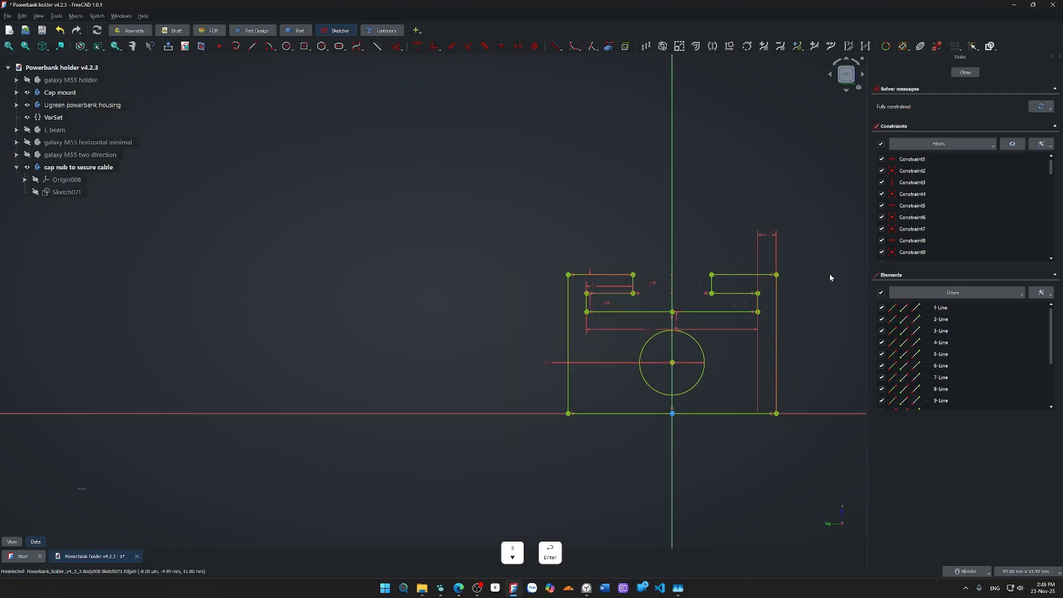
{"action": "left_click_drag", "start_coordinate": [771, 238], "coordinate": [767, 399]}
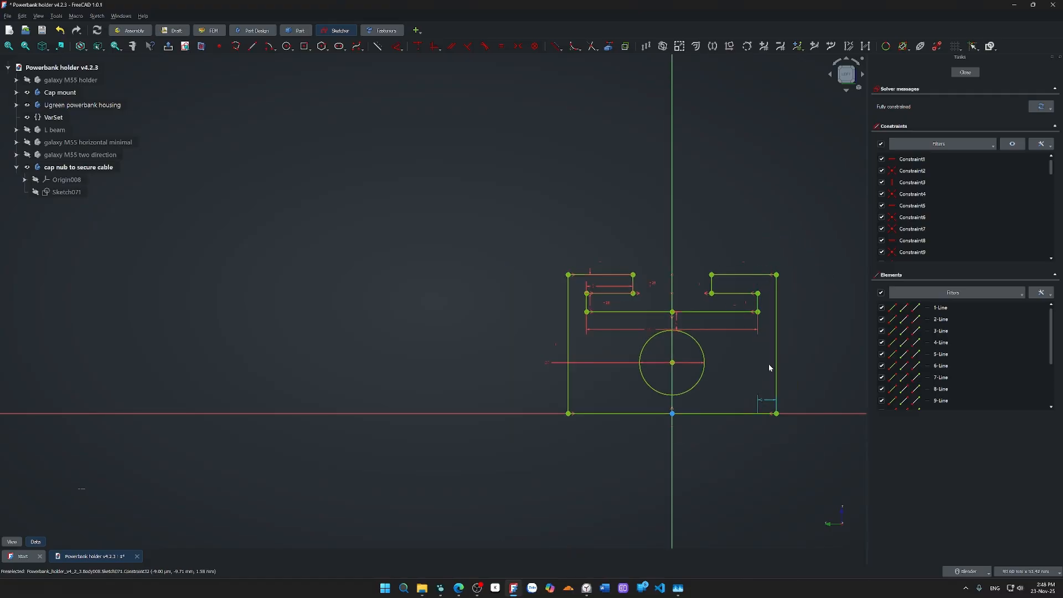
- Close the finished profile sketch and pad it 18.5 mm along the sketch normal
{"action": "left_click", "coordinate": [964, 71]}
{"action": "key", "text": "e"}
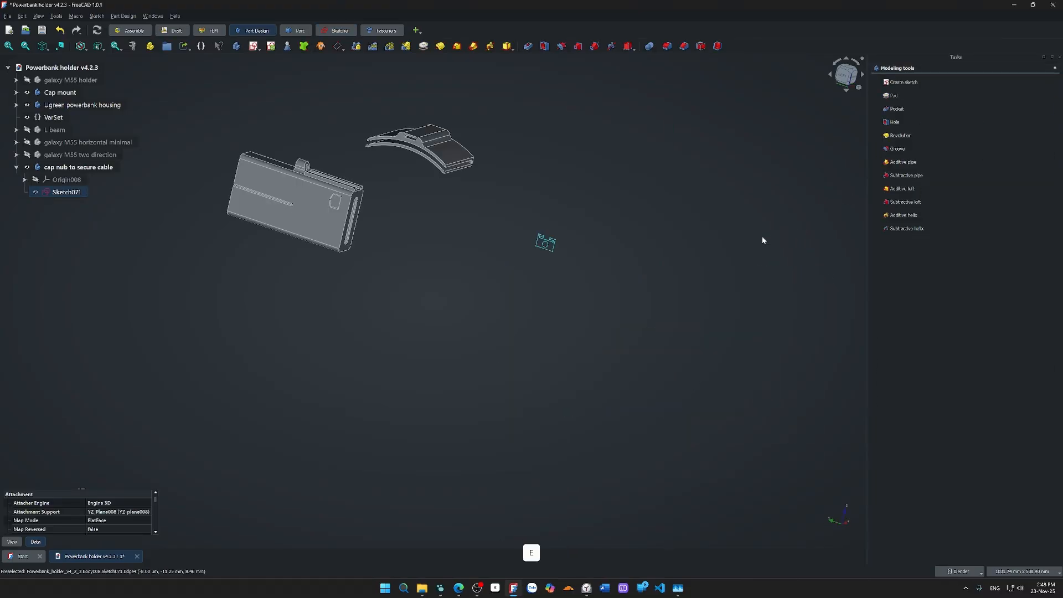
{"action": "type", "text": "18.5"}
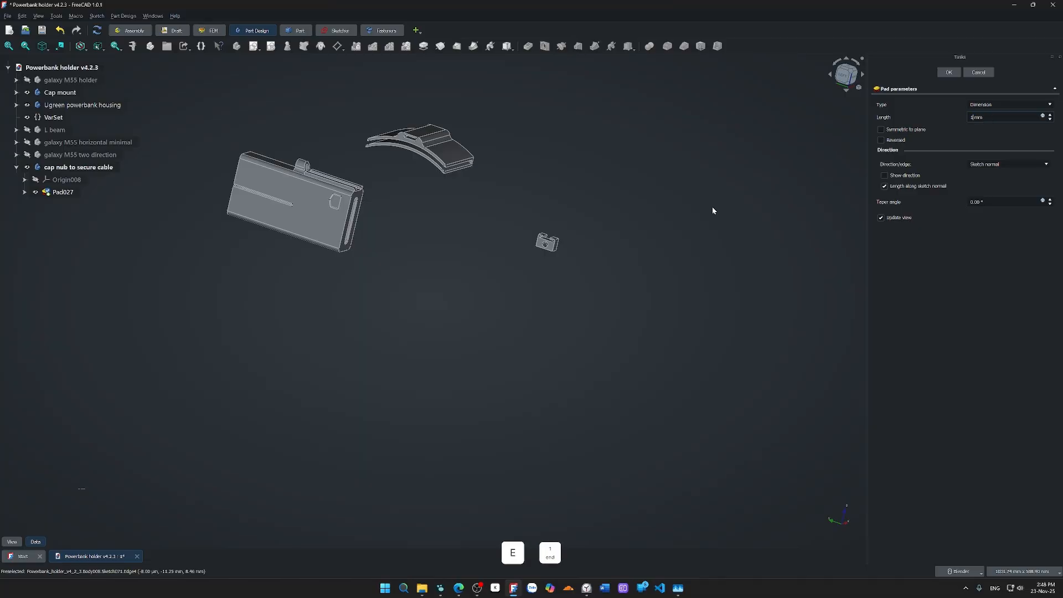
{"action": "key", "text": "Return"}
- Examine the padded nub's slot, cable hole and outer faces from several sides, alongside the cap mount and powerbank housing
{"action": "scroll", "coordinate": [493, 247], "scroll_direction": "up", "scroll_amount": 4}
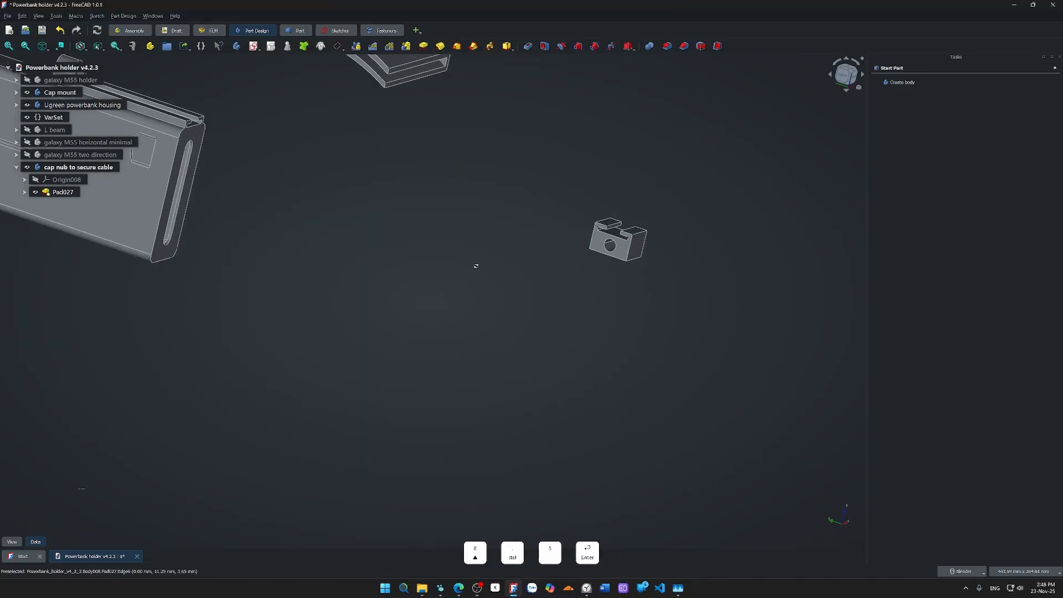
{"action": "scroll", "coordinate": [646, 162], "scroll_direction": "up", "scroll_amount": 4}
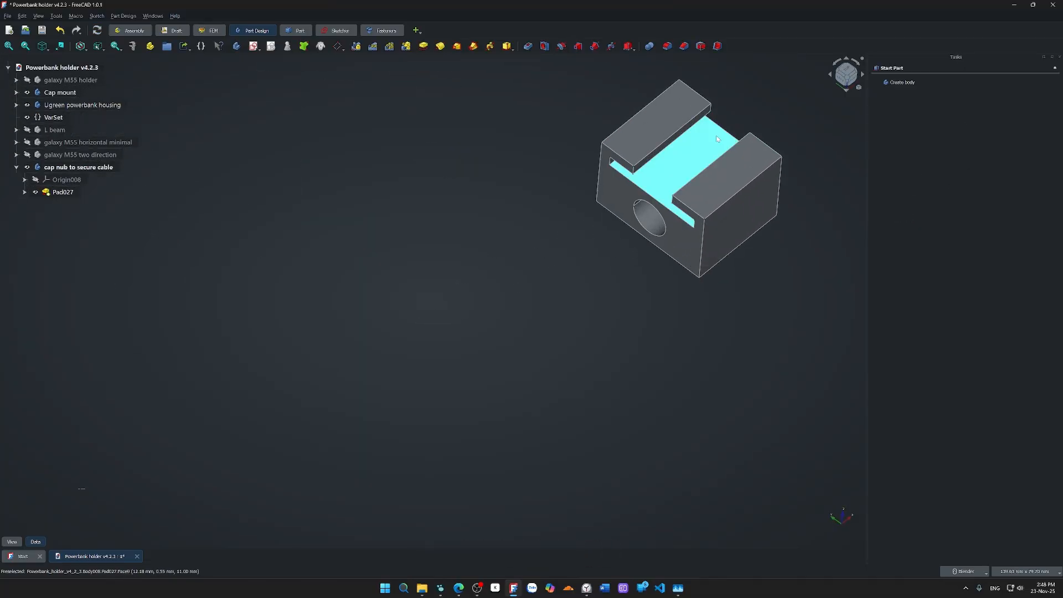
{"action": "scroll", "coordinate": [626, 245], "scroll_direction": "down", "scroll_amount": 4}
{"action": "scroll", "coordinate": [588, 299], "scroll_direction": "down", "scroll_amount": 2}
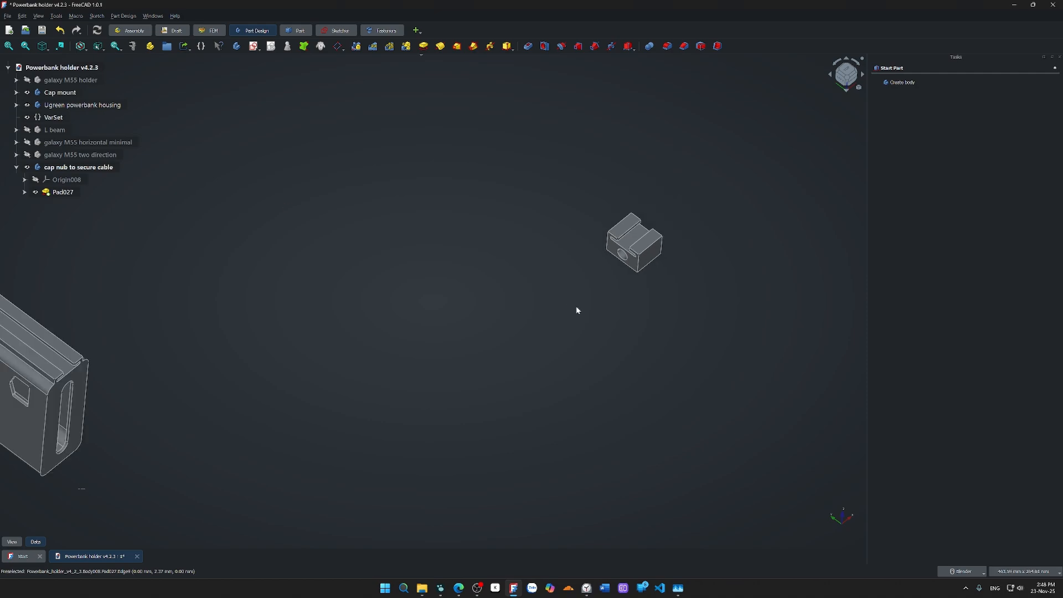
{"action": "middle_click_drag", "start_coordinate": [577, 308], "coordinate": [669, 251]}
{"action": "middle_click_drag", "start_coordinate": [722, 291], "coordinate": [534, 429]}
{"action": "middle_click_drag", "start_coordinate": [407, 422], "coordinate": [407, 306], "text": "shift"}
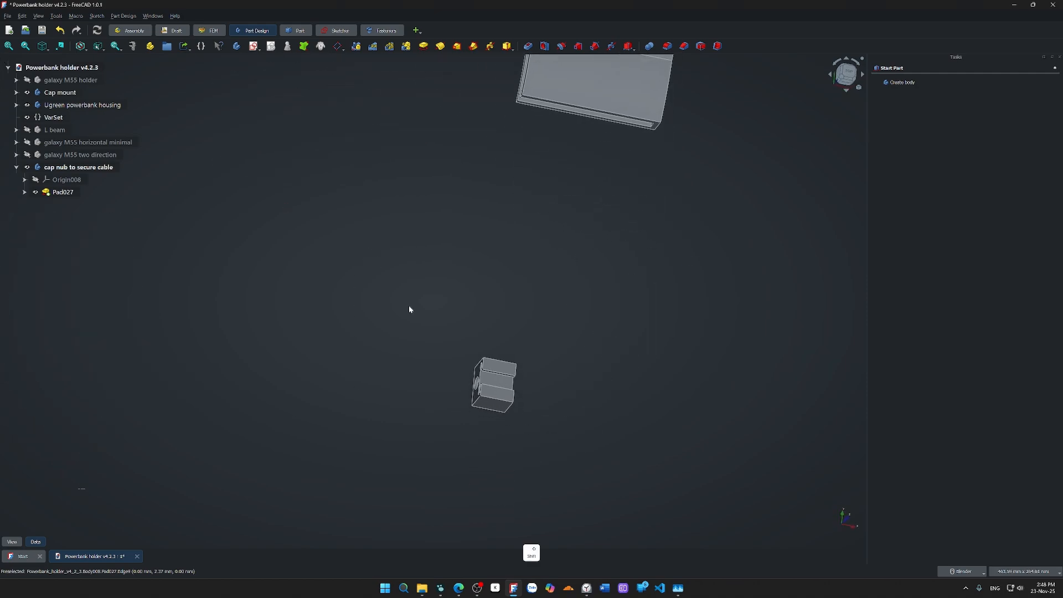
{"action": "scroll", "coordinate": [463, 390], "scroll_direction": "up", "scroll_amount": 5}
{"action": "scroll", "coordinate": [486, 392], "scroll_direction": "down", "scroll_amount": 3}
{"action": "middle_click_drag", "start_coordinate": [289, 347], "coordinate": [589, 261]}
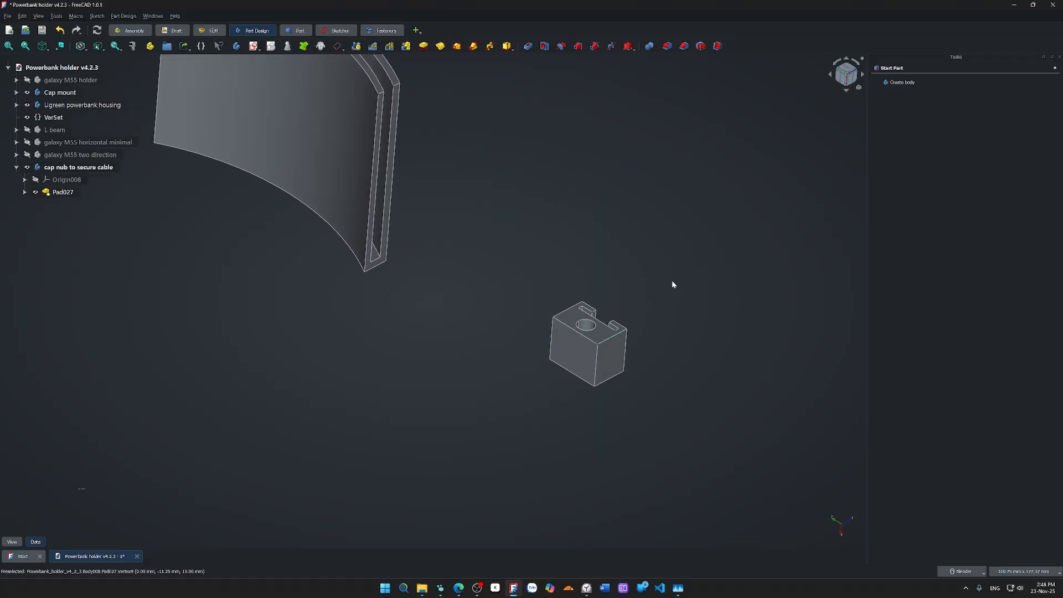
- Create a new sketch on the XY base plane of the nub body
{"action": "key", "text": "s"}
{"action": "middle_click_drag", "start_coordinate": [424, 360], "coordinate": [408, 341]}
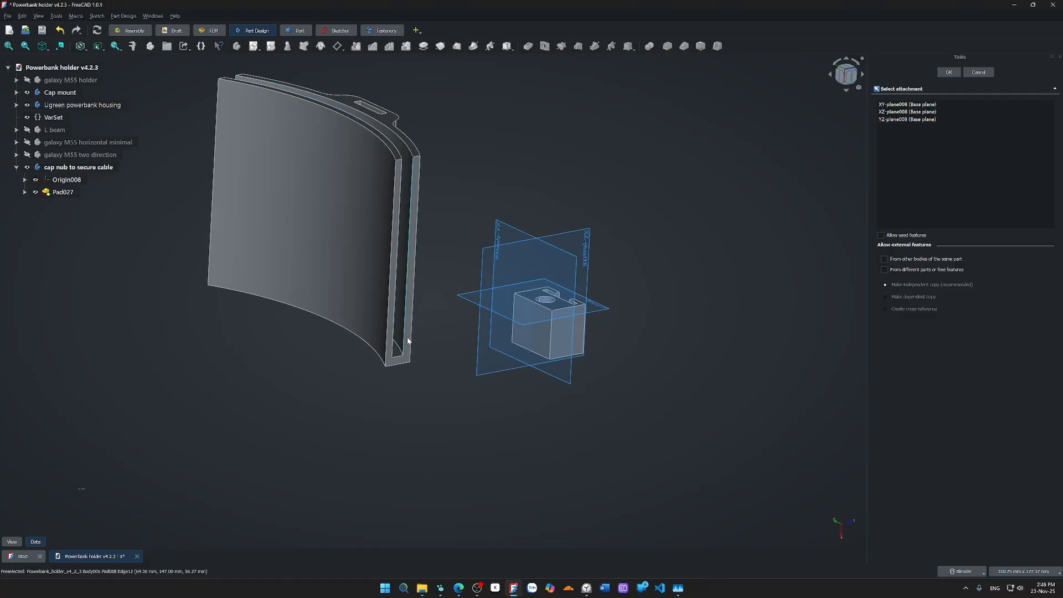
{"action": "left_click", "coordinate": [498, 235]}
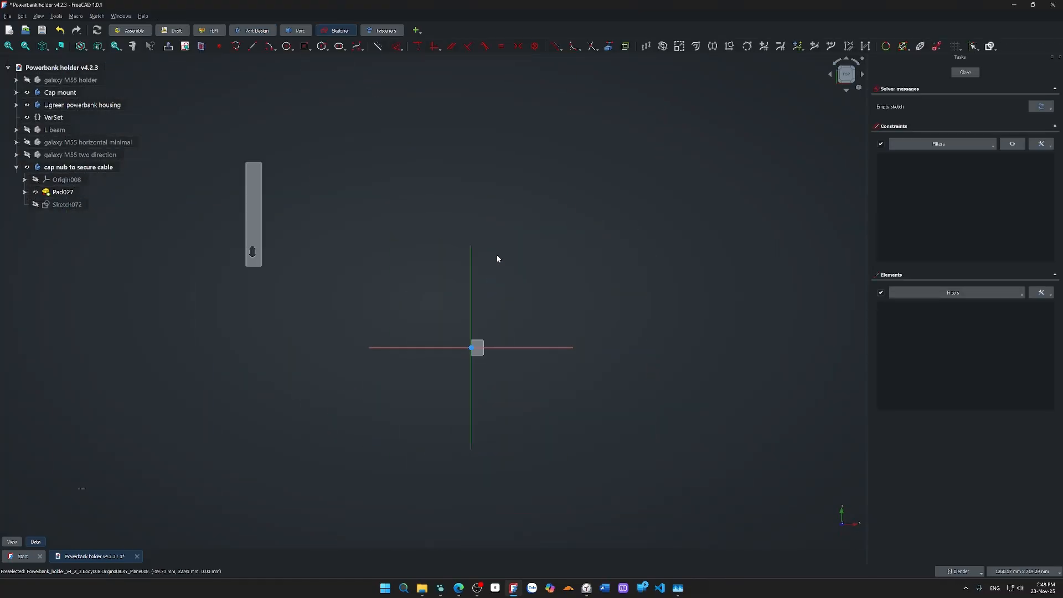
{"action": "scroll", "coordinate": [480, 380], "scroll_direction": "up", "scroll_amount": 5}
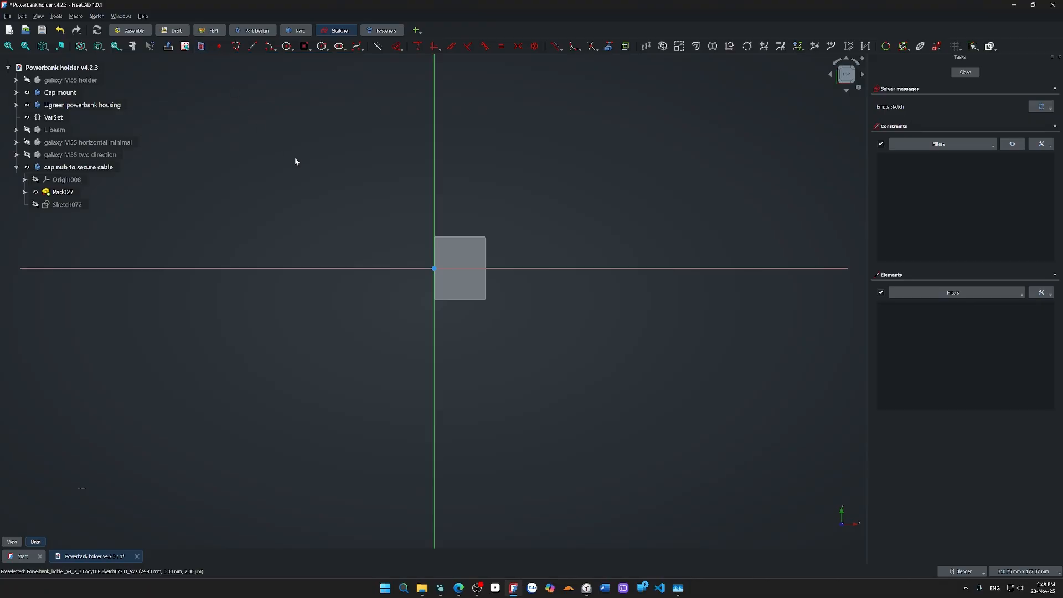
- Toggle the sketch's section view and examine how the nub sits relative to the sketch axes, cap mount and powerbank housing
{"action": "key", "text": "q"}
{"action": "key", "text": "s"}
{"action": "middle_click_drag", "start_coordinate": [306, 168], "coordinate": [275, 238]}
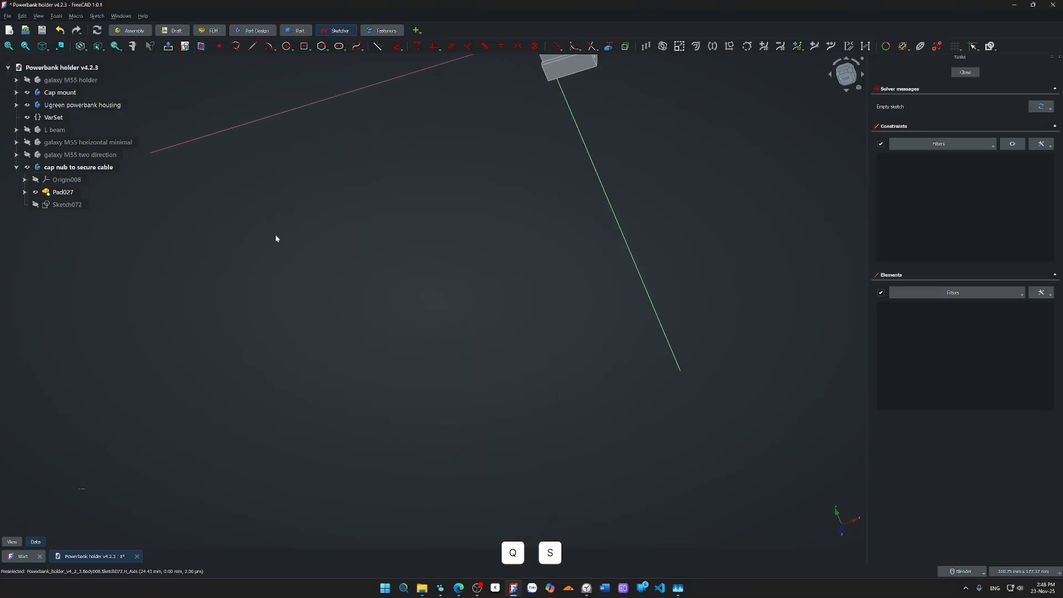
{"action": "middle_click_drag", "start_coordinate": [382, 183], "coordinate": [388, 235]}
{"action": "scroll", "coordinate": [427, 176], "scroll_direction": "down", "scroll_amount": 5}
{"action": "middle_click_drag", "start_coordinate": [427, 178], "coordinate": [397, 329], "text": "shift"}
{"action": "scroll", "coordinate": [486, 158], "scroll_direction": "up", "scroll_amount": 6}
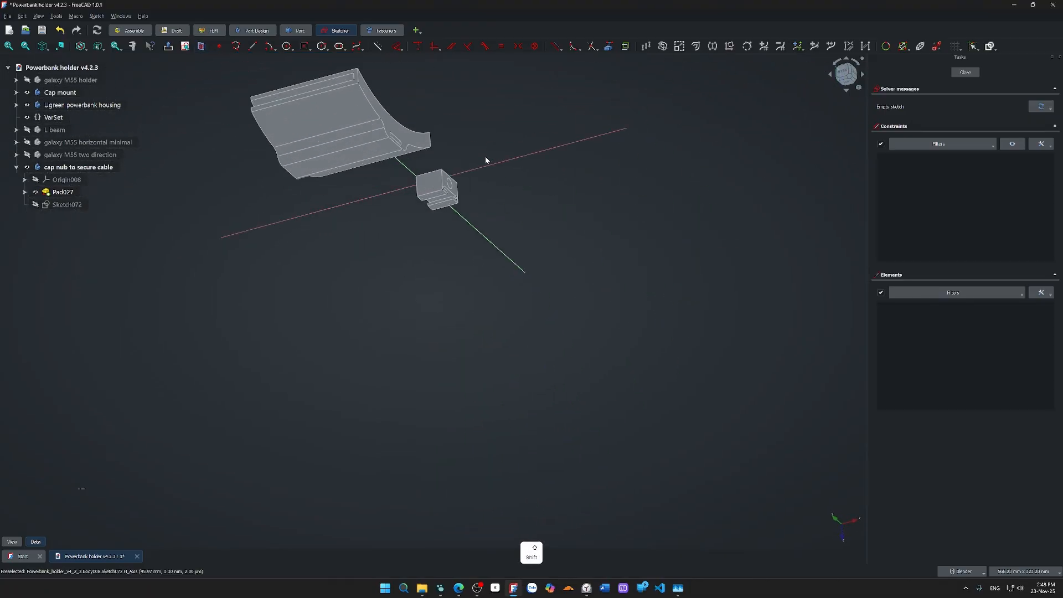
{"action": "scroll", "coordinate": [495, 203], "scroll_direction": "down", "scroll_amount": 2}
{"action": "middle_click_drag", "start_coordinate": [534, 195], "coordinate": [615, 200]}
{"action": "scroll", "coordinate": [220, 333], "scroll_direction": "down", "scroll_amount": 2}
{"action": "scroll", "coordinate": [291, 386], "scroll_direction": "down", "scroll_amount": 1}
{"action": "middle_click_drag", "start_coordinate": [292, 386], "coordinate": [425, 402]}
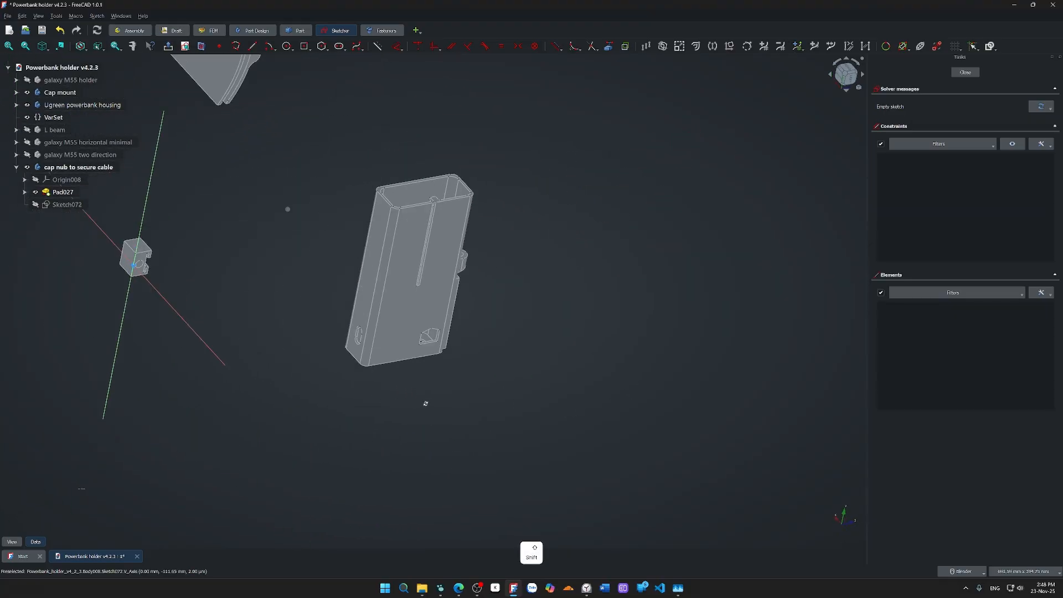
{"action": "middle_click_drag", "start_coordinate": [250, 311], "coordinate": [532, 294], "text": "shift"}
{"action": "scroll", "coordinate": [498, 288], "scroll_direction": "up", "scroll_amount": 5}
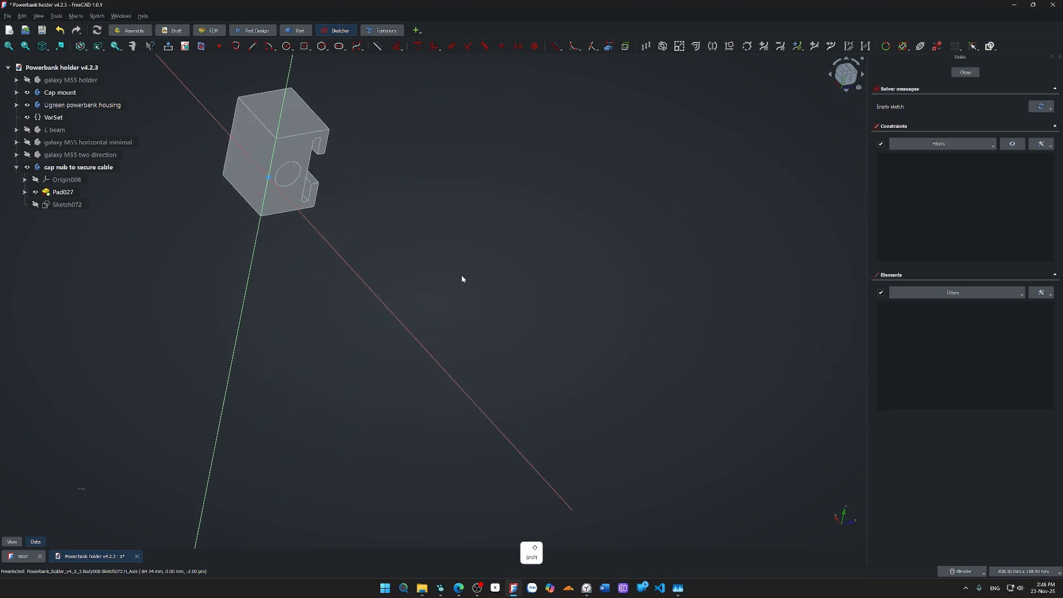
{"action": "middle_click_drag", "start_coordinate": [372, 260], "coordinate": [526, 360], "text": "shift"}
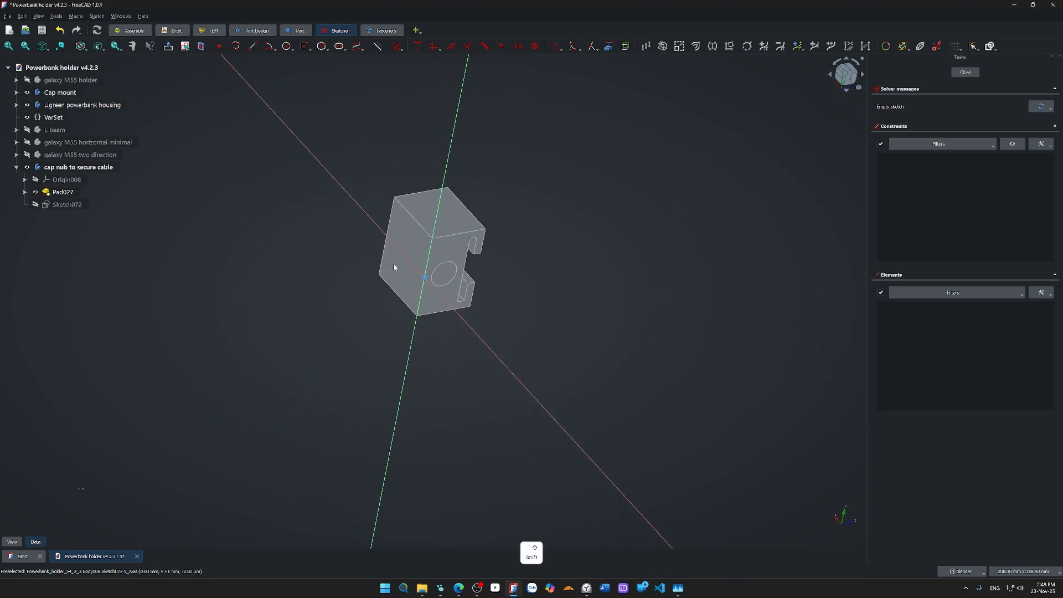
{"action": "middle_click_drag", "start_coordinate": [423, 277], "coordinate": [803, 238]}
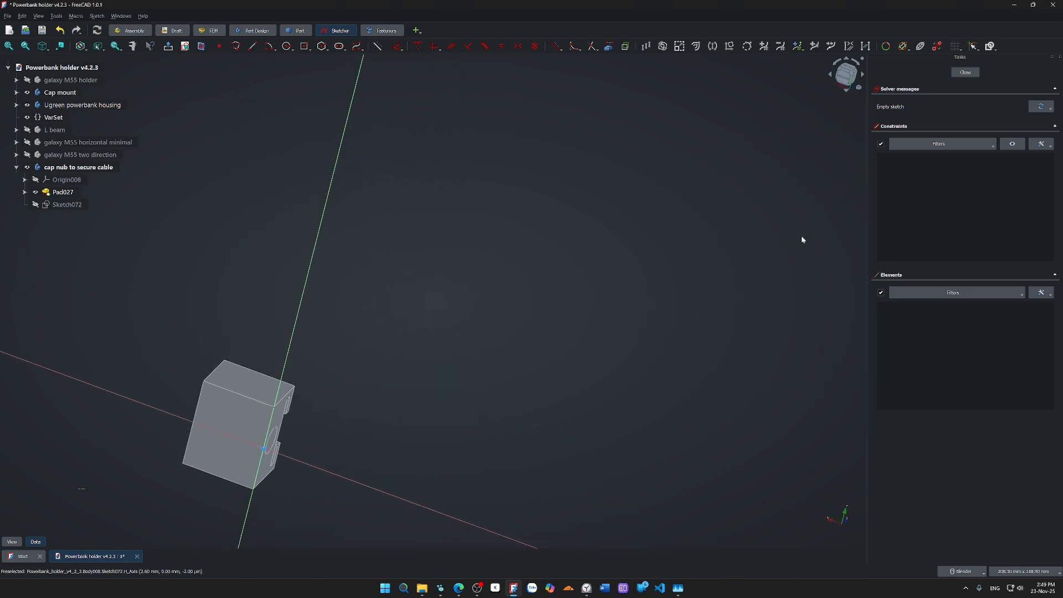
- Project three outer edges of the nub's outline, excluding the edge on the green axis, into the sketch as external geometry
{"action": "left_click", "coordinate": [846, 81]}
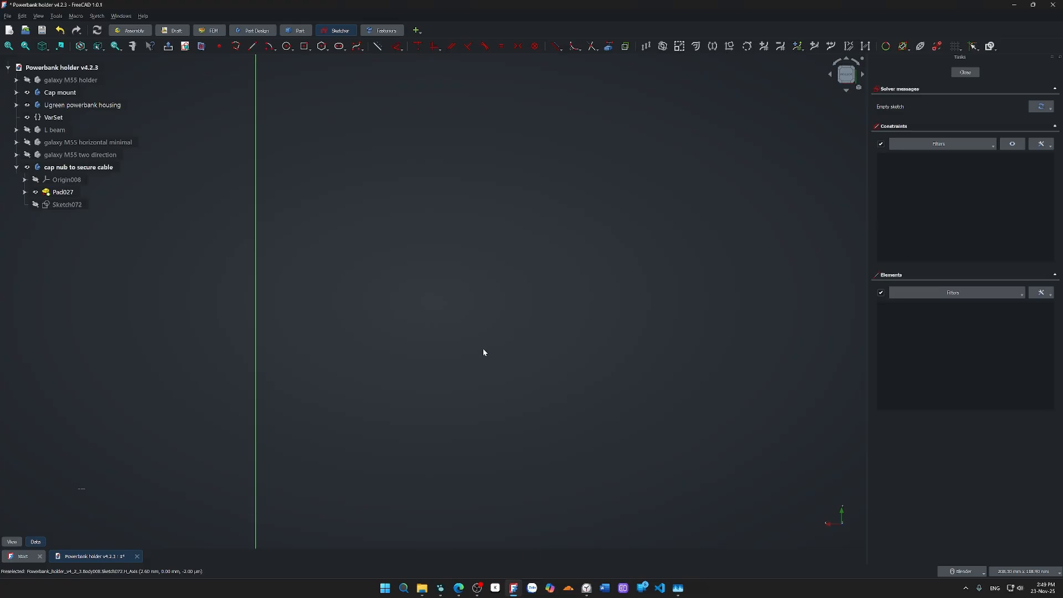
{"action": "mouse_move", "coordinate": [477, 365]}
{"action": "middle_mouse_down", "text": "shift"}
{"action": "mouse_move", "coordinate": [620, 227]}
{"action": "mouse_move", "coordinate": [487, 375]}
{"action": "middle_mouse_up", "text": "shift"}
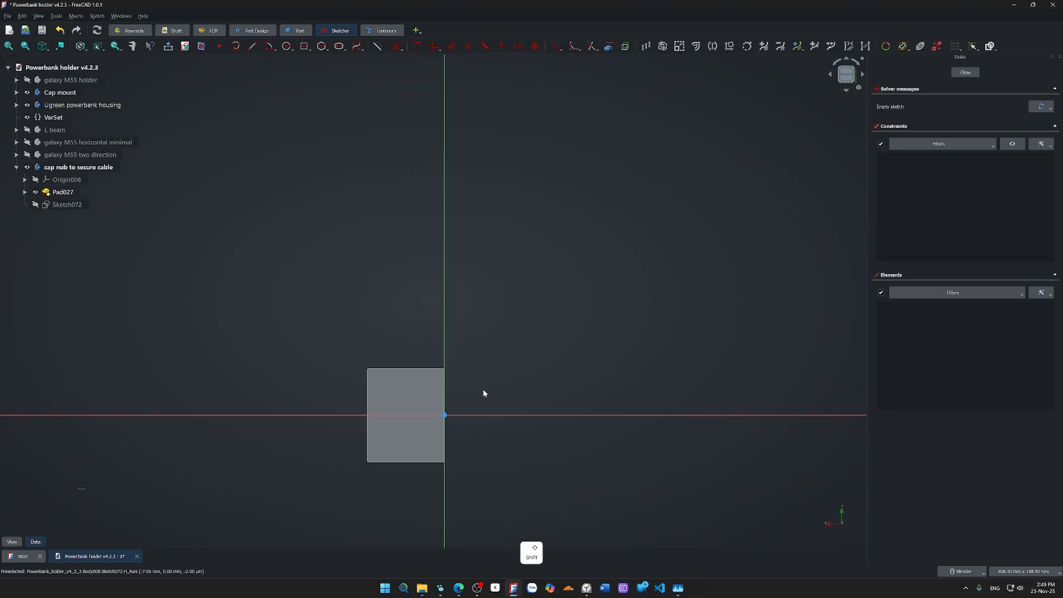
{"action": "key", "text": "g"}
{"action": "key", "text": "x"}
{"action": "left_click", "coordinate": [411, 369]}
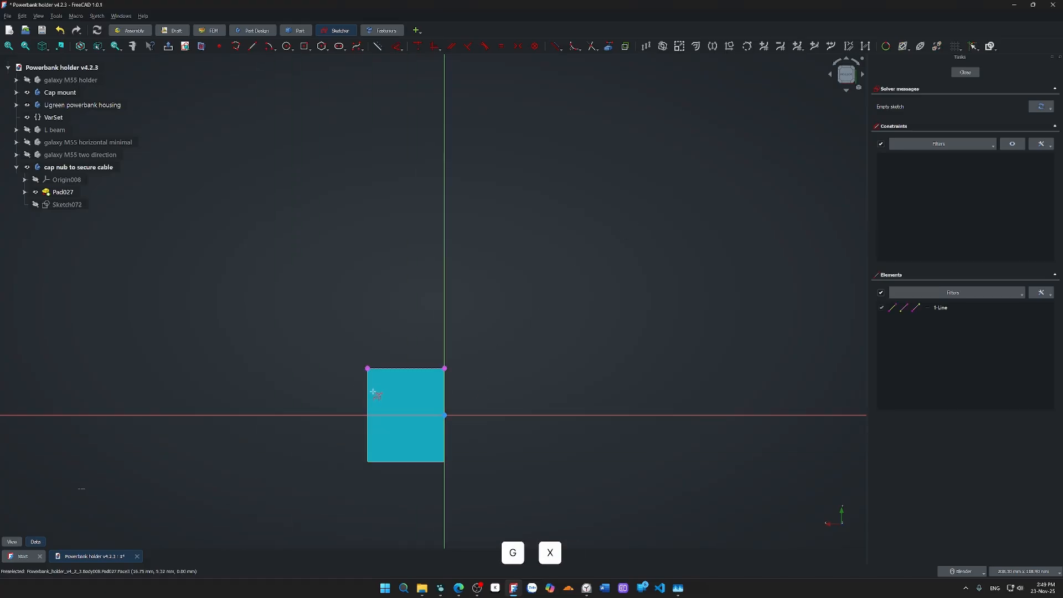
{"action": "left_click", "coordinate": [368, 392]}
{"action": "left_click", "coordinate": [408, 463]}
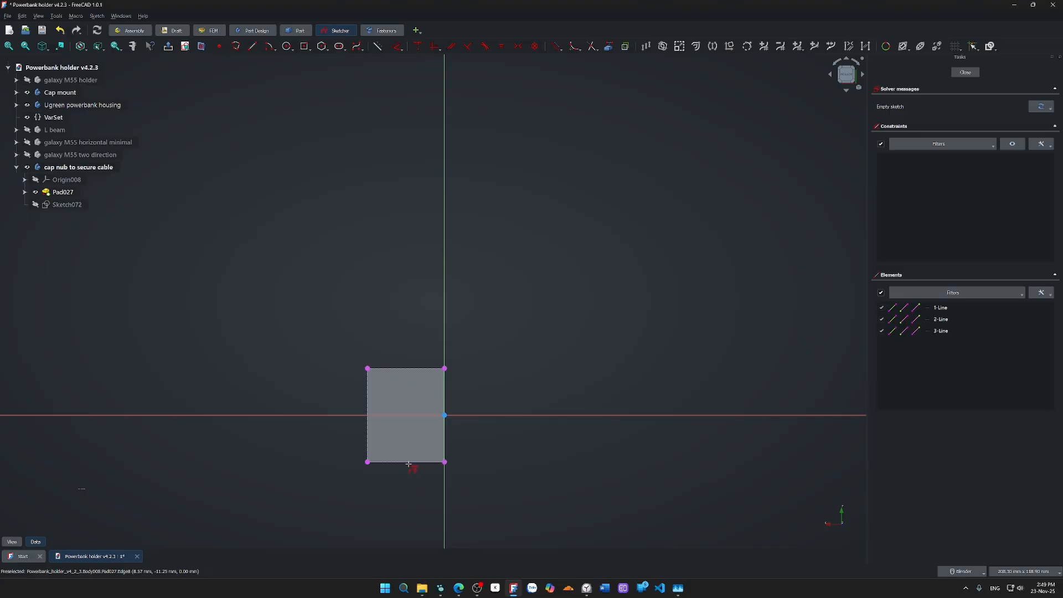
- Draw a 14.5 mm diameter circle centred on the red axis inside the projected outline, and shift it towards the middle of the face
{"action": "mouse_move", "coordinate": [401, 488]}
{"action": "middle_mouse_down"}
{"action": "mouse_move", "coordinate": [332, 492]}
{"action": "mouse_move", "coordinate": [480, 455]}
{"action": "middle_mouse_up"}
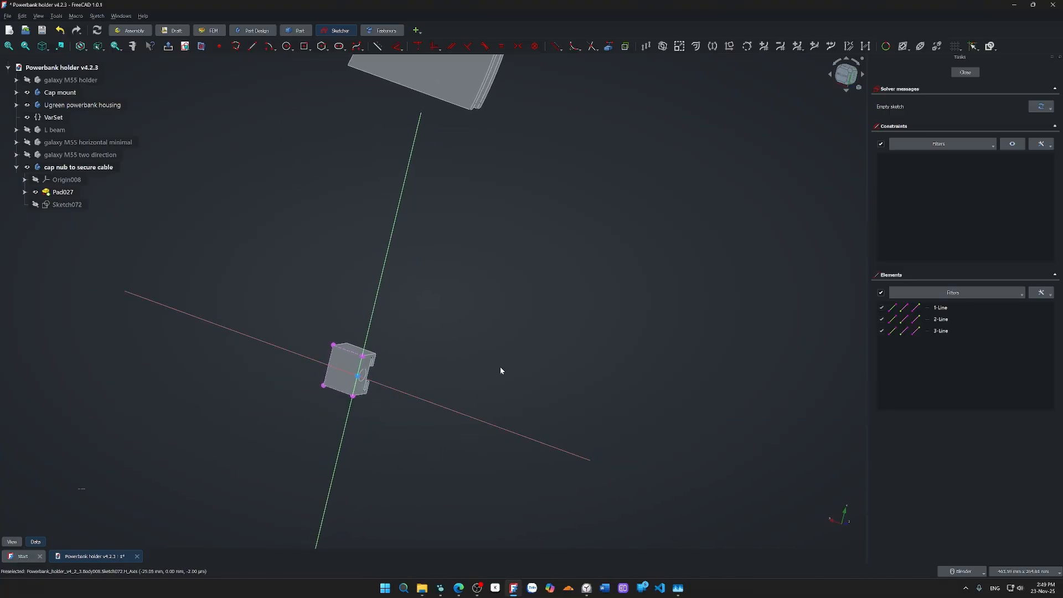
{"action": "key", "text": "shift+Right"}
{"action": "middle_click_drag", "start_coordinate": [265, 340], "coordinate": [267, 384]}
{"action": "left_click", "coordinate": [845, 76]}
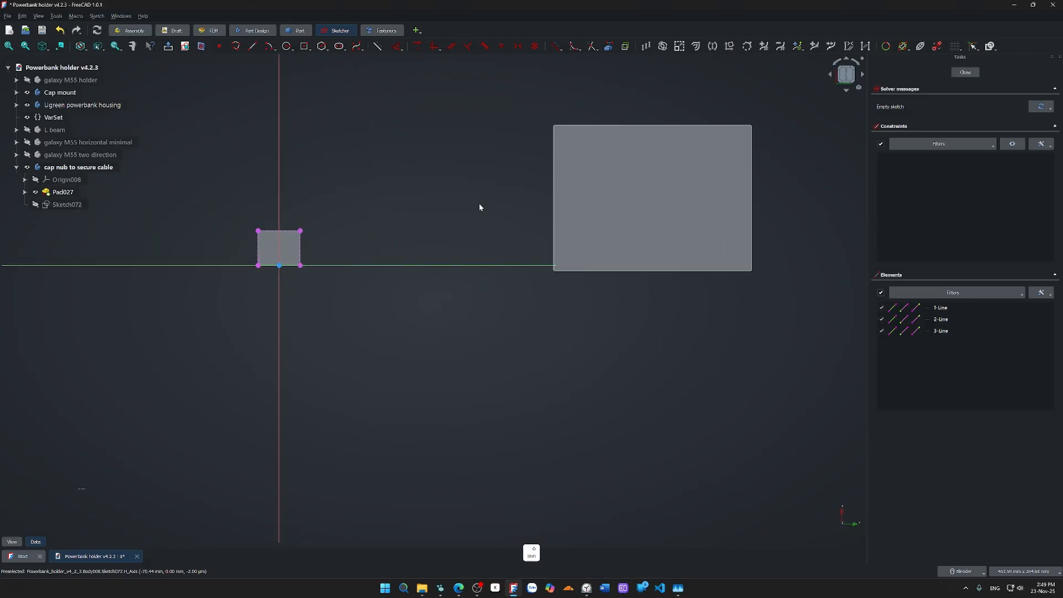
{"action": "middle_click_drag", "start_coordinate": [480, 203], "coordinate": [786, 307], "text": "shift"}
{"action": "scroll", "coordinate": [587, 354], "scroll_direction": "up", "scroll_amount": 5}
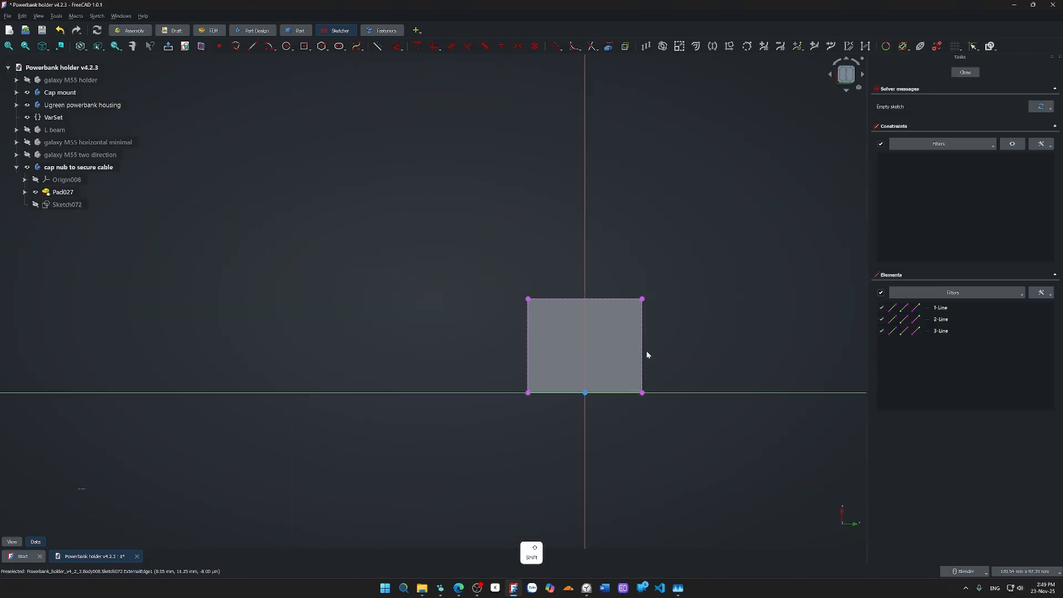
{"action": "middle_click_drag", "start_coordinate": [648, 355], "coordinate": [514, 346], "text": "shift"}
{"action": "scroll", "coordinate": [457, 356], "scroll_direction": "up", "scroll_amount": 4}
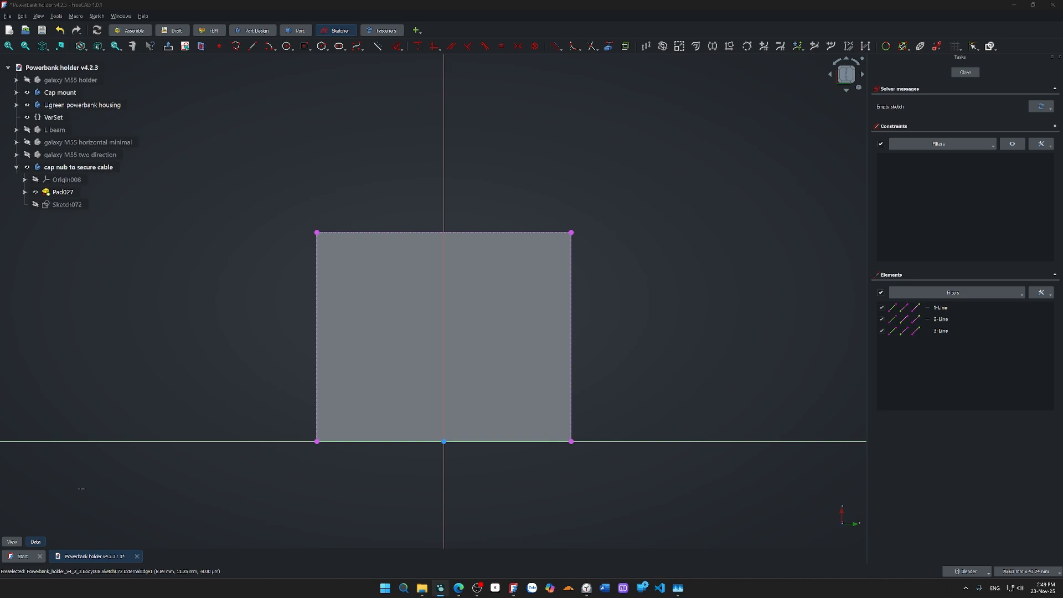
{"action": "left_click", "coordinate": [731, 335]}
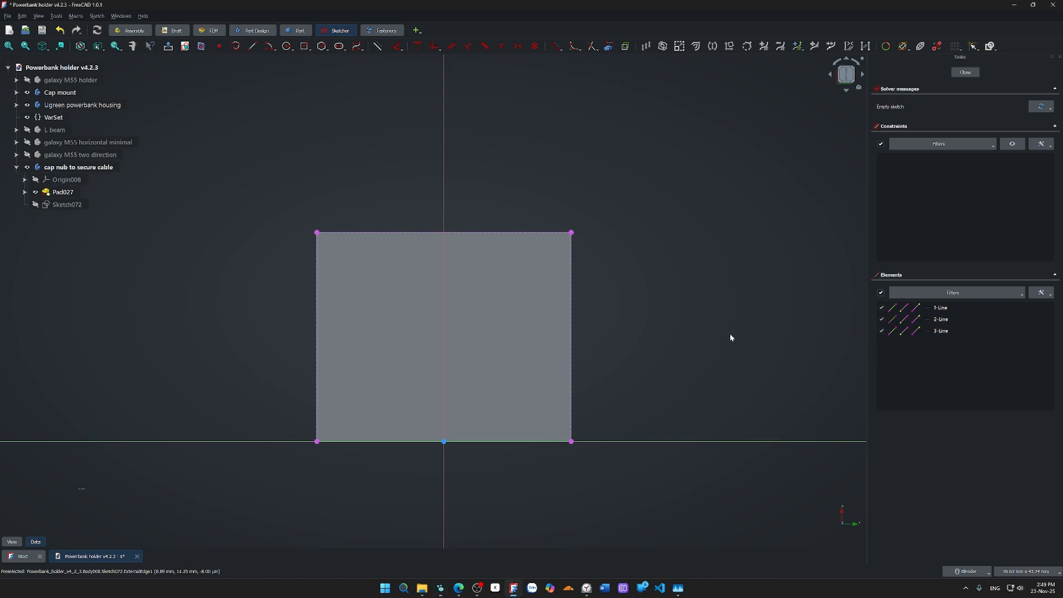
{"action": "key", "text": "g"}
{"action": "key", "text": "c"}
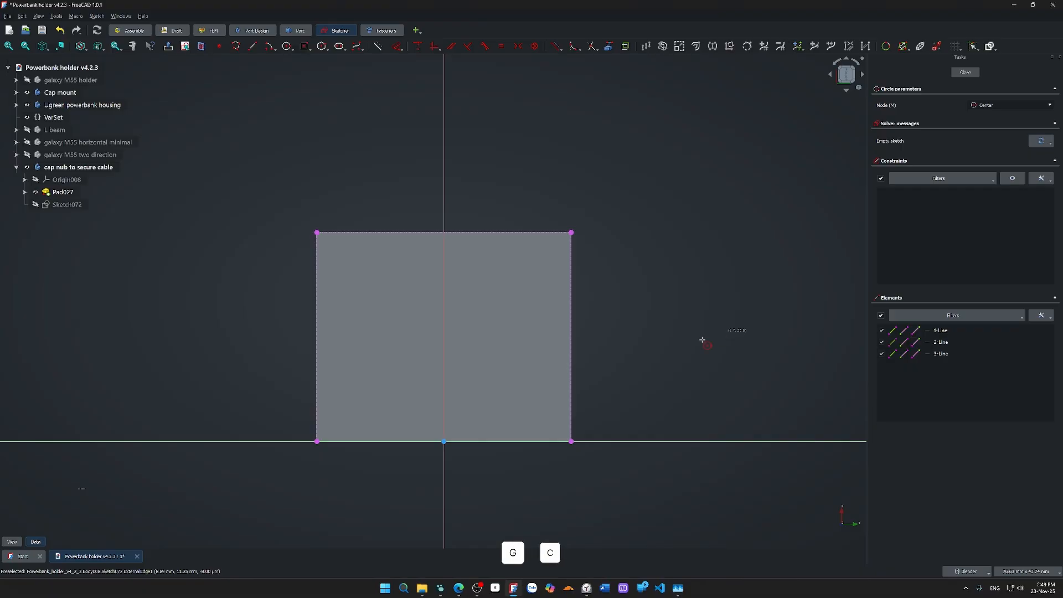
{"action": "left_click", "coordinate": [444, 354]}
{"action": "type", "text": "14.5"}
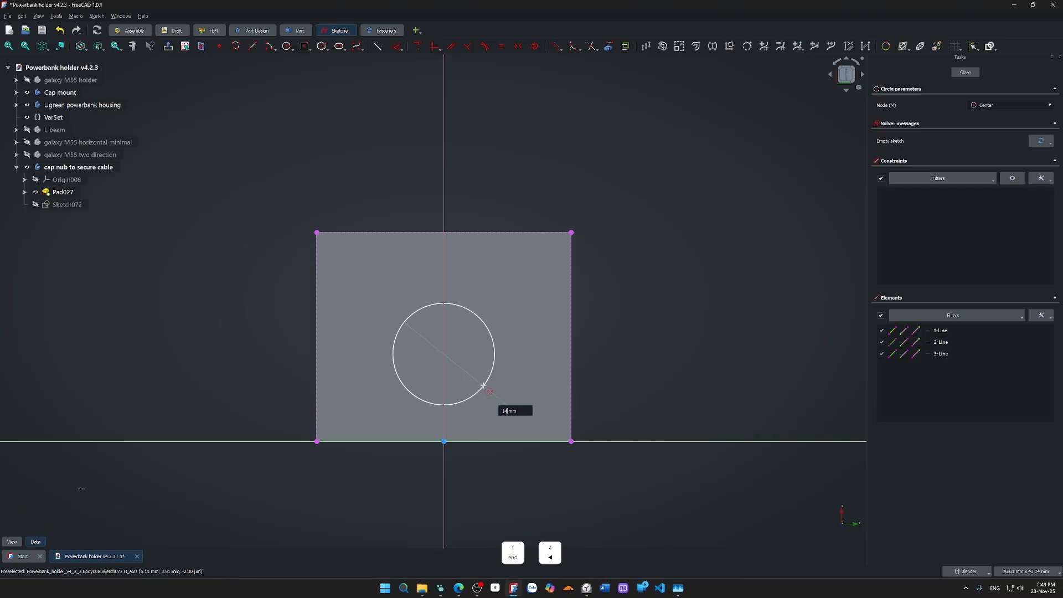
{"action": "key", "text": "Return"}
{"action": "right_click", "coordinate": [531, 340]}
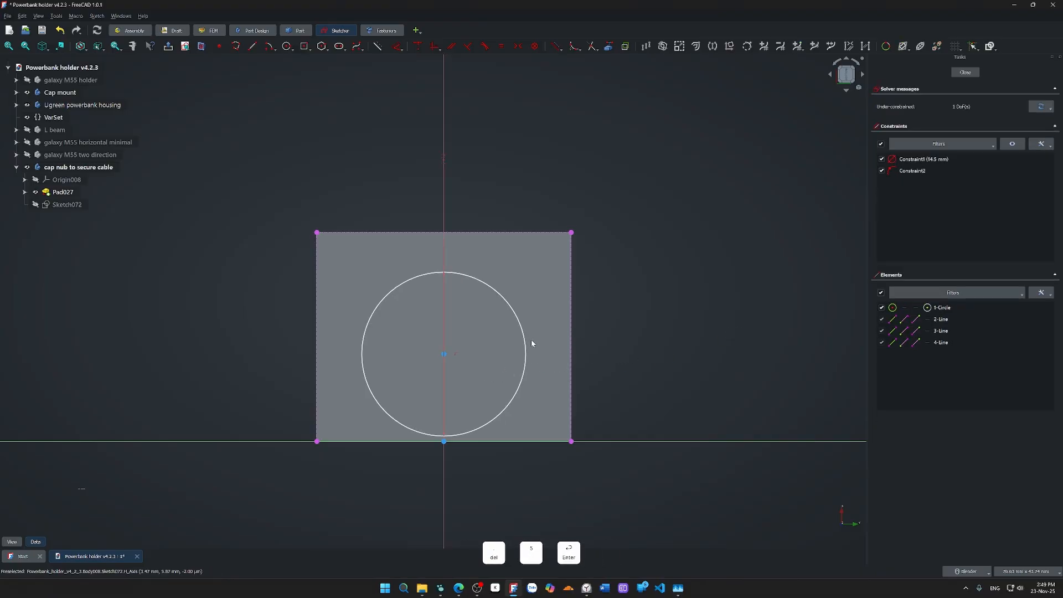
{"action": "left_click_drag", "start_coordinate": [445, 354], "coordinate": [446, 341]}
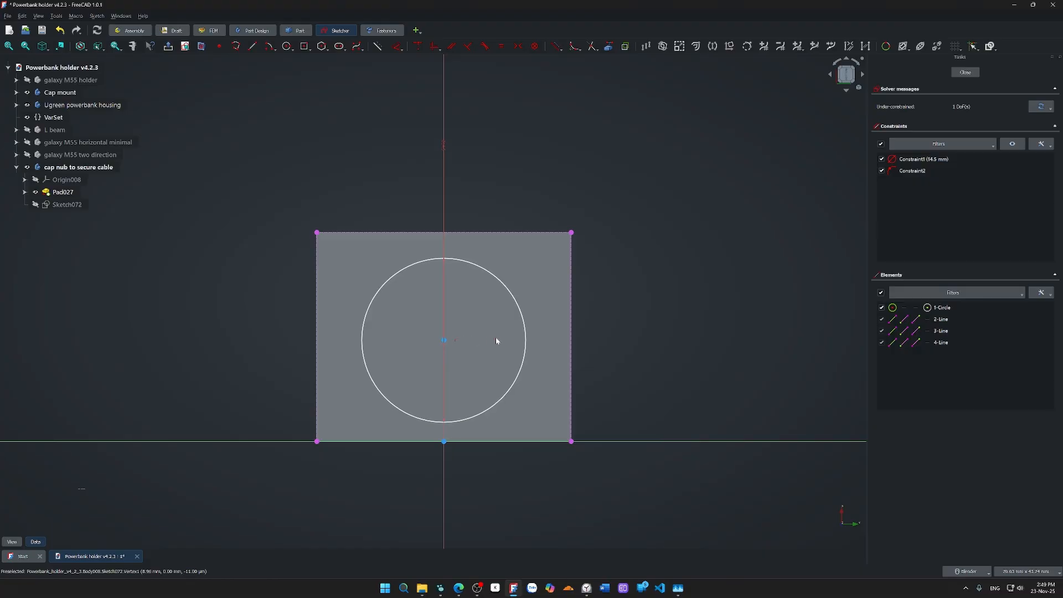
- Delete the 14.5 mm circle, close the sketch and remove it from the nub body
{"action": "scroll", "coordinate": [498, 340], "scroll_direction": "down", "scroll_amount": 4}
{"action": "middle_click_drag", "start_coordinate": [449, 349], "coordinate": [430, 428]}
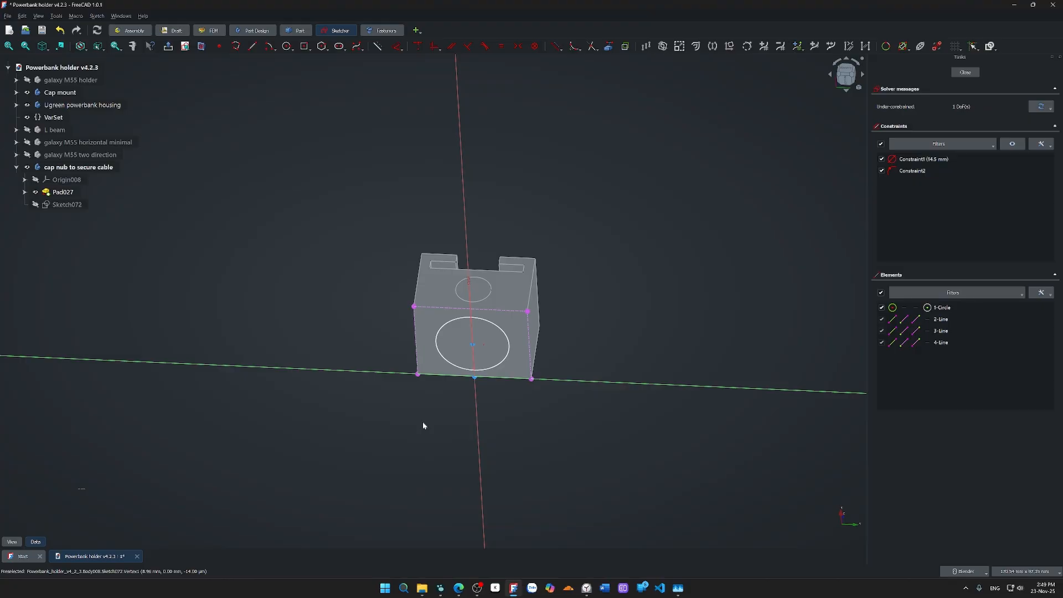
{"action": "left_click", "coordinate": [504, 362]}
{"action": "key", "text": "Delete"}
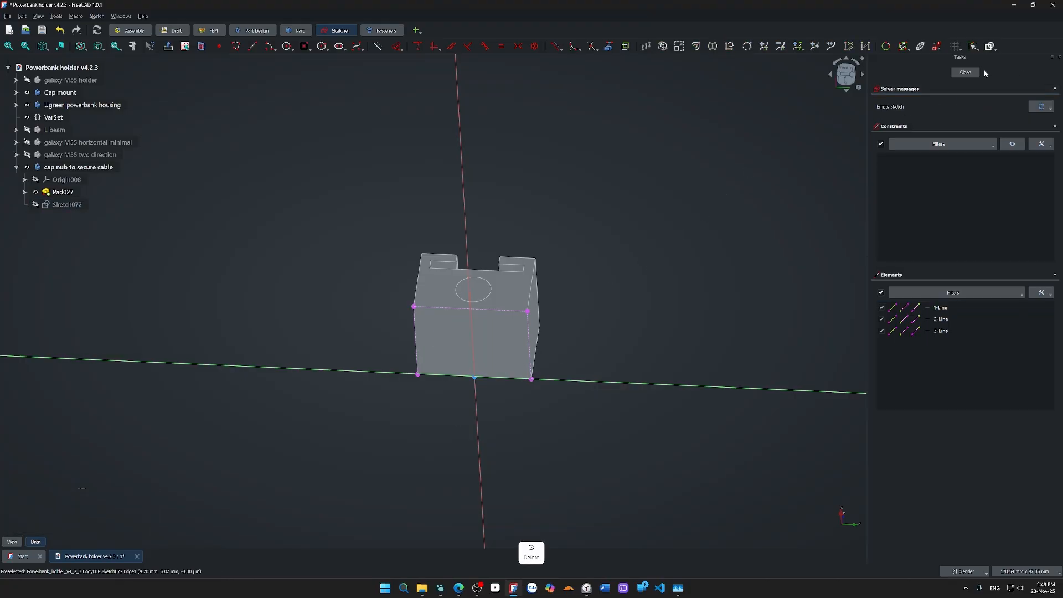
{"action": "left_click", "coordinate": [967, 72]}
{"action": "key", "text": "Delete"}
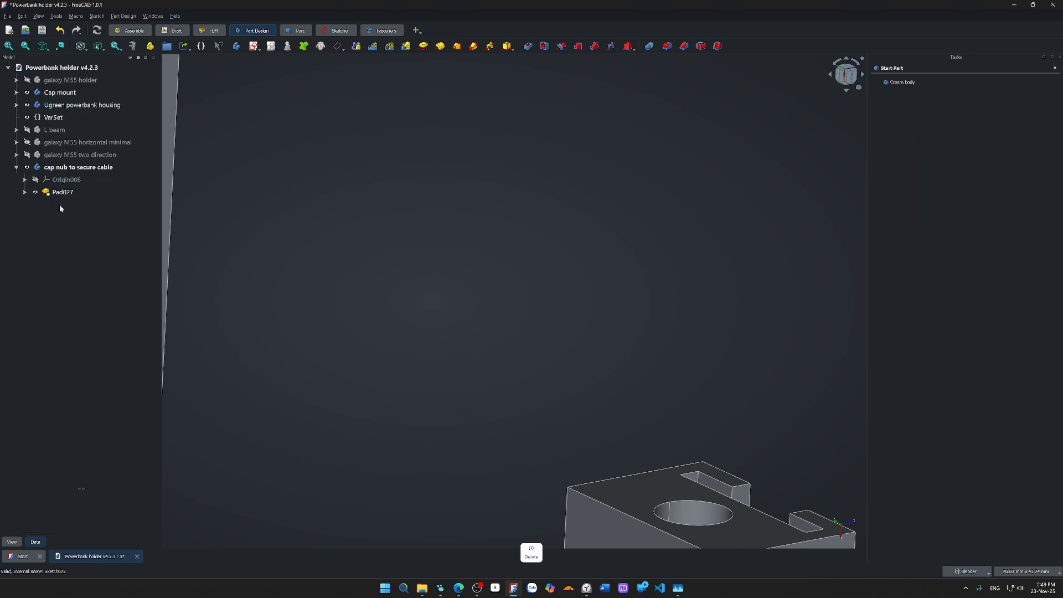
- Cancel the pad's parameter editing without changes and open its underlying profile sketch for editing
{"action": "double_click", "coordinate": [62, 194]}
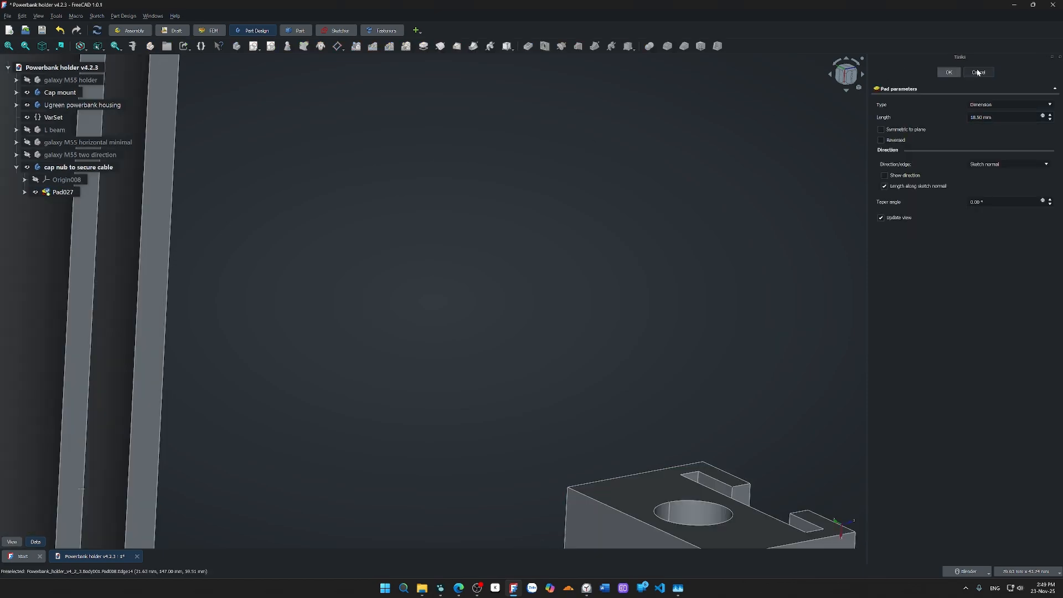
{"action": "left_click", "coordinate": [978, 72]}
{"action": "left_click", "coordinate": [25, 192]}
{"action": "left_click", "coordinate": [72, 205]}
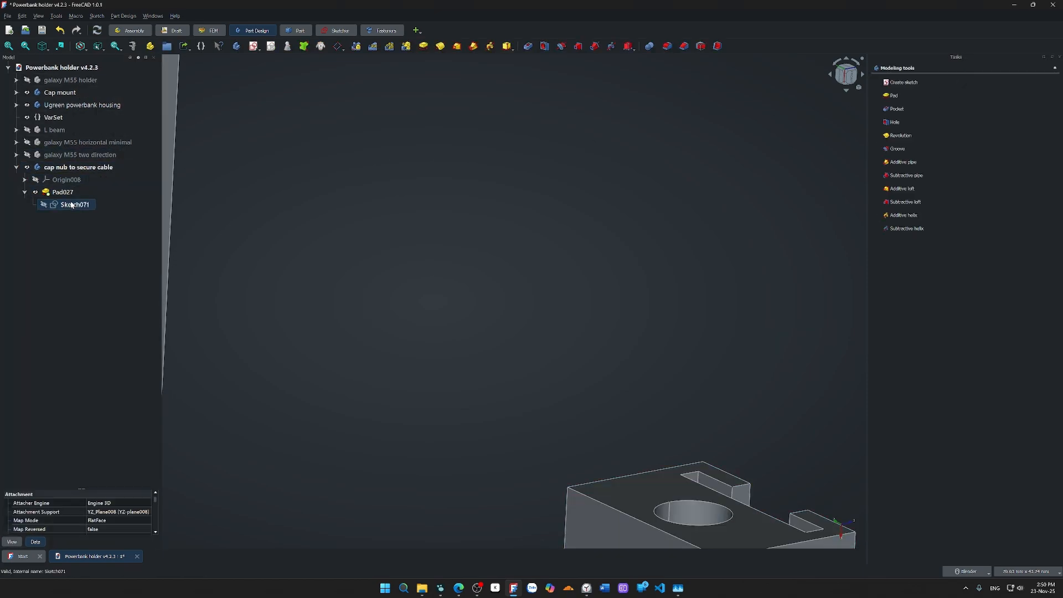
{"action": "double_click", "coordinate": [71, 205]}
{"action": "scroll", "coordinate": [457, 267], "scroll_direction": "down", "scroll_amount": 6}
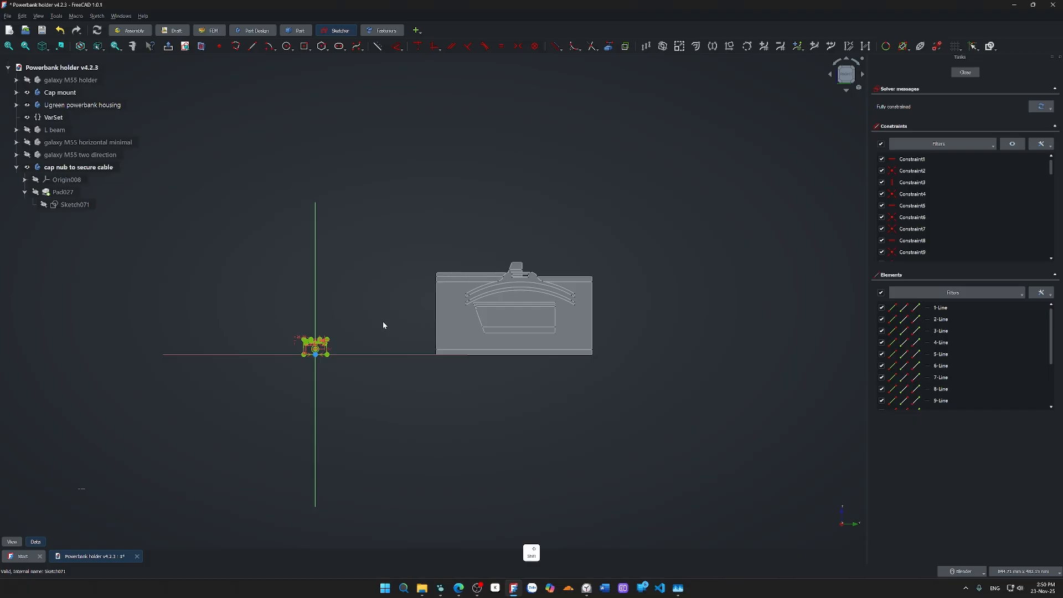
- Delete the distance constraint between the slot floor and the cable hole, plus the symmetry constraint centring the hole in the profile
{"action": "mouse_move", "coordinate": [383, 321]}
{"action": "middle_mouse_down", "text": "shift"}
{"action": "mouse_move", "coordinate": [503, 268]}
{"action": "mouse_move", "coordinate": [512, 285]}
{"action": "mouse_move", "coordinate": [449, 330]}
{"action": "middle_mouse_up", "text": "shift"}
{"action": "scroll", "coordinate": [535, 276], "scroll_direction": "up", "scroll_amount": 12}
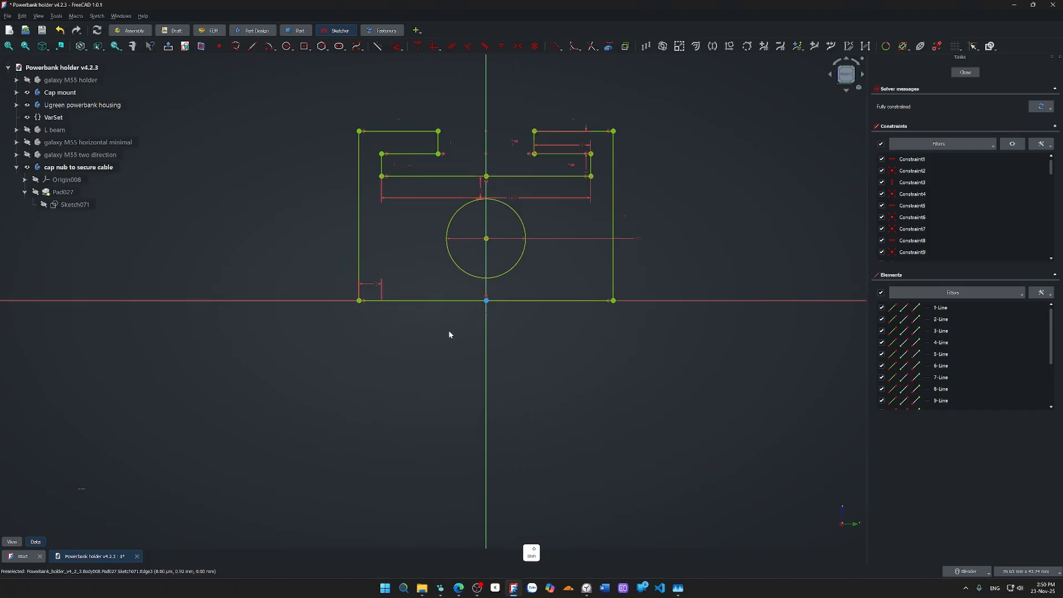
{"action": "left_click", "coordinate": [481, 190]}
{"action": "key", "text": "Delete"}
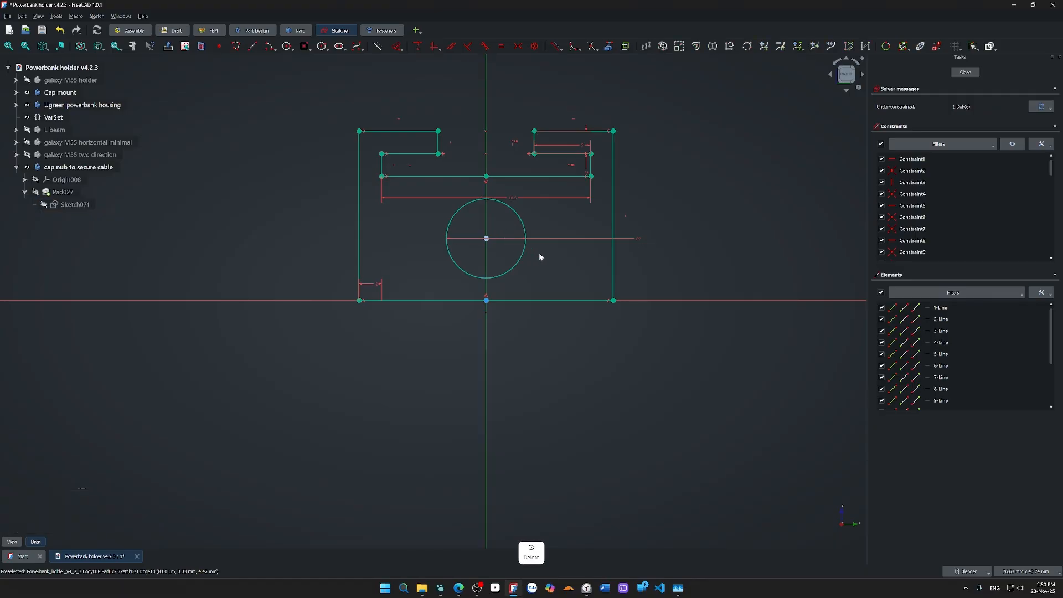
{"action": "scroll", "coordinate": [957, 239], "scroll_direction": "down", "scroll_amount": 8}
{"action": "left_click", "coordinate": [936, 252]}
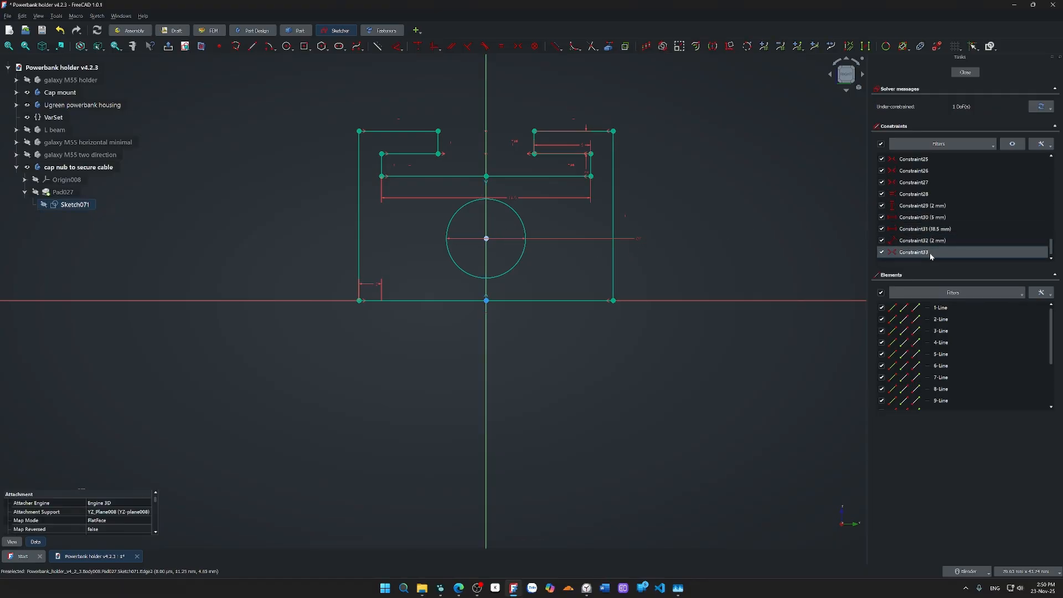
{"action": "key", "text": "Delete"}
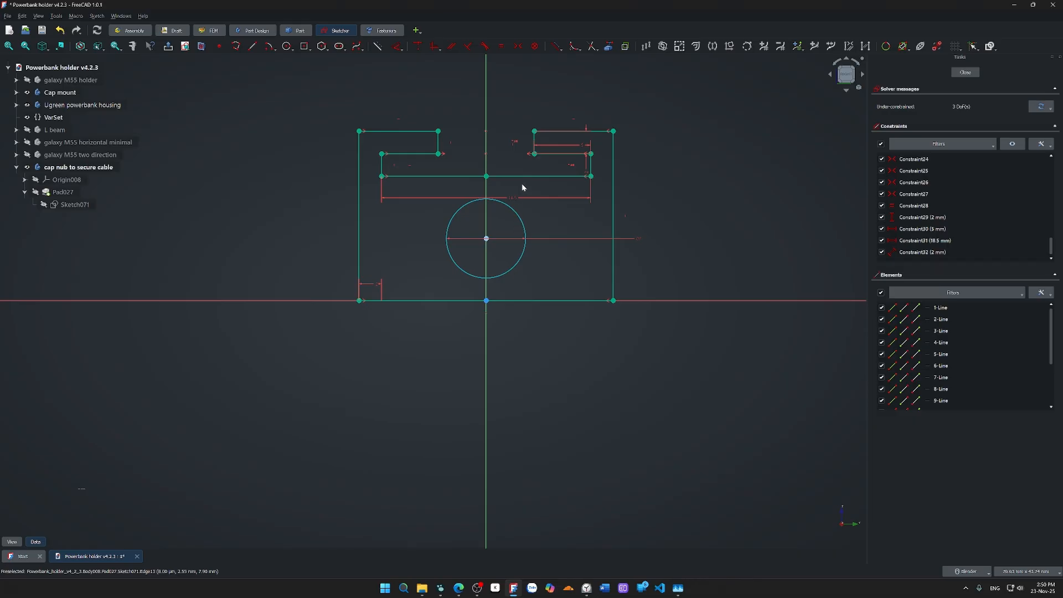
- Raise the slotted upper part of the profile and constrain the cable hole 2 mm from the midpoint of the slot floor
{"action": "left_click_drag", "start_coordinate": [521, 176], "coordinate": [519, 136]}
{"action": "left_click", "coordinate": [493, 200]}
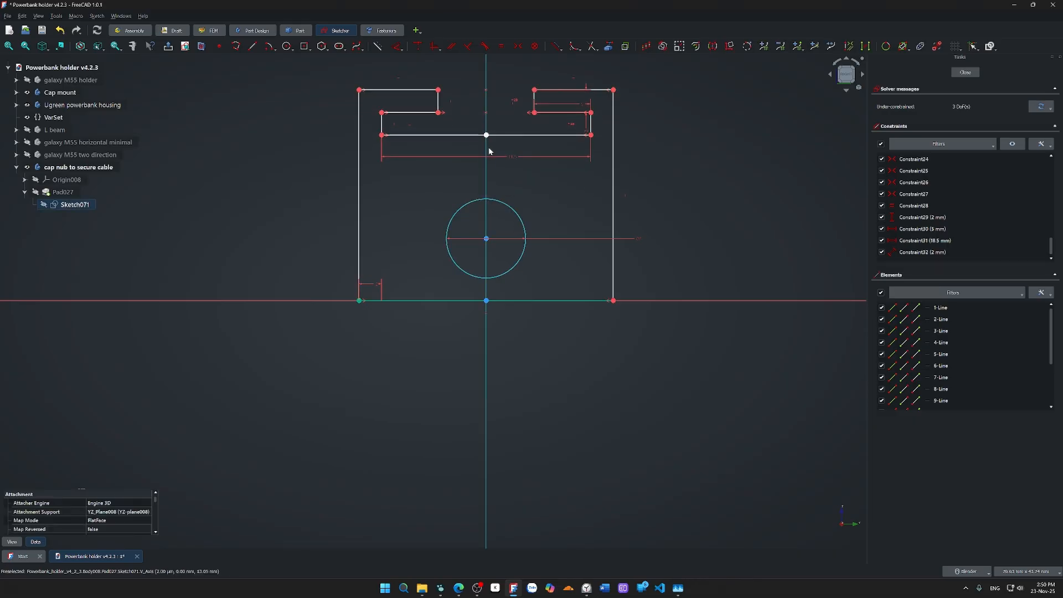
{"action": "left_click", "coordinate": [541, 190]}
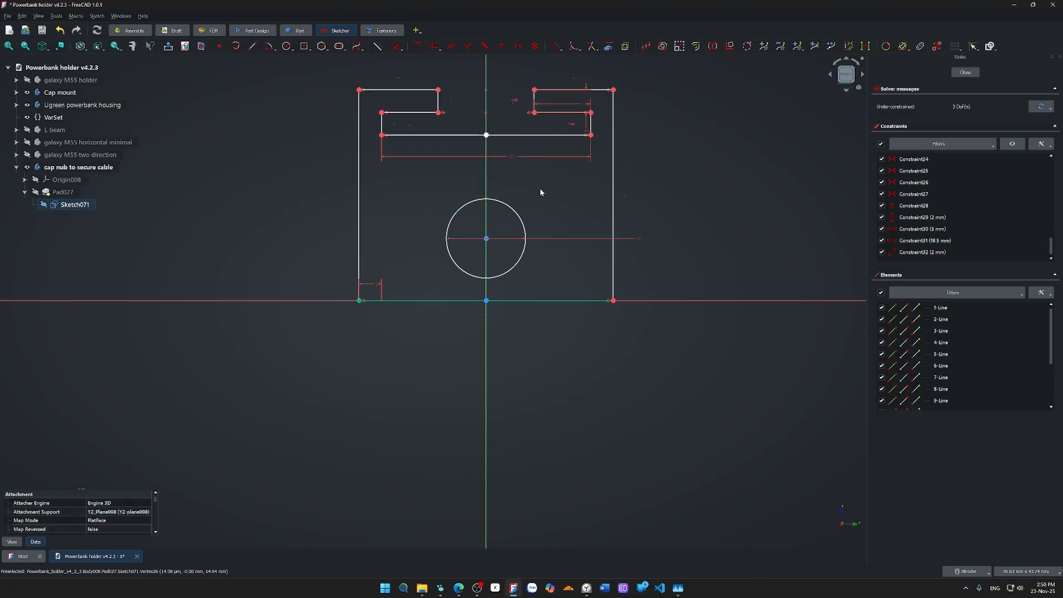
{"action": "left_click", "coordinate": [486, 135]}
{"action": "left_click", "coordinate": [507, 204]}
{"action": "key", "text": "d"}
{"action": "left_click", "coordinate": [535, 149]}
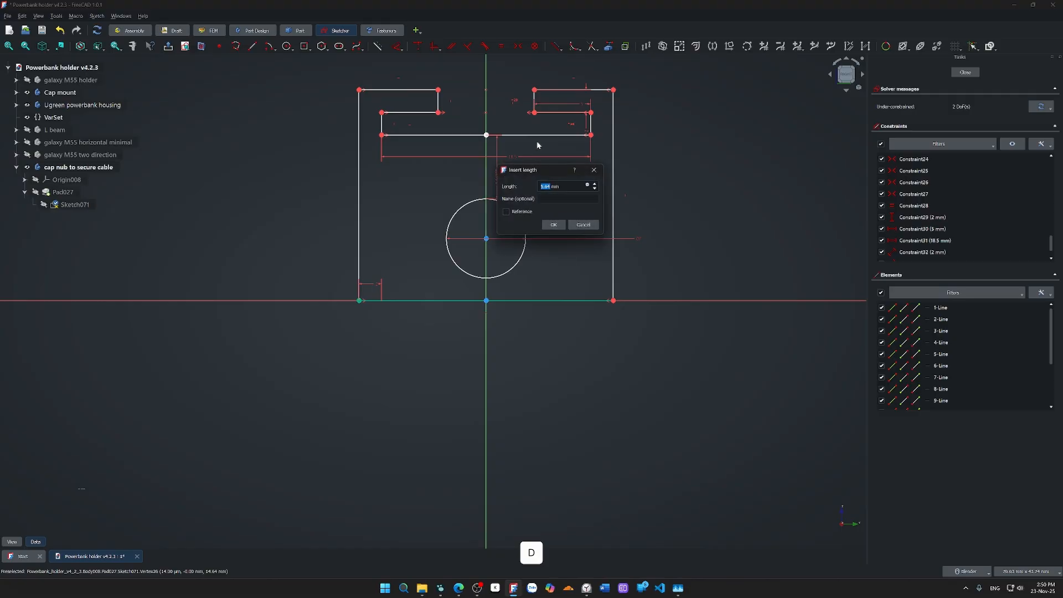
{"action": "type", "text": "2"}
{"action": "key", "text": "Return"}
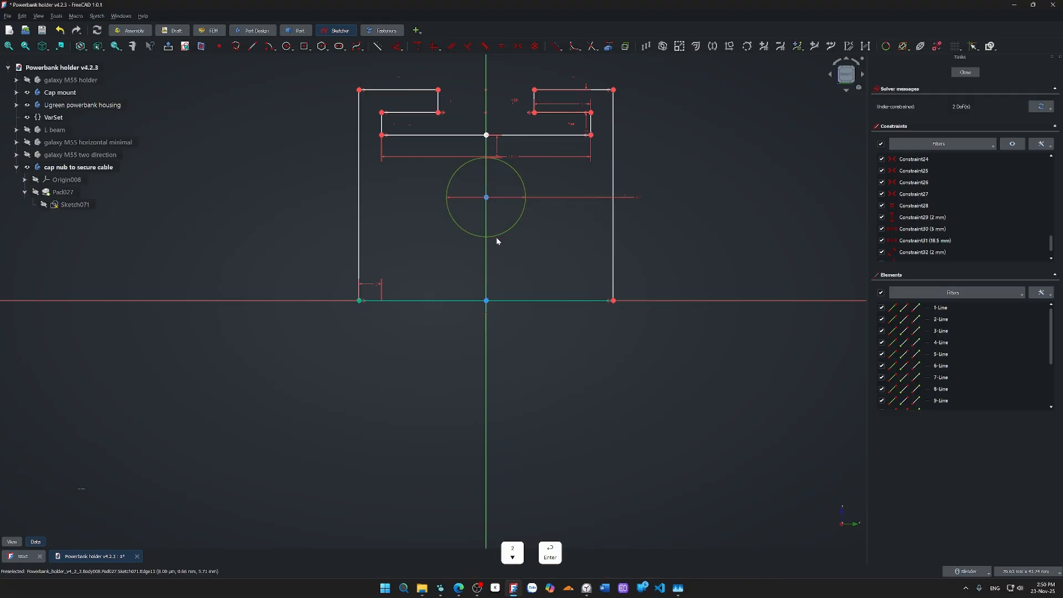
- Constrain the distance between the cable hole's edge and the profile's base line to 4+2 mm
{"action": "left_click", "coordinate": [496, 237]}
{"action": "left_click", "coordinate": [506, 300]}
{"action": "key", "text": "d"}
{"action": "left_click", "coordinate": [503, 275]}
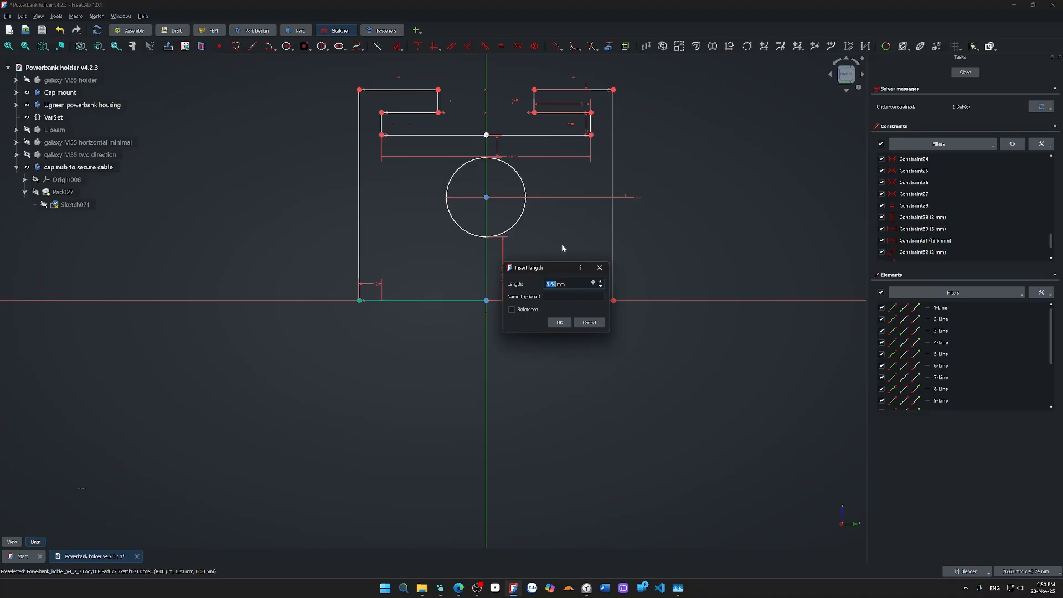
{"action": "type", "text": "4+2"}
{"action": "key", "text": "Return"}
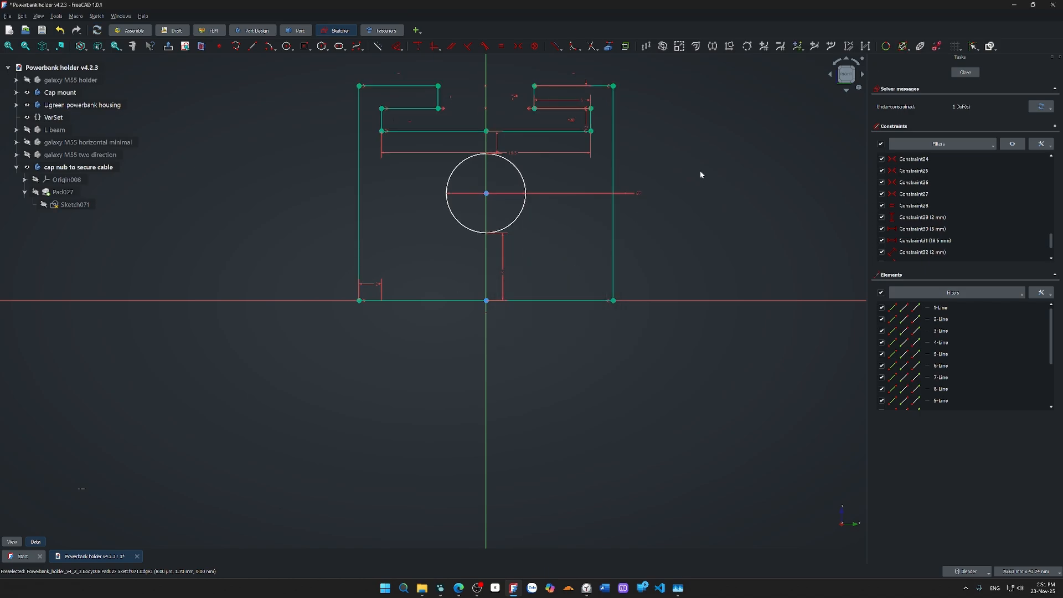
- Constrain the cable hole's centre onto the vertical axis and close the profile sketch
{"action": "mouse_move", "coordinate": [486, 195]}
{"action": "left_mouse_down"}
{"action": "mouse_move", "coordinate": [479, 218]}
{"action": "mouse_move", "coordinate": [502, 221]}
{"action": "left_mouse_up"}
{"action": "left_click", "coordinate": [501, 194]}
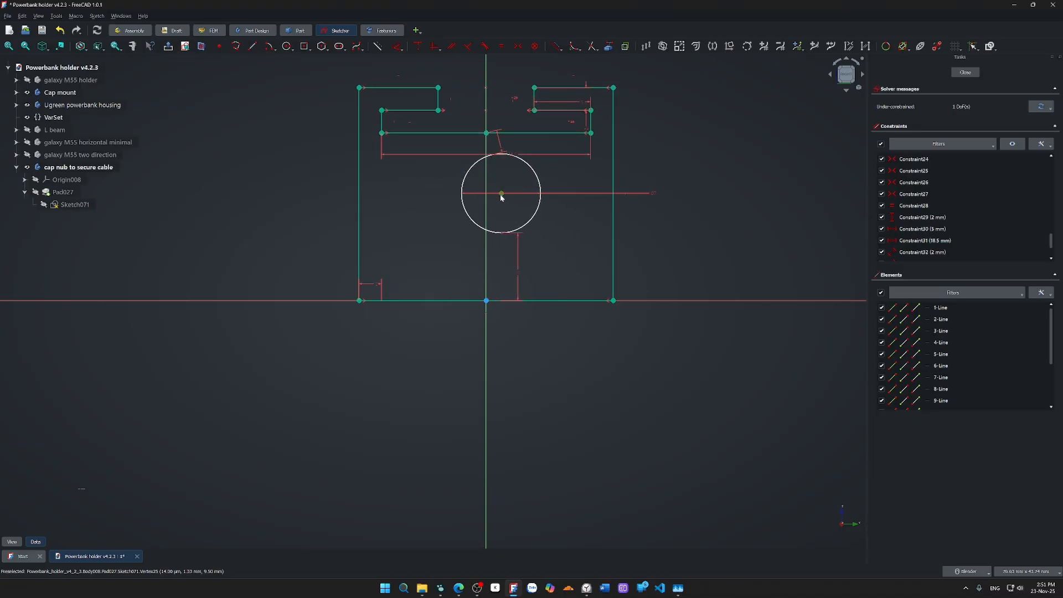
{"action": "left_click", "coordinate": [486, 214]}
{"action": "key", "text": "c"}
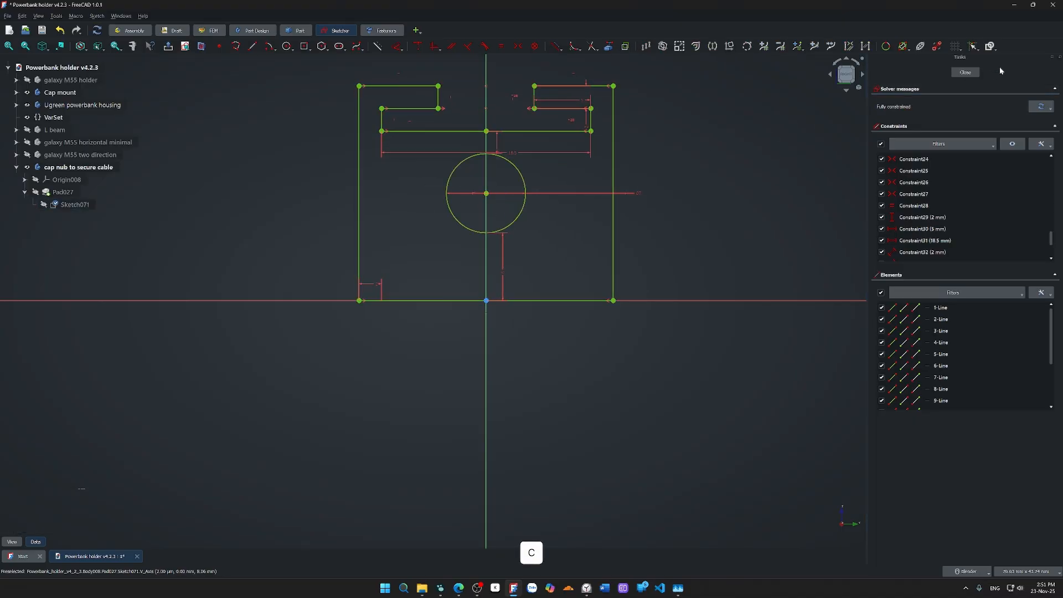
{"action": "left_click", "coordinate": [965, 72]}
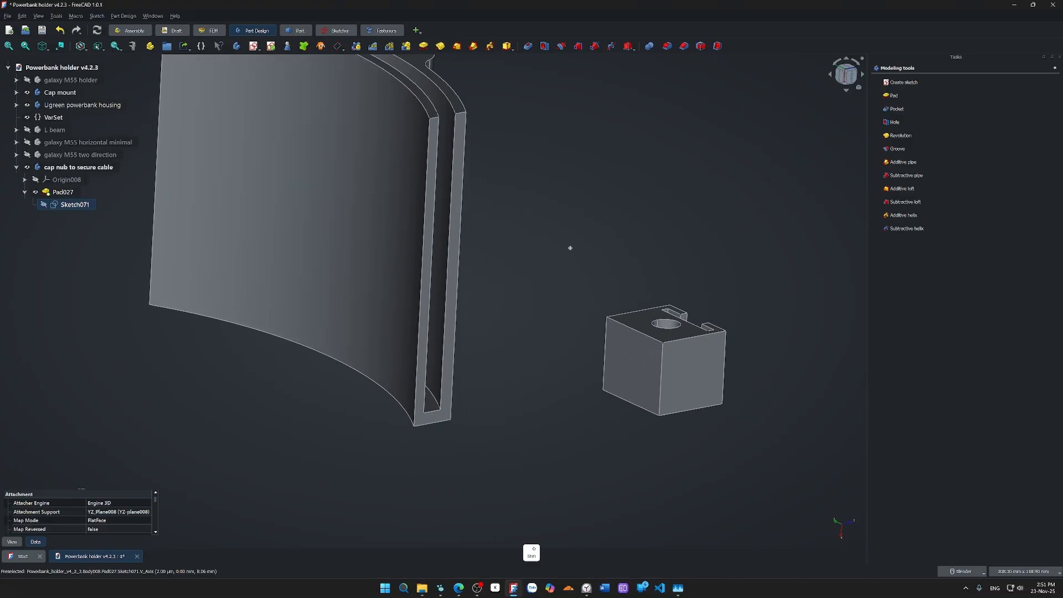
- Create a new sketch on the nub body's XY plane and orient it with the red axis vertical
{"action": "key", "text": "shift+s"}
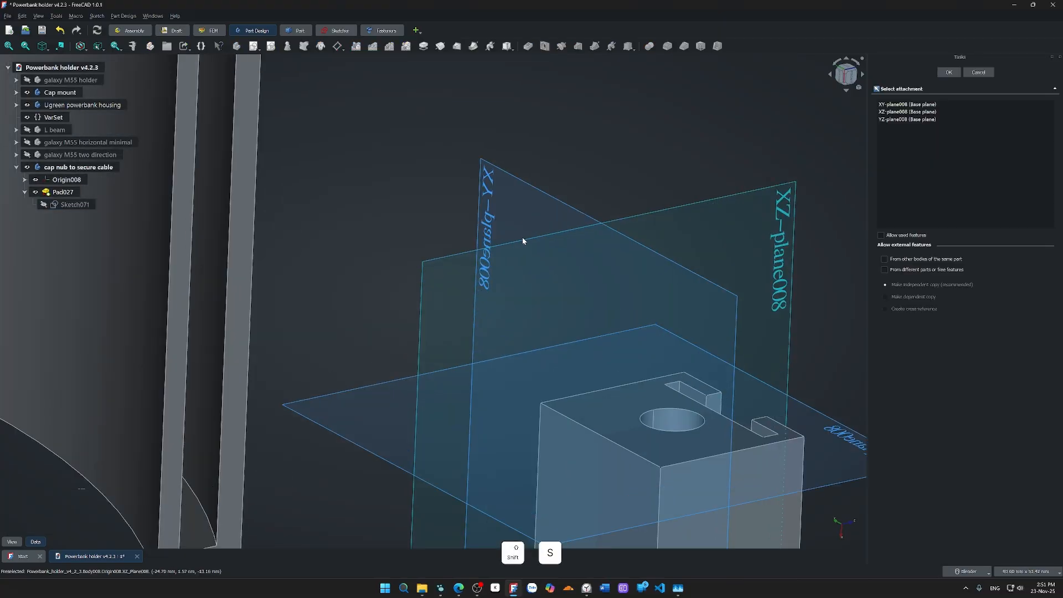
{"action": "scroll", "coordinate": [692, 258], "scroll_direction": "down", "scroll_amount": 3}
{"action": "middle_click_drag", "start_coordinate": [692, 258], "coordinate": [555, 273]}
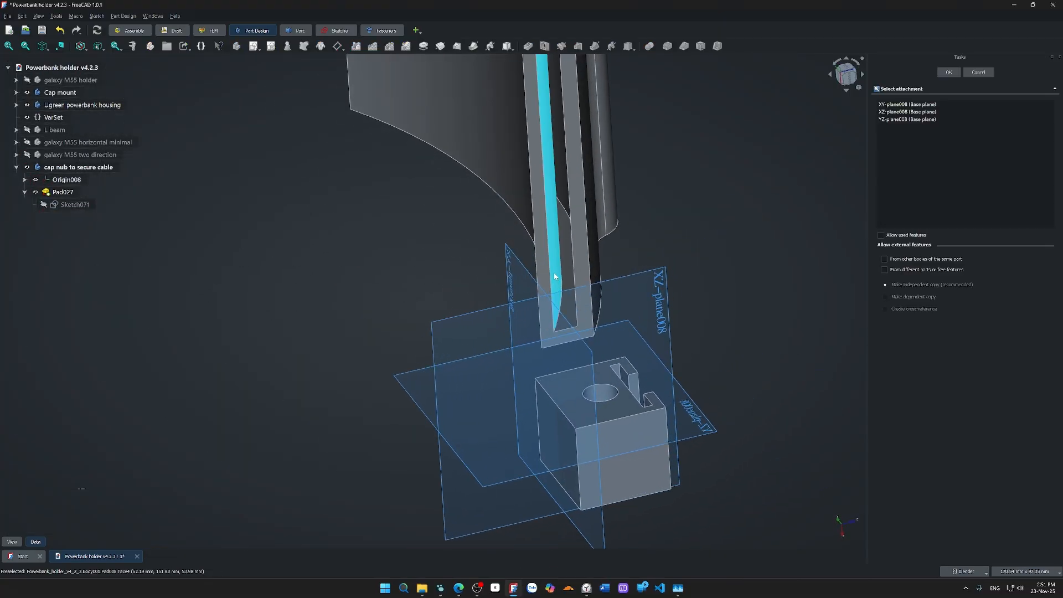
{"action": "left_click", "coordinate": [506, 271]}
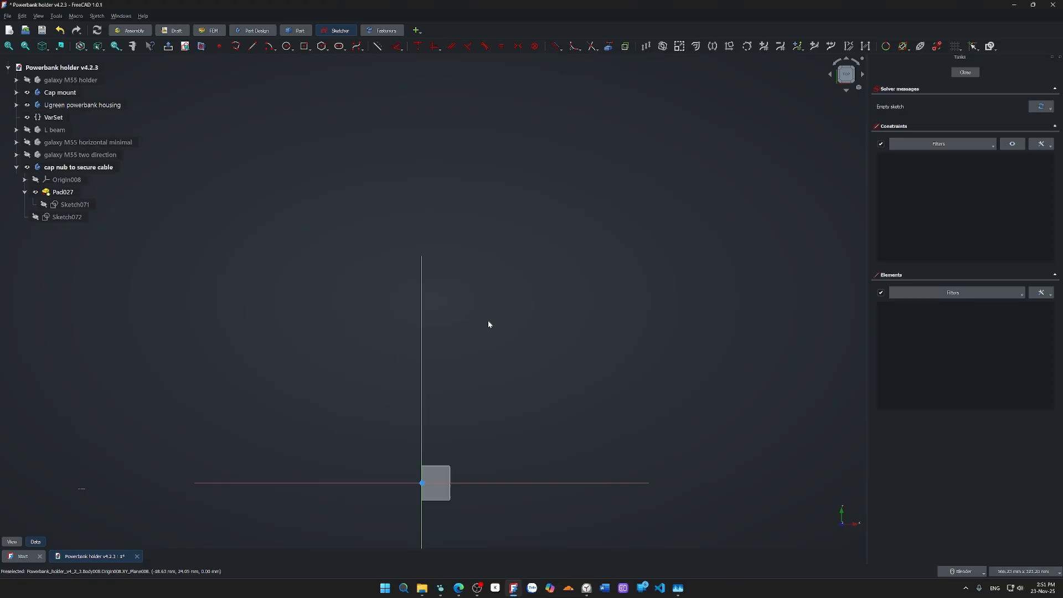
{"action": "middle_click_drag", "start_coordinate": [548, 312], "coordinate": [686, 298]}
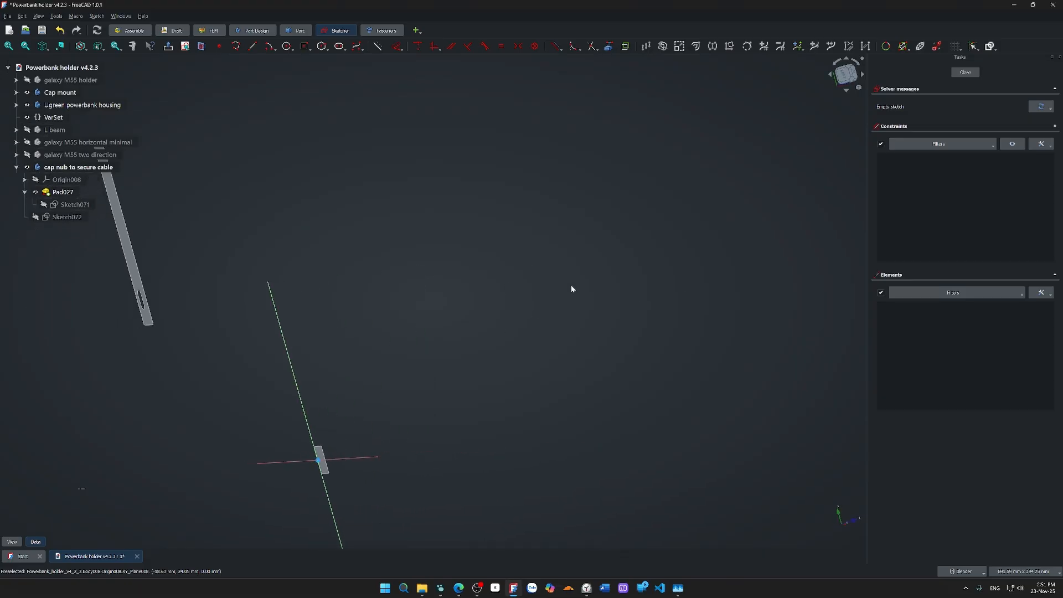
{"action": "key", "text": "q"}
{"action": "key", "text": "s"}
{"action": "middle_click_drag", "start_coordinate": [423, 356], "coordinate": [688, 386]}
{"action": "middle_click_drag", "start_coordinate": [333, 388], "coordinate": [420, 378]}
{"action": "middle_click_drag", "start_coordinate": [418, 279], "coordinate": [847, 69]}
{"action": "left_click", "coordinate": [847, 73]}
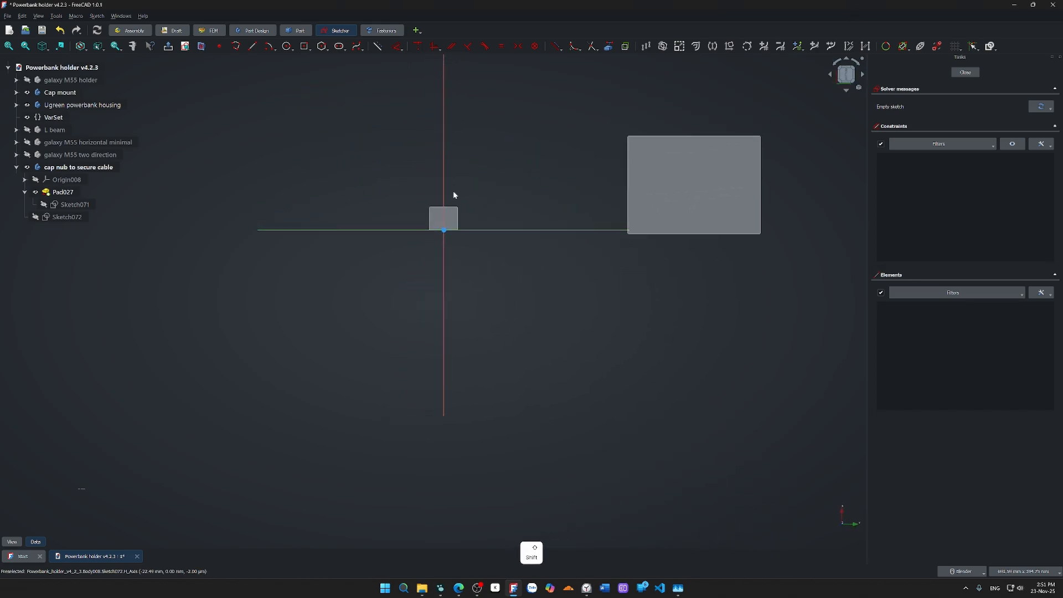
- Project the nub face's three outer edges, excluding the one on the green axis, into the new sketch as external geometry
{"action": "scroll", "coordinate": [442, 200], "scroll_direction": "up", "scroll_amount": 8}
{"action": "scroll", "coordinate": [466, 221], "scroll_direction": "up", "scroll_amount": 4}
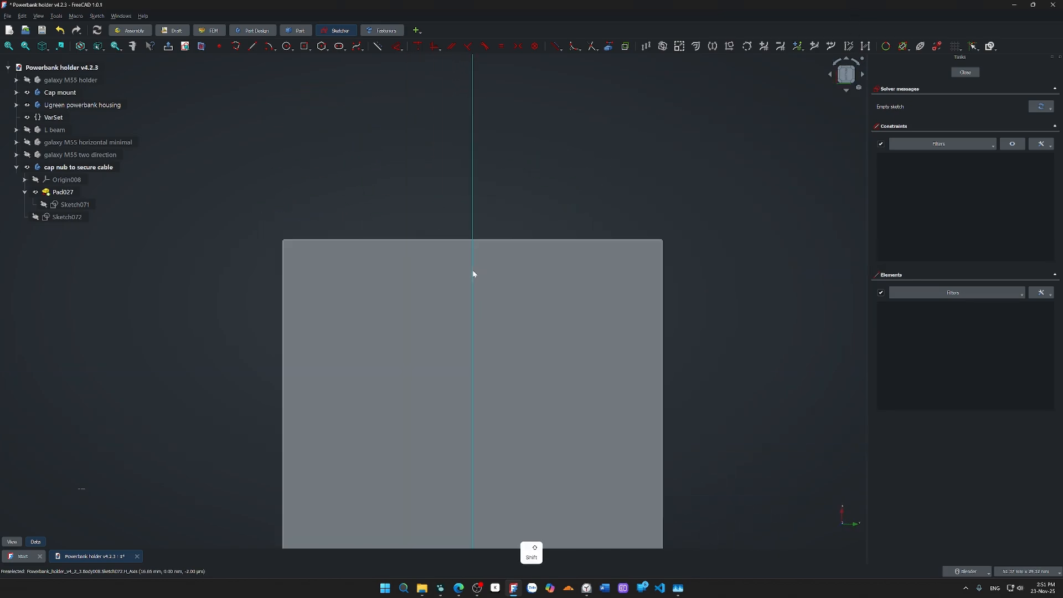
{"action": "mouse_move", "coordinate": [473, 273]}
{"action": "middle_mouse_down", "text": "shift"}
{"action": "mouse_move", "coordinate": [506, 221]}
{"action": "mouse_move", "coordinate": [575, 197]}
{"action": "middle_mouse_up", "text": "shift"}
{"action": "key", "text": "g"}
{"action": "key", "text": "x"}
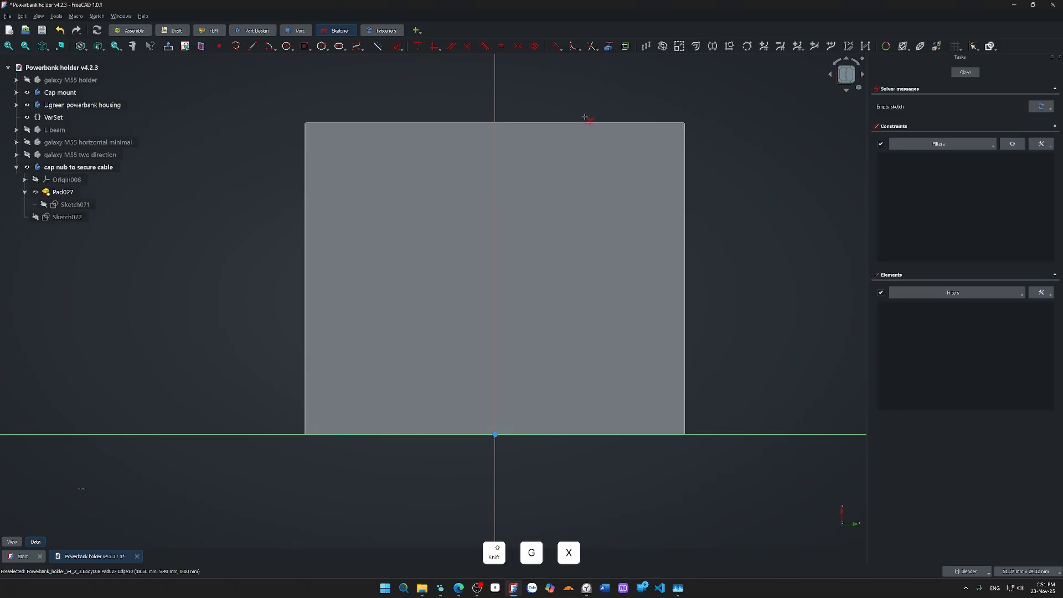
{"action": "left_click", "coordinate": [582, 122]}
{"action": "left_click", "coordinate": [305, 230]}
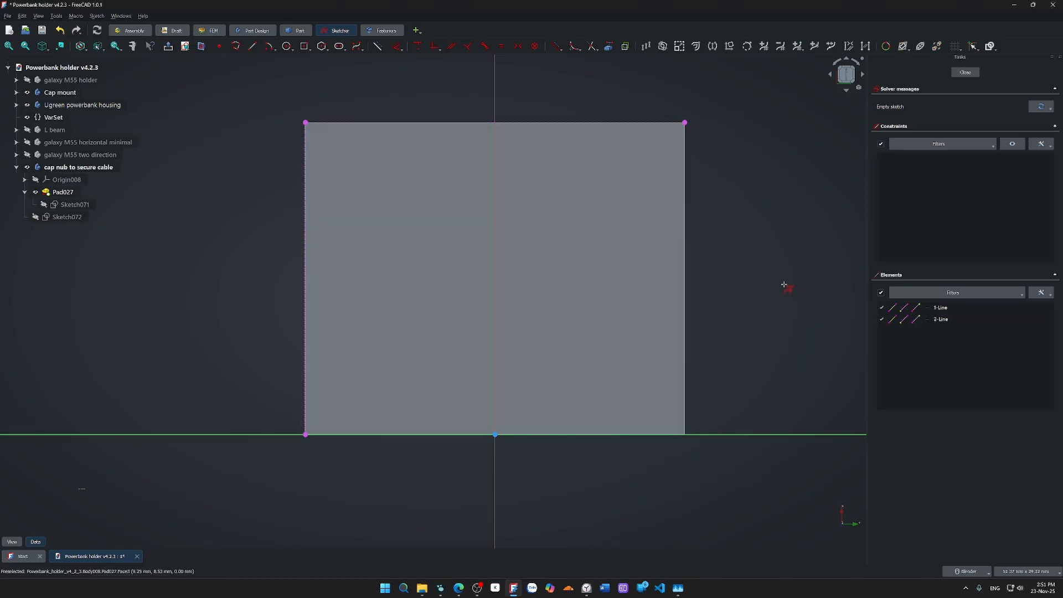
{"action": "left_click", "coordinate": [687, 282]}
{"action": "key", "text": "g"}
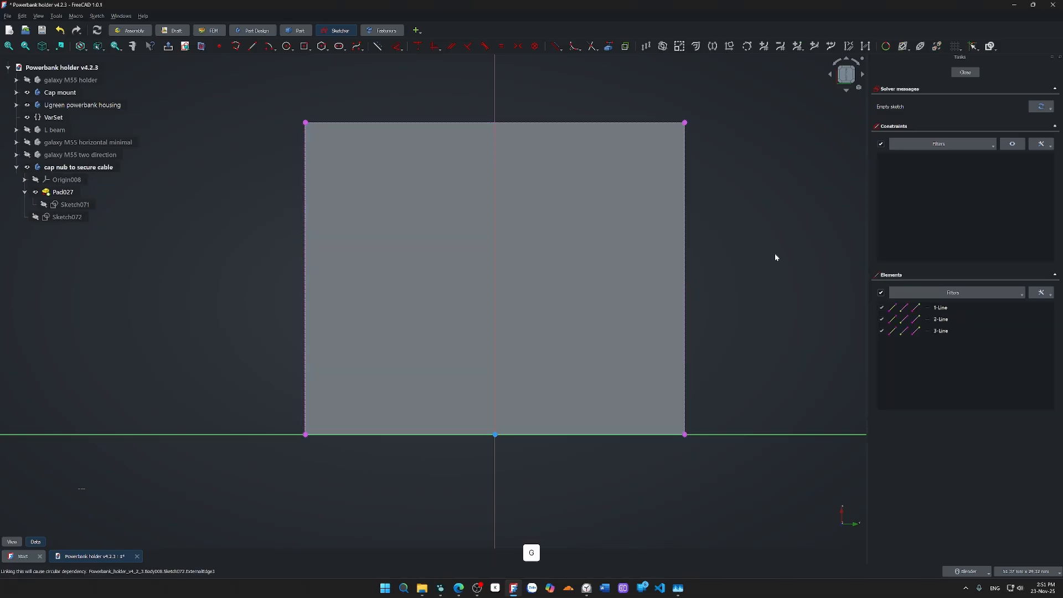
- Draw a 14.15 mm diameter circle centred on the red axis inside the projected outline
{"action": "key", "text": "c"}
{"action": "left_click", "coordinate": [495, 266]}
{"action": "type", "text": "14"}
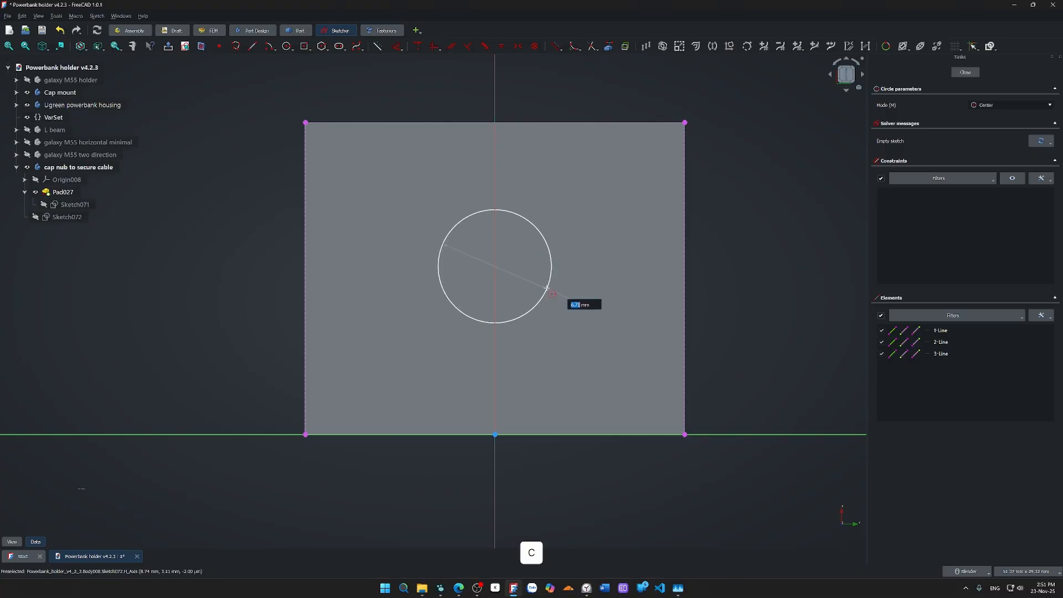
{"action": "type", "text": ".15"}
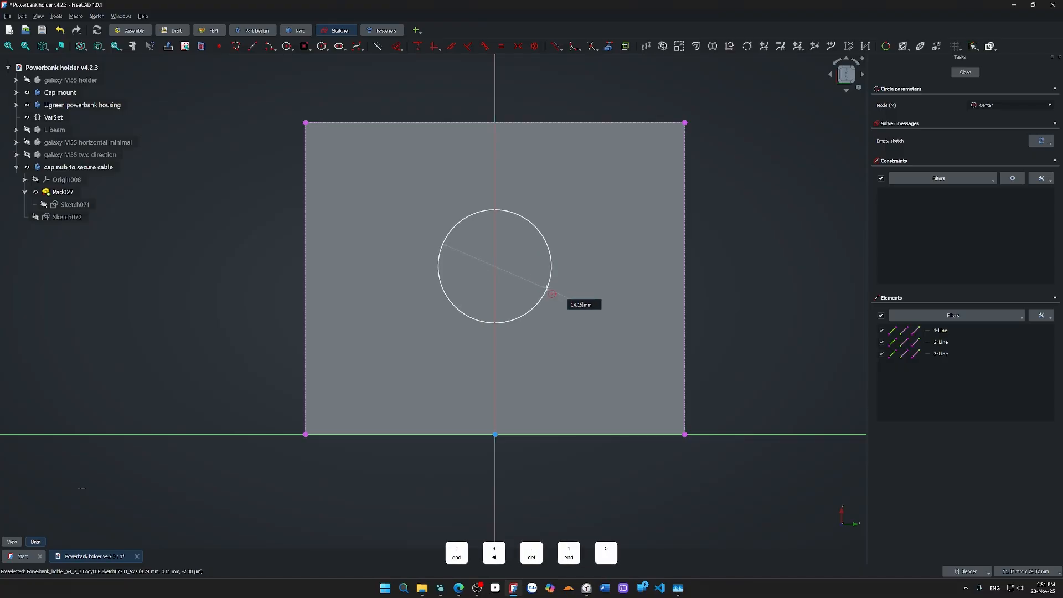
{"action": "key", "text": "Return"}
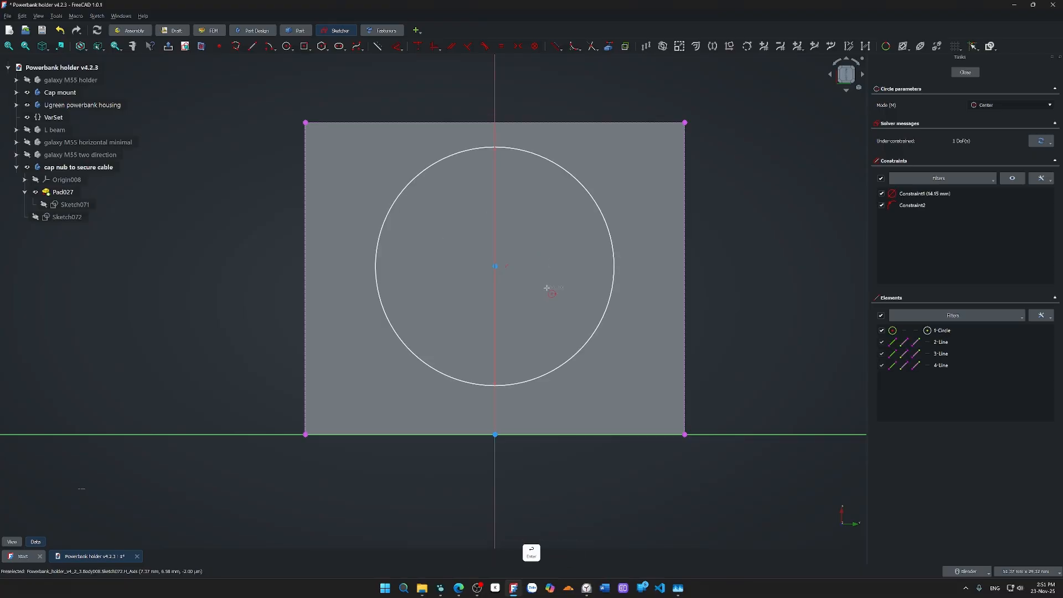
{"action": "right_click", "coordinate": [639, 271]}
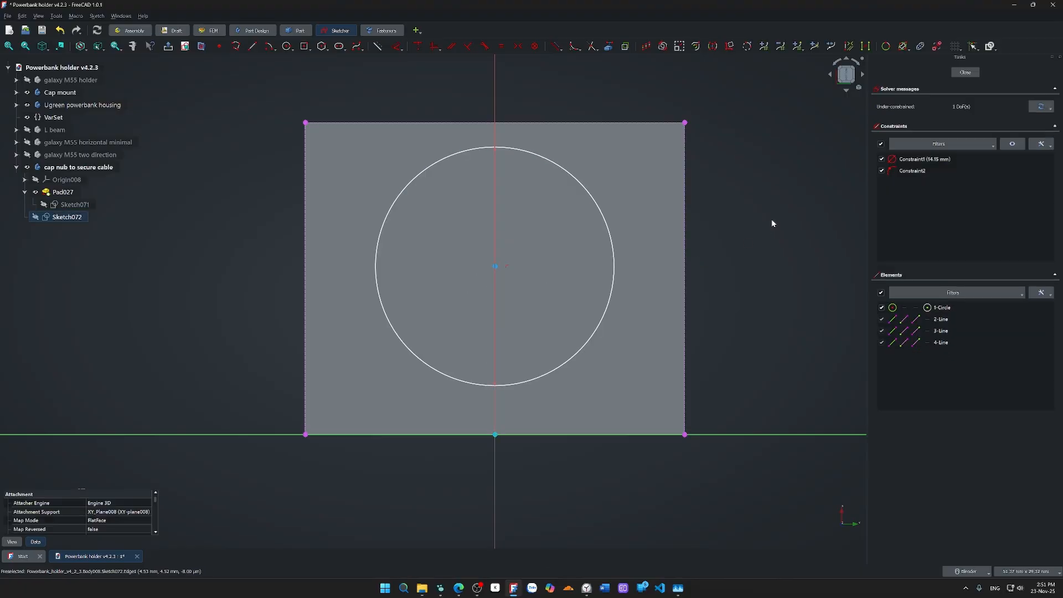
- Place a point where the red axis meets the projected edge, centre the circle symmetrically between it and the origin, and leave the sketch
{"action": "key", "text": "g"}
{"action": "key", "text": "y"}
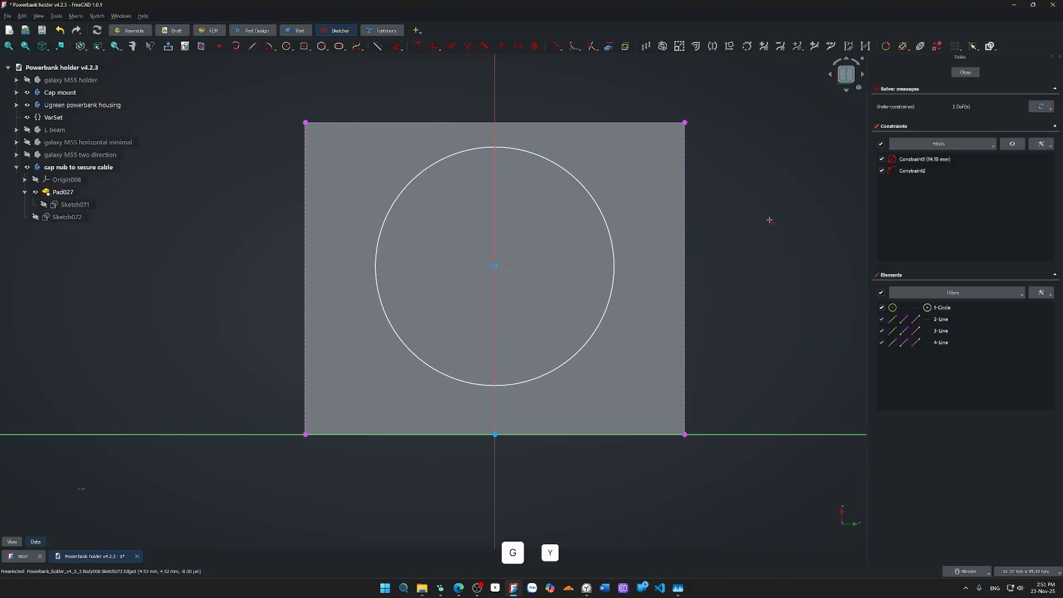
{"action": "left_click", "coordinate": [495, 122]}
{"action": "left_click", "coordinate": [496, 122]}
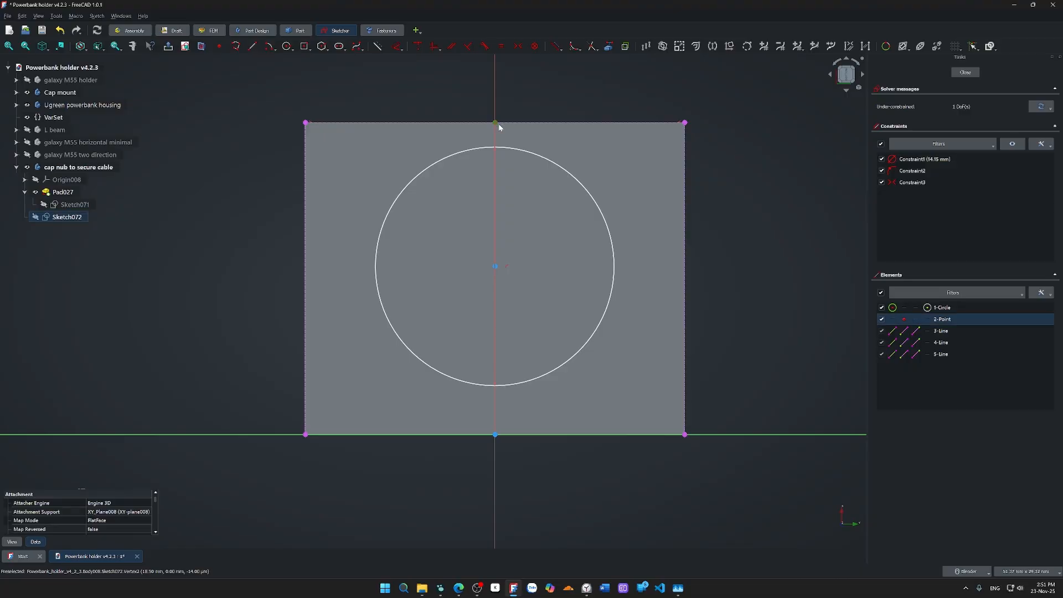
{"action": "left_click", "coordinate": [495, 269]}
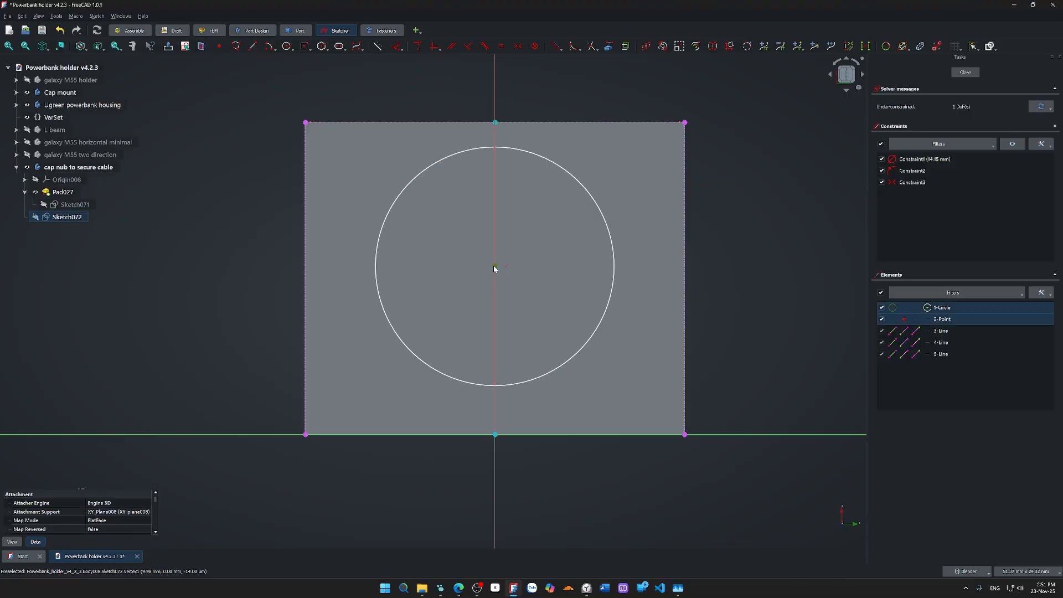
{"action": "key", "text": "s"}
{"action": "key", "text": "Escape"}
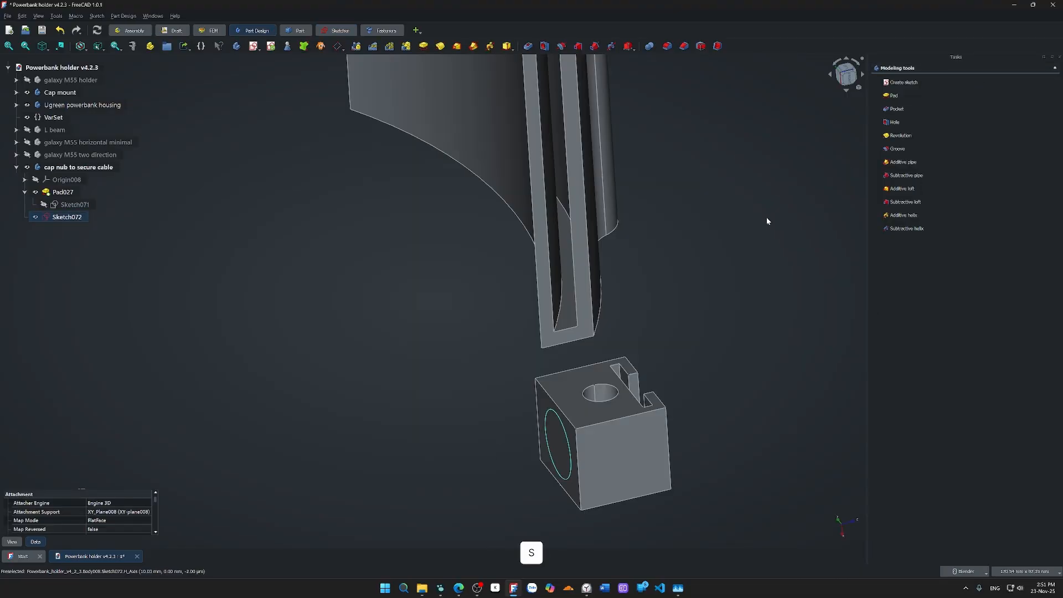
- Cut the 14.15 mm circle into the nub body as a 4 mm deep pocket with the direction reversed
{"action": "key", "text": "shift+e"}
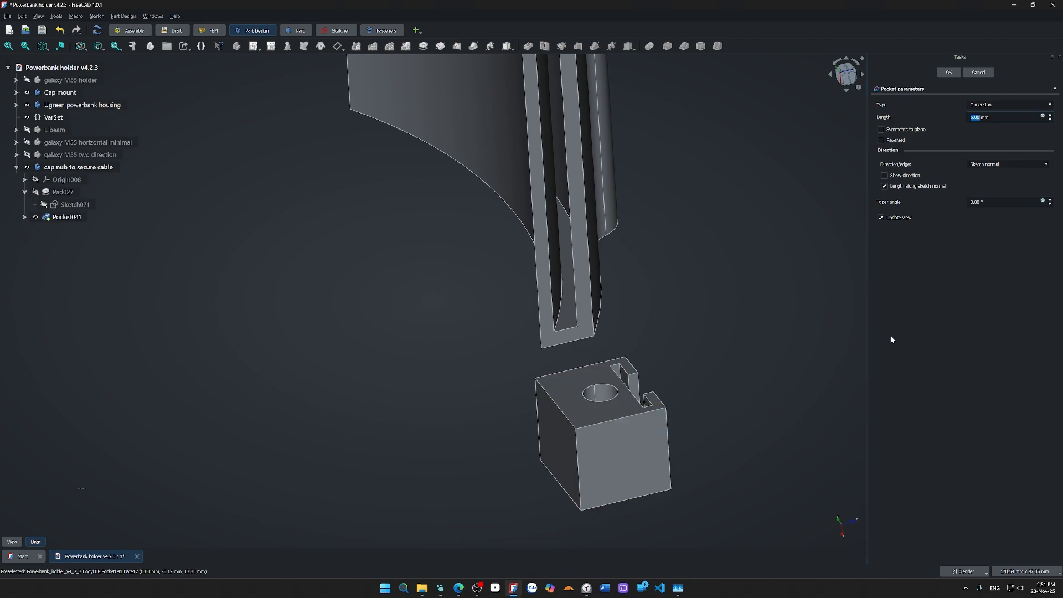
{"action": "type", "text": "4"}
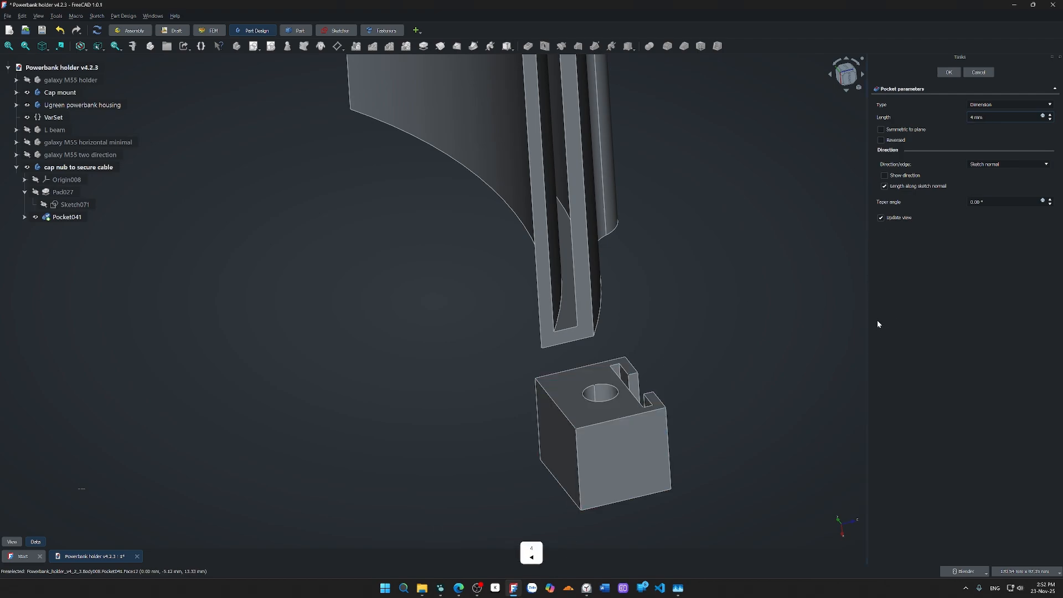
{"action": "key", "text": "Return"}
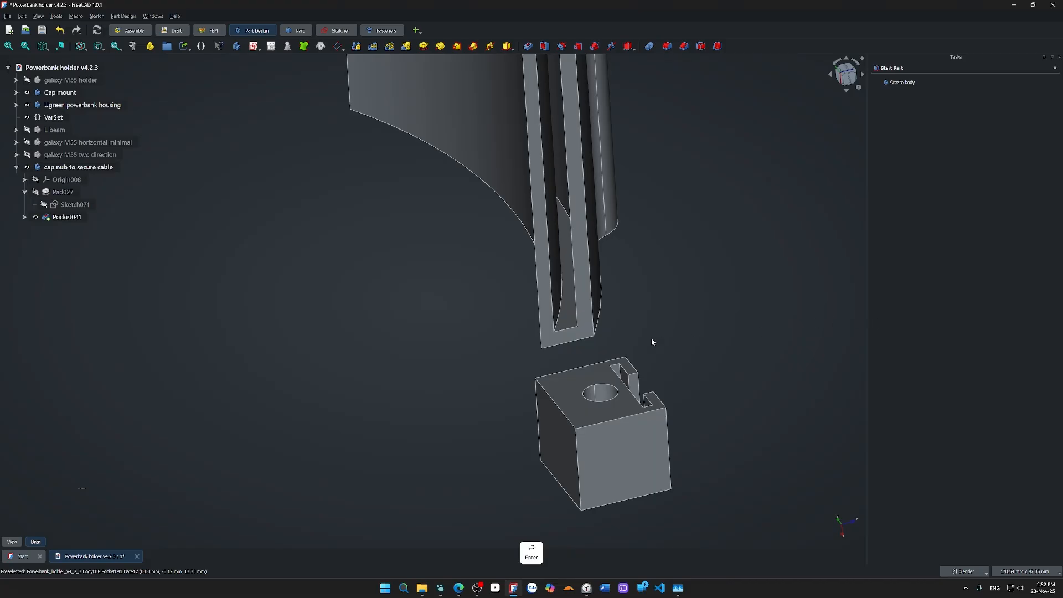
{"action": "double_click", "coordinate": [65, 217]}
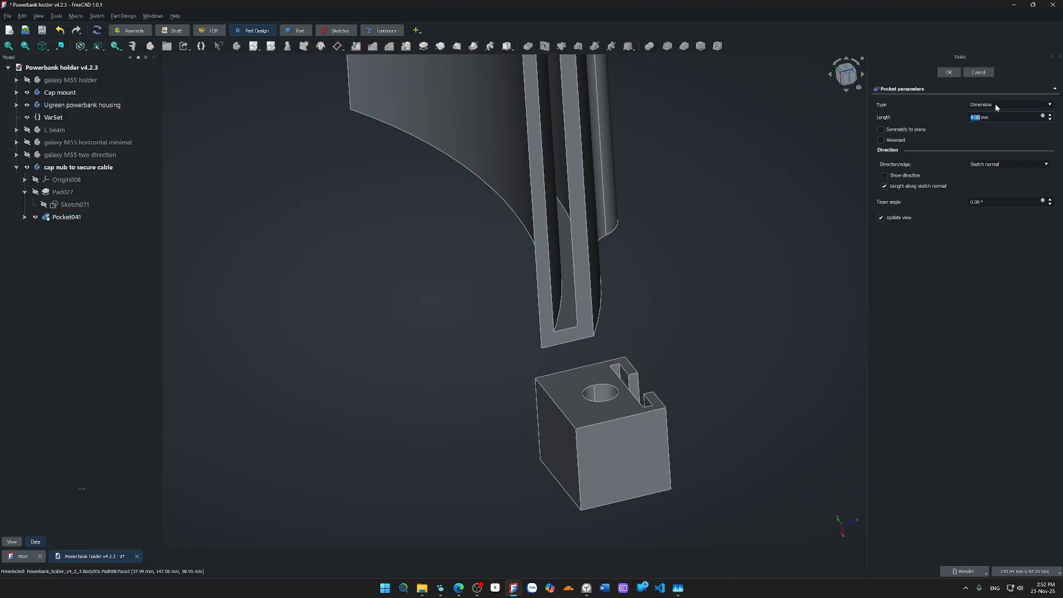
{"action": "left_click", "coordinate": [881, 140]}
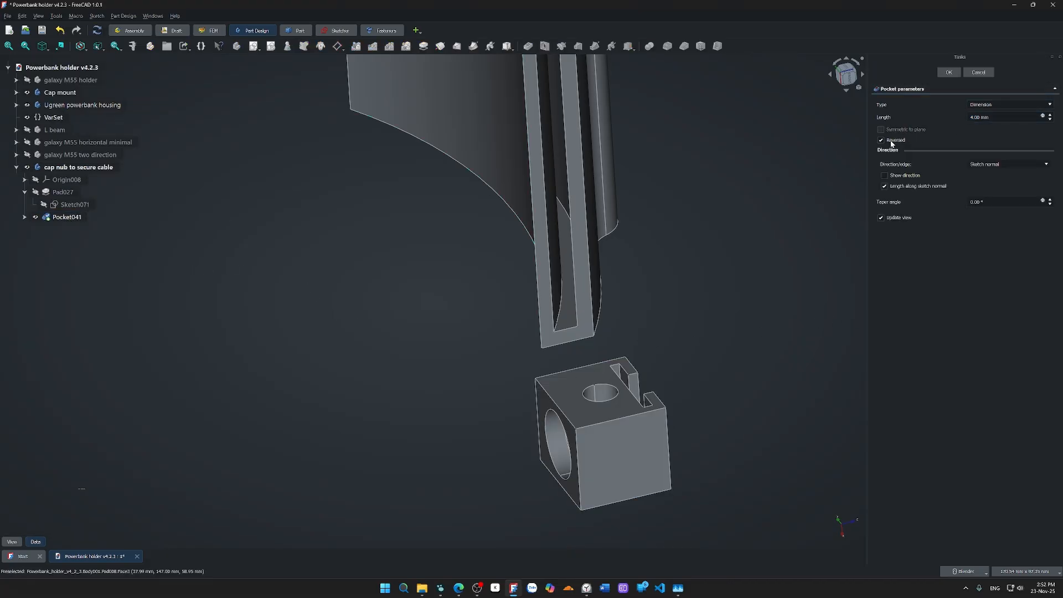
{"action": "left_click", "coordinate": [948, 72]}
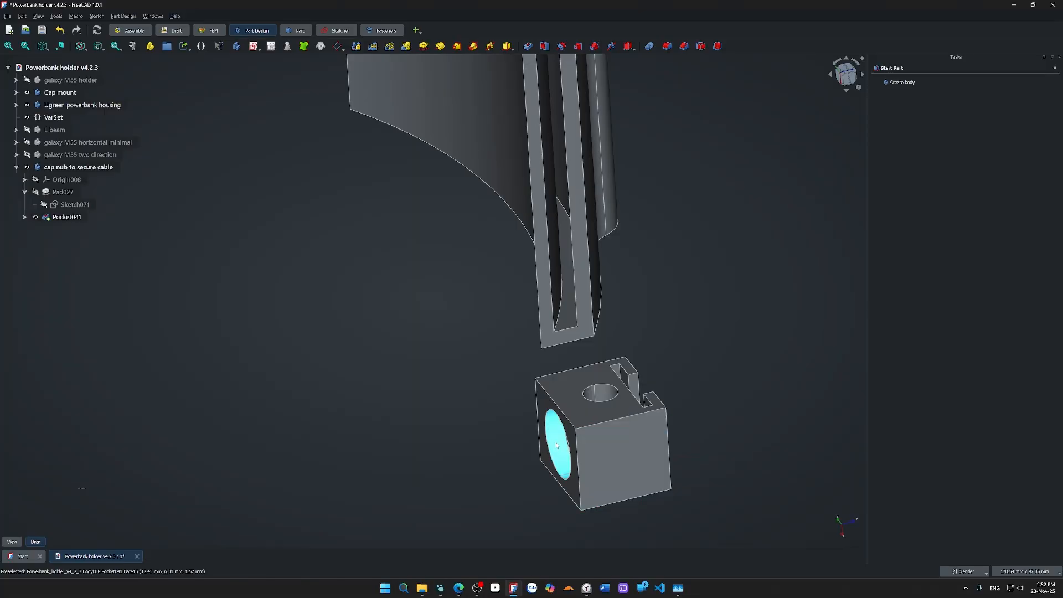
- Reopen the circular pocket's sketch for editing and orient it with the red axis vertical
{"action": "scroll", "coordinate": [556, 445], "scroll_direction": "down", "scroll_amount": 2}
{"action": "middle_click_drag", "start_coordinate": [557, 445], "coordinate": [617, 410]}
{"action": "scroll", "coordinate": [547, 439], "scroll_direction": "up", "scroll_amount": 5}
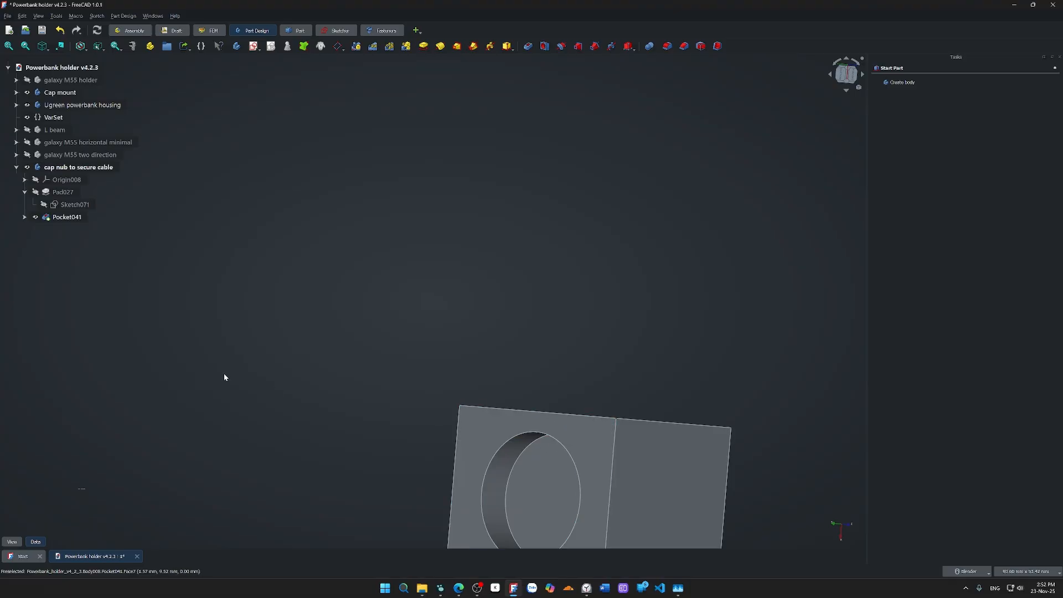
{"action": "double_click", "coordinate": [76, 229]}
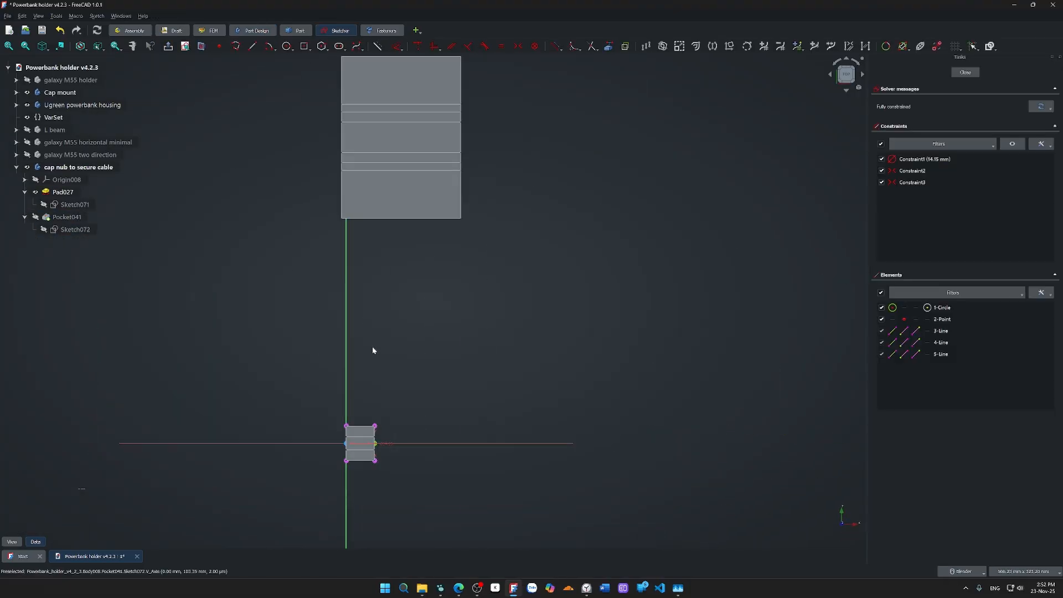
{"action": "middle_click_drag", "start_coordinate": [386, 400], "coordinate": [297, 419]}
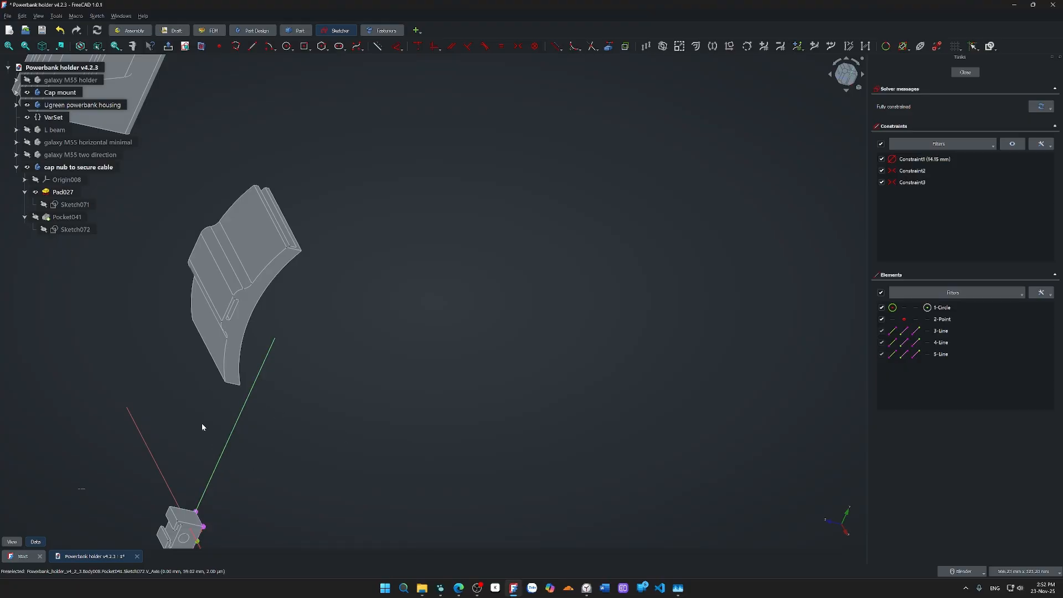
{"action": "mouse_move", "coordinate": [202, 427]}
{"action": "middle_mouse_down"}
{"action": "mouse_move", "coordinate": [195, 414]}
{"action": "mouse_move", "coordinate": [368, 446]}
{"action": "mouse_move", "coordinate": [338, 255]}
{"action": "mouse_move", "coordinate": [421, 391]}
{"action": "middle_mouse_up"}
{"action": "middle_click_drag", "start_coordinate": [299, 414], "coordinate": [321, 323]}
{"action": "scroll", "coordinate": [295, 399], "scroll_direction": "up", "scroll_amount": 6}
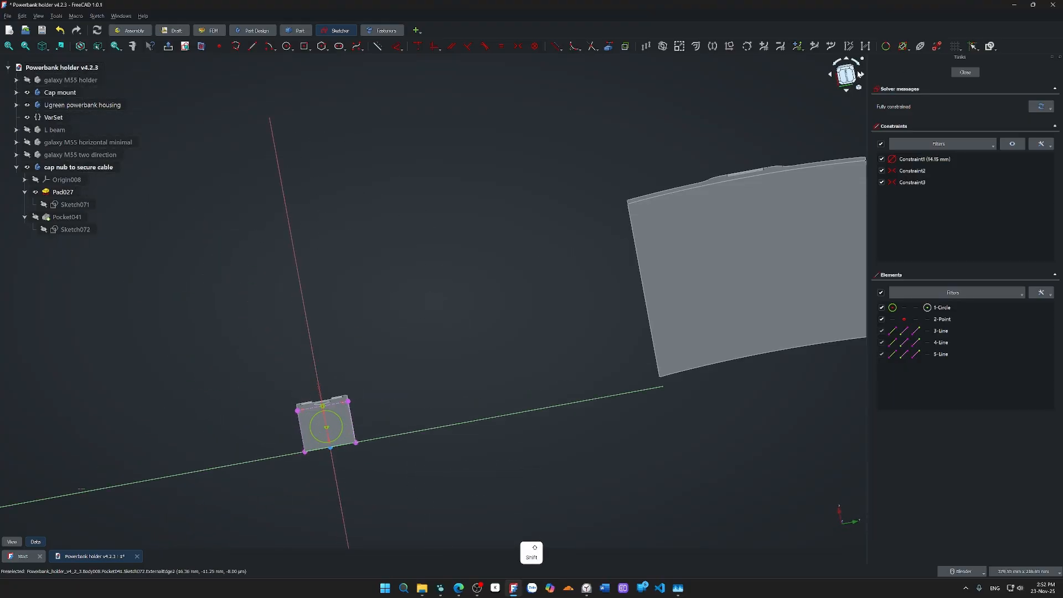
{"action": "left_click", "coordinate": [860, 75]}
{"action": "scroll", "coordinate": [316, 352], "scroll_direction": "up", "scroll_amount": 5}
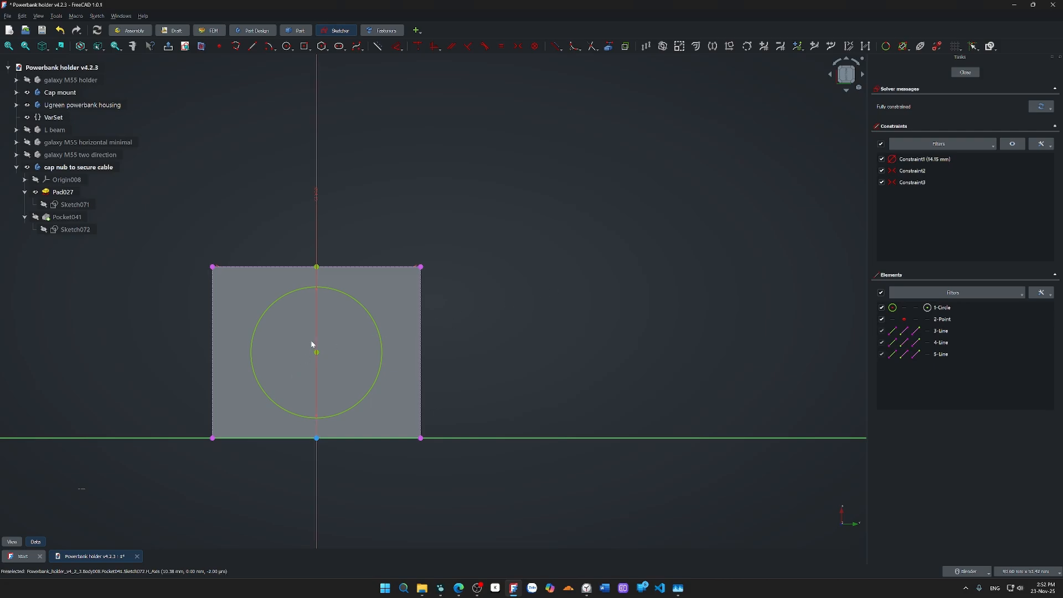
{"action": "scroll", "coordinate": [312, 345], "scroll_direction": "up", "scroll_amount": 3}
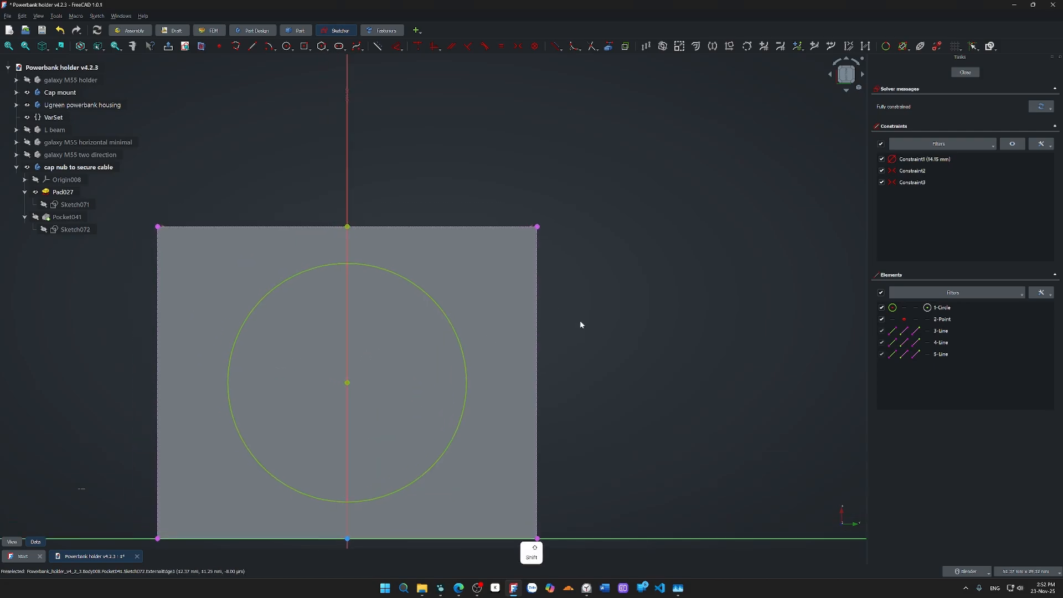
{"action": "left_click", "coordinate": [943, 184]}
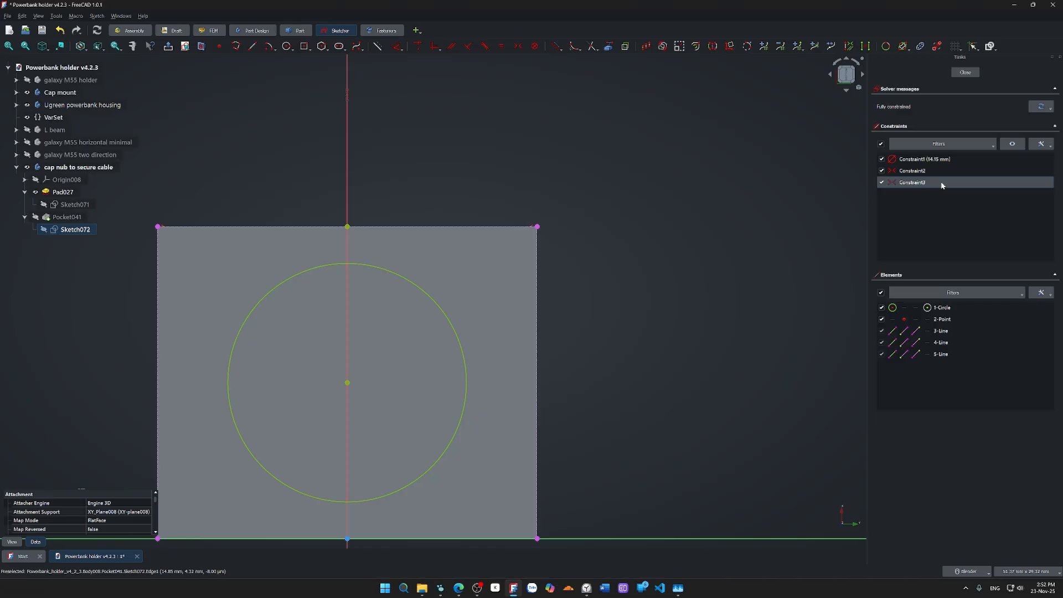
{"action": "key", "text": "Delete"}
{"action": "left_click_drag", "start_coordinate": [348, 389], "coordinate": [373, 397]}
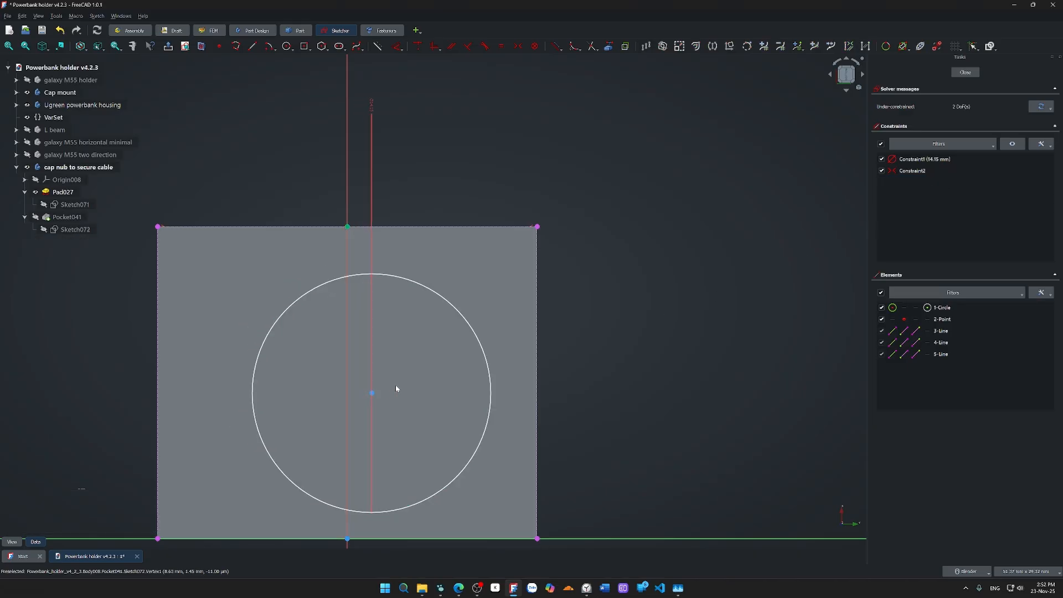
{"action": "key", "text": "ctrl+z"}
{"action": "key", "text": "ctrl+z"}
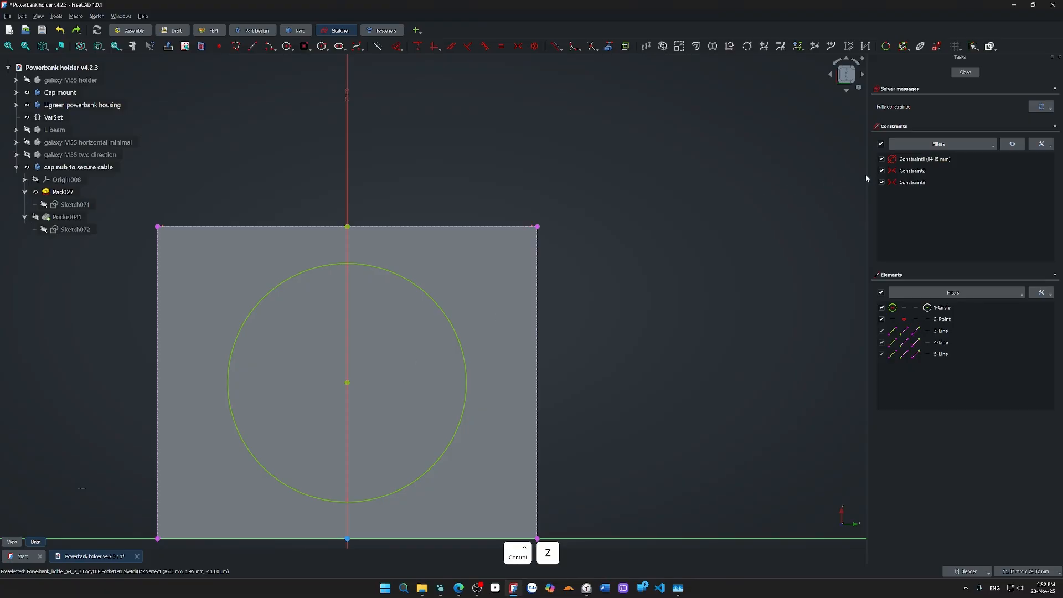
{"action": "left_click", "coordinate": [897, 172]}
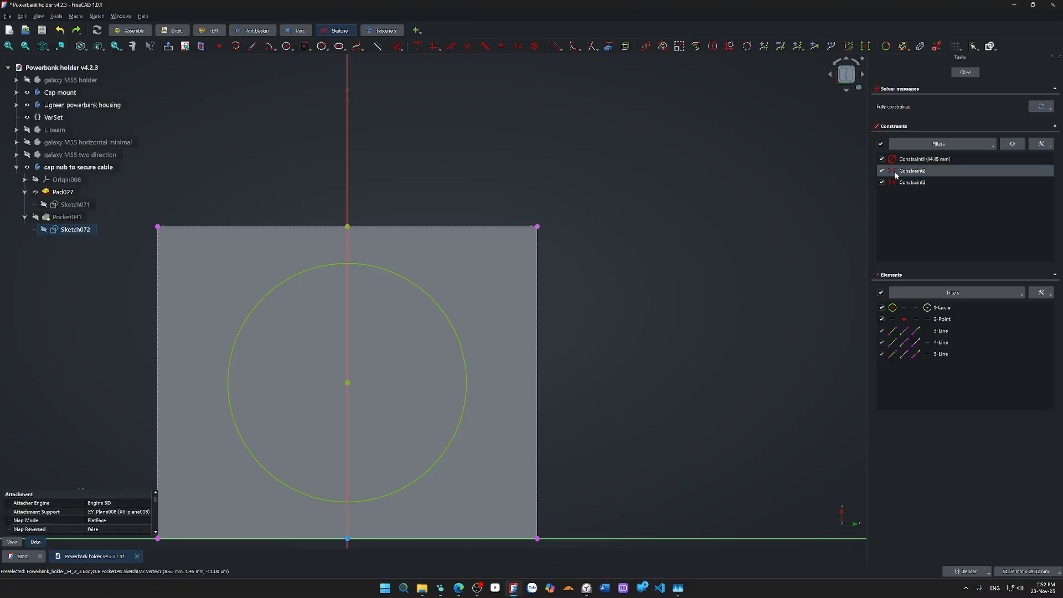
{"action": "left_click", "coordinate": [931, 184]}
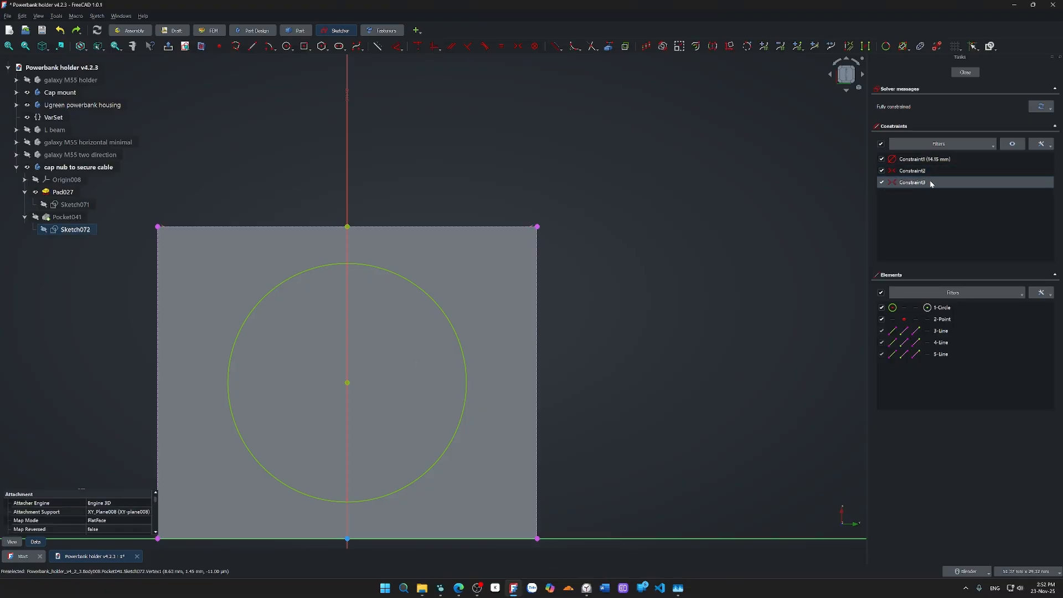
{"action": "left_click", "coordinate": [582, 340]}
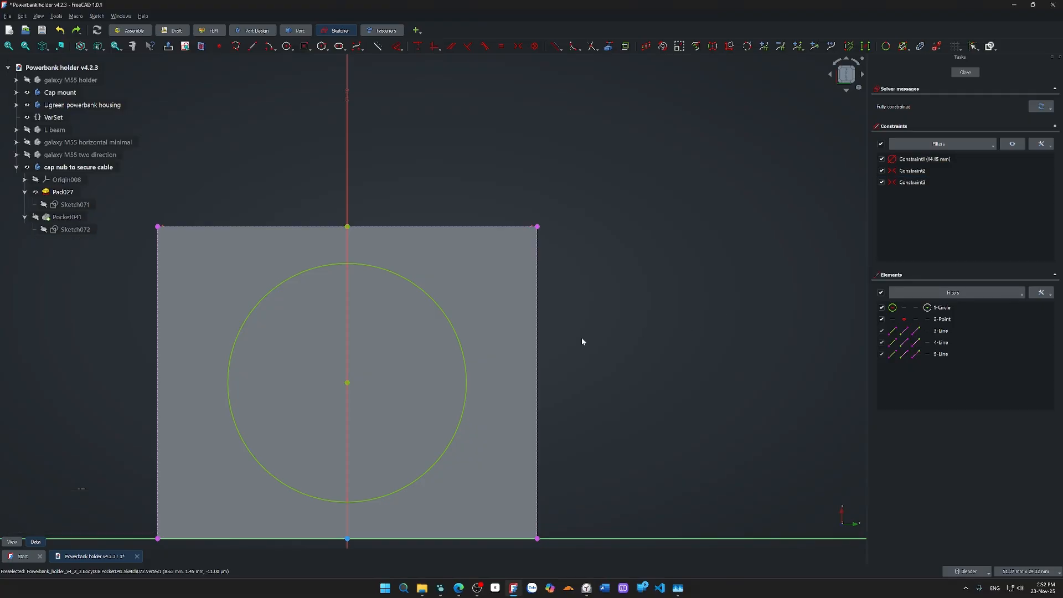
- Delete the circle centre's symmetry constraint and draw a construction line from the point on the projected edge to the origin
{"action": "left_click", "coordinate": [935, 184]}
{"action": "key", "text": "Delete"}
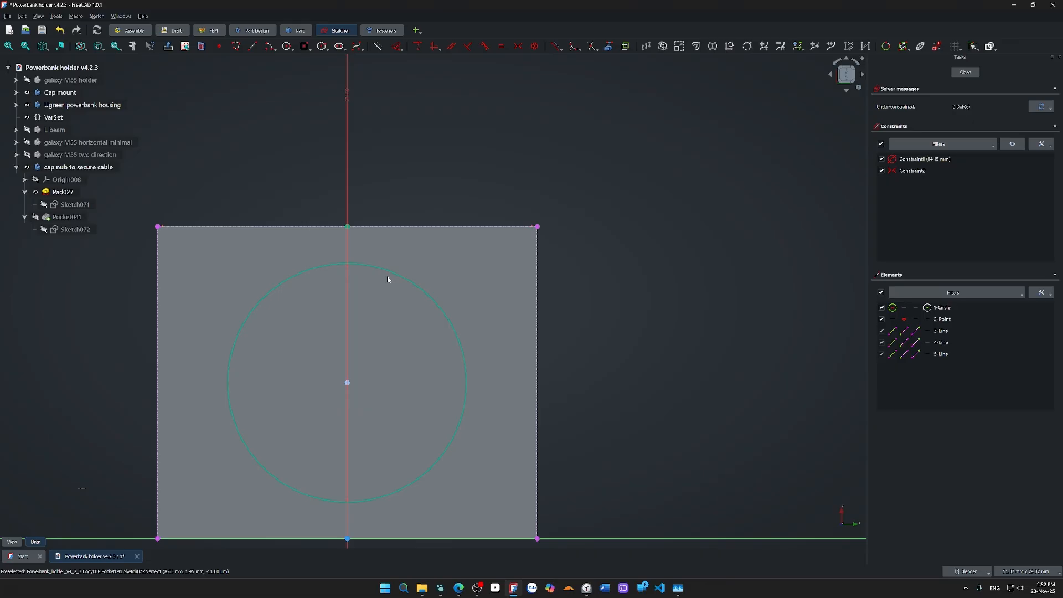
{"action": "key", "text": "g"}
{"action": "key", "text": "n"}
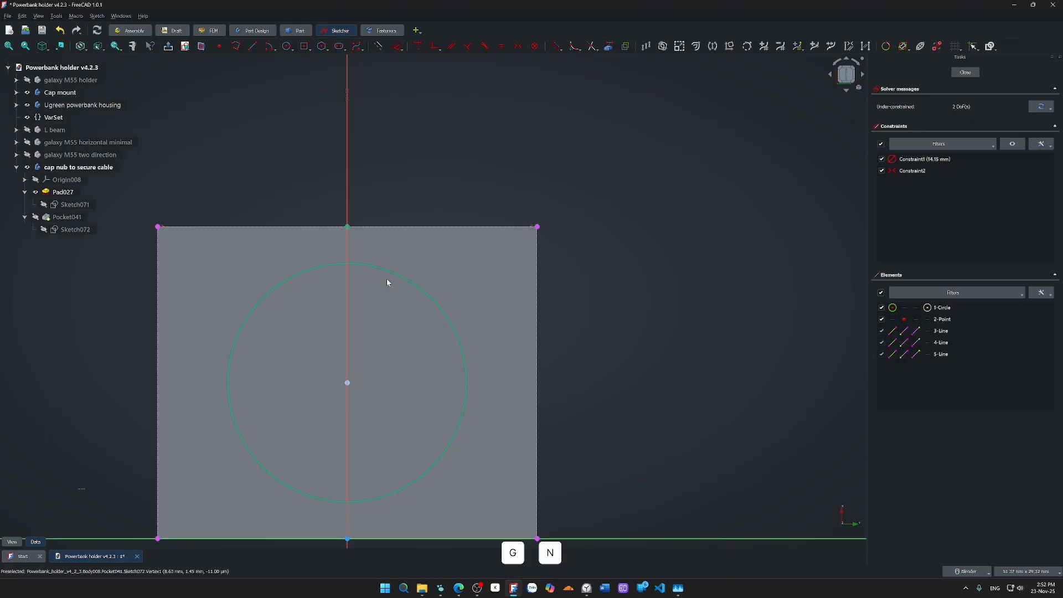
{"action": "key", "text": "g"}
{"action": "key", "text": "l"}
{"action": "key", "text": "g"}
{"action": "key", "text": "l"}
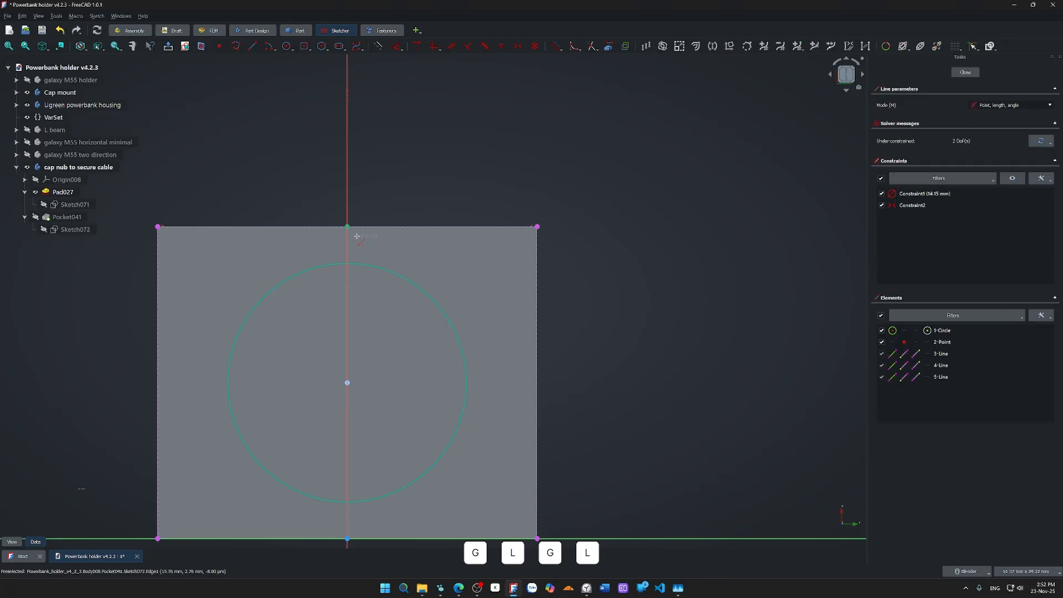
{"action": "left_click", "coordinate": [348, 226]}
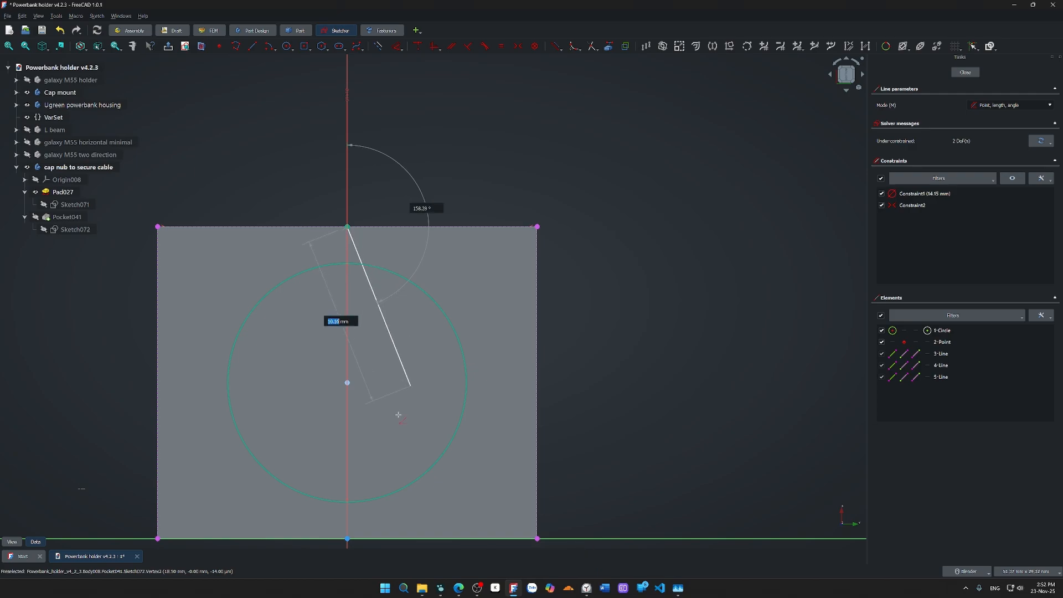
{"action": "left_click", "coordinate": [348, 538]}
{"action": "right_click", "coordinate": [445, 505]}
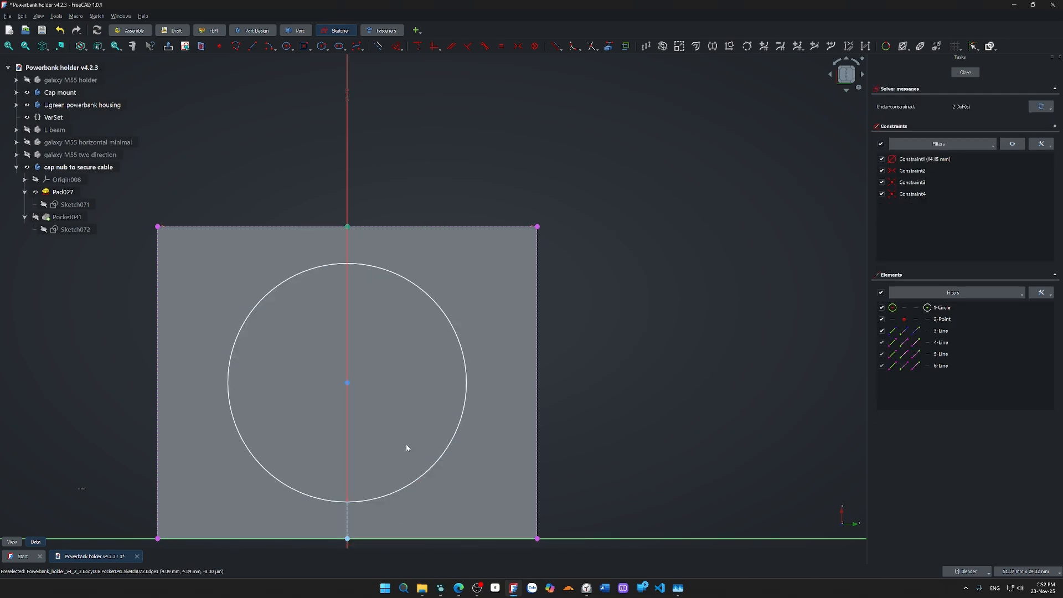
- Constrain the circle's centre onto the vertical construction line and reposition the diameter dimension inside the circle
{"action": "left_click_drag", "start_coordinate": [346, 383], "coordinate": [378, 387]}
{"action": "left_click", "coordinate": [378, 387]}
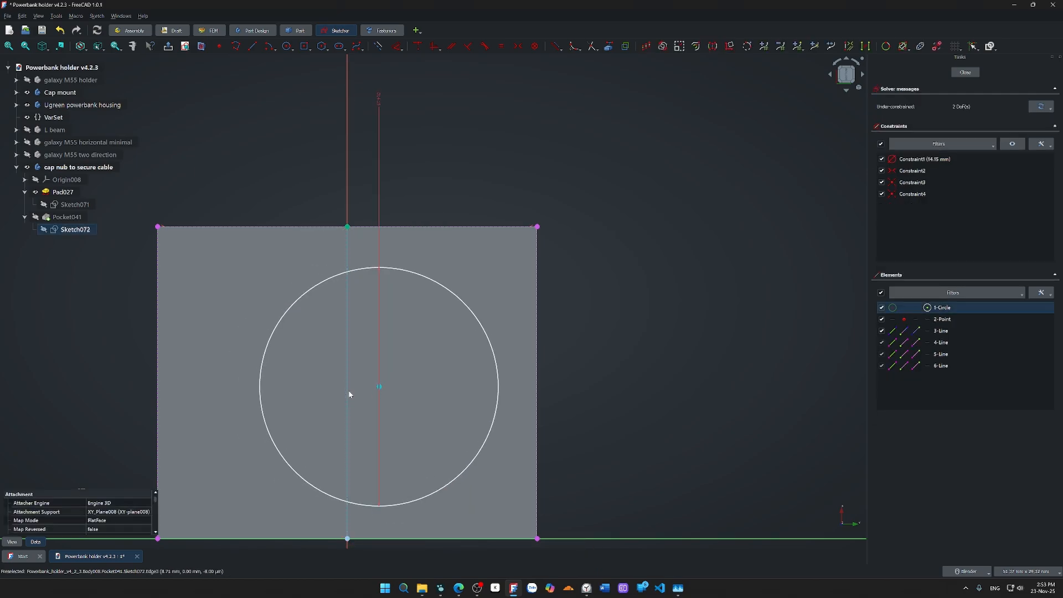
{"action": "left_click", "coordinate": [348, 392]}
{"action": "key", "text": "c"}
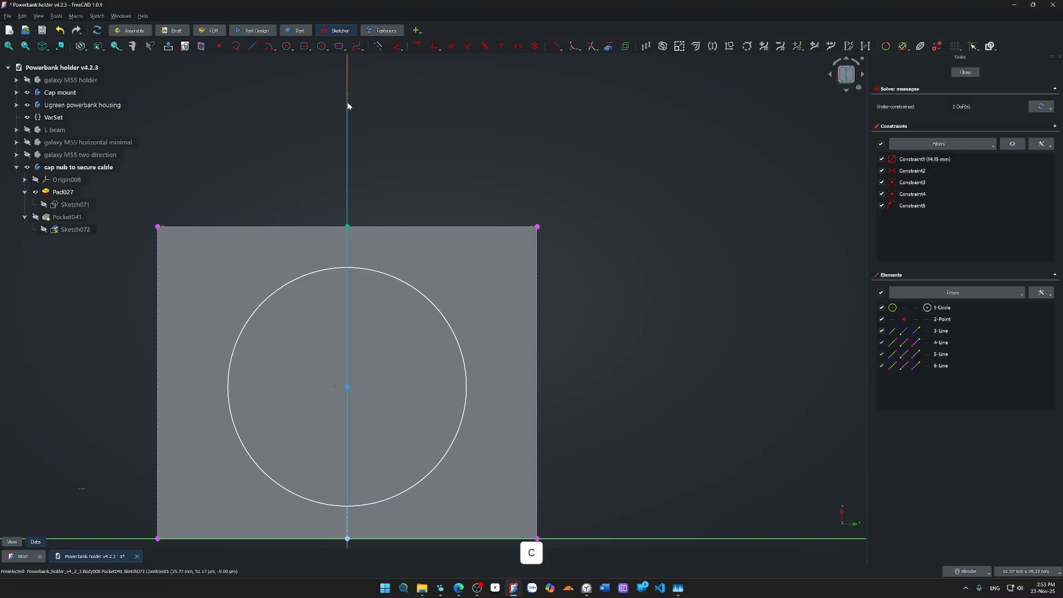
{"action": "left_click_drag", "start_coordinate": [347, 102], "coordinate": [425, 408]}
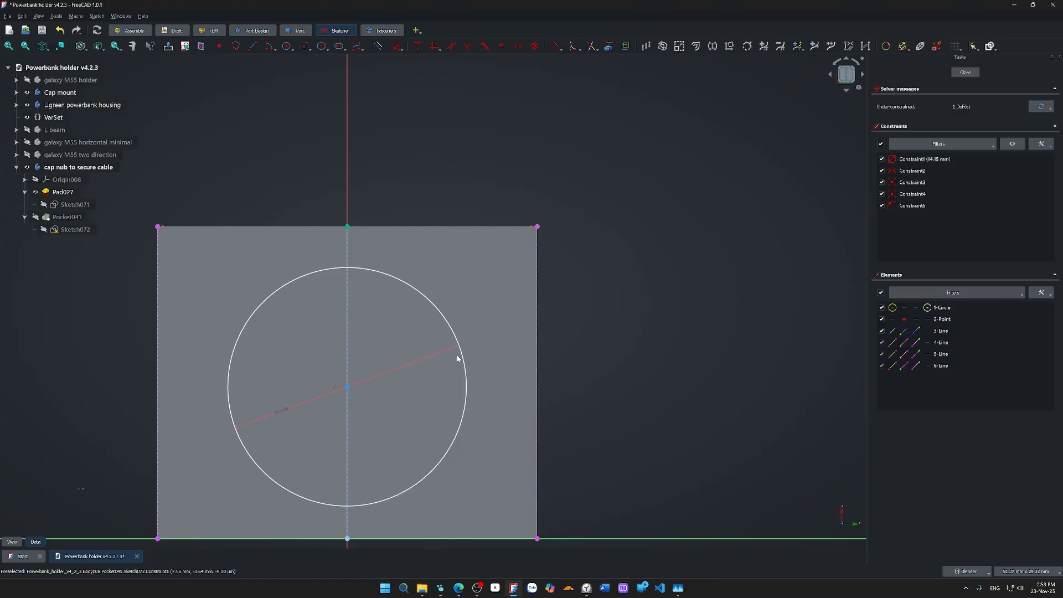
{"action": "middle_click_drag", "start_coordinate": [480, 341], "coordinate": [604, 291], "text": "shift"}
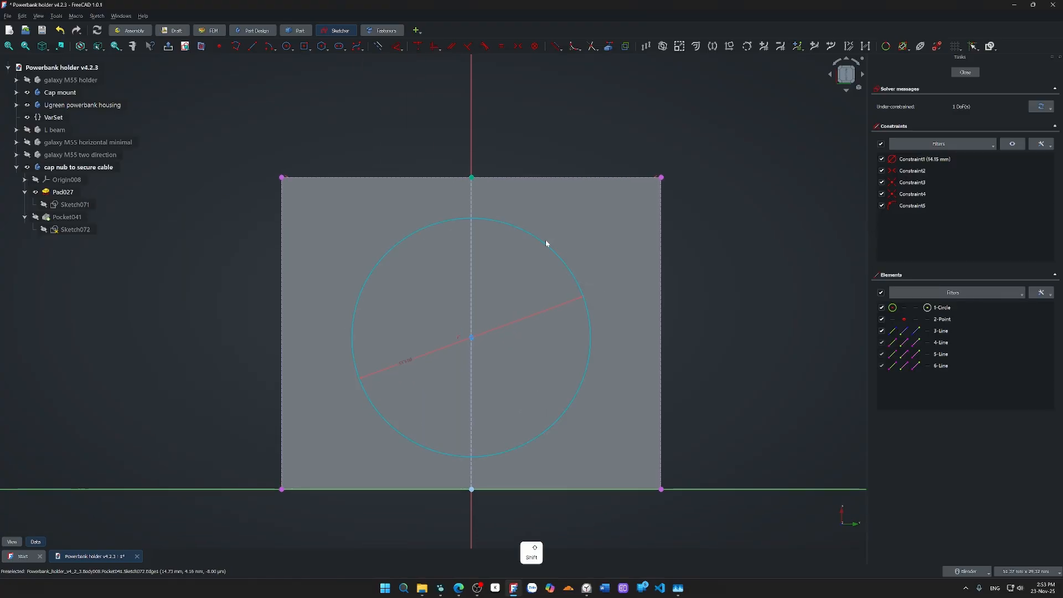
- Draw two lines from a shared point on the vertical construction line tangent to the circle's upper sides, and make them regular geometry
{"action": "key", "text": "g"}
{"action": "key", "text": "l"}
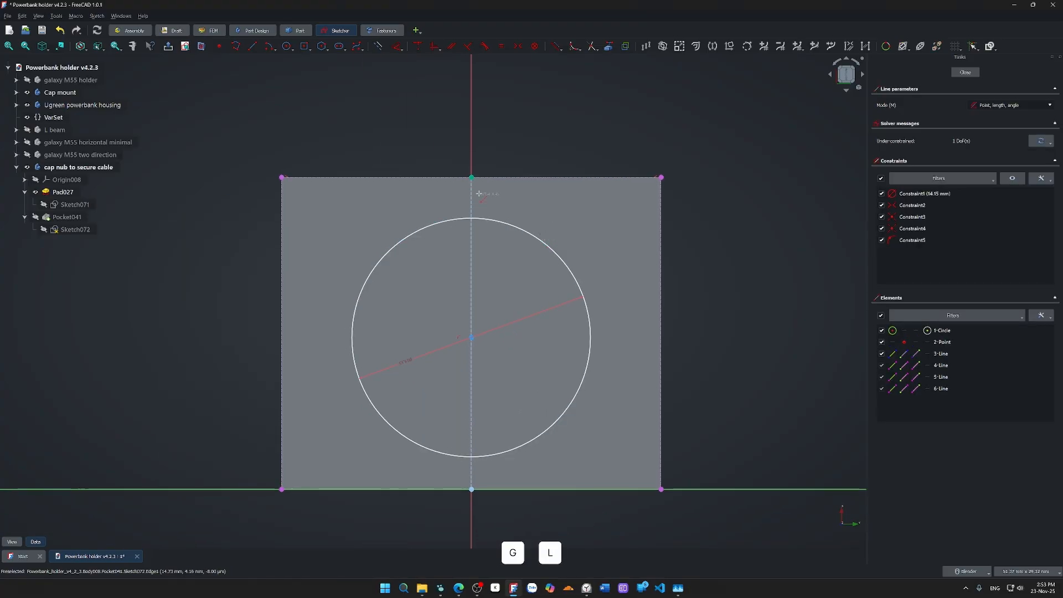
{"action": "left_click", "coordinate": [471, 194]}
{"action": "left_click", "coordinate": [402, 243]}
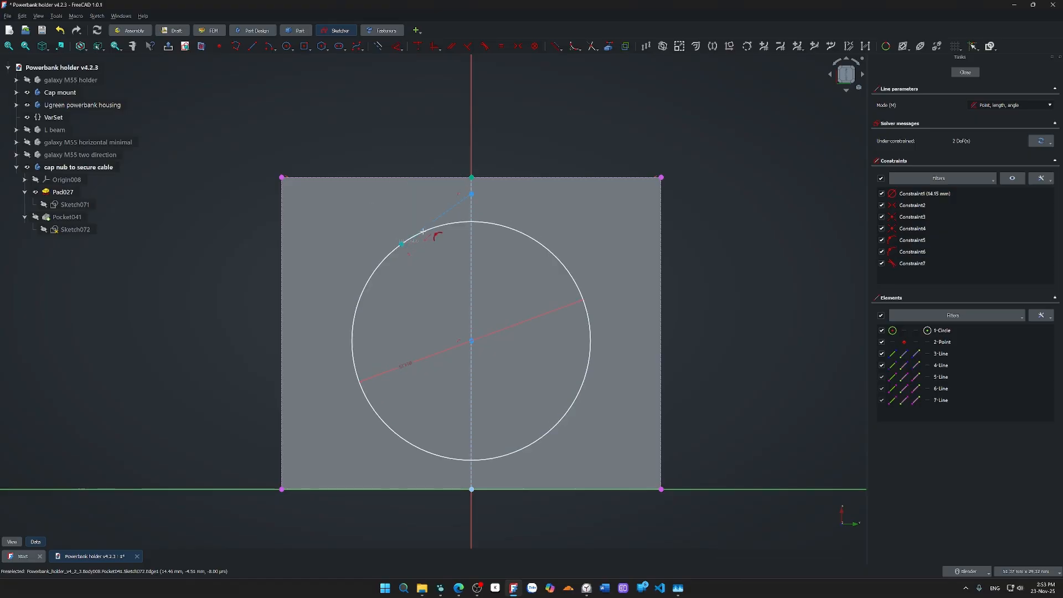
{"action": "left_click", "coordinate": [472, 194]}
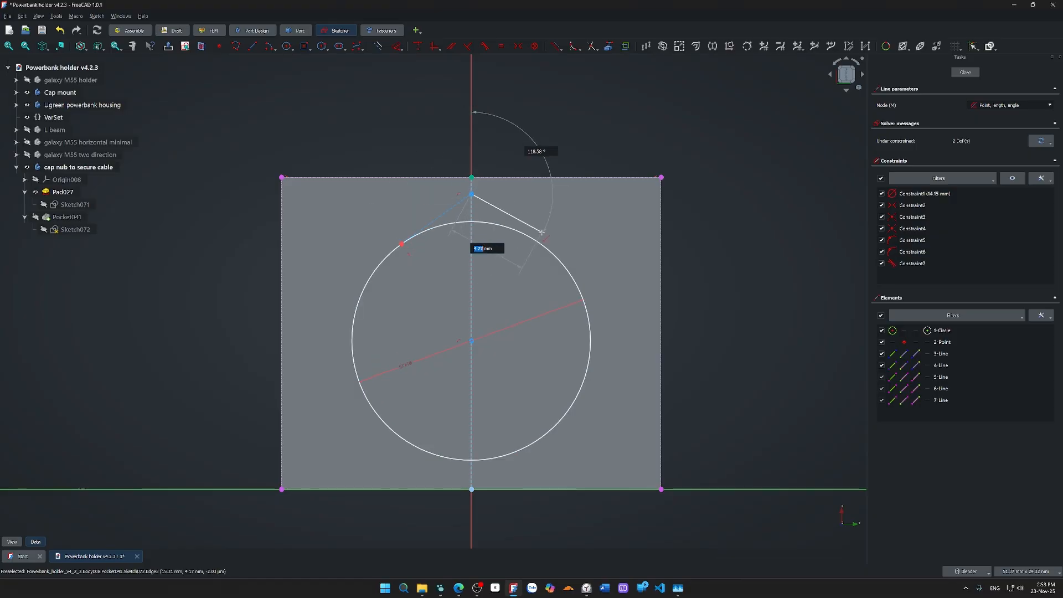
{"action": "left_click", "coordinate": [542, 244]}
{"action": "right_click", "coordinate": [553, 207]}
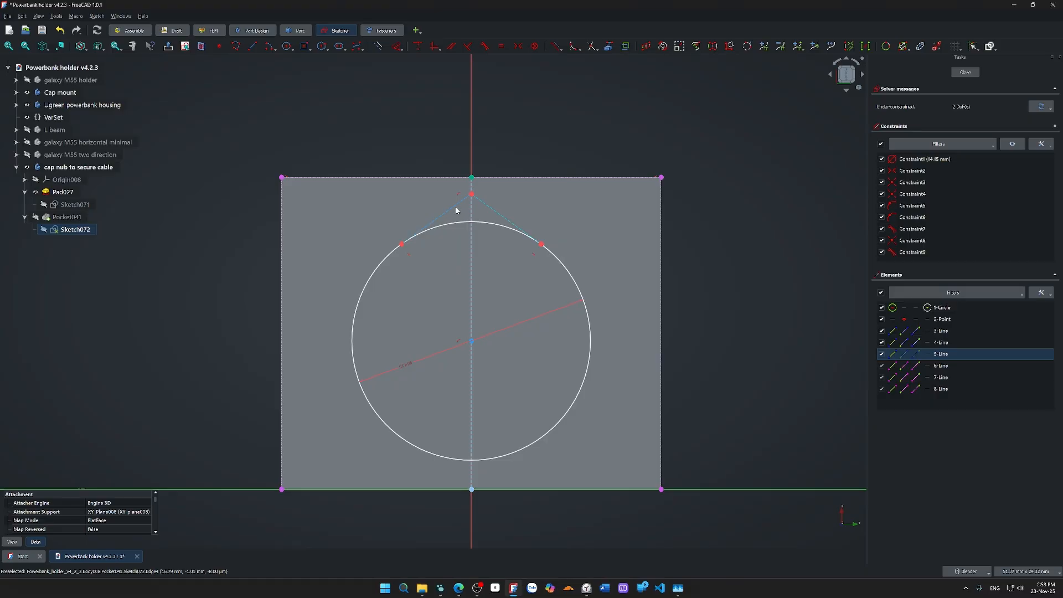
{"action": "key", "text": "g"}
{"action": "key", "text": "n"}
- Constrain the two tangent lines above the circle perpendicular to each other
{"action": "scroll", "coordinate": [550, 198], "scroll_direction": "up", "scroll_amount": 2}
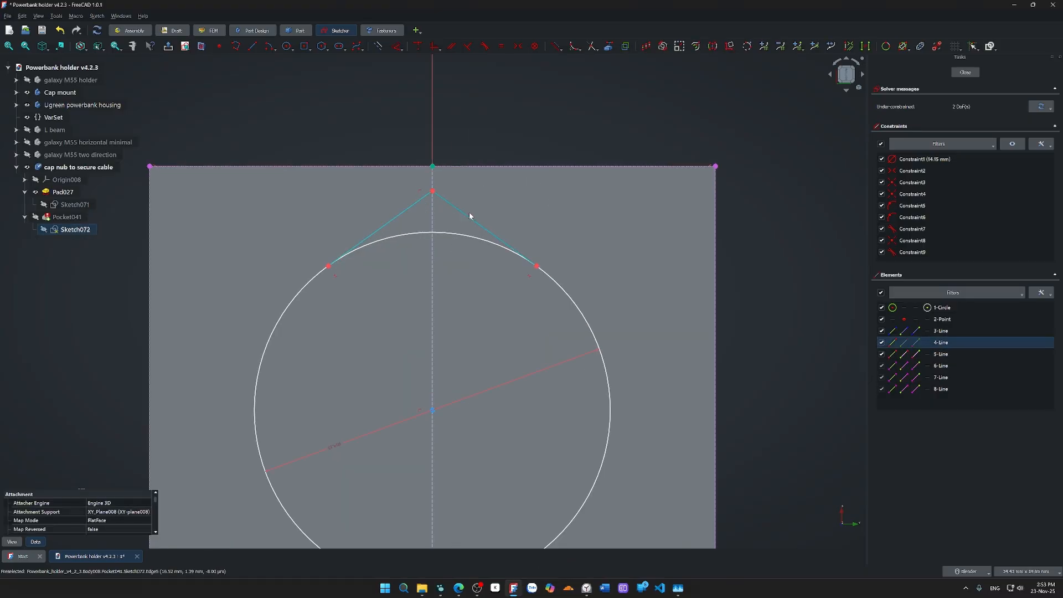
{"action": "left_click", "coordinate": [410, 206]}
{"action": "left_click", "coordinate": [472, 186]}
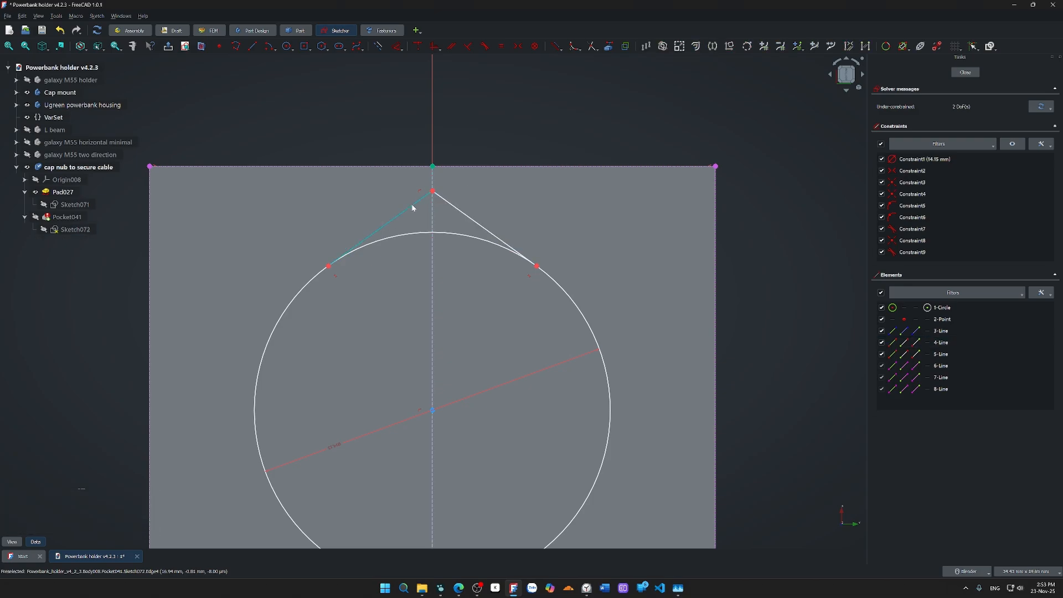
{"action": "left_click", "coordinate": [412, 206]}
{"action": "left_click", "coordinate": [456, 209]}
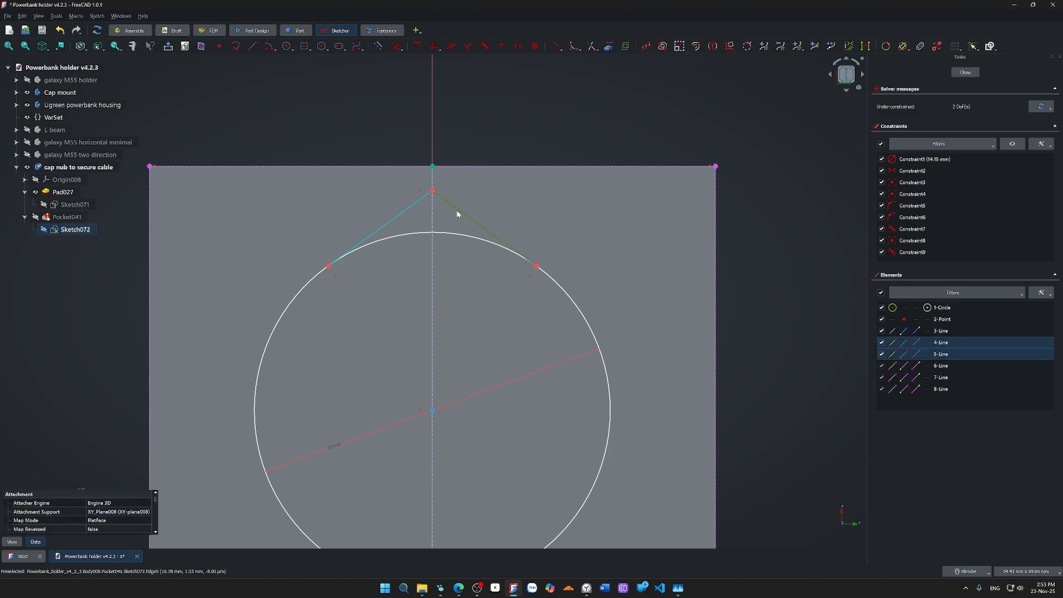
{"action": "left_click", "coordinate": [490, 192]}
{"action": "left_click", "coordinate": [454, 209]}
{"action": "left_click", "coordinate": [409, 211]}
{"action": "key", "text": "n"}
{"action": "scroll", "coordinate": [409, 211], "scroll_direction": "down", "scroll_amount": 4}
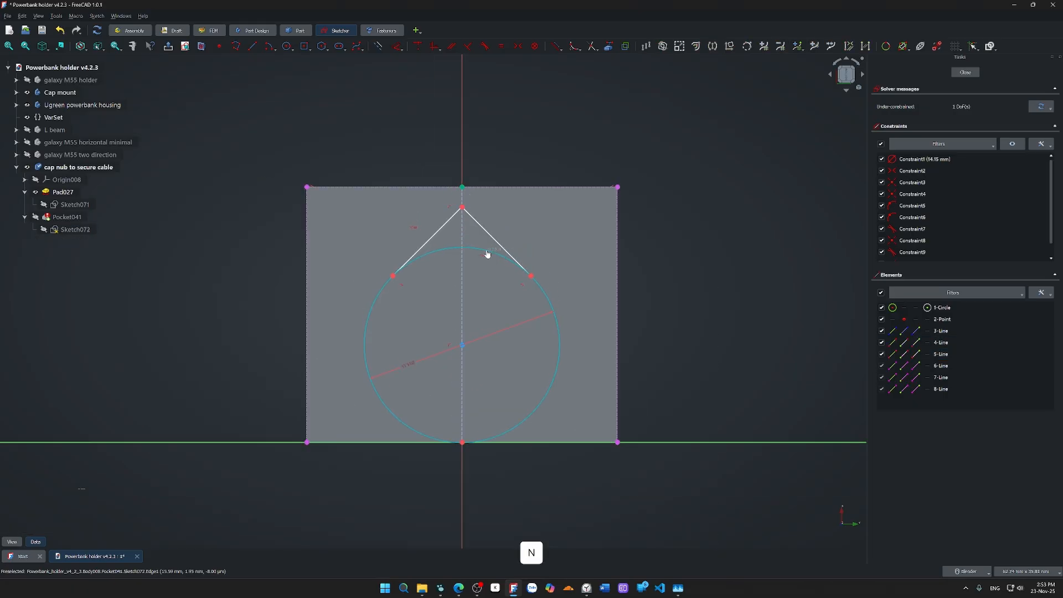
- Test-move the circle and the tangent lines' apex, and undo back past the perpendicular constraint between the two lines
{"action": "left_click_drag", "start_coordinate": [488, 253], "coordinate": [489, 239]}
{"action": "key", "text": "ctrl+z"}
{"action": "key", "text": "ctrl+z"}
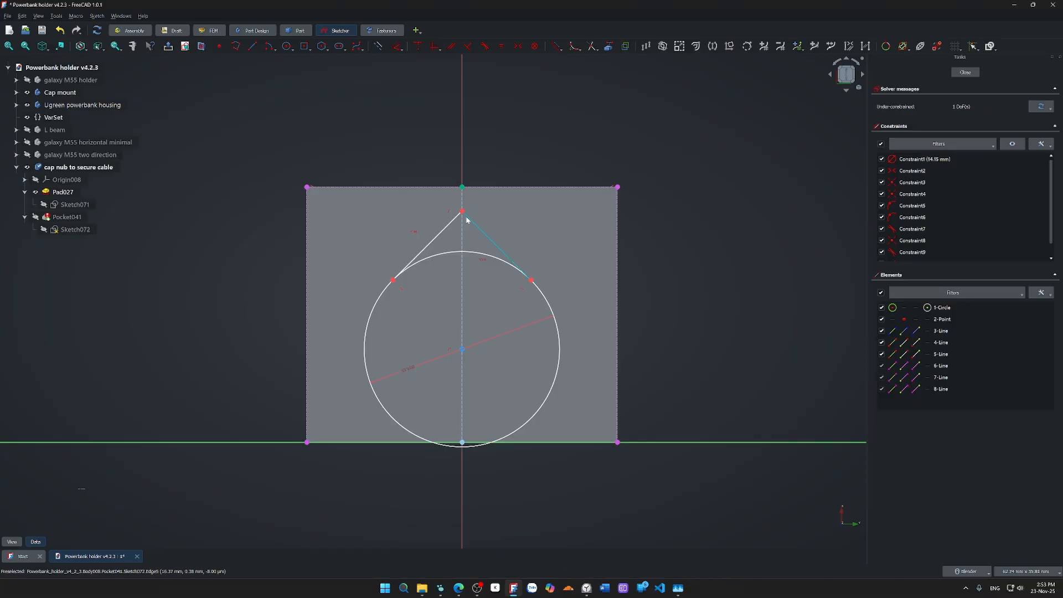
{"action": "left_click_drag", "start_coordinate": [463, 213], "coordinate": [464, 229]}
{"action": "key", "text": "ctrl+z"}
{"action": "key", "text": "ctrl+z"}
{"action": "key", "text": "ctrl+z"}
{"action": "key", "text": "ctrl+z"}
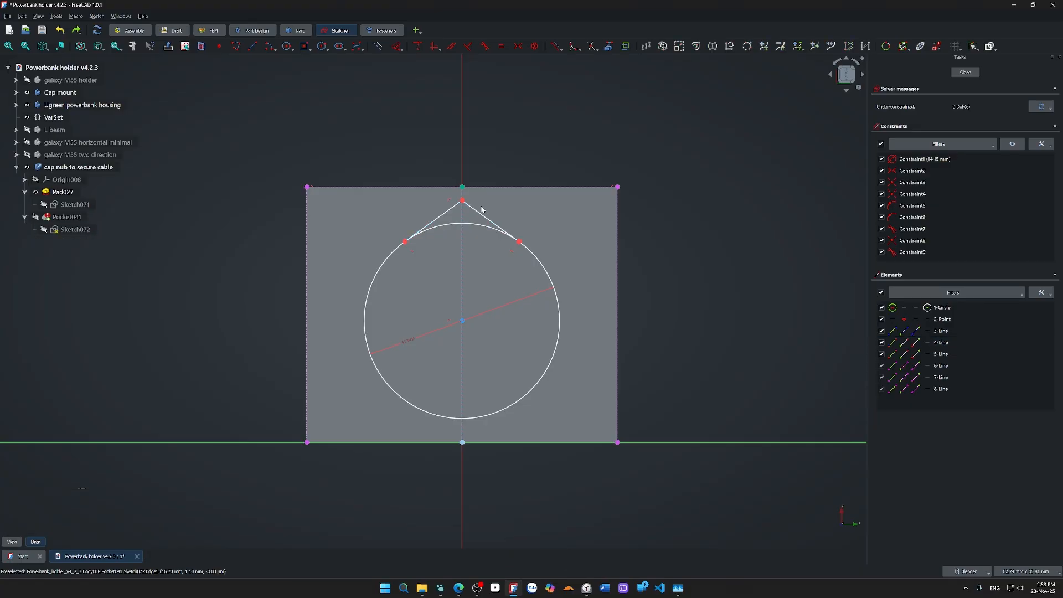
- Constrain the angle between the left tangent line and the vertical construction line to 70°
{"action": "scroll", "coordinate": [477, 205], "scroll_direction": "up", "scroll_amount": 5}
{"action": "left_click", "coordinate": [411, 205]}
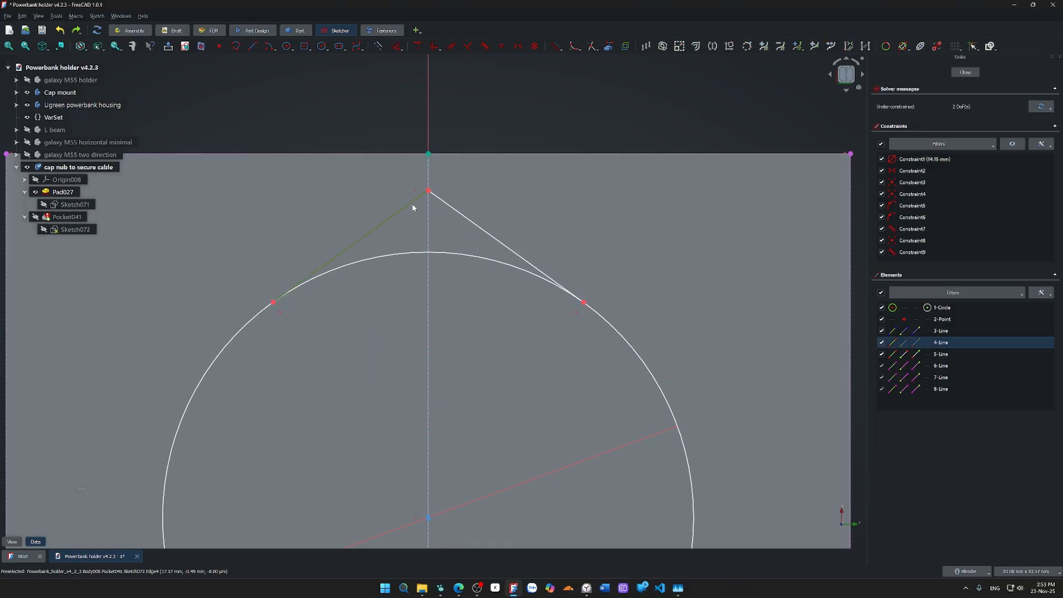
{"action": "left_click", "coordinate": [431, 172]}
{"action": "key", "text": "d"}
{"action": "left_click", "coordinate": [443, 166]}
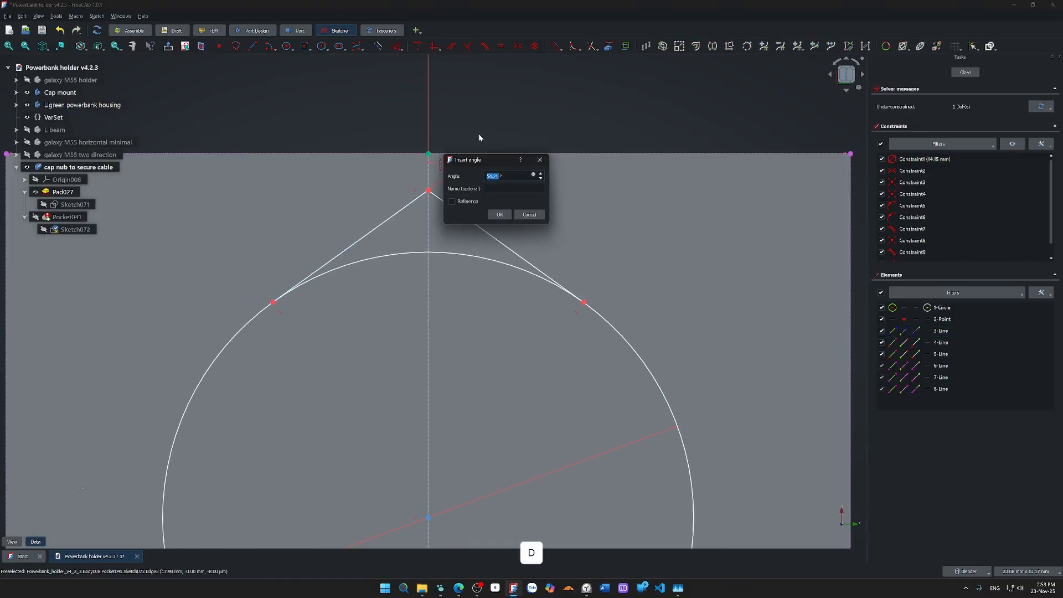
{"action": "type", "text": "70"}
{"action": "key", "text": "Return"}
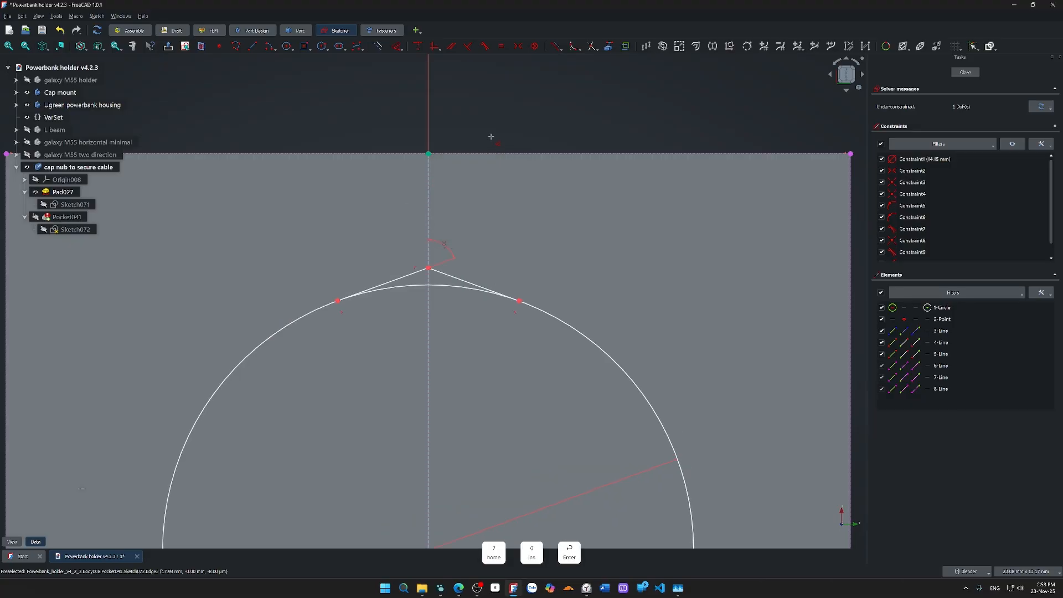
- Constrain the origin and the point on the projected upper edge symmetric about the circle's centre
{"action": "scroll", "coordinate": [531, 193], "scroll_direction": "down", "scroll_amount": 2}
{"action": "scroll", "coordinate": [531, 232], "scroll_direction": "down", "scroll_amount": 1}
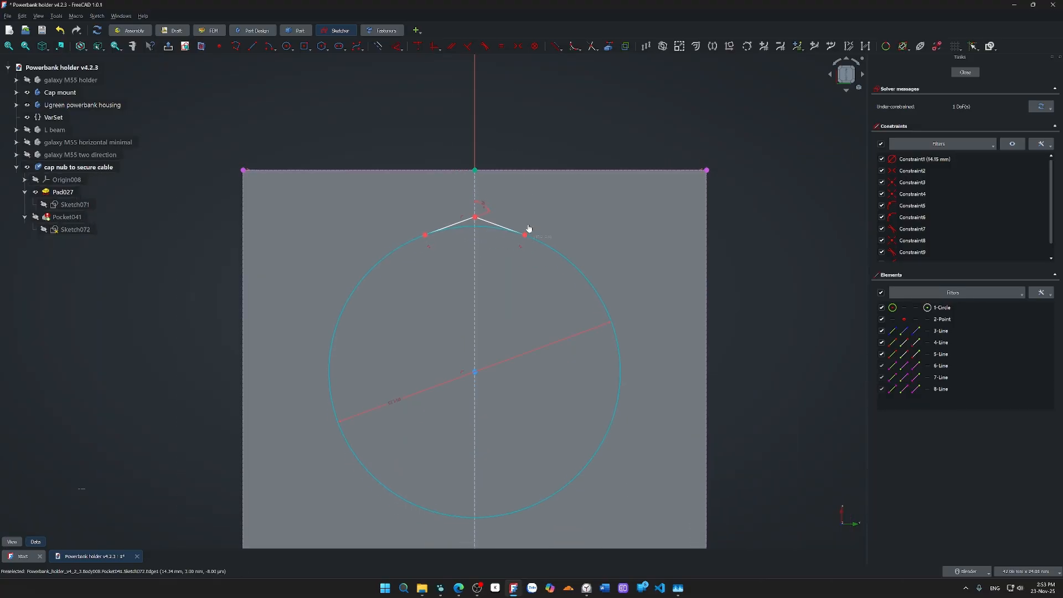
{"action": "scroll", "coordinate": [535, 242], "scroll_direction": "down", "scroll_amount": 2}
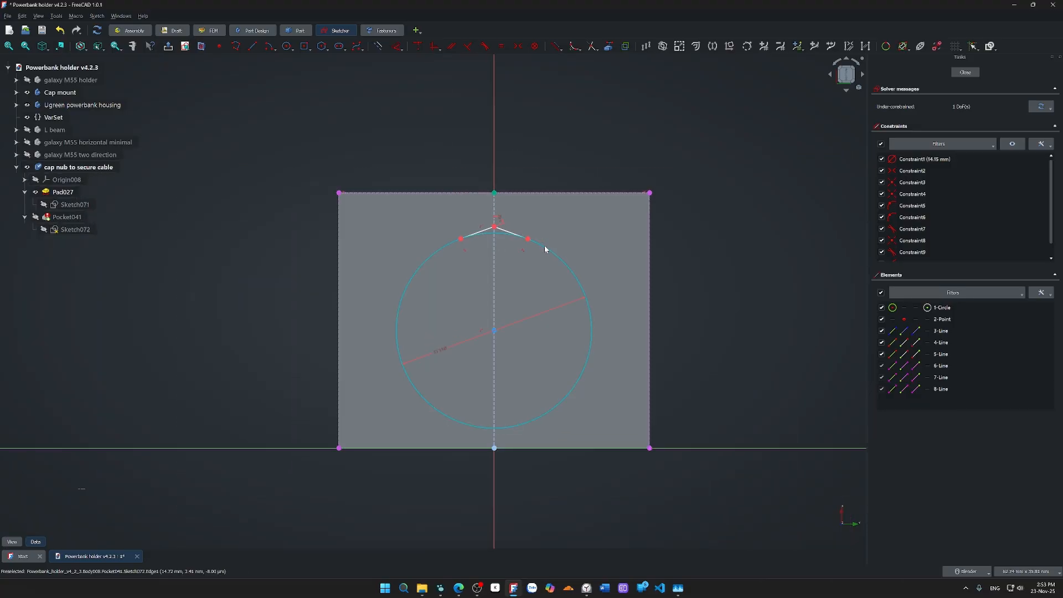
{"action": "left_click_drag", "start_coordinate": [546, 249], "coordinate": [547, 240]}
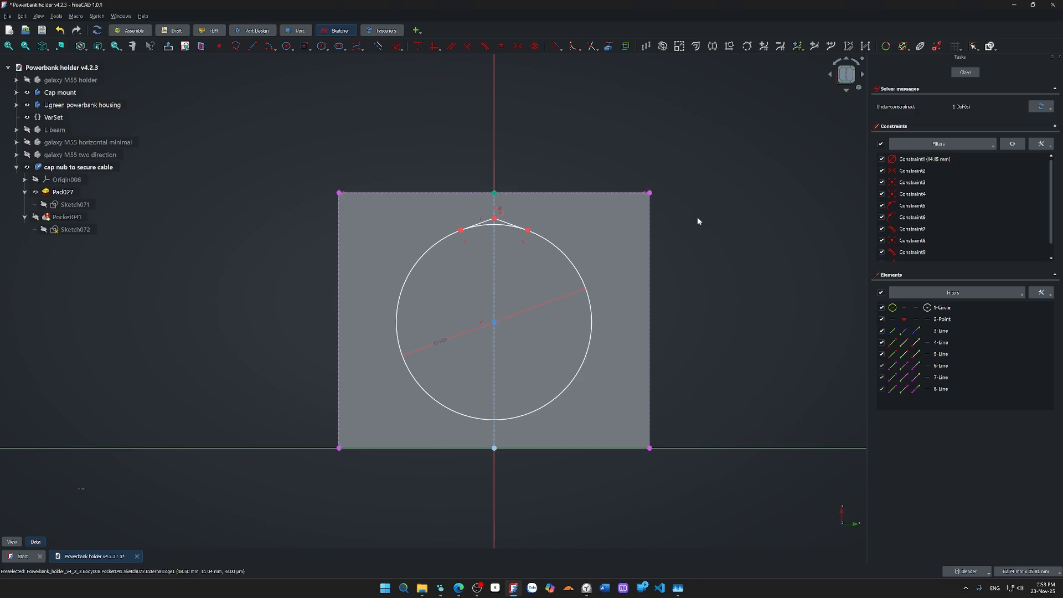
{"action": "left_click", "coordinate": [494, 448]}
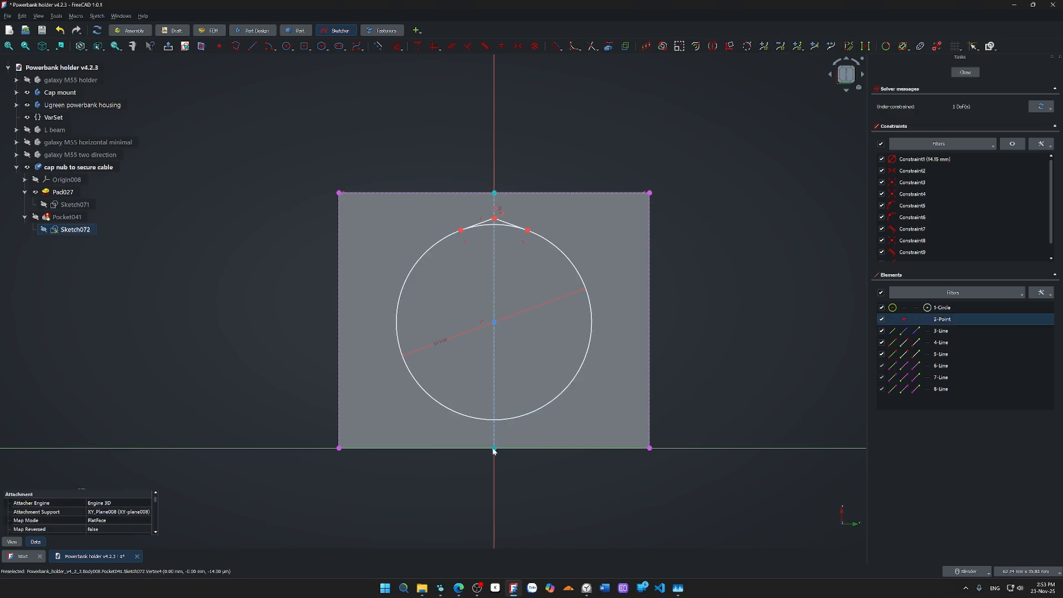
{"action": "left_click", "coordinate": [495, 330]}
{"action": "key", "text": "s"}
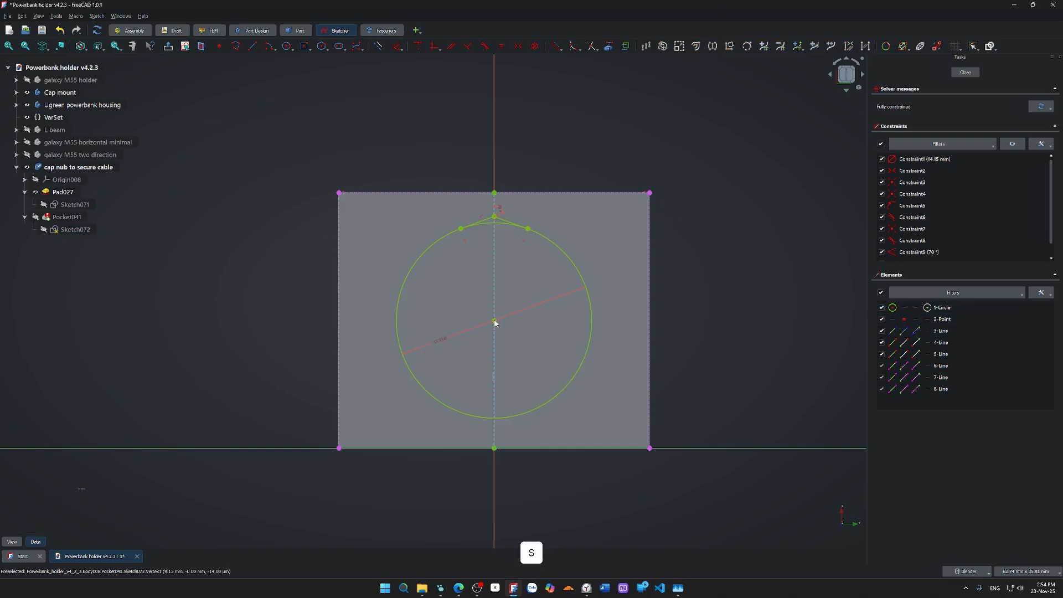
- Measure the distance between the tangent lines' apex and the point on the projected upper edge, without keeping a dimension
{"action": "scroll", "coordinate": [498, 218], "scroll_direction": "up", "scroll_amount": 5}
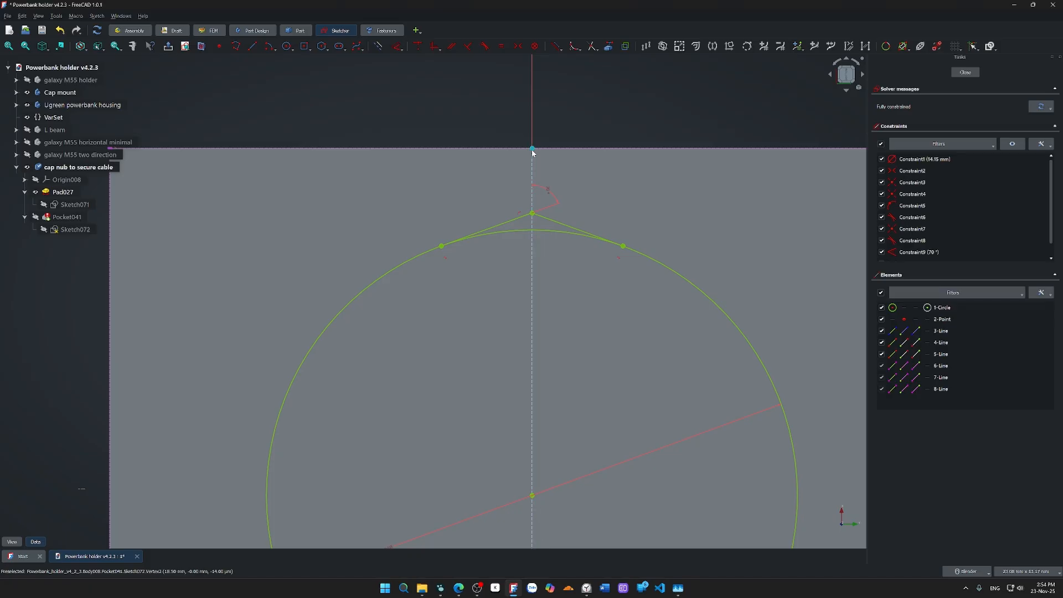
{"action": "left_click", "coordinate": [494, 216]}
{"action": "key", "text": "s"}
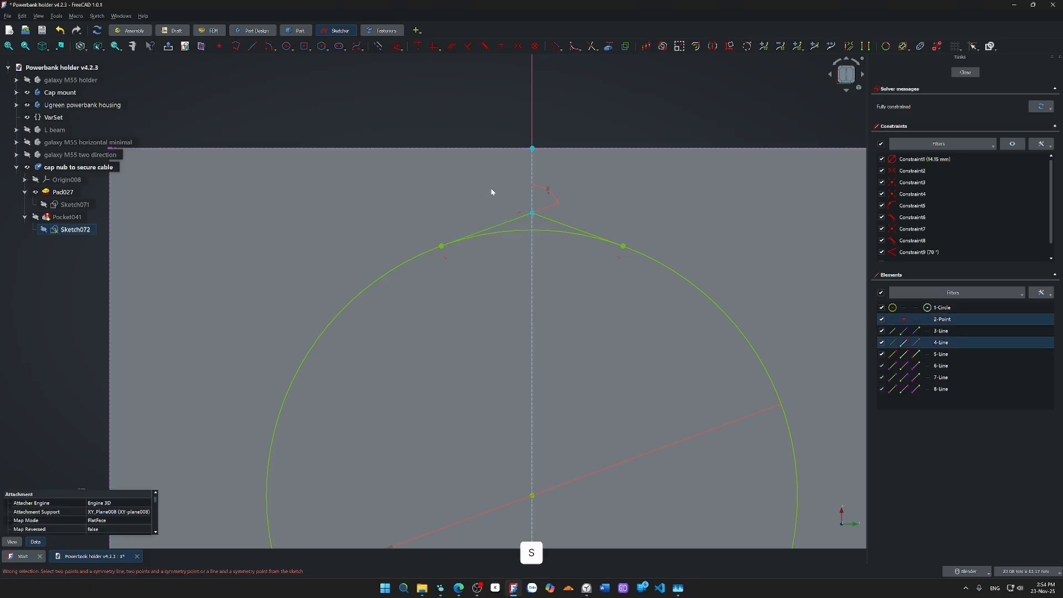
{"action": "key", "text": "d"}
{"action": "key", "text": "d"}
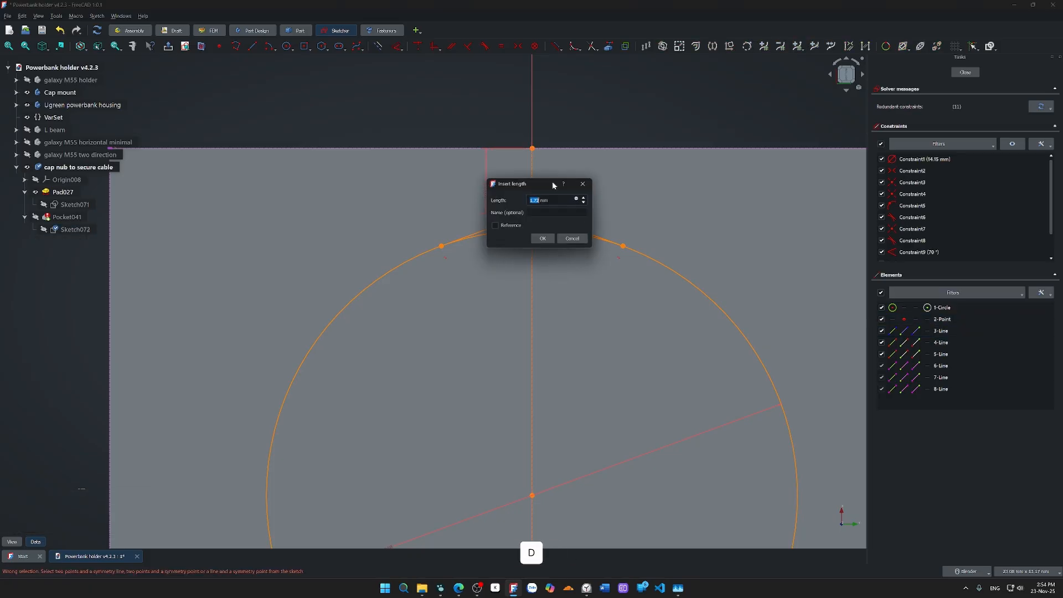
{"action": "left_click", "coordinate": [571, 240]}
{"action": "scroll", "coordinate": [629, 123], "scroll_direction": "down", "scroll_amount": 4}
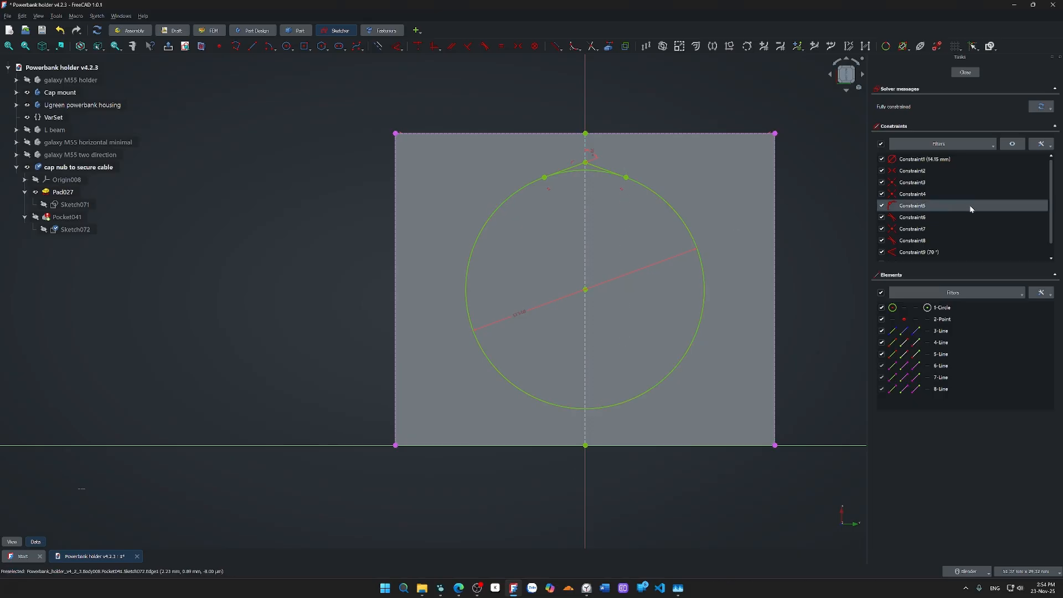
- Delete the circle centre's symmetry constraint and constrain the centre onto the vertical construction line
{"action": "scroll", "coordinate": [942, 244], "scroll_direction": "down", "scroll_amount": 1}
{"action": "left_click", "coordinate": [924, 253]}
{"action": "key", "text": "Delete"}
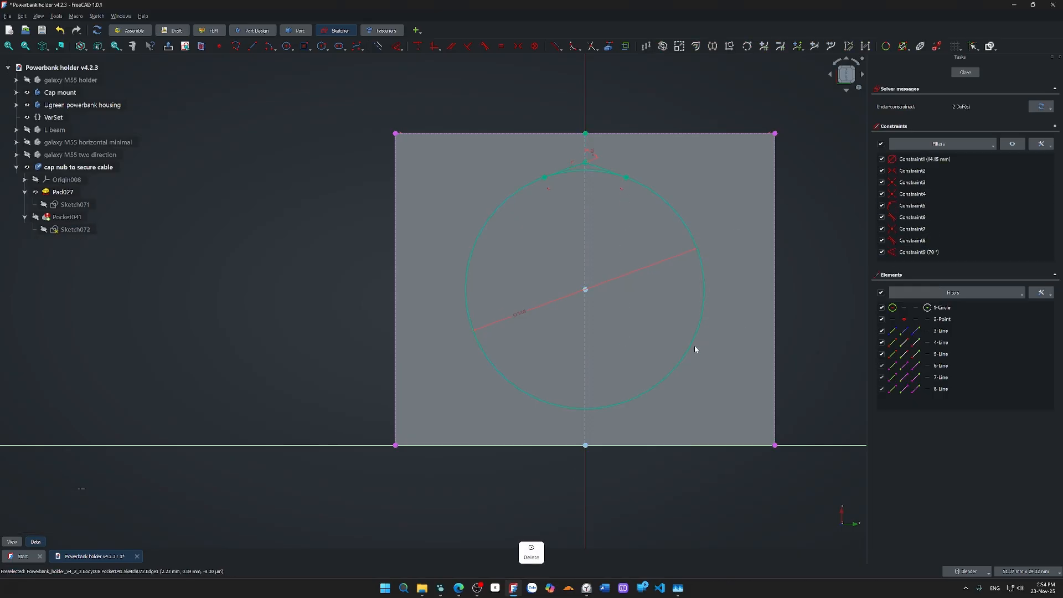
{"action": "left_click_drag", "start_coordinate": [585, 302], "coordinate": [592, 305]}
{"action": "left_click", "coordinate": [592, 305]}
{"action": "left_click", "coordinate": [585, 315]}
{"action": "key", "text": "c"}
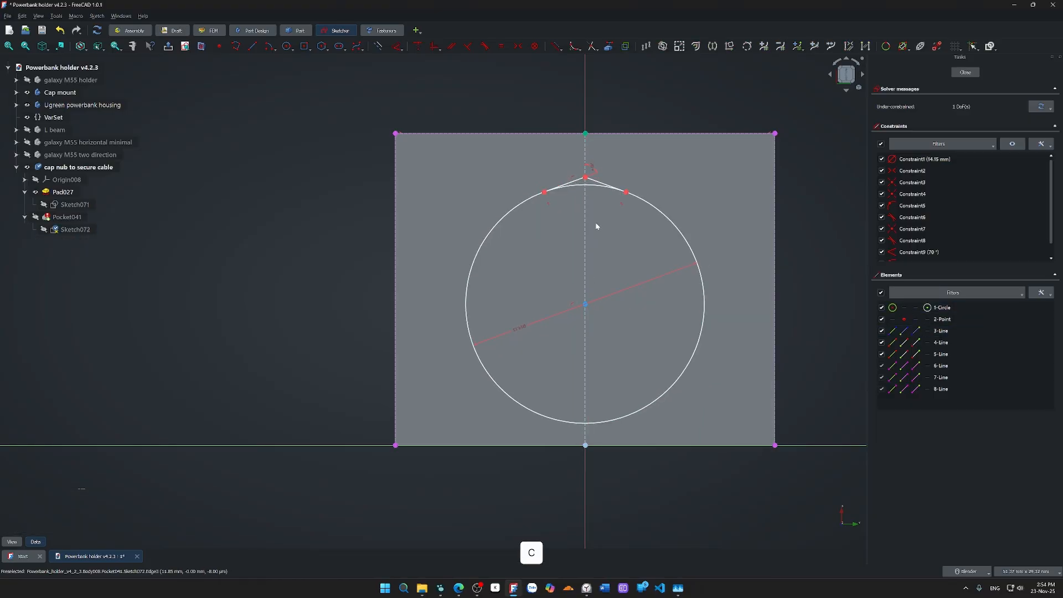
- Set the angle between the tangent line and the vertical construction line to 60° and slide the circle slightly upward
{"action": "mouse_move", "coordinate": [585, 178]}
{"action": "left_mouse_down"}
{"action": "mouse_move", "coordinate": [589, 205]}
{"action": "mouse_move", "coordinate": [593, 179]}
{"action": "left_mouse_up"}
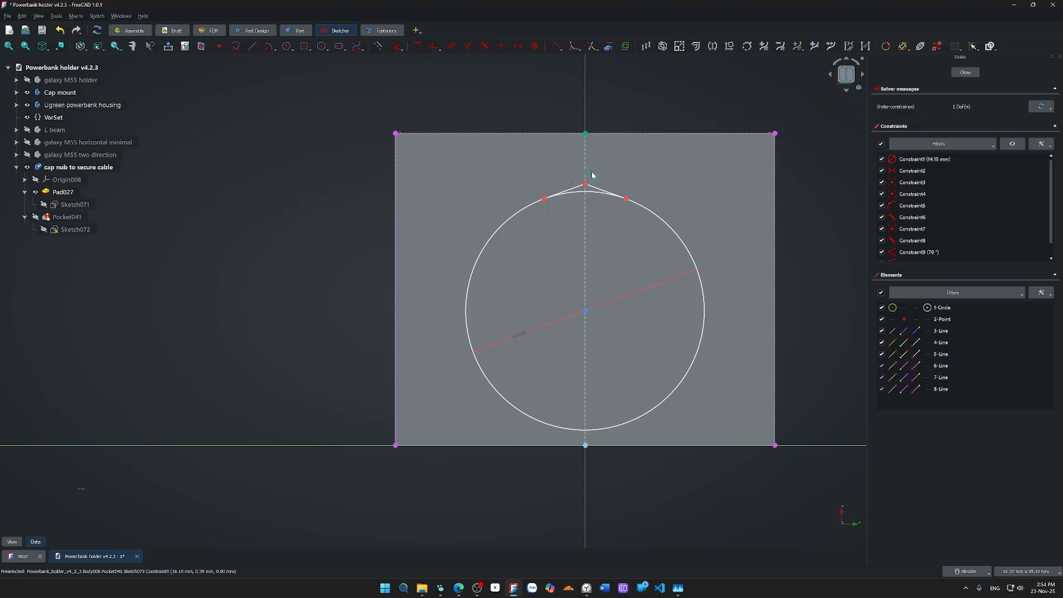
{"action": "double_click", "coordinate": [592, 175]}
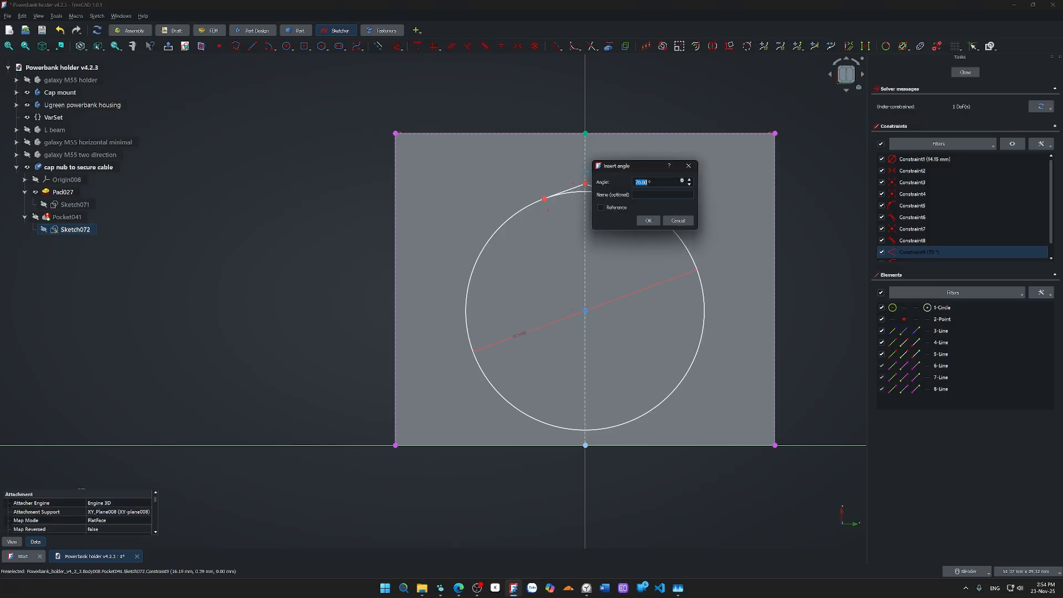
{"action": "type", "text": "60"}
{"action": "key", "text": "Return"}
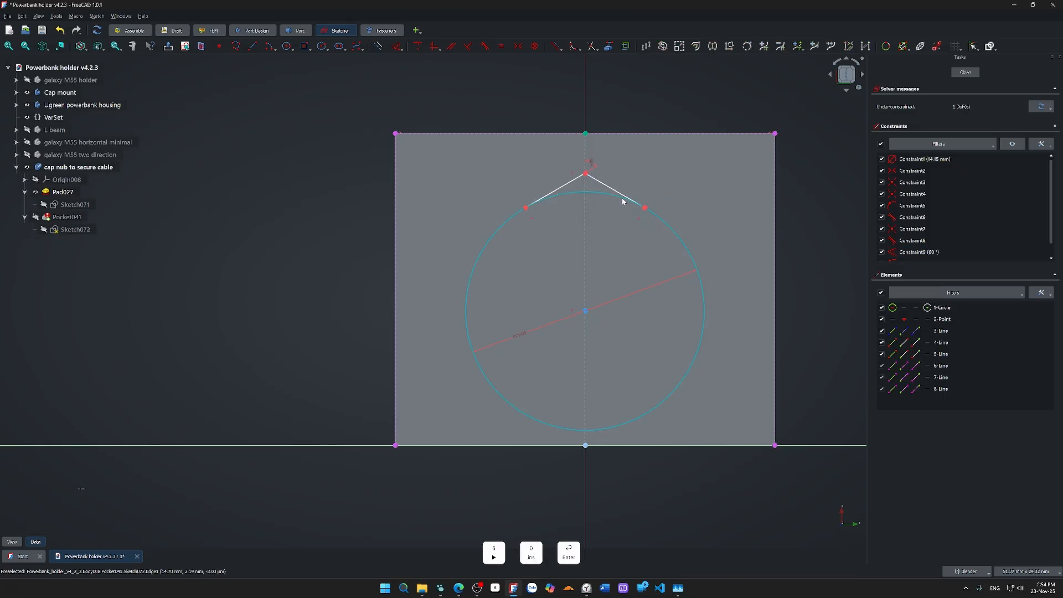
{"action": "mouse_move", "coordinate": [622, 199]}
{"action": "left_mouse_down"}
{"action": "mouse_move", "coordinate": [621, 182]}
{"action": "mouse_move", "coordinate": [619, 196]}
{"action": "left_mouse_up"}
{"action": "left_click_drag", "start_coordinate": [587, 308], "coordinate": [591, 300]}
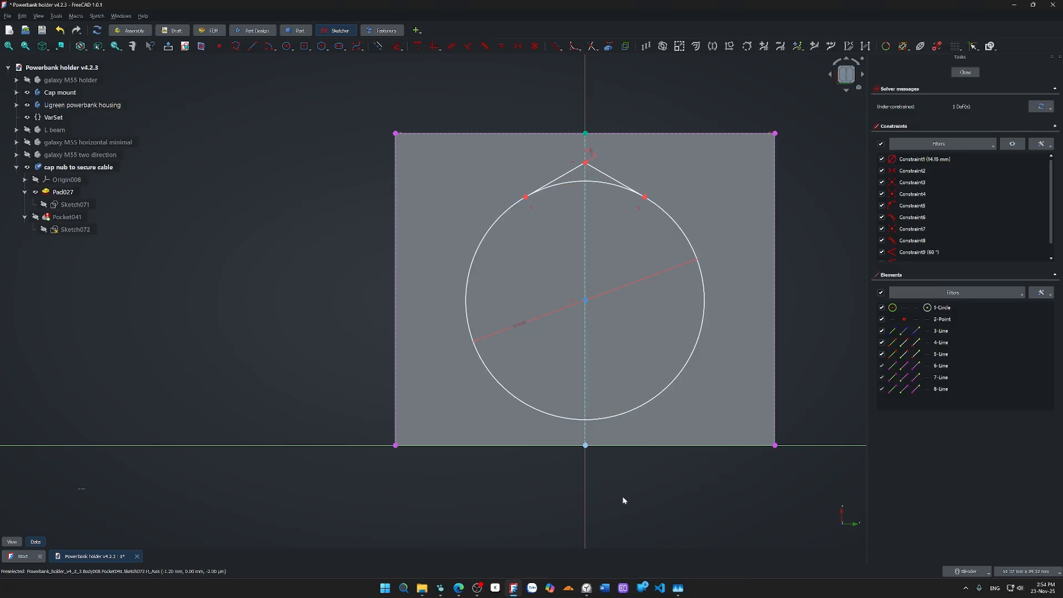
- Add a sketch point on the vertical construction line and constrain it onto the circle's lower edge
{"action": "key", "text": "g"}
{"action": "key", "text": "y"}
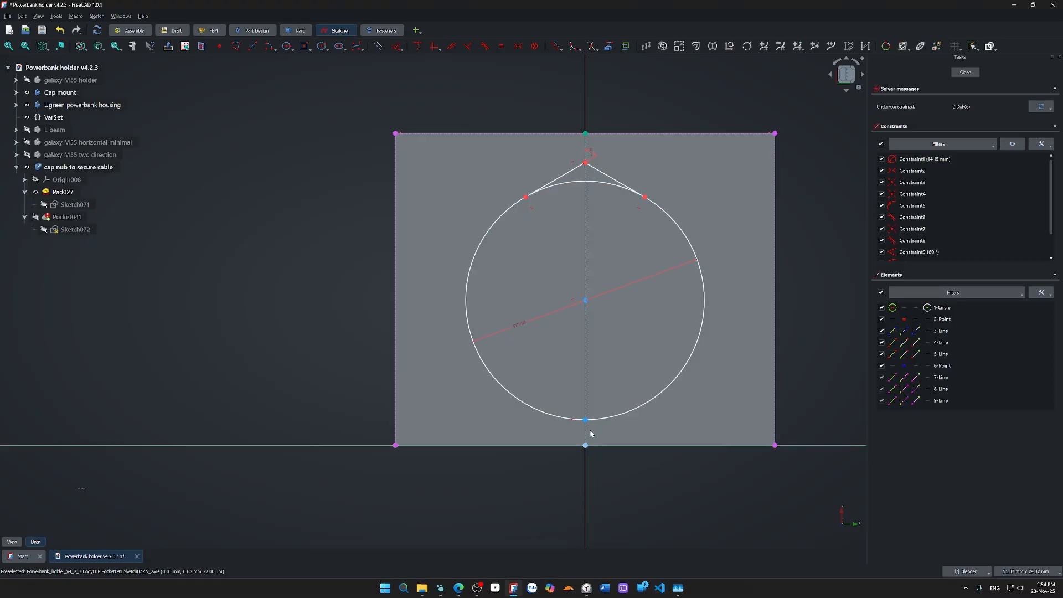
{"action": "left_click", "coordinate": [586, 419]}
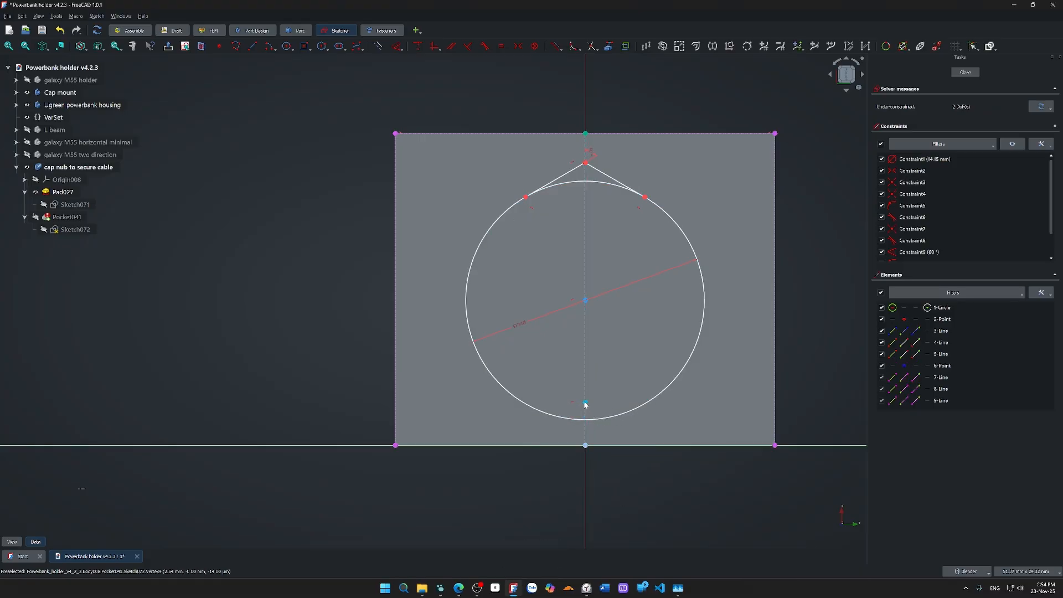
{"action": "left_click", "coordinate": [585, 404]}
{"action": "left_click", "coordinate": [593, 421]}
{"action": "key", "text": "c"}
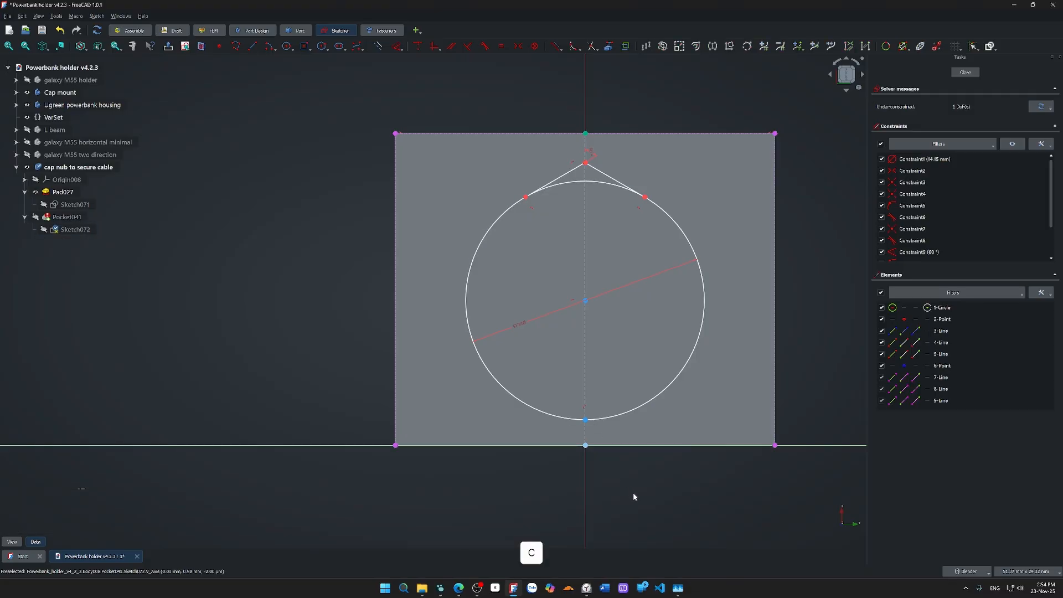
- Try a symmetry constraint between the tangent lines' apex and the point on the circle's lower edge, and undo it
{"action": "left_click", "coordinate": [586, 420]}
{"action": "left_click", "coordinate": [591, 279]}
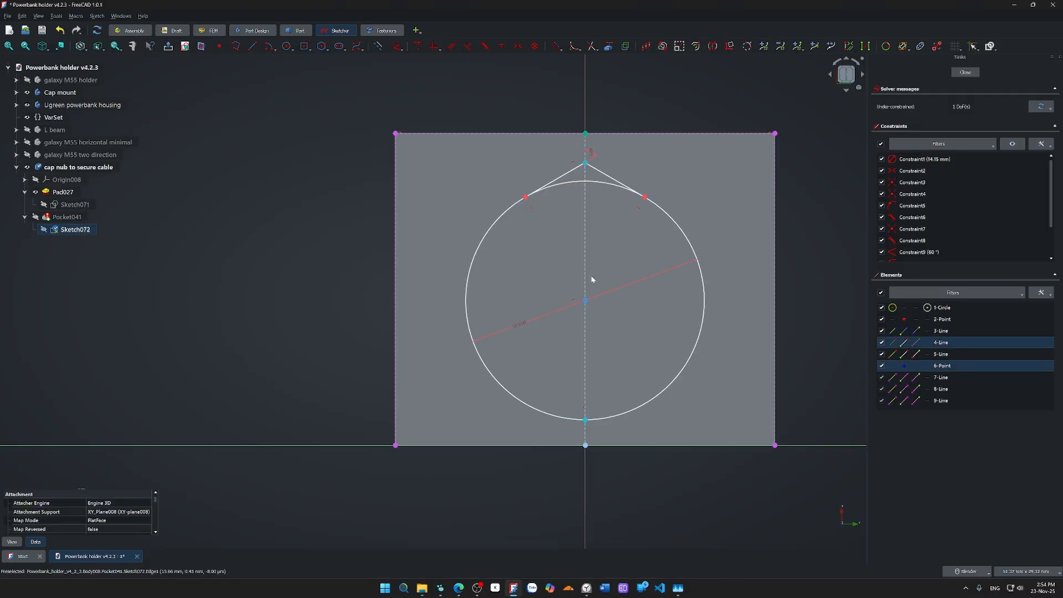
{"action": "key", "text": "s"}
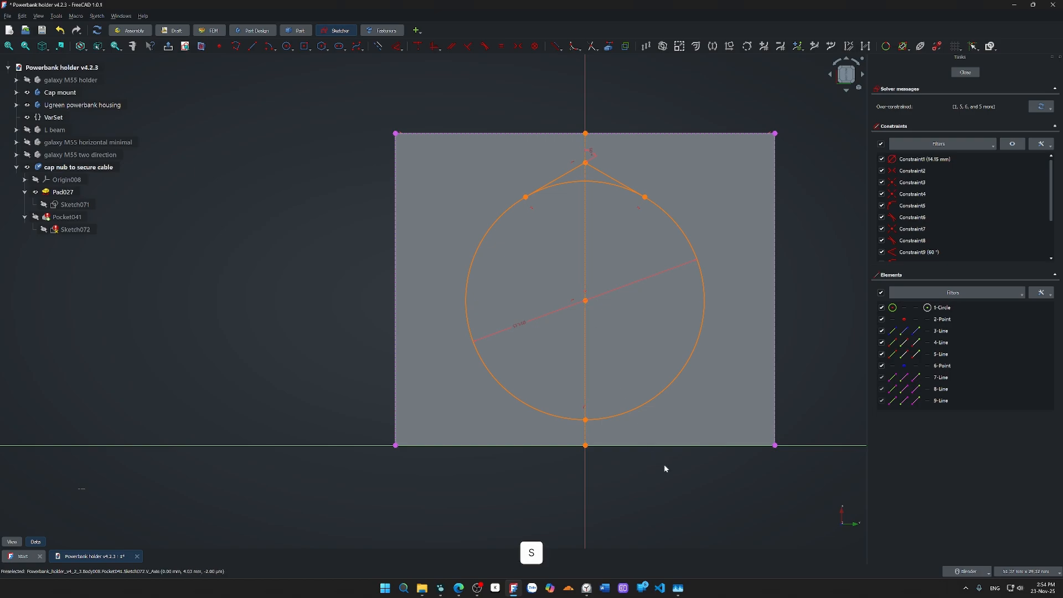
{"action": "key", "text": "ctrl+z"}
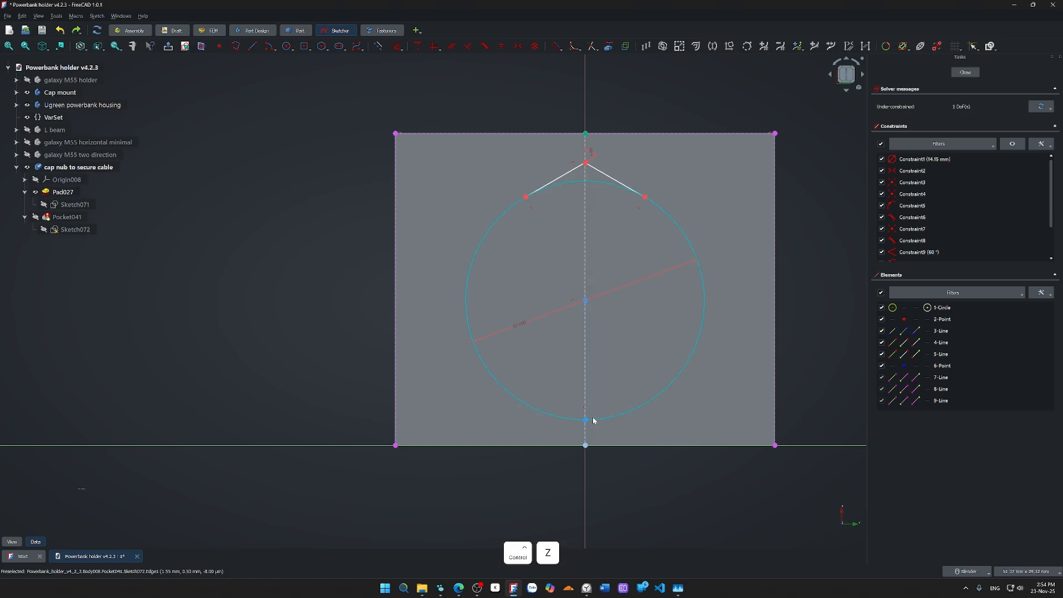
- Slide the circle with its tangent lines slightly upward along the vertical construction line
{"action": "left_click_drag", "start_coordinate": [585, 424], "coordinate": [536, 423]}
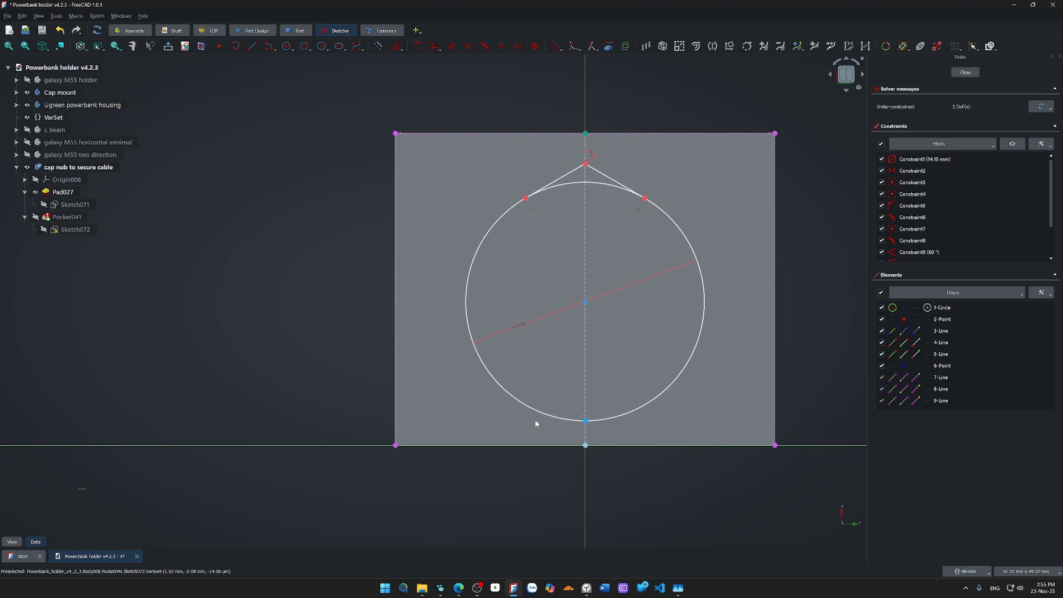
{"action": "left_click", "coordinate": [581, 182]}
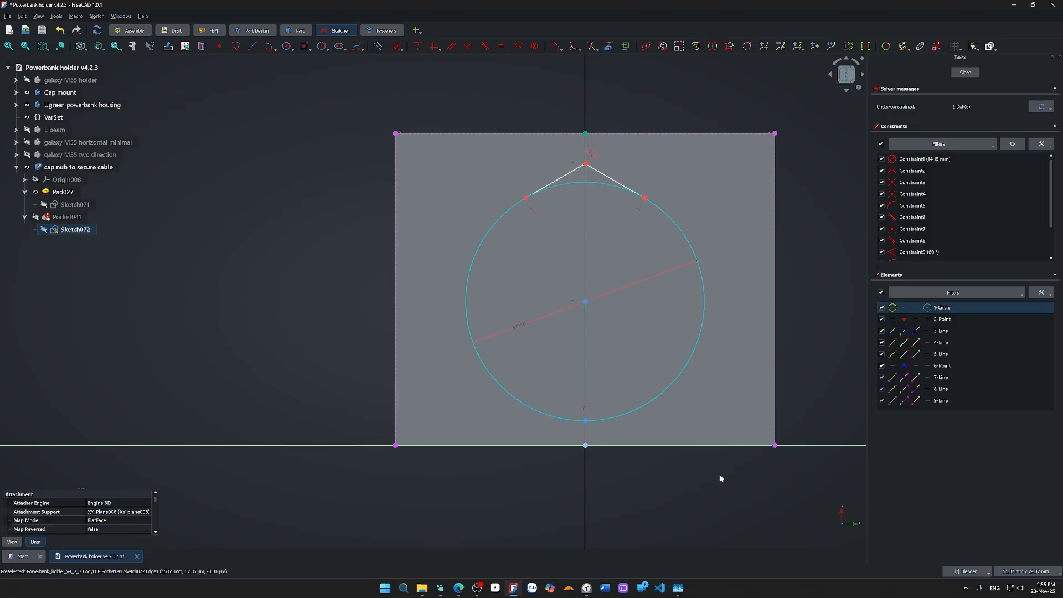
{"action": "left_click", "coordinate": [711, 492]}
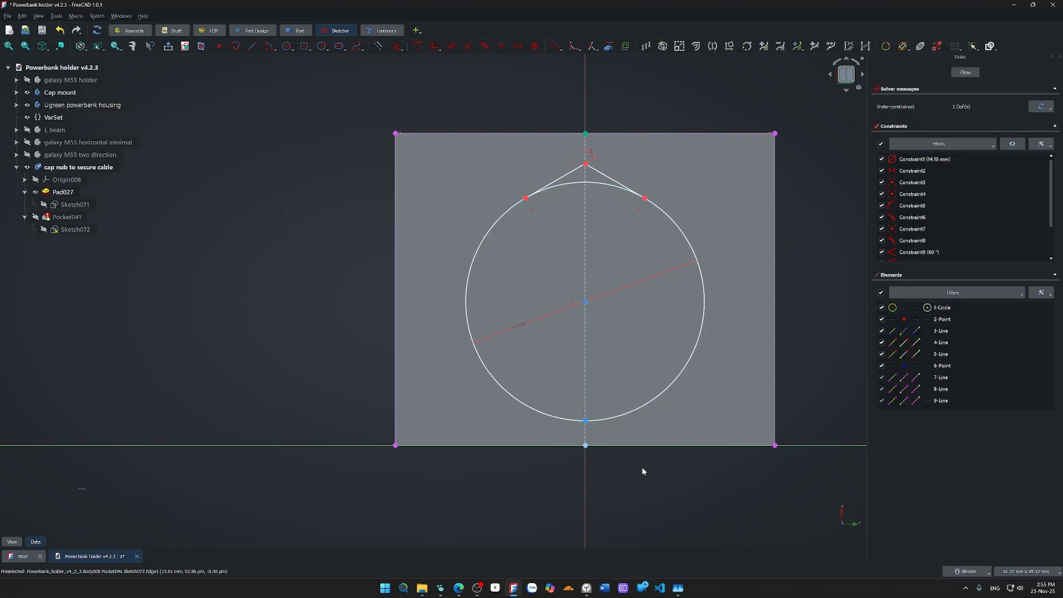
{"action": "left_click_drag", "start_coordinate": [592, 303], "coordinate": [586, 298]}
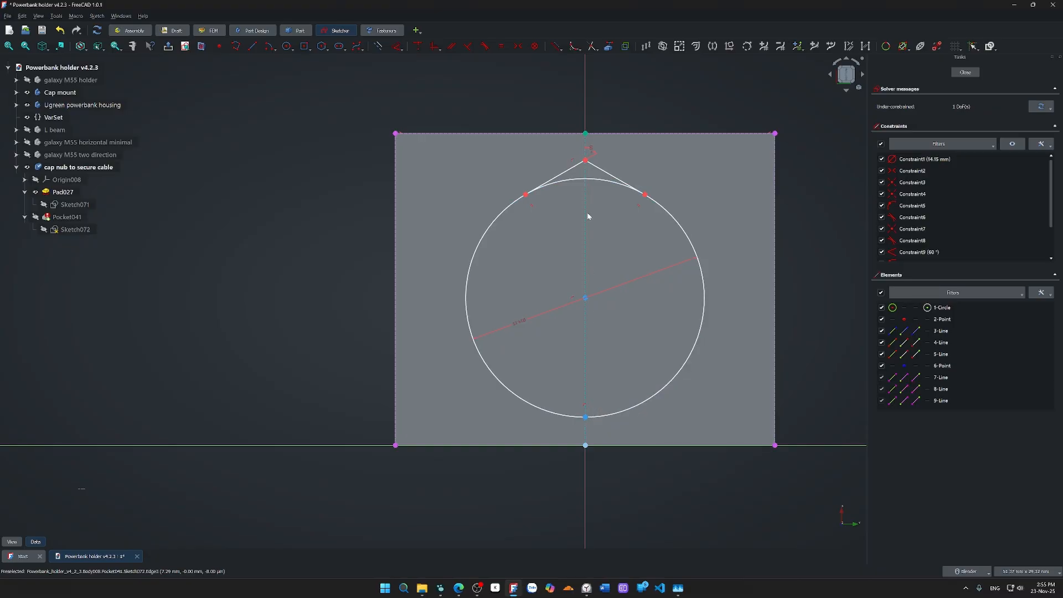
- Measure the gaps from the apex to the projected upper edge and from the circle's lowest point to the origin, keeping no dimensions
{"action": "left_click", "coordinate": [586, 162]}
{"action": "key", "text": "d"}
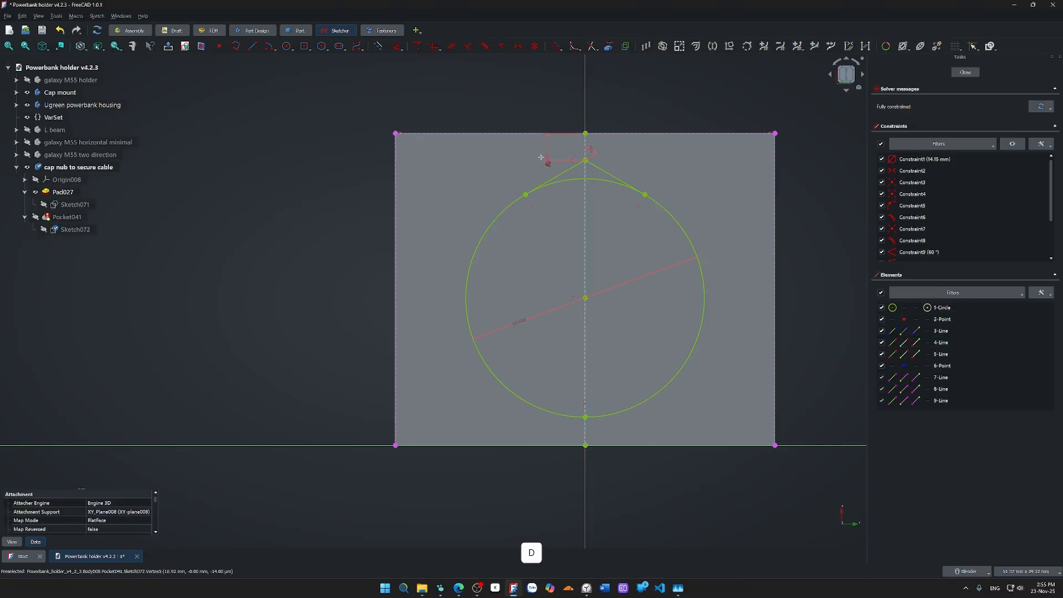
{"action": "left_click", "coordinate": [628, 206]}
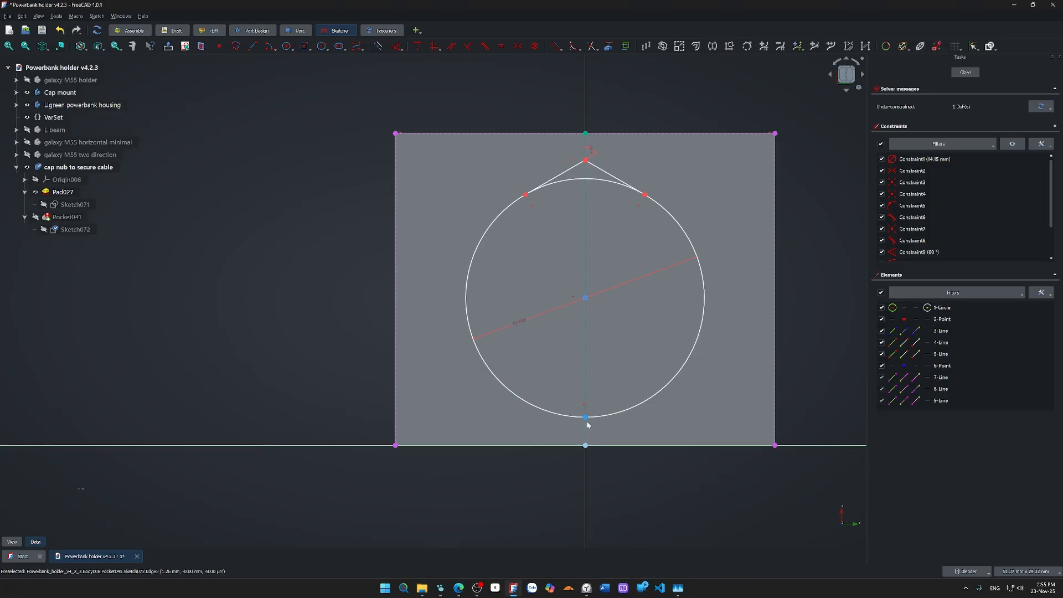
{"action": "left_click", "coordinate": [586, 446]}
{"action": "key", "text": "d"}
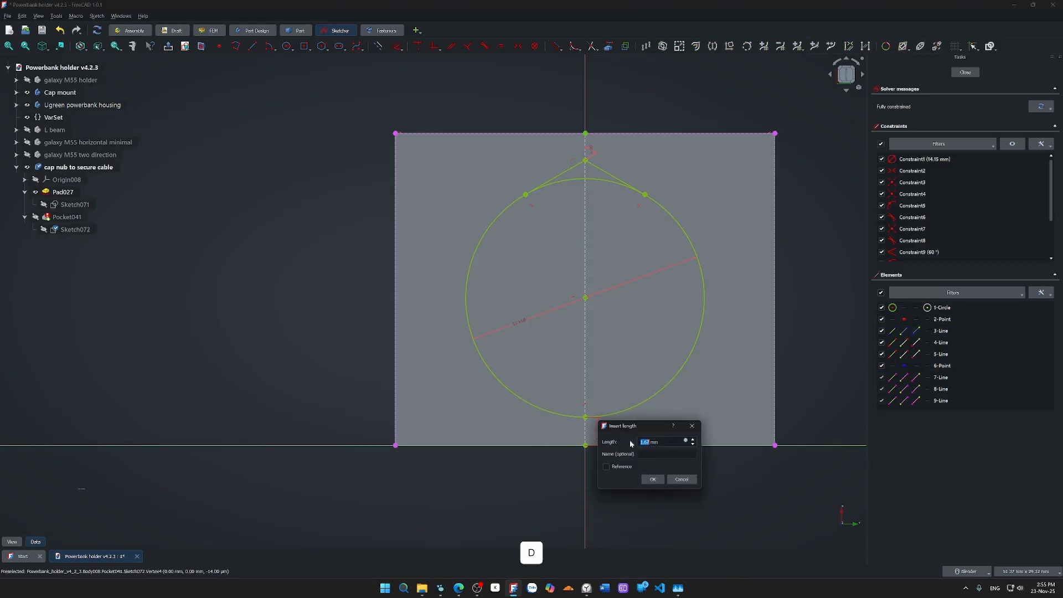
{"action": "left_click", "coordinate": [684, 481]}
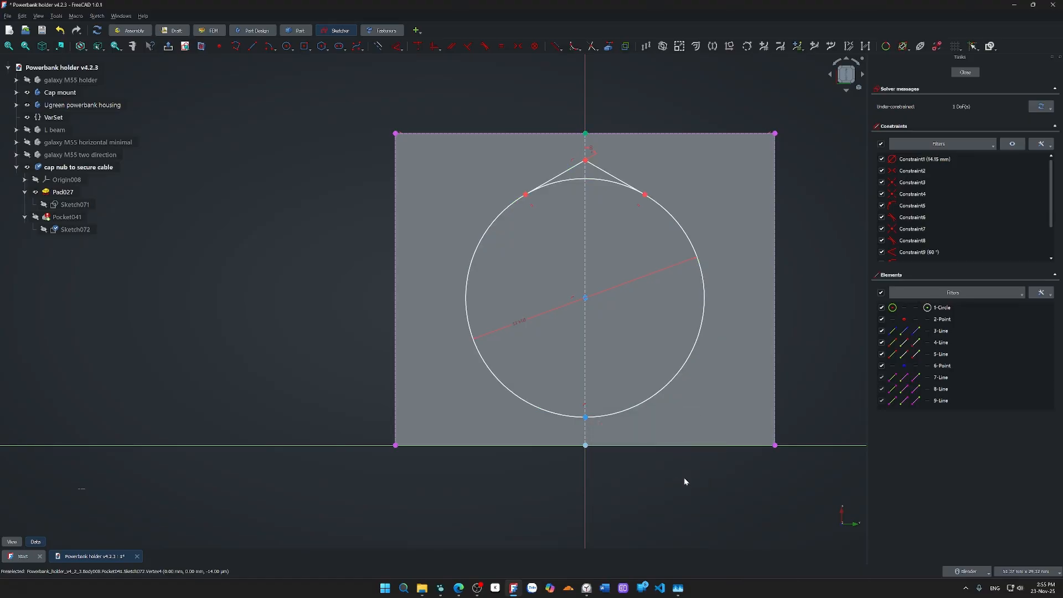
- Switch to Calculator and work out half the sum of 1.58 and 1.67
{"action": "key", "text": "super"}
{"action": "type", "text": "cal"}
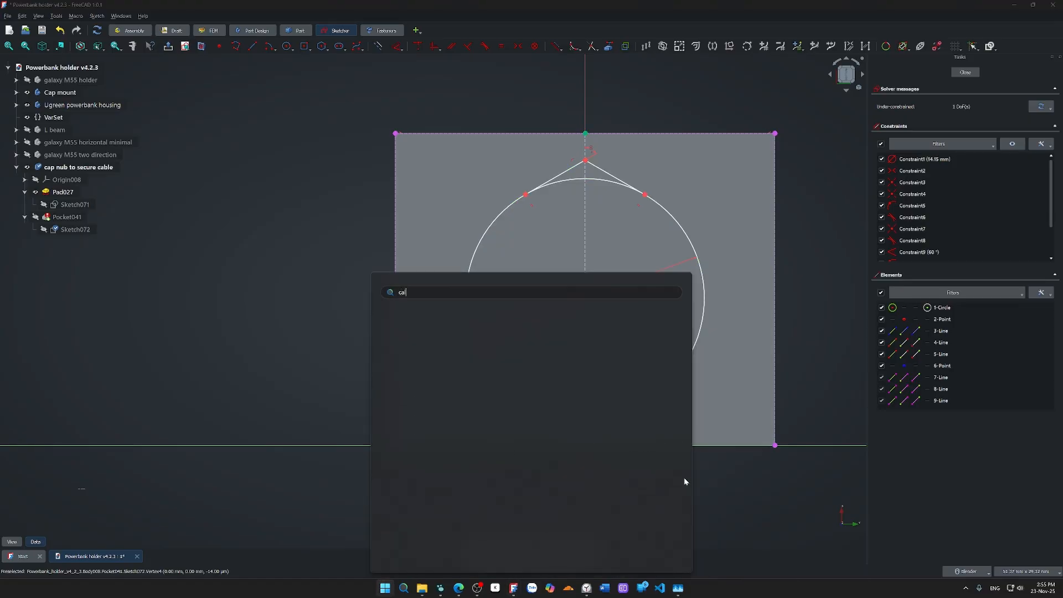
{"action": "key", "text": "Return"}
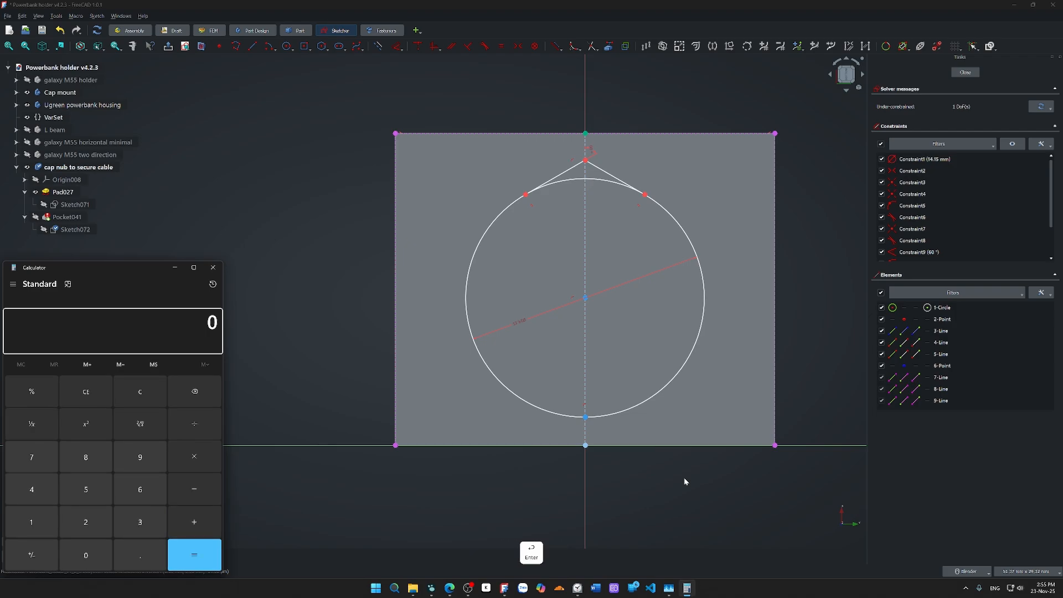
{"action": "type", "text": "1."}
{"action": "key", "text": "Return"}
{"action": "type", "text": "5"}
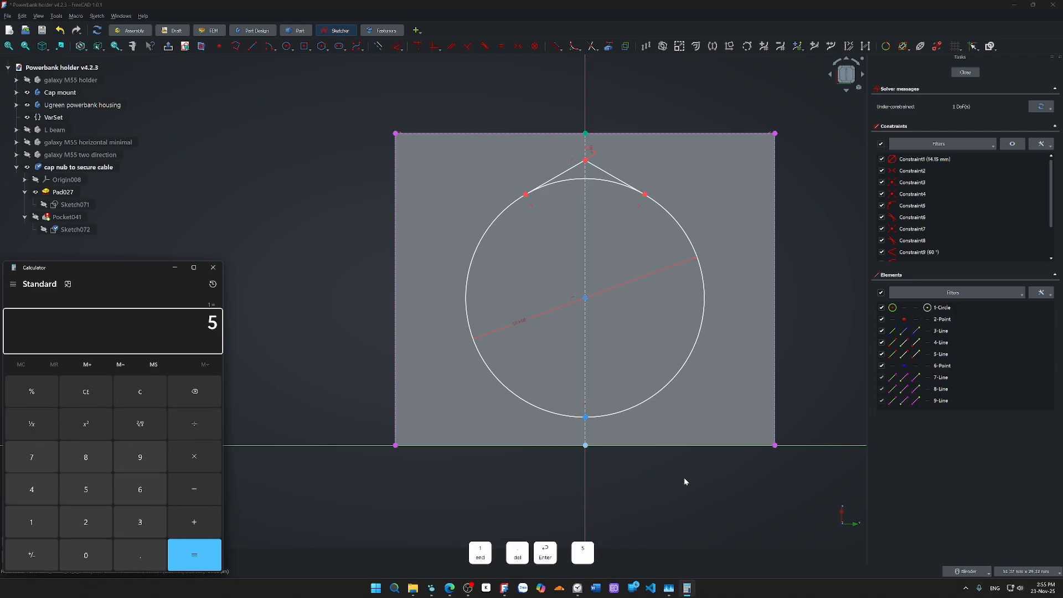
{"action": "key", "text": "BackSpace"}
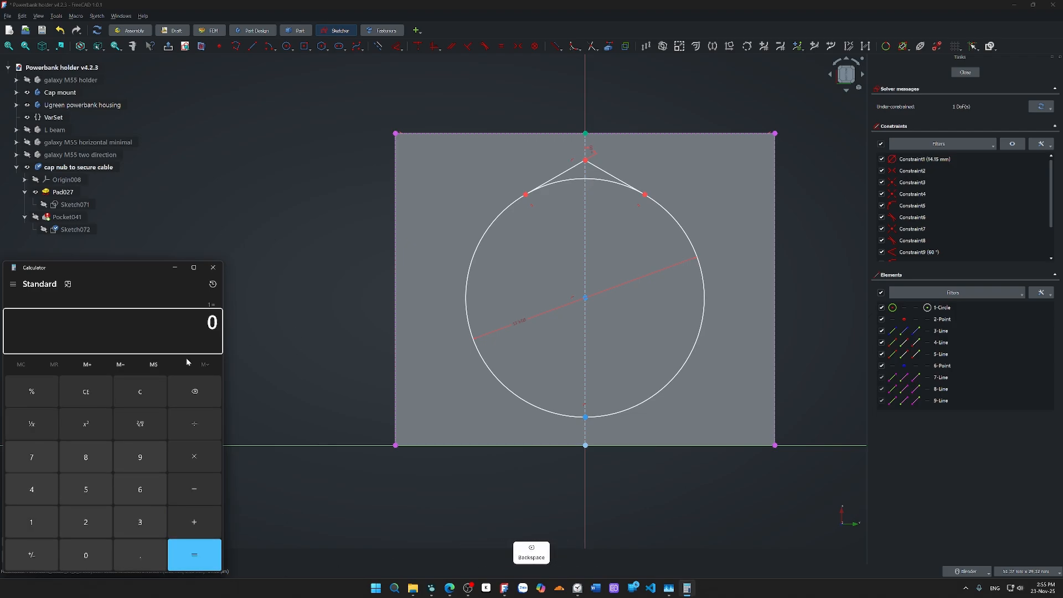
{"action": "type", "text": "1.5"}
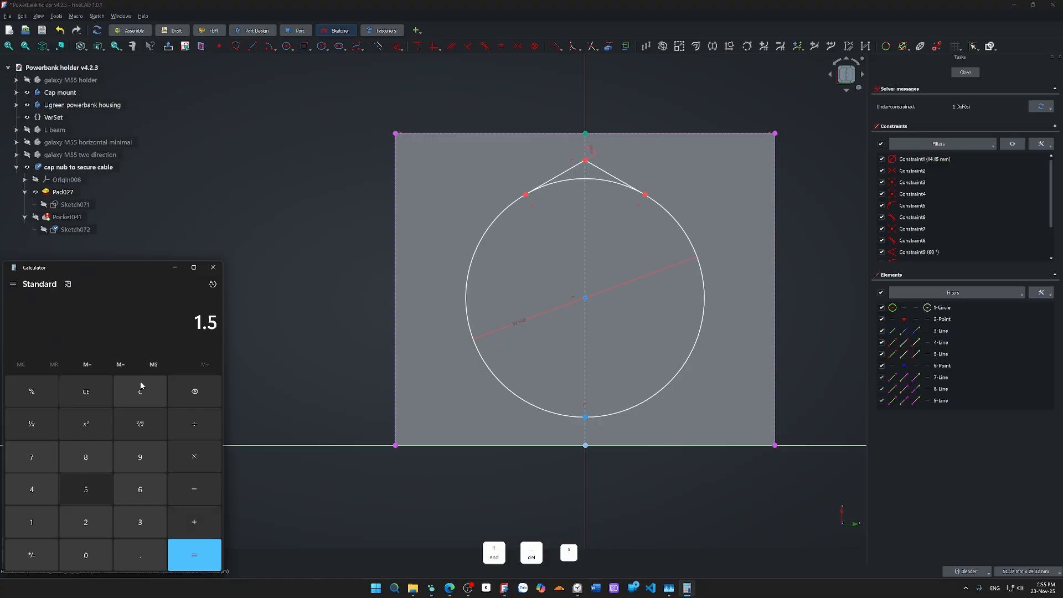
{"action": "type", "text": "8 + 1."}
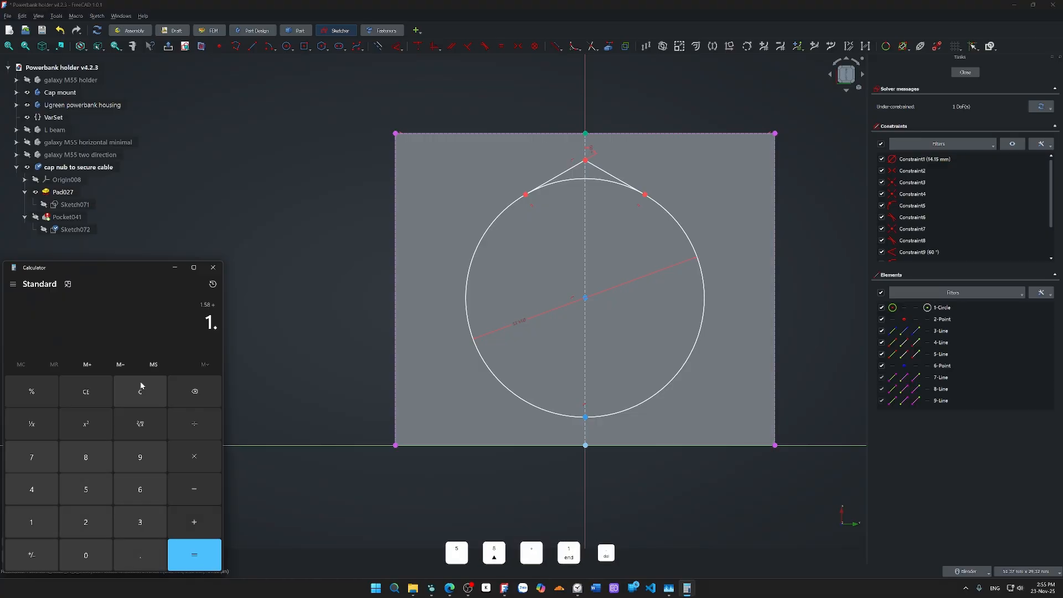
{"action": "type", "text": "67"}
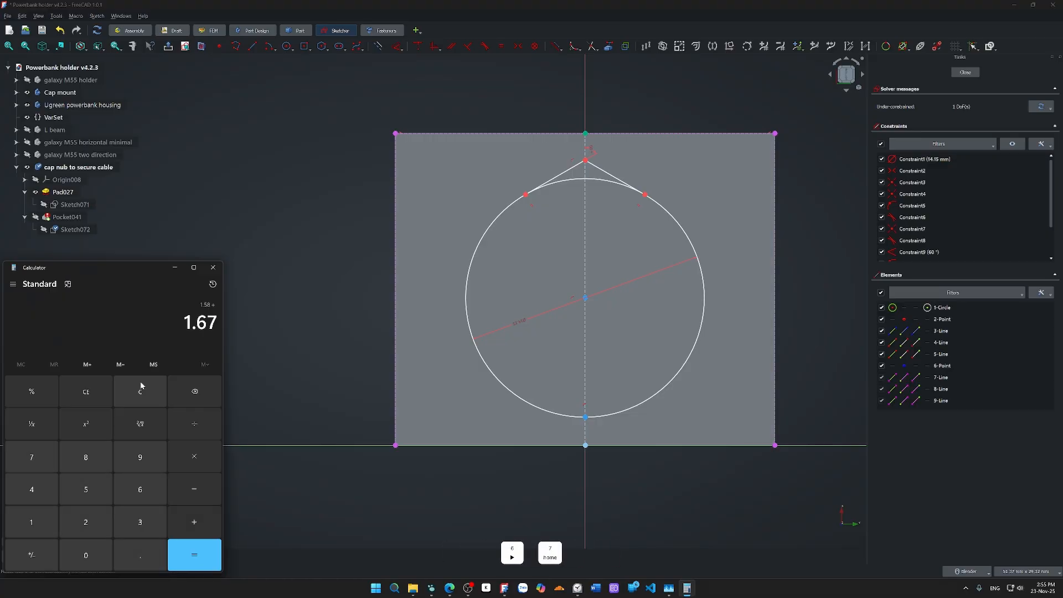
{"action": "key", "text": "Return"}
{"action": "type", "text": "/2"}
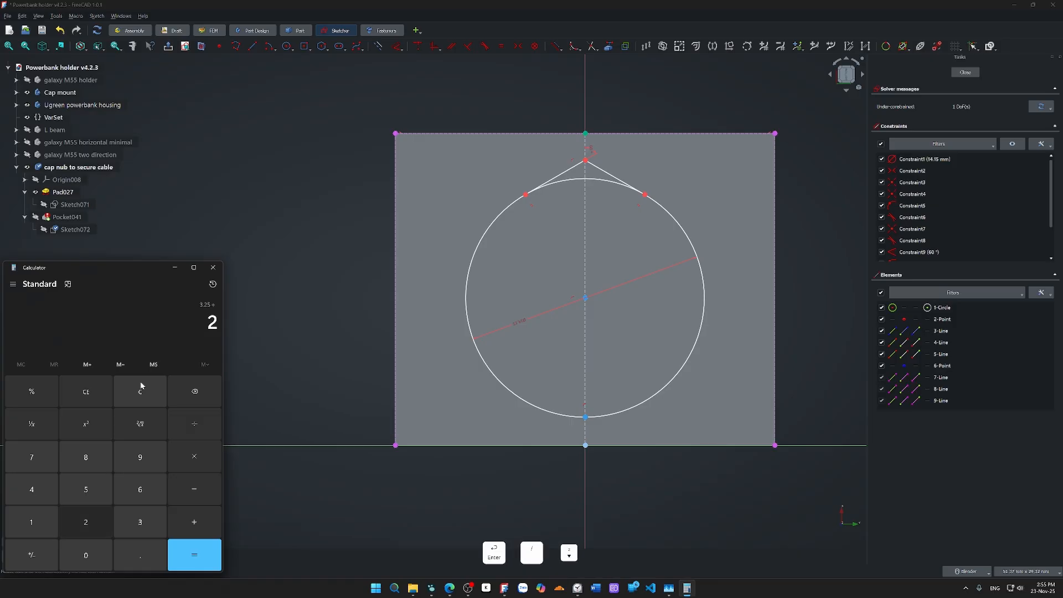
{"action": "key", "text": "Return"}
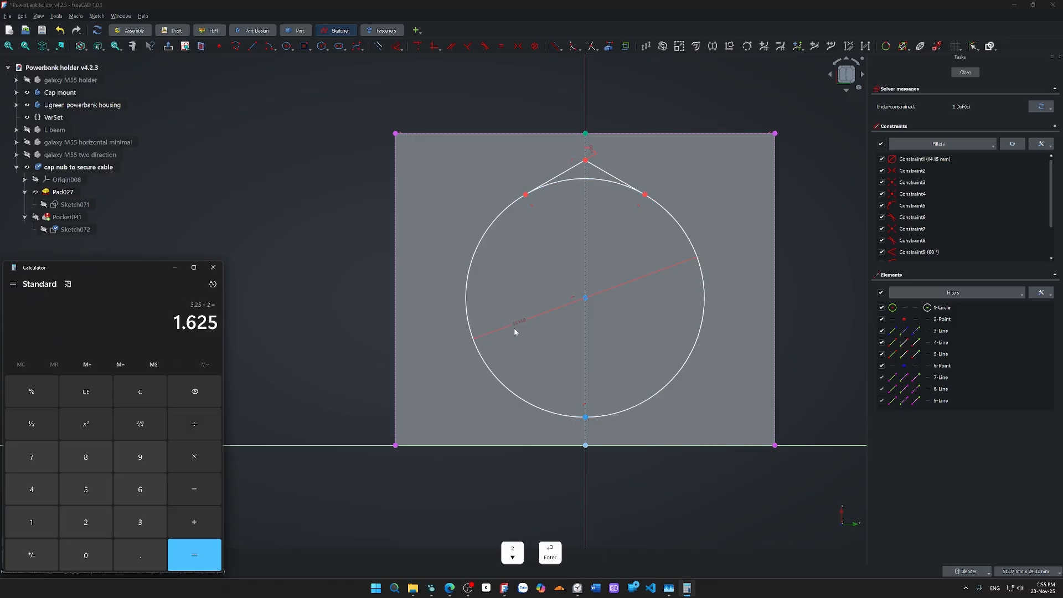
- Return to FreeCAD and constrain the distance between the circle's lowest point and the origin to 1.625 mm
{"action": "left_click", "coordinate": [683, 479]}
{"action": "left_click", "coordinate": [587, 418]}
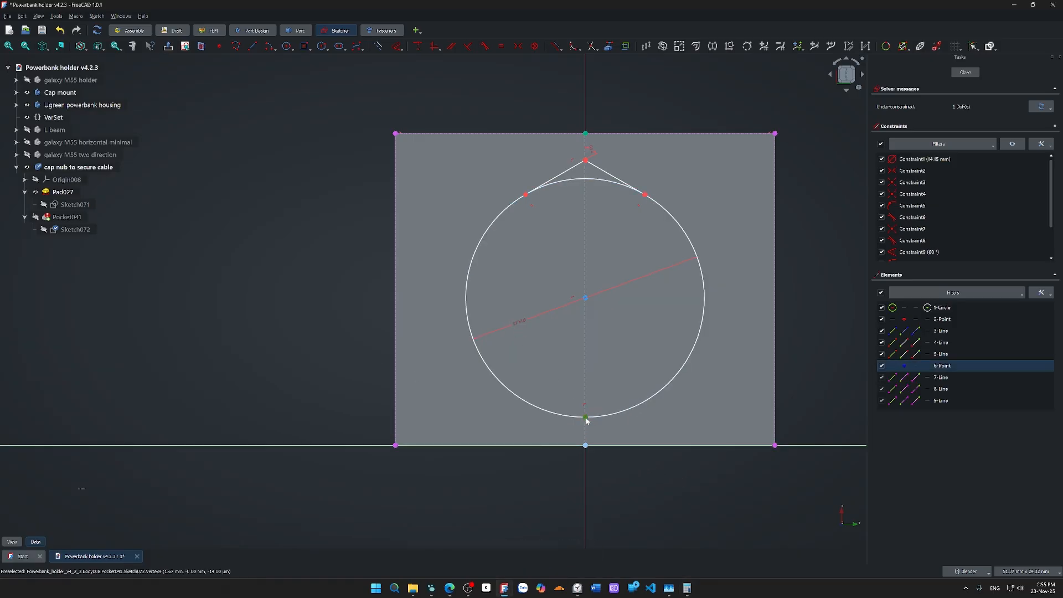
{"action": "left_click", "coordinate": [586, 445]}
{"action": "key", "text": "d"}
{"action": "left_click", "coordinate": [597, 438]}
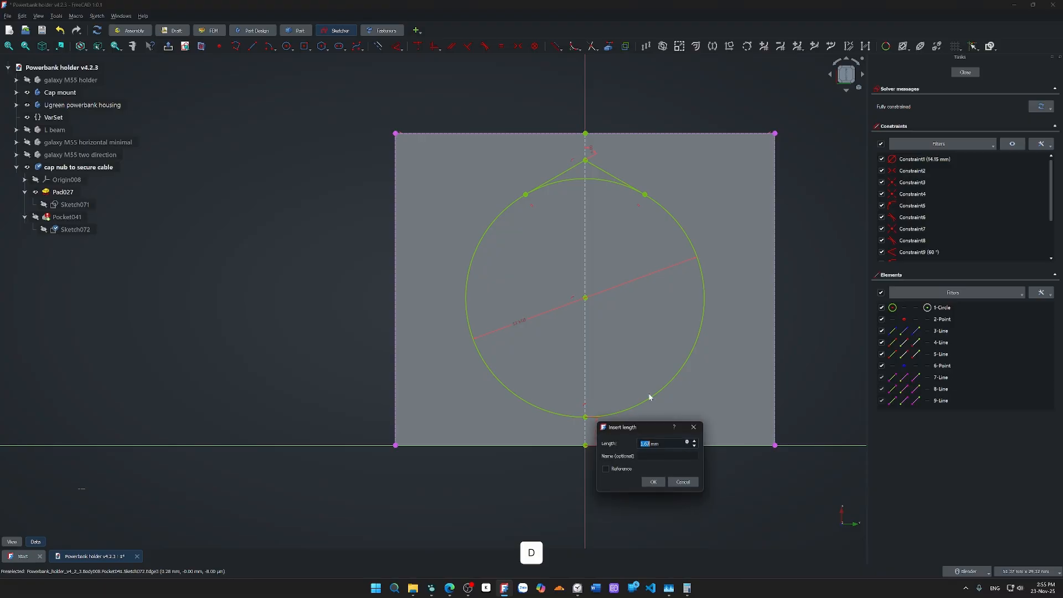
{"action": "type", "text": "1.625"}
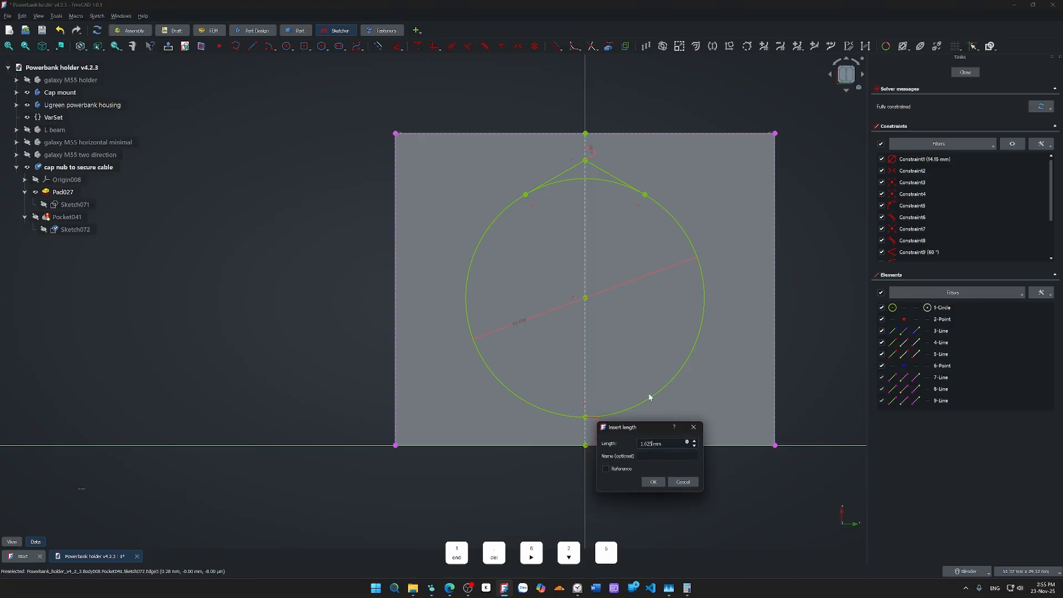
{"action": "key", "text": "Return"}
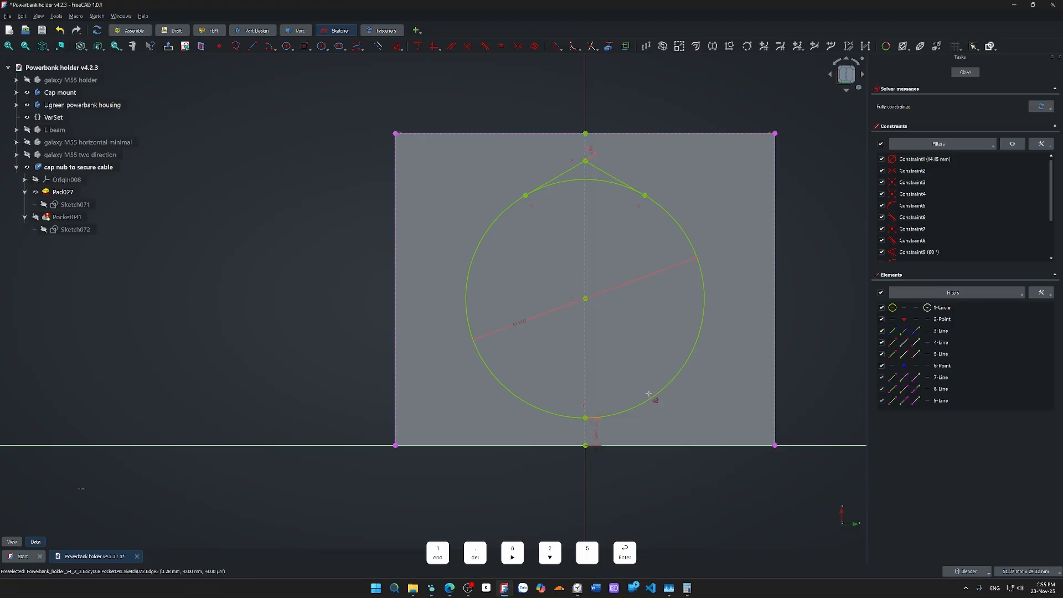
- Measure the gap between the tangent lines' apex and the projected upper edge without keeping the dimension, and leave the sketch
{"action": "left_click", "coordinate": [586, 133]}
{"action": "left_click", "coordinate": [586, 160]}
{"action": "key", "text": "d"}
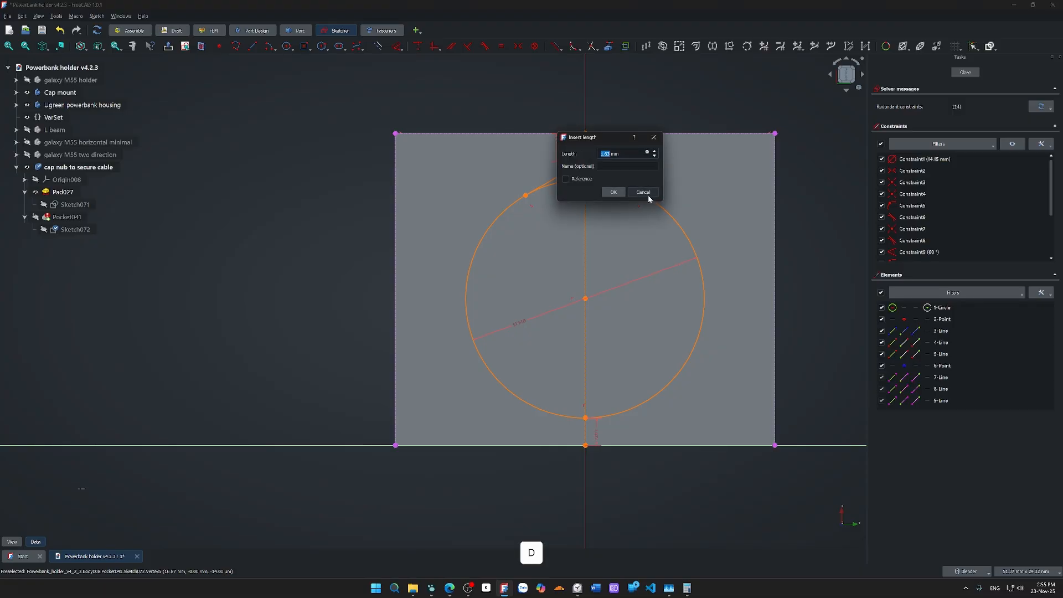
{"action": "left_click", "coordinate": [644, 192]}
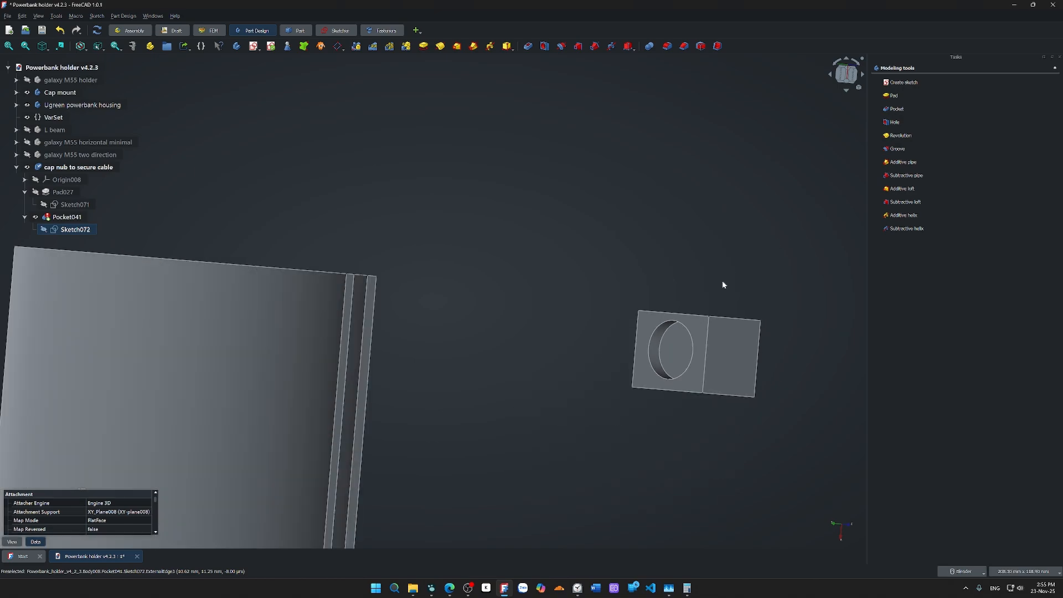
- Reopen the pocket's sketch, trim away the circle's upper arc between the two tangent lines, and close the sketch
{"action": "double_click", "coordinate": [78, 231]}
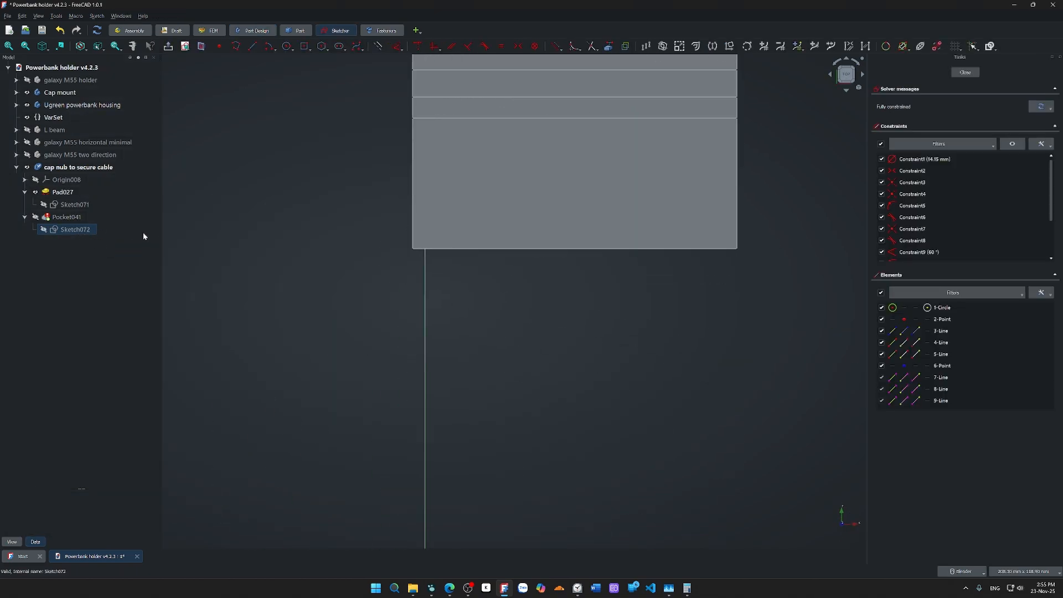
{"action": "scroll", "coordinate": [511, 212], "scroll_direction": "down", "scroll_amount": 1}
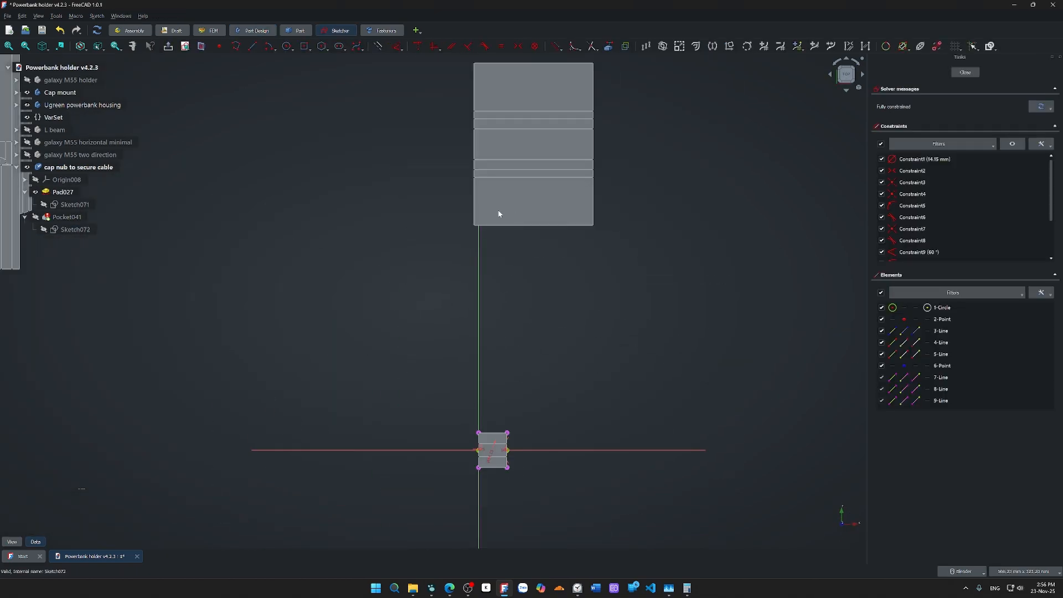
{"action": "mouse_move", "coordinate": [511, 214]}
{"action": "middle_mouse_down"}
{"action": "mouse_move", "coordinate": [230, 244]}
{"action": "mouse_move", "coordinate": [470, 408]}
{"action": "middle_mouse_up"}
{"action": "left_click", "coordinate": [846, 77]}
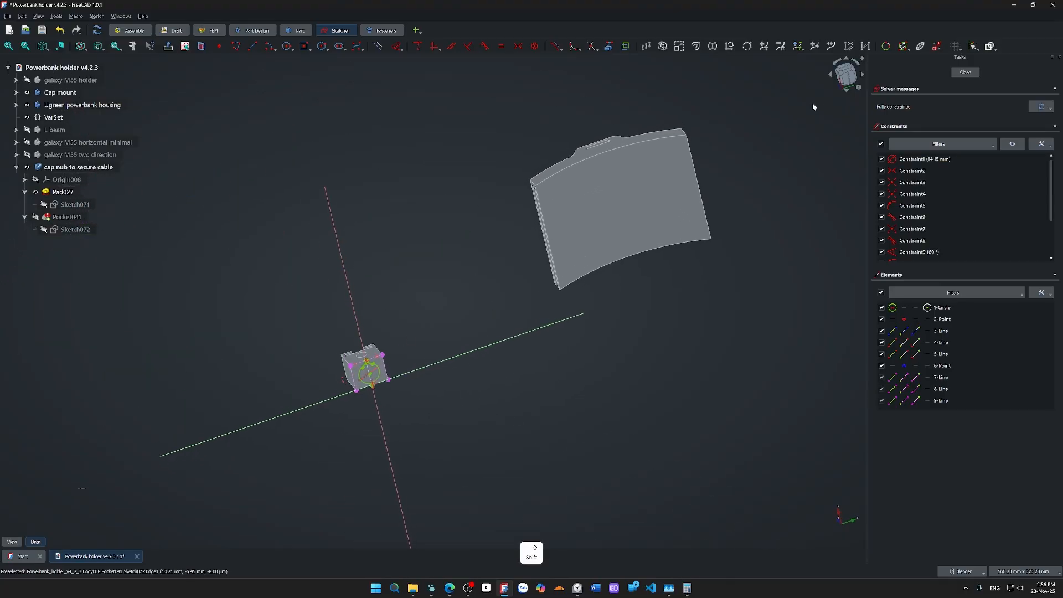
{"action": "middle_click_drag", "start_coordinate": [392, 299], "coordinate": [486, 370], "text": "shift"}
{"action": "scroll", "coordinate": [448, 349], "scroll_direction": "up", "scroll_amount": 5}
{"action": "scroll", "coordinate": [383, 320], "scroll_direction": "up", "scroll_amount": 6}
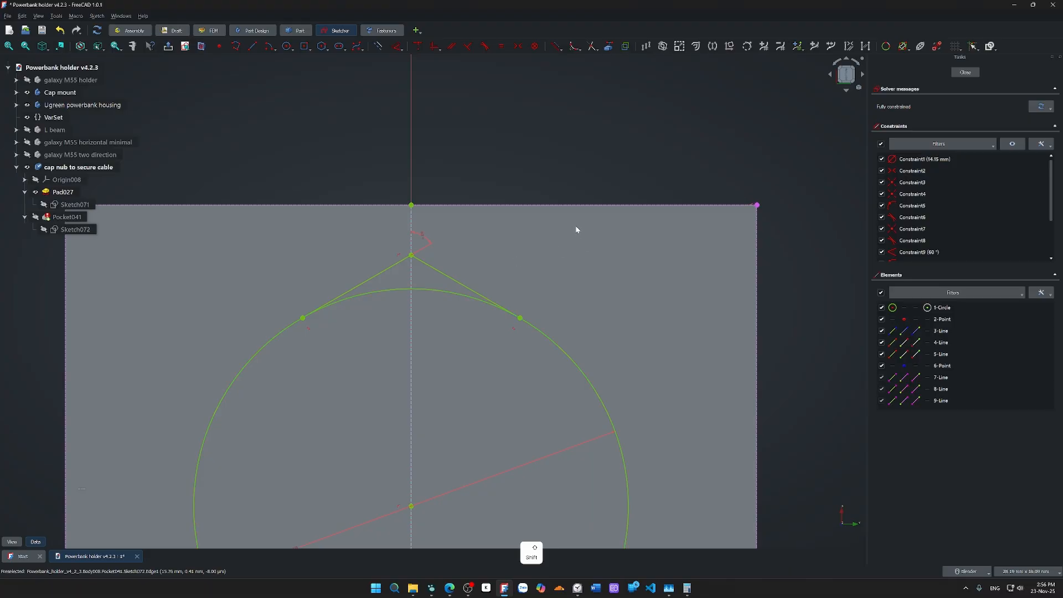
{"action": "key", "text": "g"}
{"action": "key", "text": "t"}
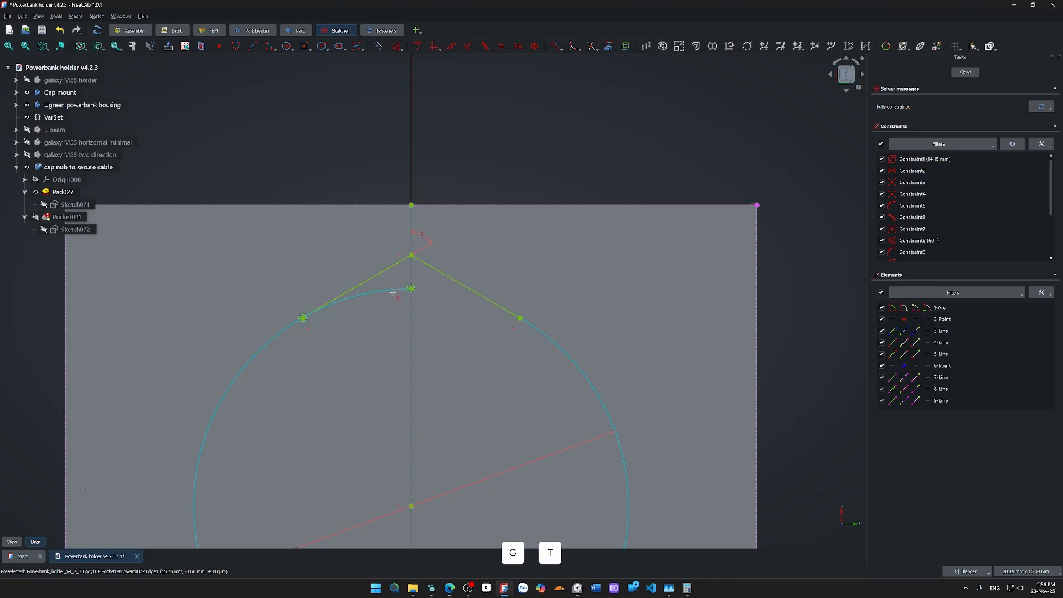
{"action": "left_click", "coordinate": [440, 292]}
{"action": "scroll", "coordinate": [440, 292], "scroll_direction": "down", "scroll_amount": 5}
{"action": "left_click", "coordinate": [965, 73]}
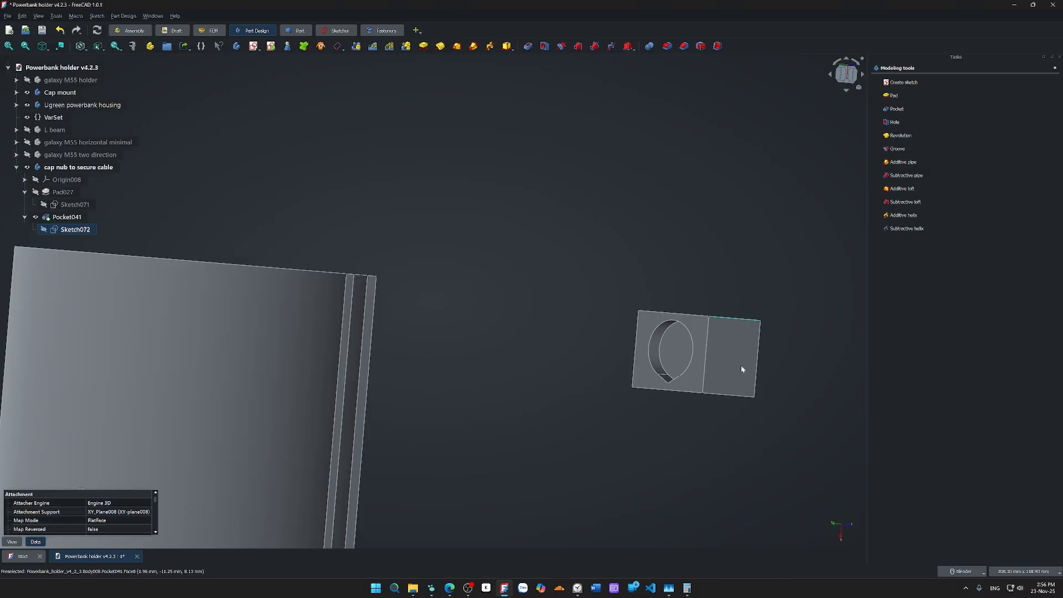
- Examine the cable nub body from several sides, checking the teardrop pocket, the round hole and the hooked slot
{"action": "middle_click_drag", "start_coordinate": [699, 410], "coordinate": [789, 303]}
{"action": "scroll", "coordinate": [788, 301], "scroll_direction": "down", "scroll_amount": 4}
{"action": "middle_click_drag", "start_coordinate": [704, 347], "coordinate": [570, 427], "text": "shift"}
{"action": "scroll", "coordinate": [428, 308], "scroll_direction": "up", "scroll_amount": 5}
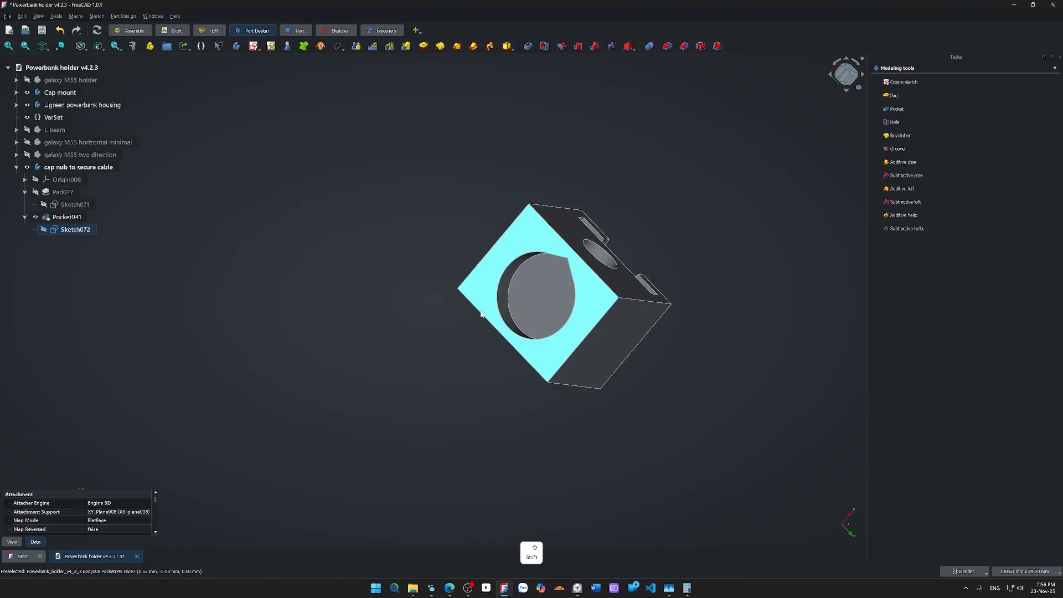
{"action": "middle_click_drag", "start_coordinate": [474, 317], "coordinate": [415, 334]}
{"action": "scroll", "coordinate": [505, 282], "scroll_direction": "up", "scroll_amount": 4}
{"action": "scroll", "coordinate": [505, 283], "scroll_direction": "down", "scroll_amount": 3}
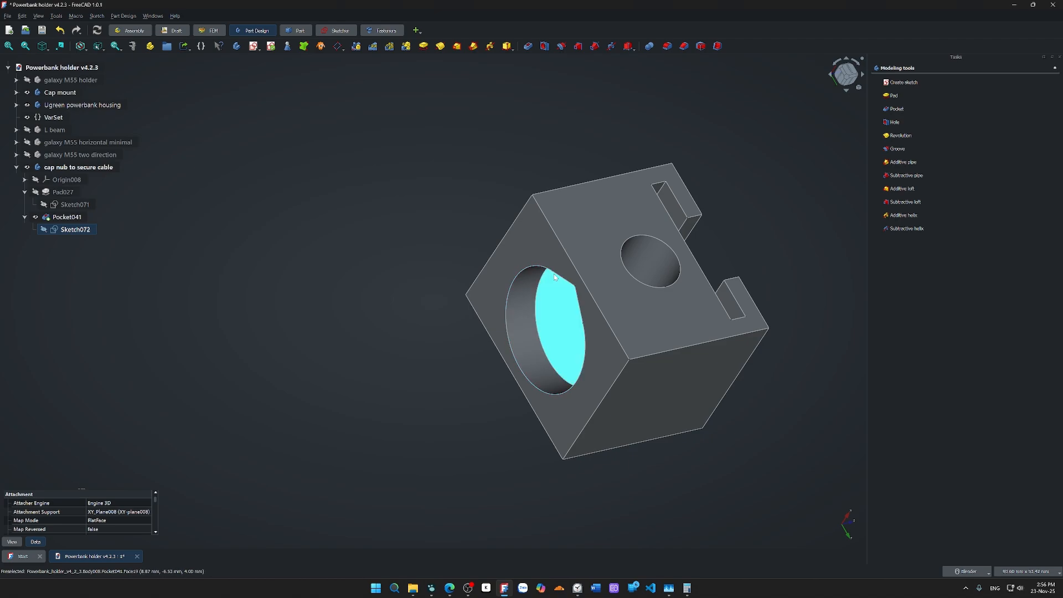
{"action": "scroll", "coordinate": [554, 274], "scroll_direction": "down", "scroll_amount": 2}
{"action": "middle_click_drag", "start_coordinate": [554, 274], "coordinate": [553, 318]}
{"action": "scroll", "coordinate": [675, 276], "scroll_direction": "down", "scroll_amount": 4}
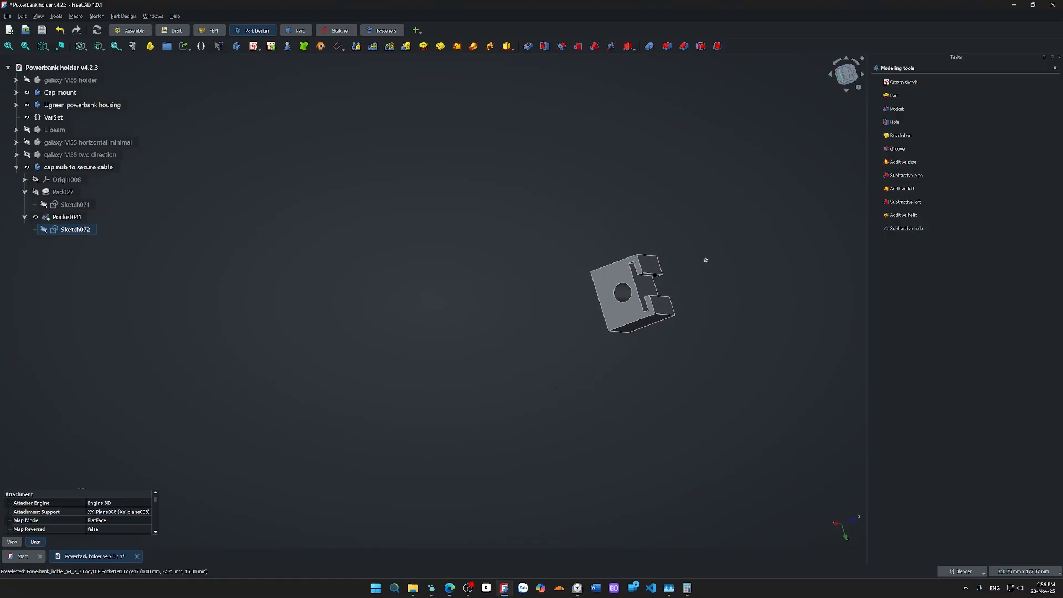
{"action": "middle_click_drag", "start_coordinate": [705, 261], "coordinate": [719, 218]}
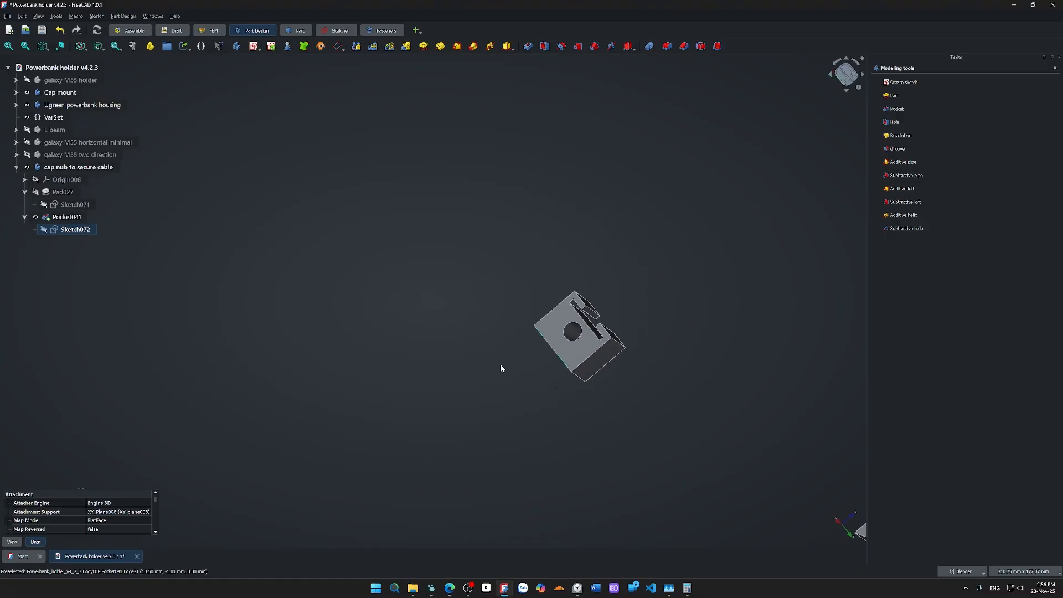
{"action": "middle_click_drag", "start_coordinate": [501, 366], "coordinate": [584, 333]}
{"action": "scroll", "coordinate": [536, 424], "scroll_direction": "down", "scroll_amount": 3}
{"action": "scroll", "coordinate": [541, 360], "scroll_direction": "up", "scroll_amount": 7}
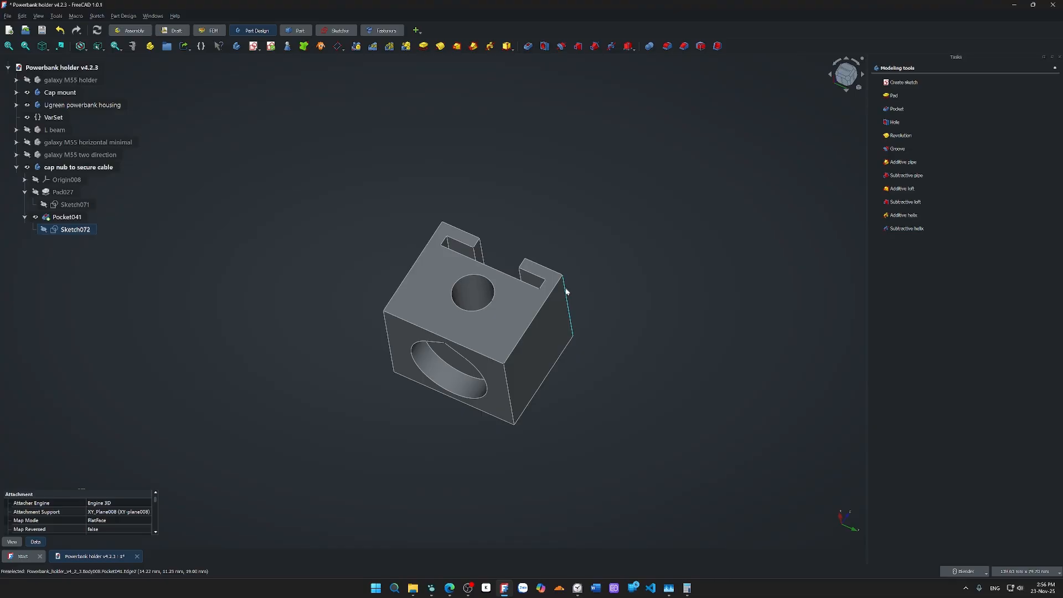
{"action": "left_click", "coordinate": [718, 242]}
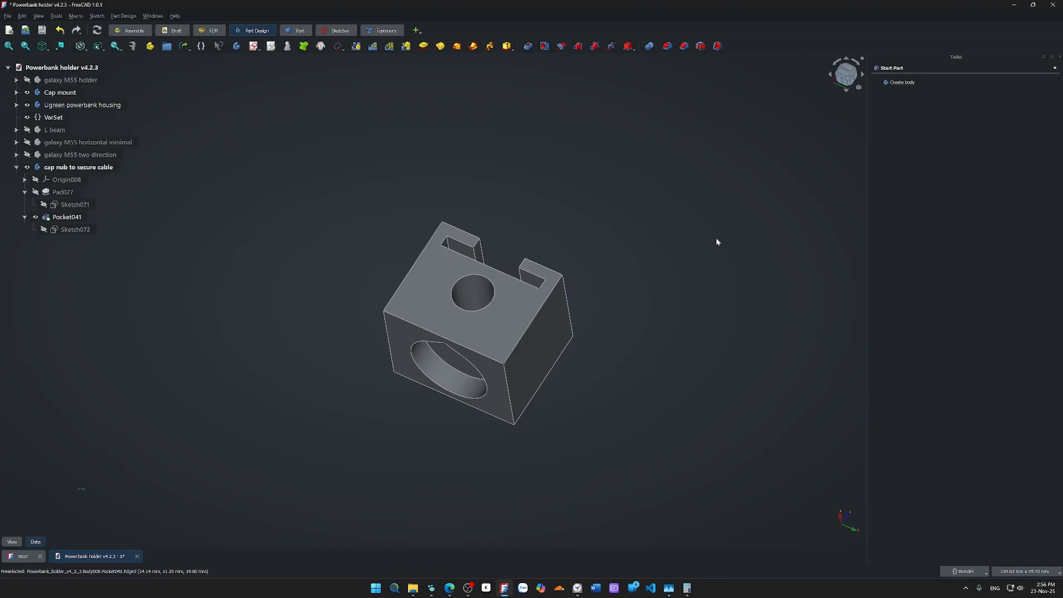
{"action": "middle_click_drag", "start_coordinate": [357, 316], "coordinate": [341, 401]}
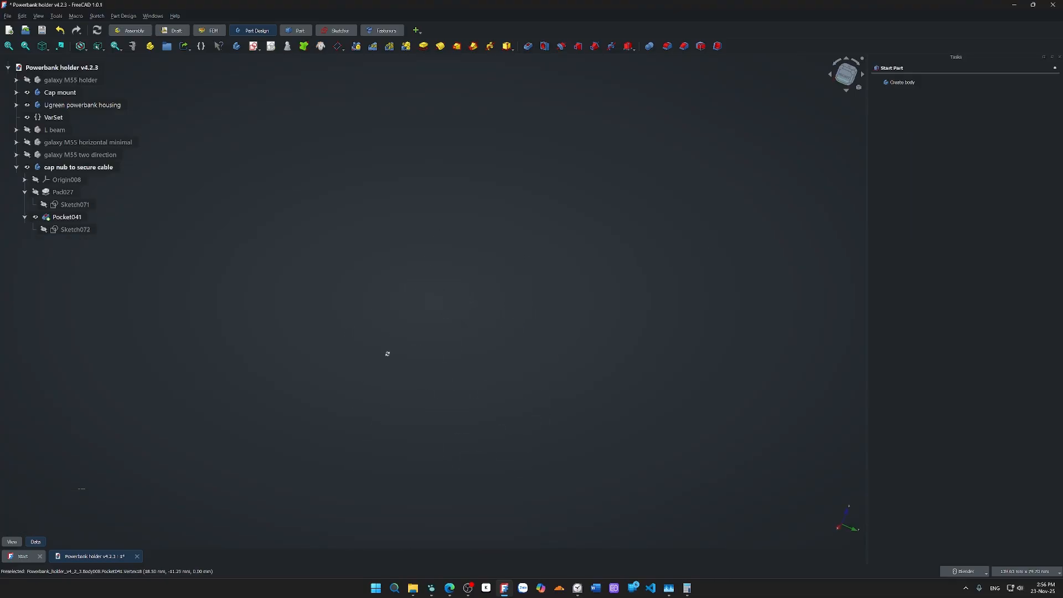
{"action": "middle_click_drag", "start_coordinate": [387, 354], "coordinate": [423, 292]}
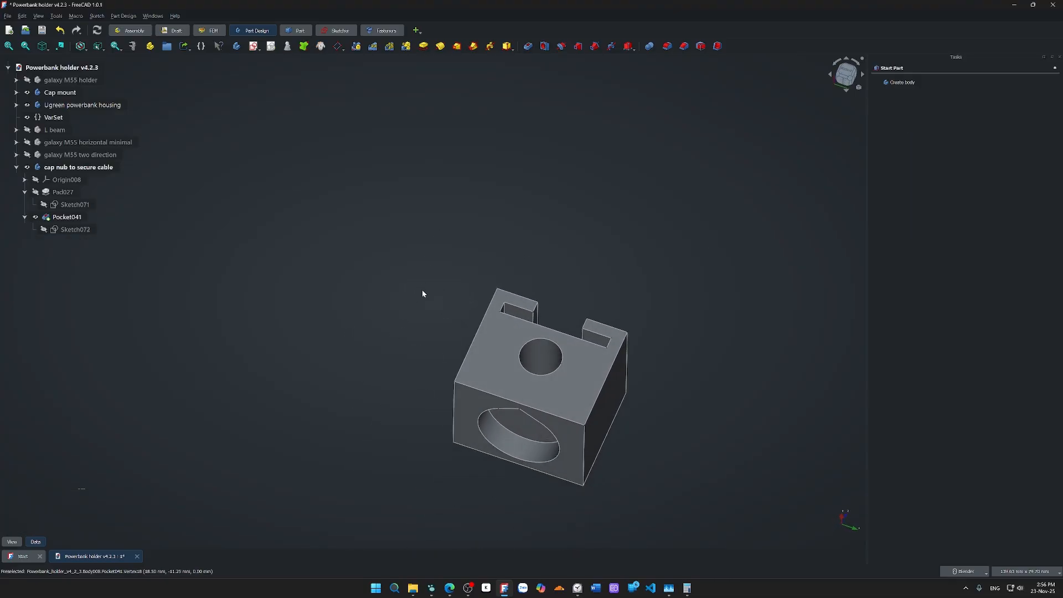
{"action": "left_click", "coordinate": [447, 388]}
{"action": "scroll", "coordinate": [621, 427], "scroll_direction": "down", "scroll_amount": 1}
{"action": "left_click", "coordinate": [621, 434]}
{"action": "scroll", "coordinate": [620, 434], "scroll_direction": "down", "scroll_amount": 2}
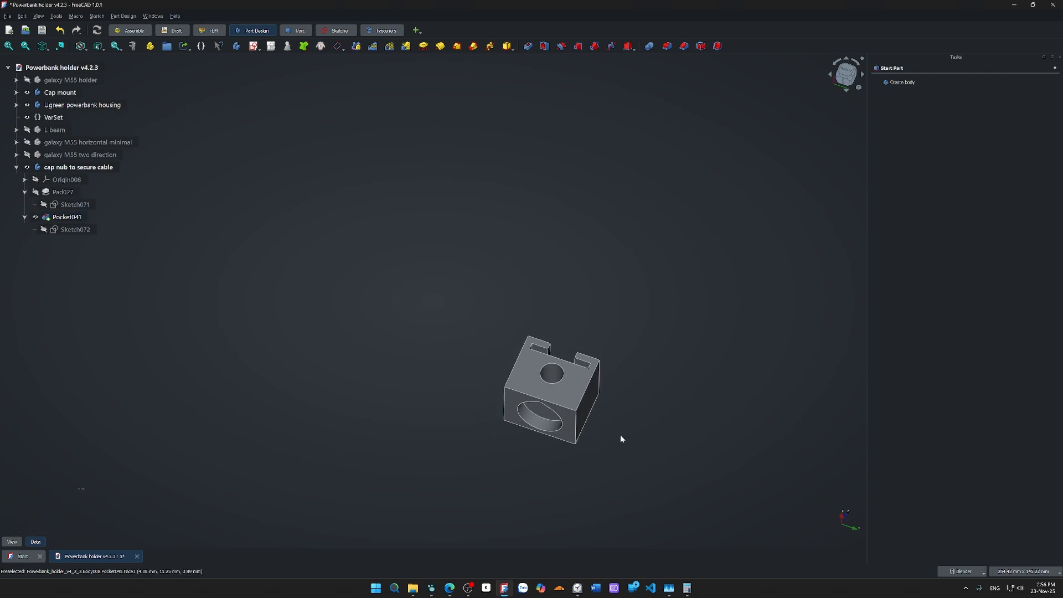
{"action": "middle_click_drag", "start_coordinate": [620, 434], "coordinate": [570, 392]}
{"action": "scroll", "coordinate": [587, 349], "scroll_direction": "up", "scroll_amount": 3}
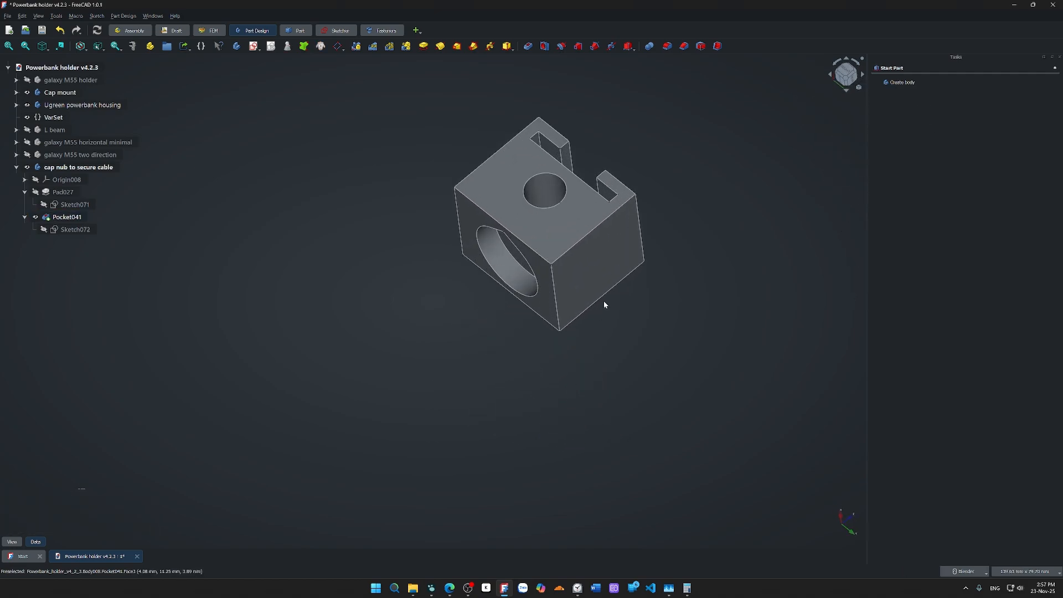
- Start a Chamfer on the four 19 mm outer edges along the sides of the nub's round-hole faces
{"action": "left_click", "coordinate": [581, 238]}
{"action": "left_click", "coordinate": [494, 156], "text": "ctrl"}
{"action": "scroll", "coordinate": [570, 281], "scroll_direction": "down", "scroll_amount": 1}
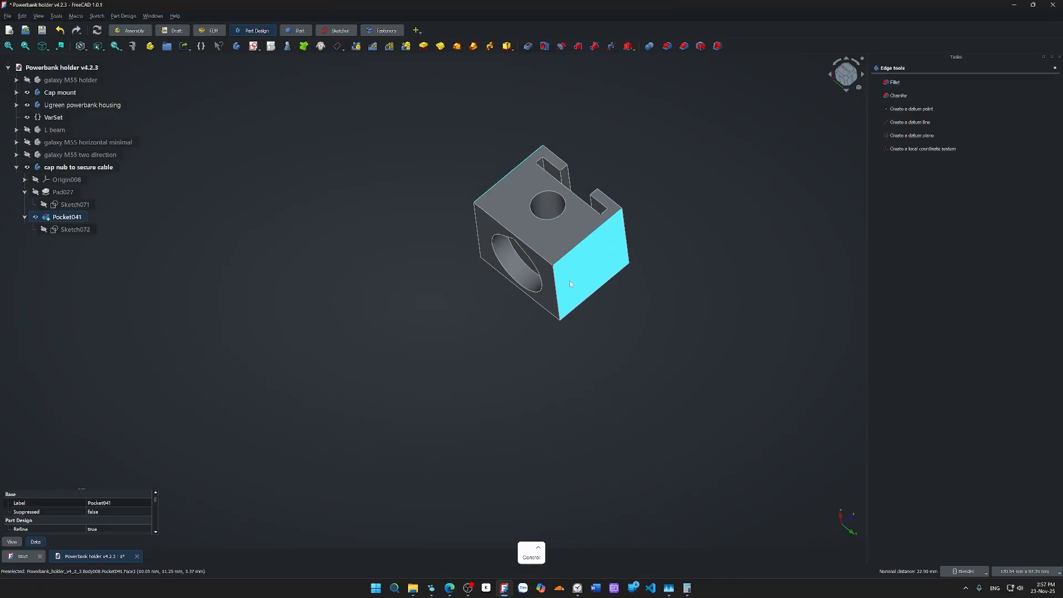
{"action": "middle_click_drag", "start_coordinate": [570, 281], "coordinate": [367, 164]}
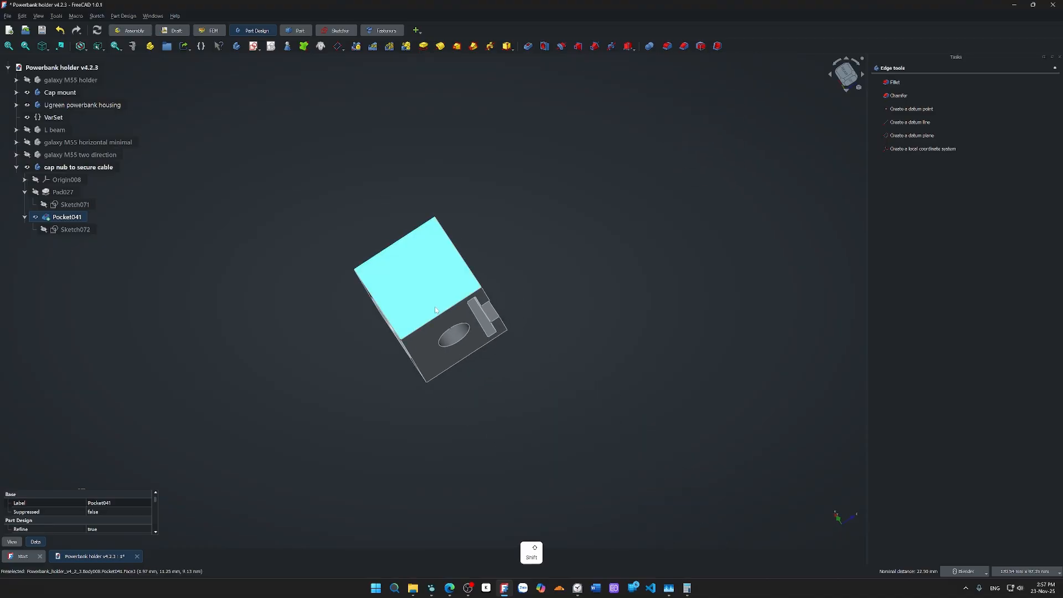
{"action": "scroll", "coordinate": [438, 314], "scroll_direction": "up", "scroll_amount": 5}
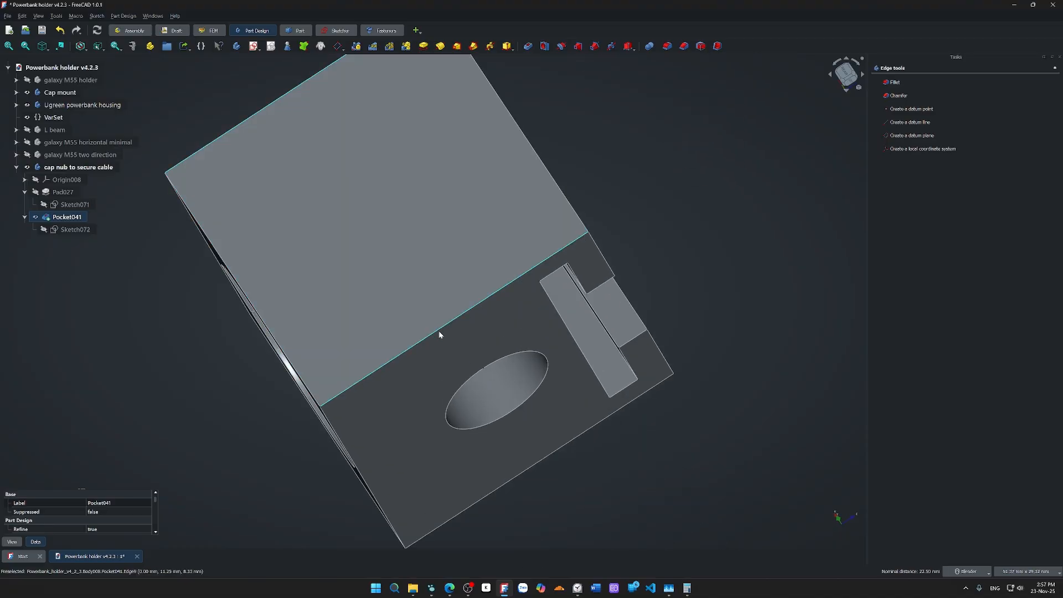
{"action": "left_click", "coordinate": [440, 332], "text": "ctrl"}
{"action": "left_click", "coordinate": [542, 463], "text": "ctrl"}
{"action": "scroll", "coordinate": [437, 394], "scroll_direction": "down", "scroll_amount": 4}
{"action": "key", "text": "c"}
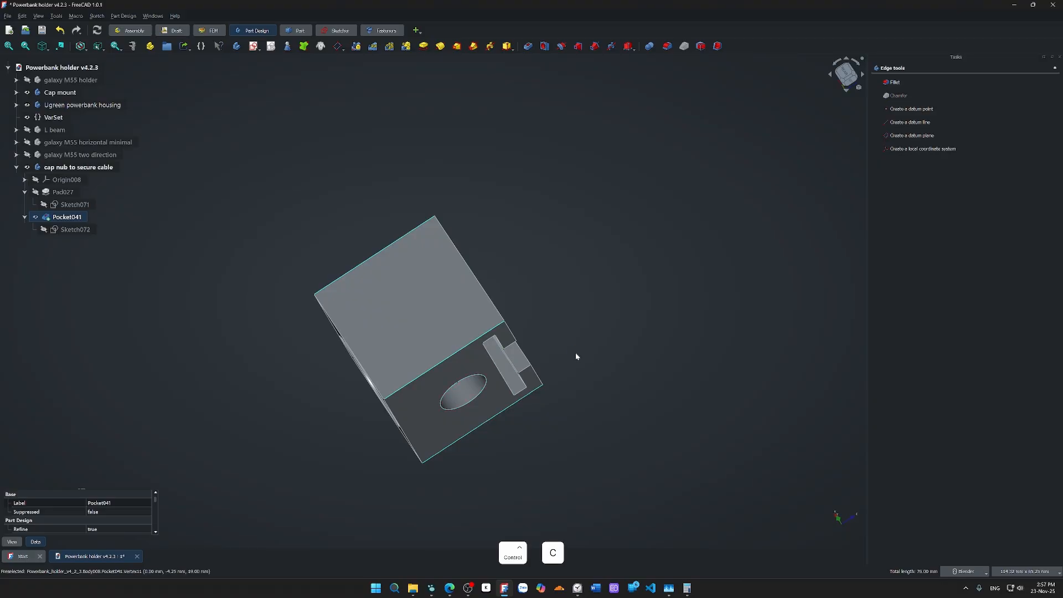
{"action": "scroll", "coordinate": [505, 353], "scroll_direction": "up", "scroll_amount": 3}
{"action": "scroll", "coordinate": [505, 352], "scroll_direction": "up", "scroll_amount": 1}
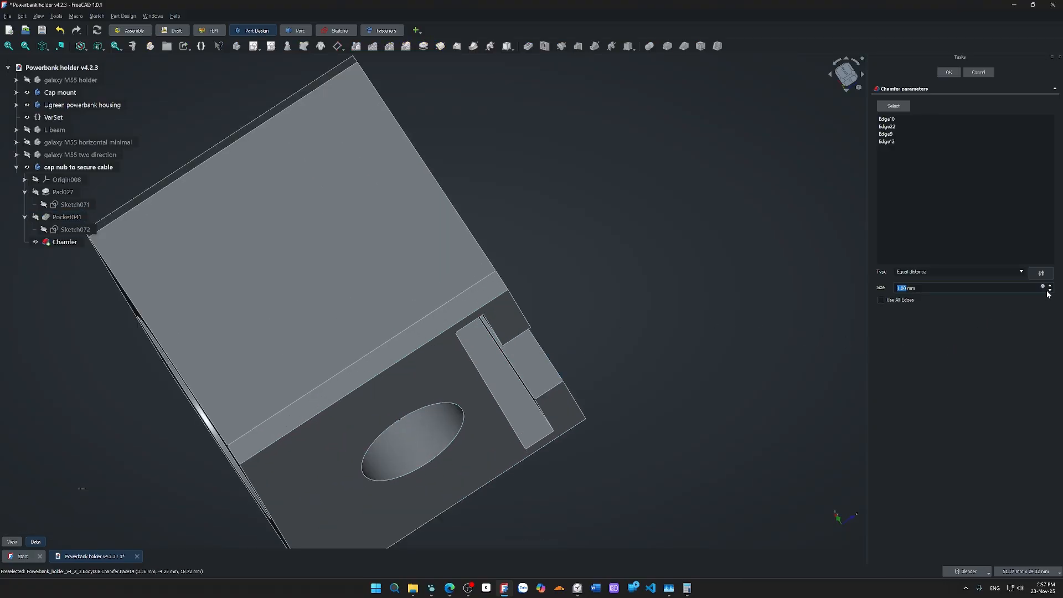
- Set the equal-distance chamfer size to 1.99 mm and accept the chamfer
{"action": "scroll", "coordinate": [479, 349], "scroll_direction": "down", "scroll_amount": 6}
{"action": "middle_click_drag", "start_coordinate": [439, 333], "coordinate": [624, 455]}
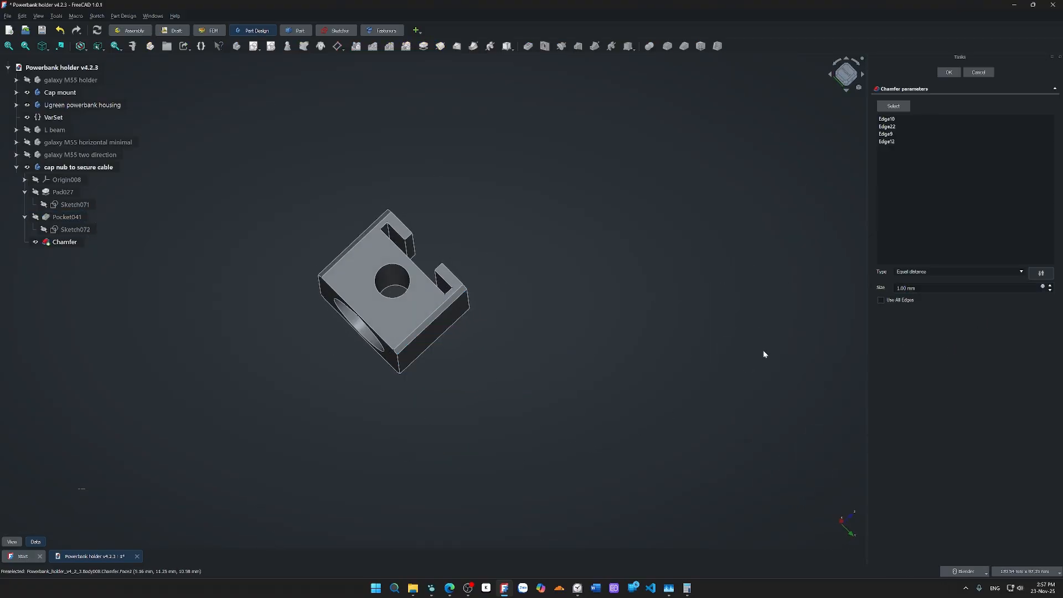
{"action": "left_click", "coordinate": [1050, 286]}
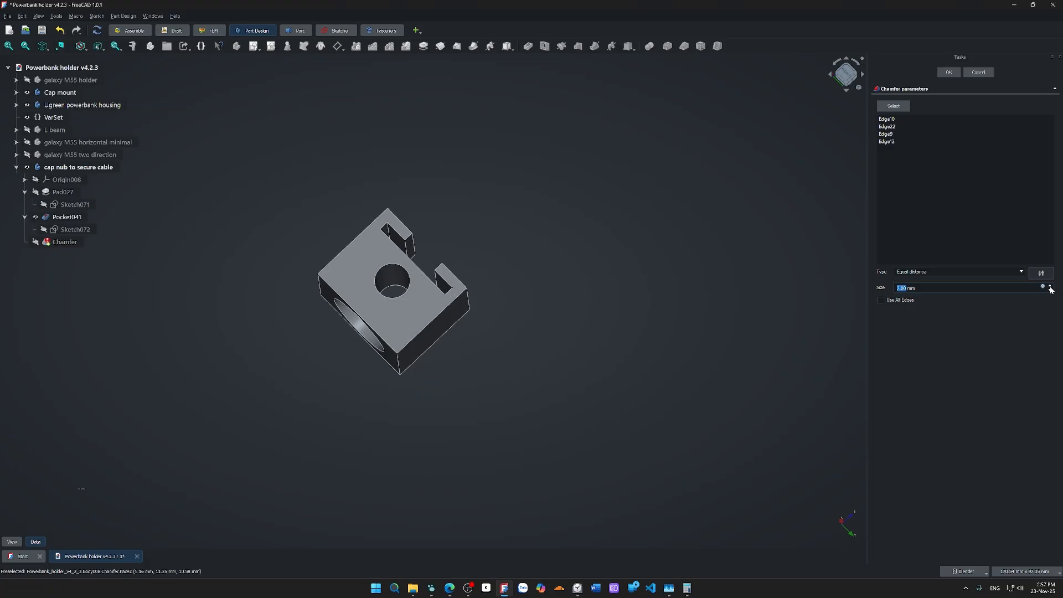
{"action": "left_click", "coordinate": [1050, 290]}
{"action": "scroll", "coordinate": [507, 316], "scroll_direction": "up", "scroll_amount": 7}
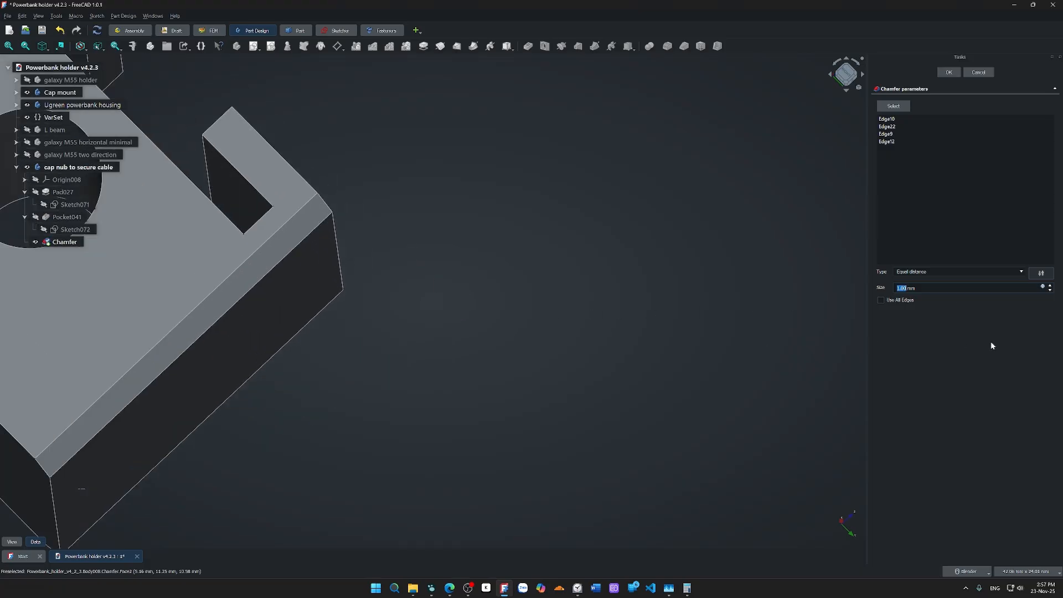
{"action": "type", "text": "1.99"}
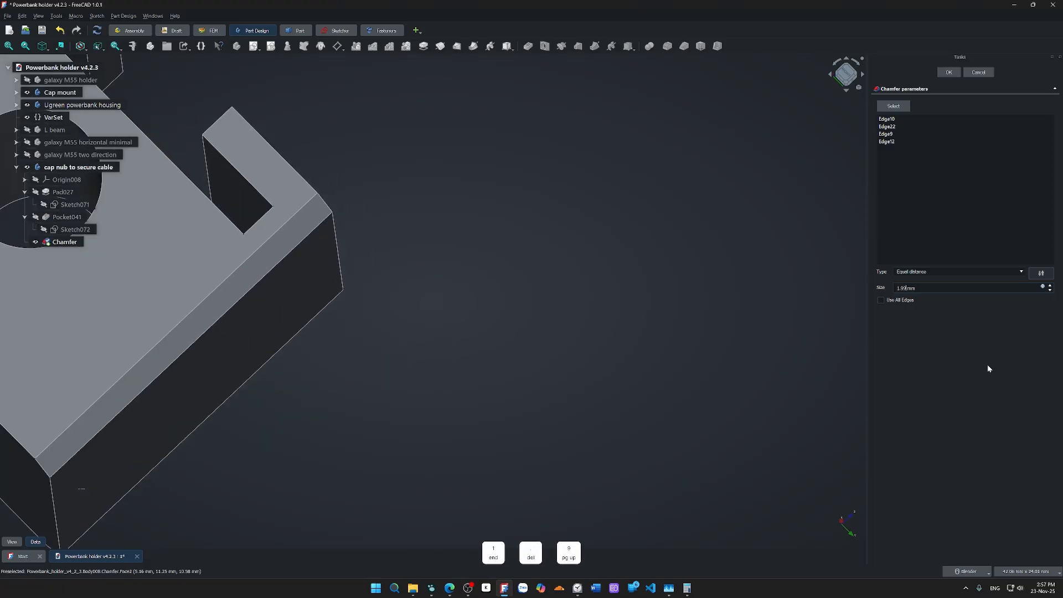
{"action": "left_click", "coordinate": [950, 74]}
- Examine the chamfered nub from several sides, checking the corners beside the hooked slot and the round hole
{"action": "scroll", "coordinate": [428, 238], "scroll_direction": "down", "scroll_amount": 5}
{"action": "middle_click_drag", "start_coordinate": [430, 288], "coordinate": [649, 257], "text": "shift"}
{"action": "scroll", "coordinate": [513, 394], "scroll_direction": "down", "scroll_amount": 1}
{"action": "middle_click_drag", "start_coordinate": [513, 395], "coordinate": [555, 382]}
{"action": "scroll", "coordinate": [542, 430], "scroll_direction": "down", "scroll_amount": 2}
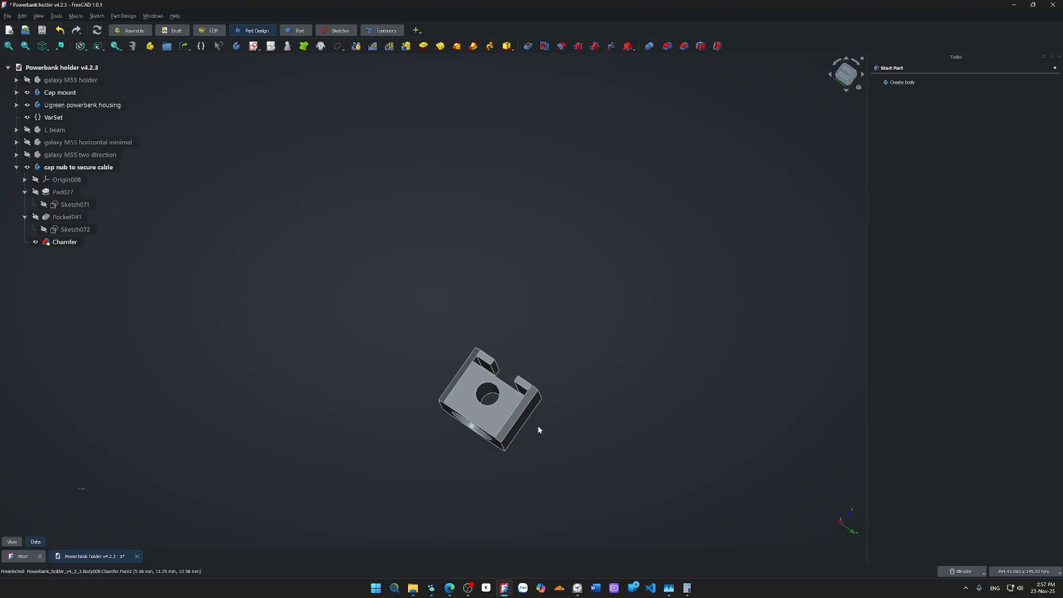
{"action": "middle_click_drag", "start_coordinate": [505, 416], "coordinate": [663, 409]}
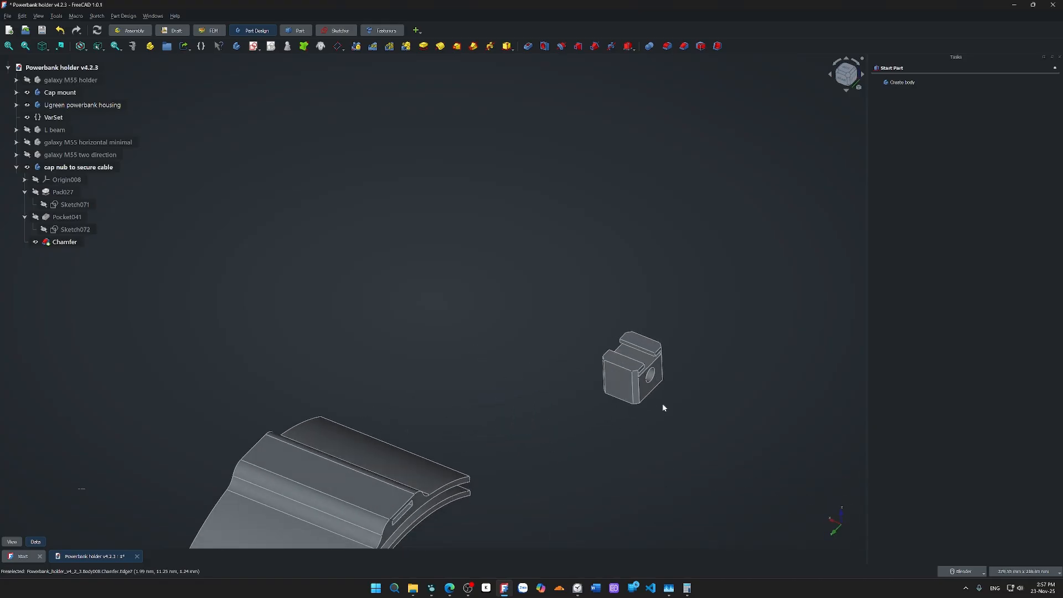
{"action": "scroll", "coordinate": [707, 388], "scroll_direction": "up", "scroll_amount": 5}
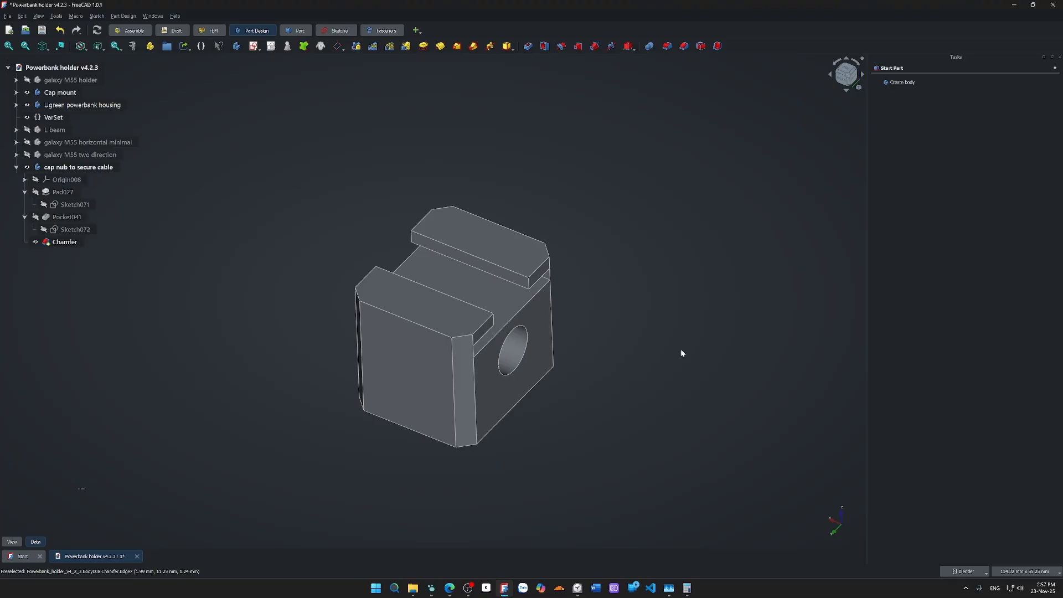
{"action": "left_click", "coordinate": [529, 385]}
{"action": "left_click", "coordinate": [667, 415]}
{"action": "scroll", "coordinate": [648, 407], "scroll_direction": "down", "scroll_amount": 2}
{"action": "middle_click_drag", "start_coordinate": [664, 385], "coordinate": [581, 423]}
{"action": "middle_click_drag", "start_coordinate": [590, 332], "coordinate": [459, 350]}
{"action": "scroll", "coordinate": [573, 325], "scroll_direction": "up", "scroll_amount": 5}
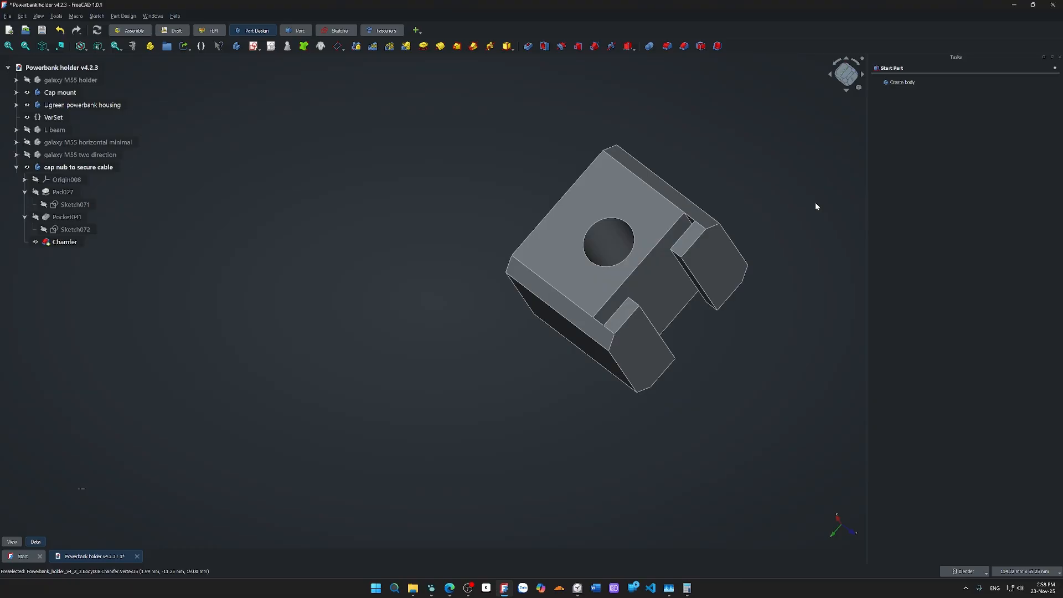
- Start a Fillet on the four remaining corner edges of the nub's side faces, between the chamfers
{"action": "left_click", "coordinate": [620, 373]}
{"action": "key", "text": "f"}
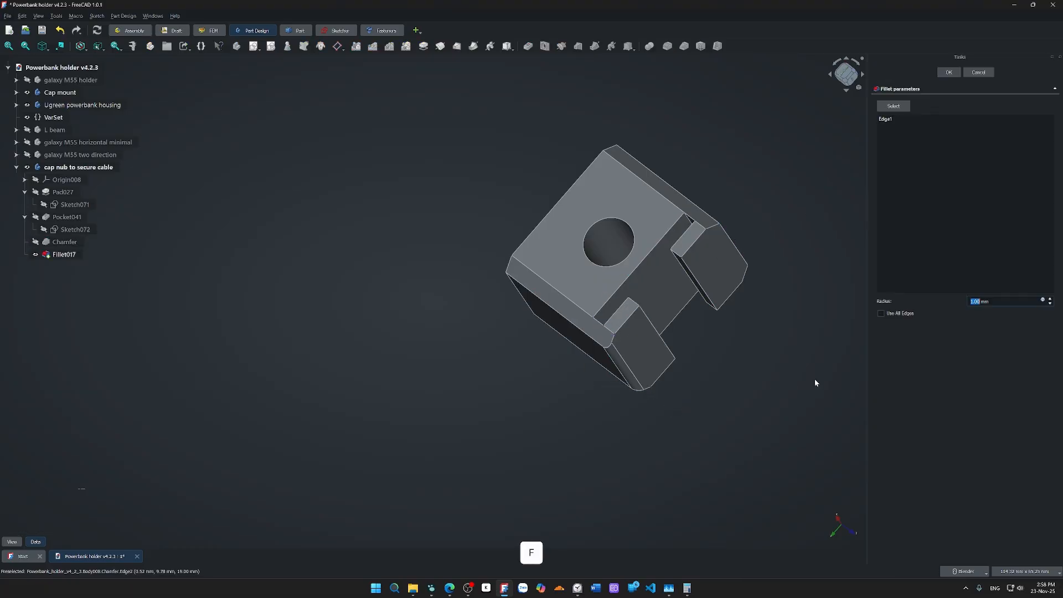
{"action": "left_click", "coordinate": [896, 107]}
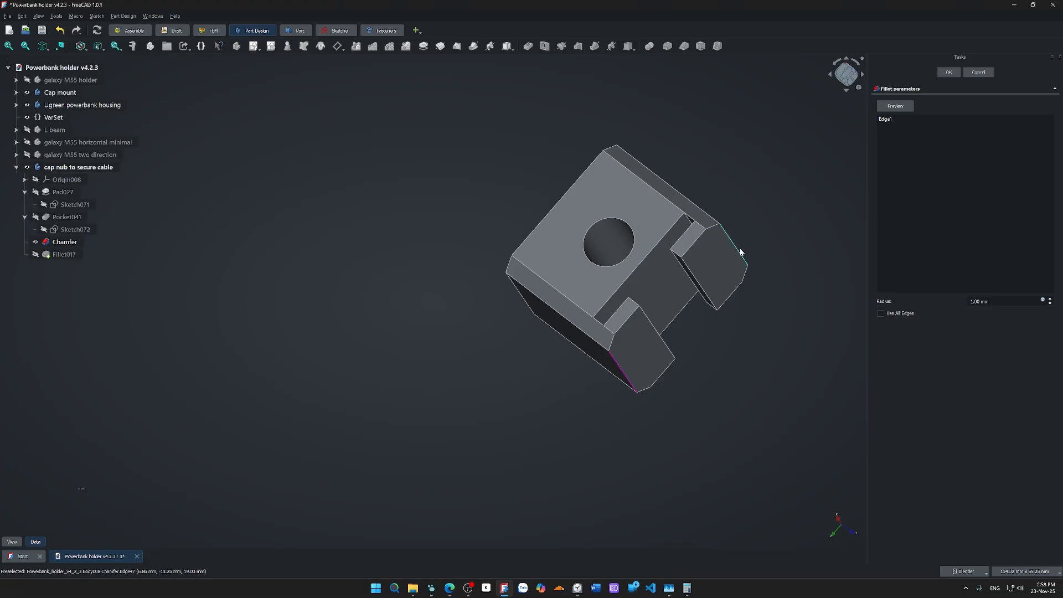
{"action": "left_click", "coordinate": [740, 248]}
{"action": "scroll", "coordinate": [525, 454], "scroll_direction": "down", "scroll_amount": 1}
{"action": "middle_click_drag", "start_coordinate": [529, 451], "coordinate": [670, 426]}
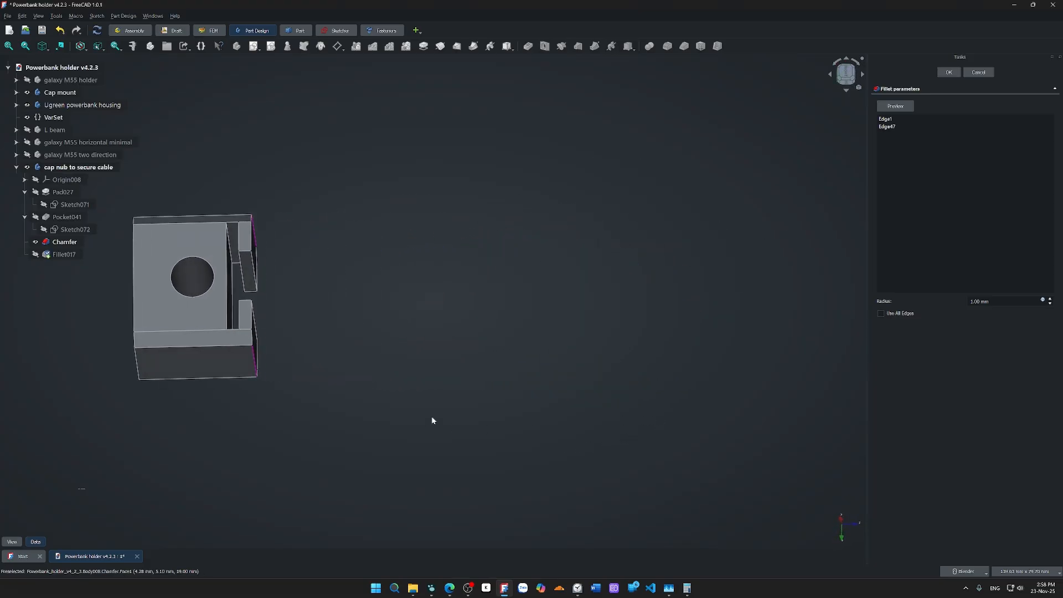
{"action": "middle_click_drag", "start_coordinate": [448, 408], "coordinate": [696, 441], "text": "shift"}
{"action": "left_click", "coordinate": [387, 395]}
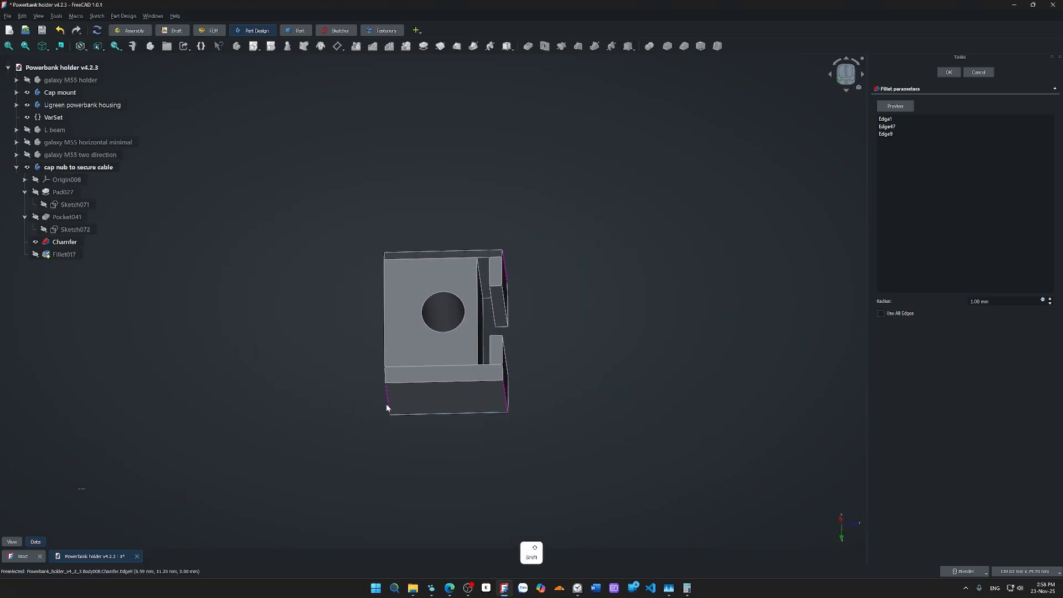
{"action": "scroll", "coordinate": [368, 481], "scroll_direction": "down", "scroll_amount": 1}
{"action": "middle_click_drag", "start_coordinate": [368, 482], "coordinate": [745, 227]}
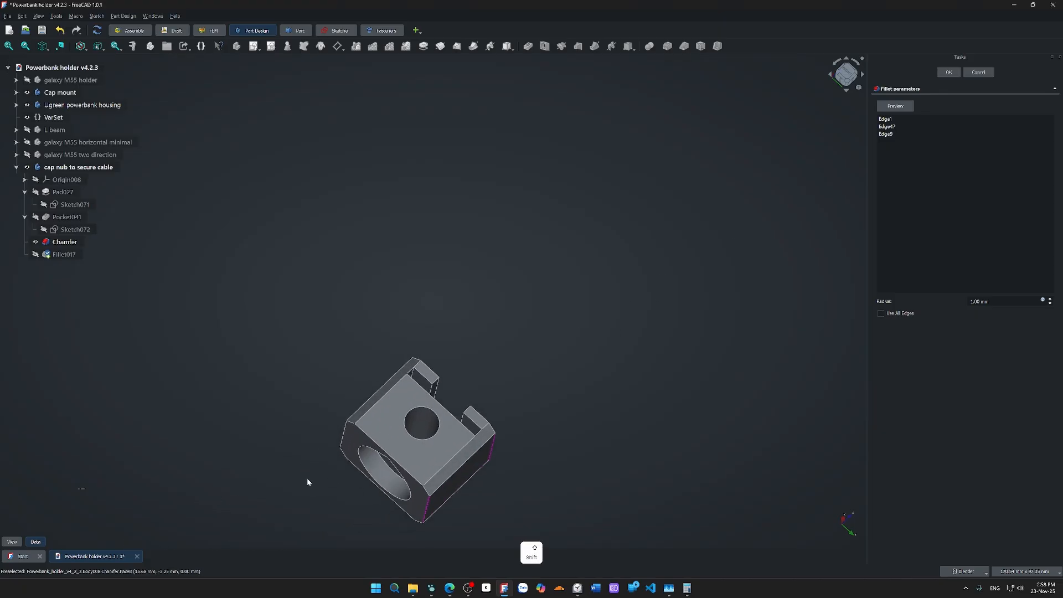
{"action": "scroll", "coordinate": [307, 481], "scroll_direction": "up", "scroll_amount": 4}
{"action": "left_click", "coordinate": [387, 391]}
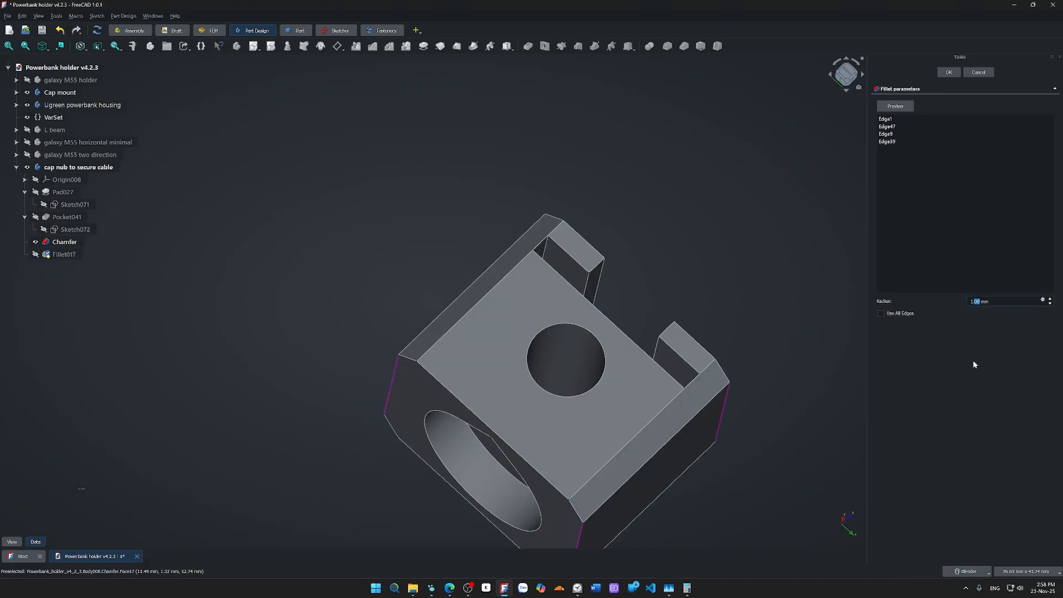
- Set the fillet radius to 1.99 mm and accept the fillet
{"action": "type", "text": "99"}
{"action": "scroll", "coordinate": [738, 423], "scroll_direction": "down", "scroll_amount": 3}
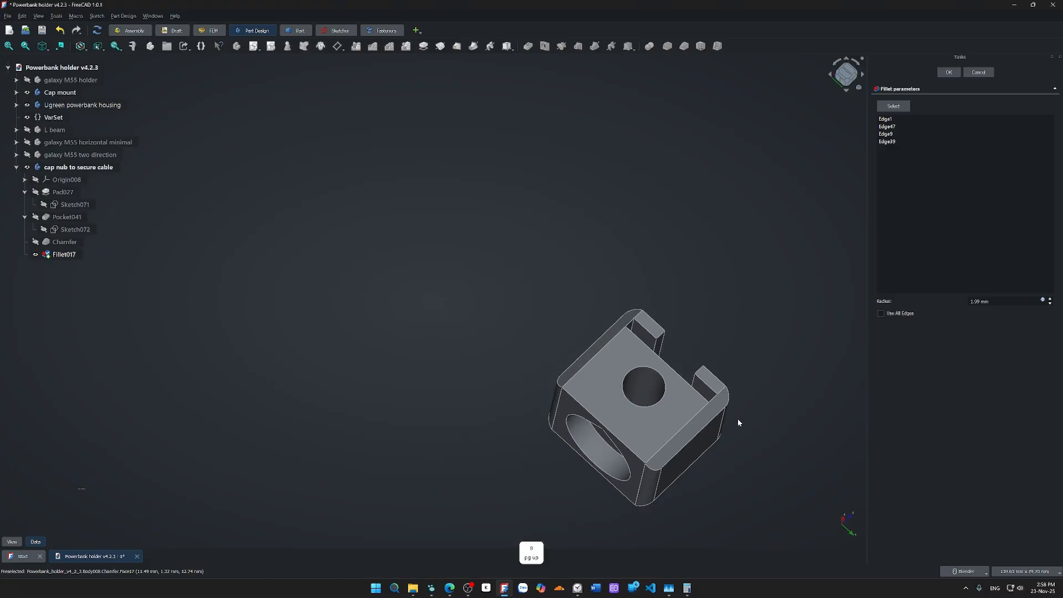
{"action": "middle_click_drag", "start_coordinate": [738, 422], "coordinate": [391, 435]}
{"action": "middle_click_drag", "start_coordinate": [575, 434], "coordinate": [717, 375]}
{"action": "middle_click_drag", "start_coordinate": [717, 375], "coordinate": [565, 360], "text": "shift"}
{"action": "left_click", "coordinate": [949, 72]}
{"action": "scroll", "coordinate": [711, 326], "scroll_direction": "down", "scroll_amount": 1}
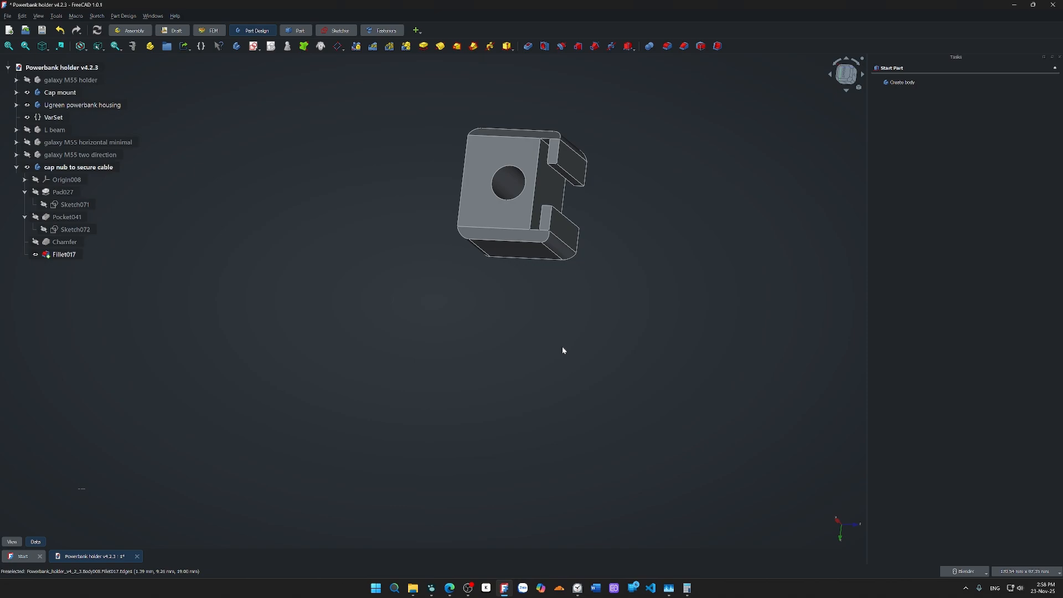
- Examine the finished nub from several sides, checking the rounded corners, the teardrop pocket, the round hole and the hooked slot
{"action": "key", "text": "0"}
{"action": "scroll", "coordinate": [587, 371], "scroll_direction": "up", "scroll_amount": 3}
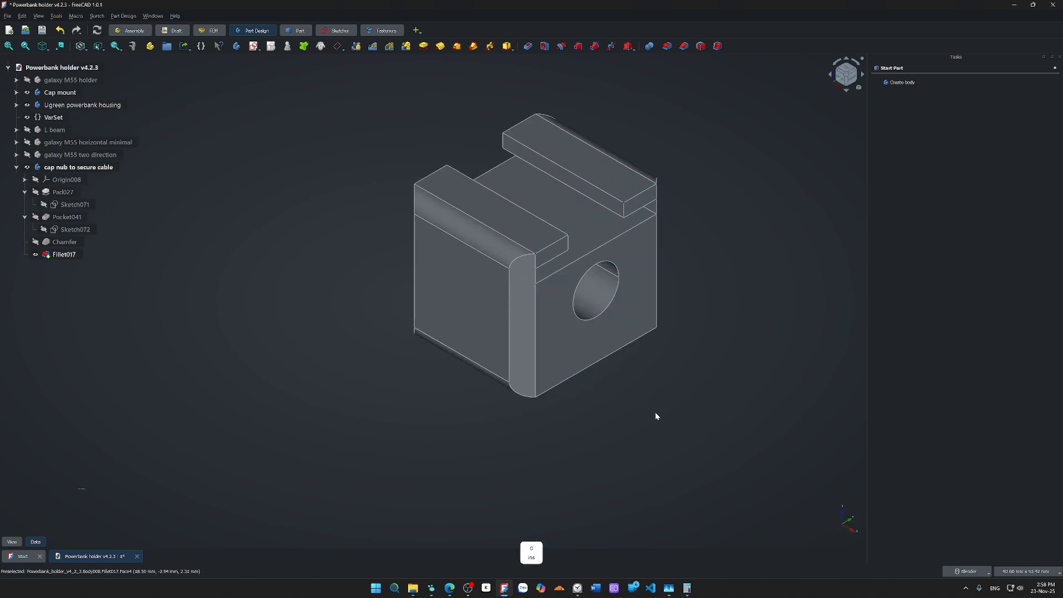
{"action": "scroll", "coordinate": [656, 415], "scroll_direction": "down", "scroll_amount": 2}
{"action": "middle_click_drag", "start_coordinate": [656, 414], "coordinate": [446, 435]}
{"action": "scroll", "coordinate": [632, 325], "scroll_direction": "down", "scroll_amount": 5}
{"action": "scroll", "coordinate": [413, 390], "scroll_direction": "up", "scroll_amount": 4}
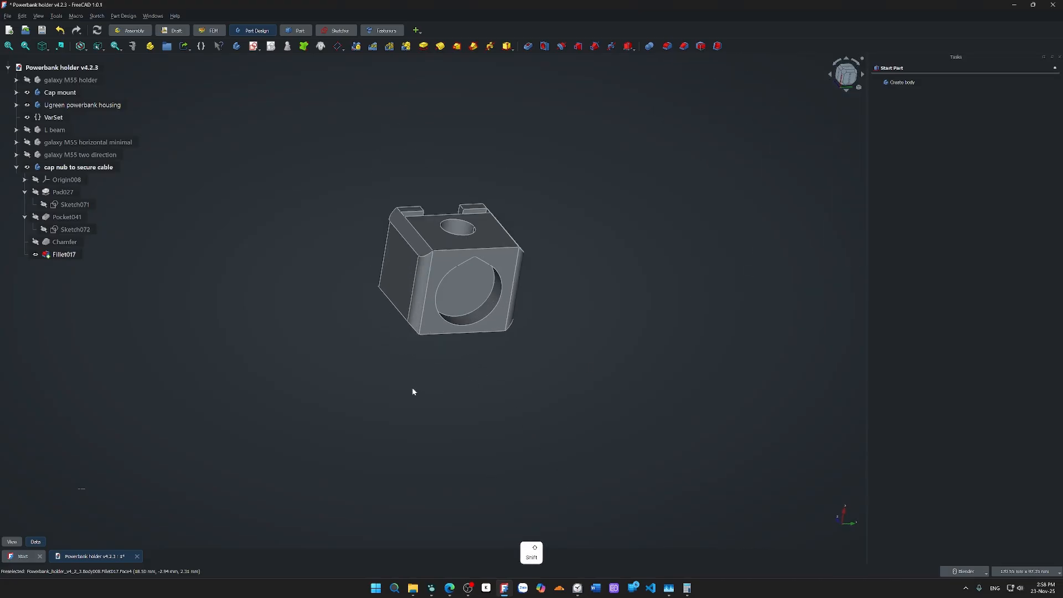
{"action": "middle_click_drag", "start_coordinate": [410, 401], "coordinate": [419, 358], "text": "shift"}
{"action": "scroll", "coordinate": [422, 382], "scroll_direction": "down", "scroll_amount": 1}
{"action": "scroll", "coordinate": [399, 147], "scroll_direction": "up", "scroll_amount": 5}
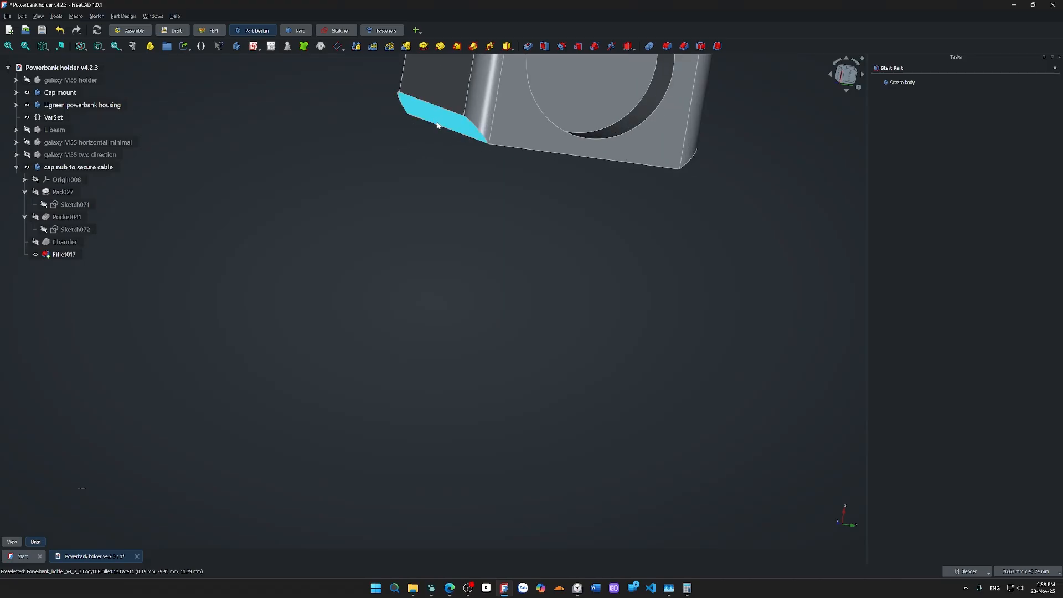
{"action": "middle_click_drag", "start_coordinate": [505, 132], "coordinate": [508, 285], "text": "shift"}
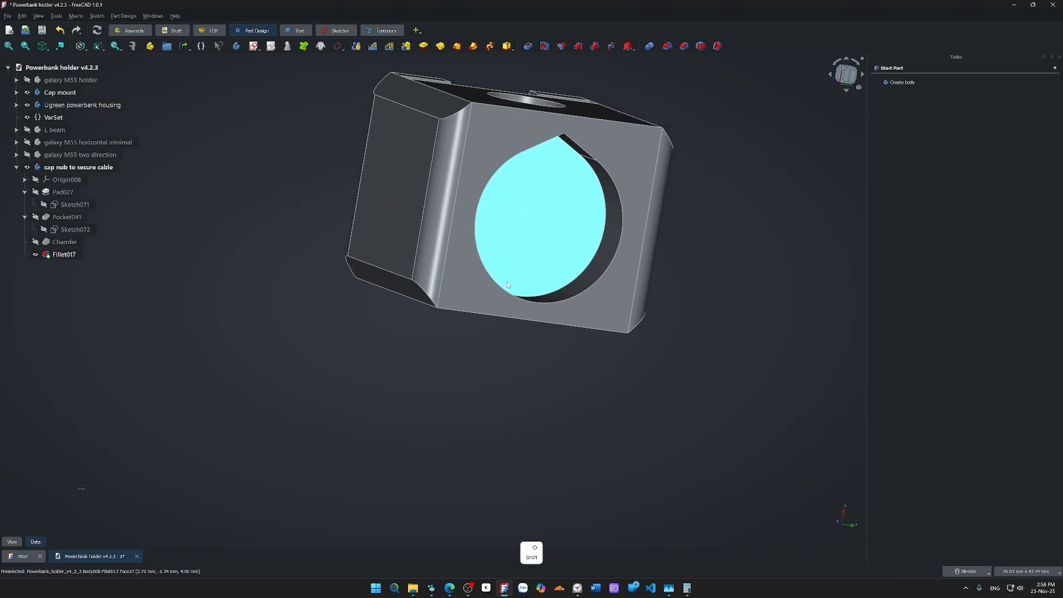
{"action": "scroll", "coordinate": [507, 285], "scroll_direction": "down", "scroll_amount": 5}
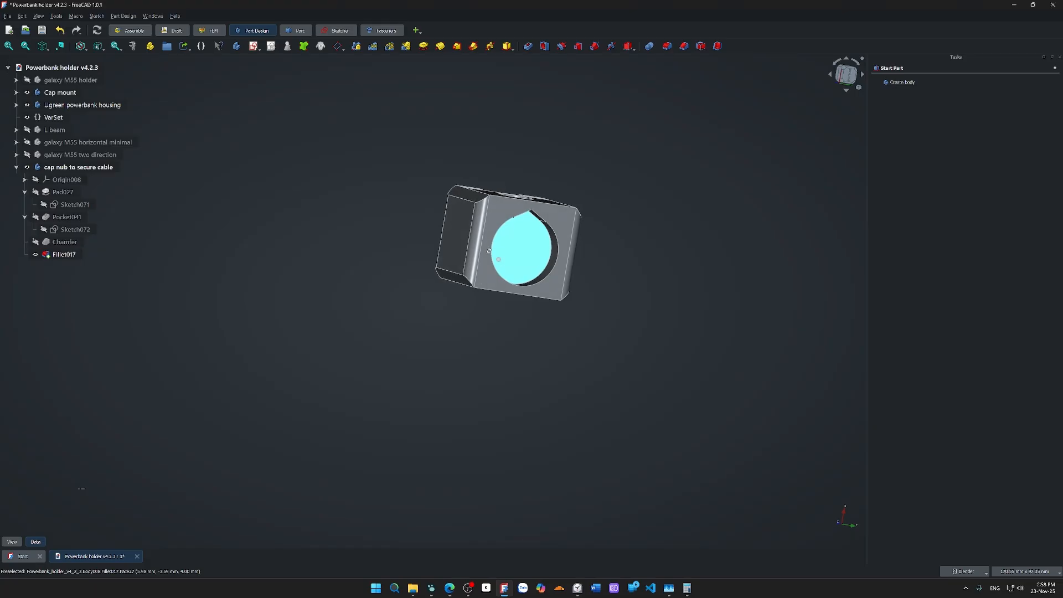
{"action": "middle_click_drag", "start_coordinate": [488, 251], "coordinate": [485, 356]}
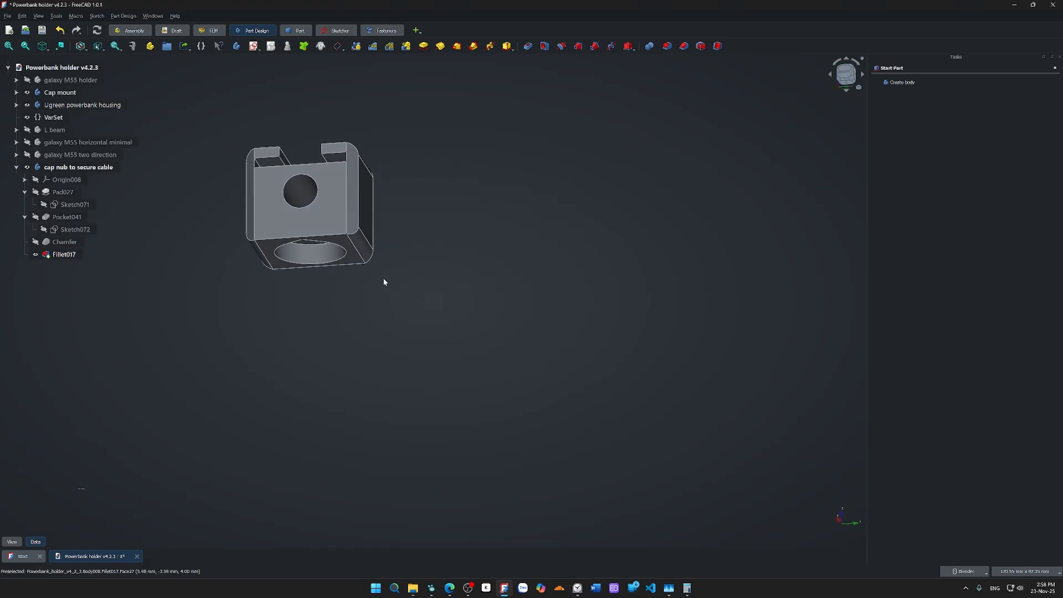
{"action": "middle_click_drag", "start_coordinate": [324, 238], "coordinate": [388, 348]}
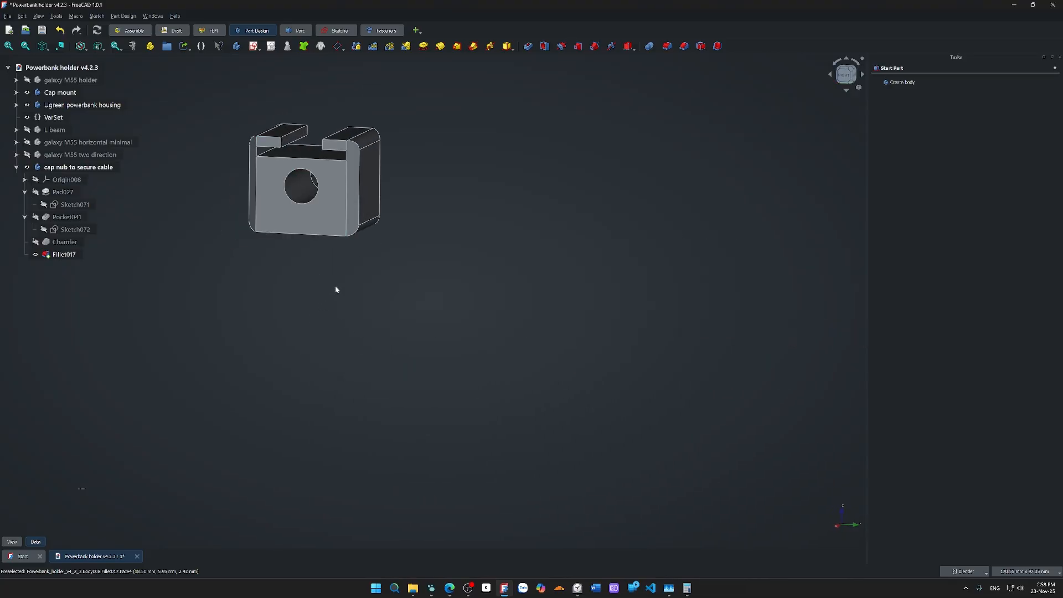
- Export the "cap nub to secure cable" body as the STL mesh "Powerbank holder v4.2.3-cap nub to secure cable.stl"
{"action": "left_click", "coordinate": [78, 168]}
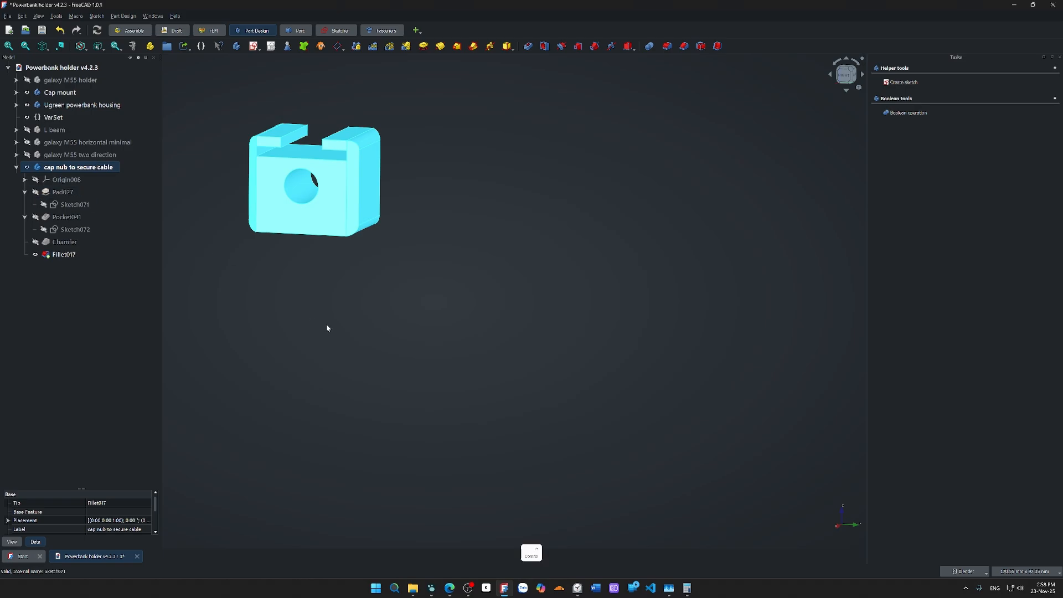
{"action": "key", "text": "ctrl+e"}
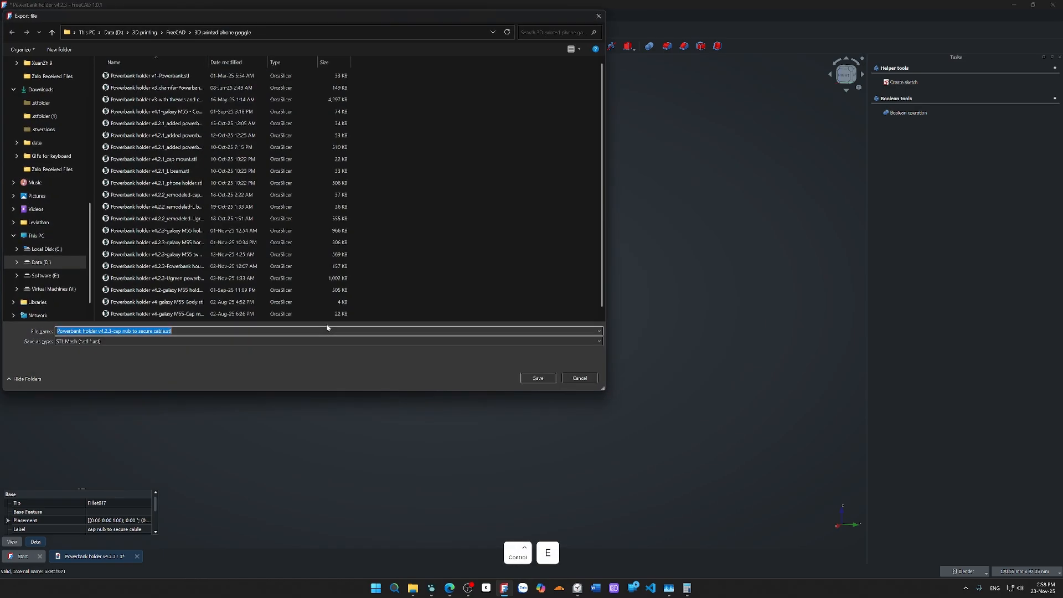
{"action": "left_click", "coordinate": [533, 378]}
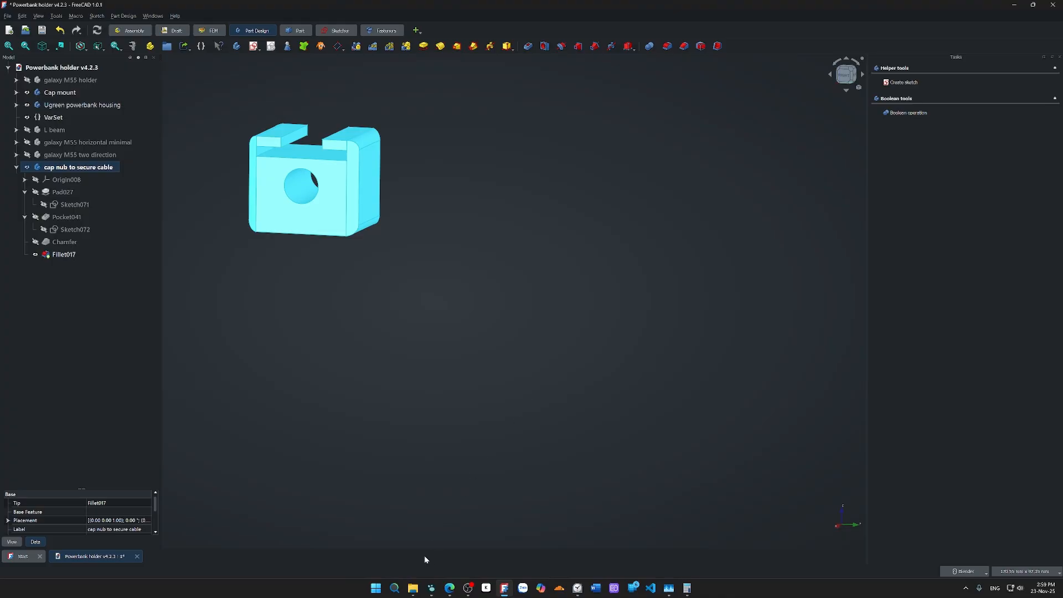
- Load the exported STL in OrcaSlicer and lay the nub on its flat face with the round hole
{"action": "left_click", "coordinate": [412, 588]}
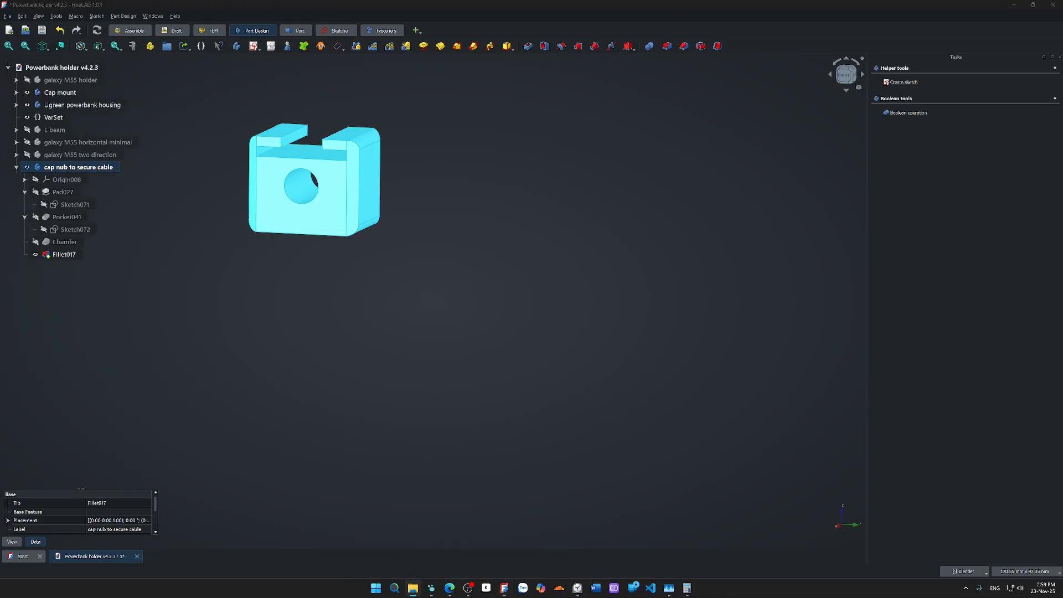
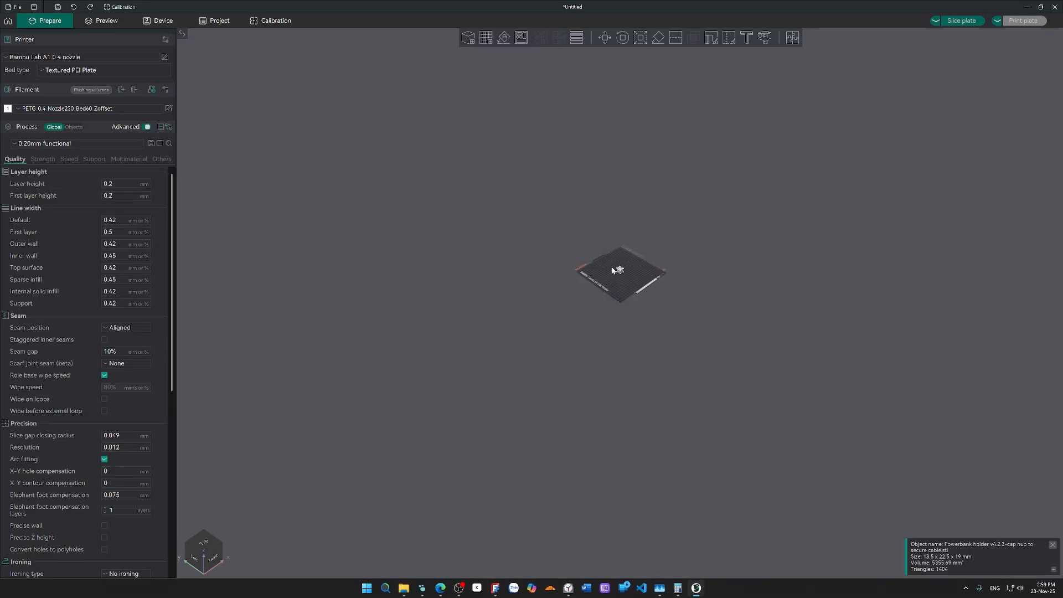
{"action": "scroll", "coordinate": [614, 270], "scroll_direction": "up", "scroll_amount": 14}
{"action": "middle_click_drag", "start_coordinate": [617, 287], "coordinate": [579, 411], "text": "shift"}
{"action": "scroll", "coordinate": [594, 270], "scroll_direction": "up", "scroll_amount": 11}
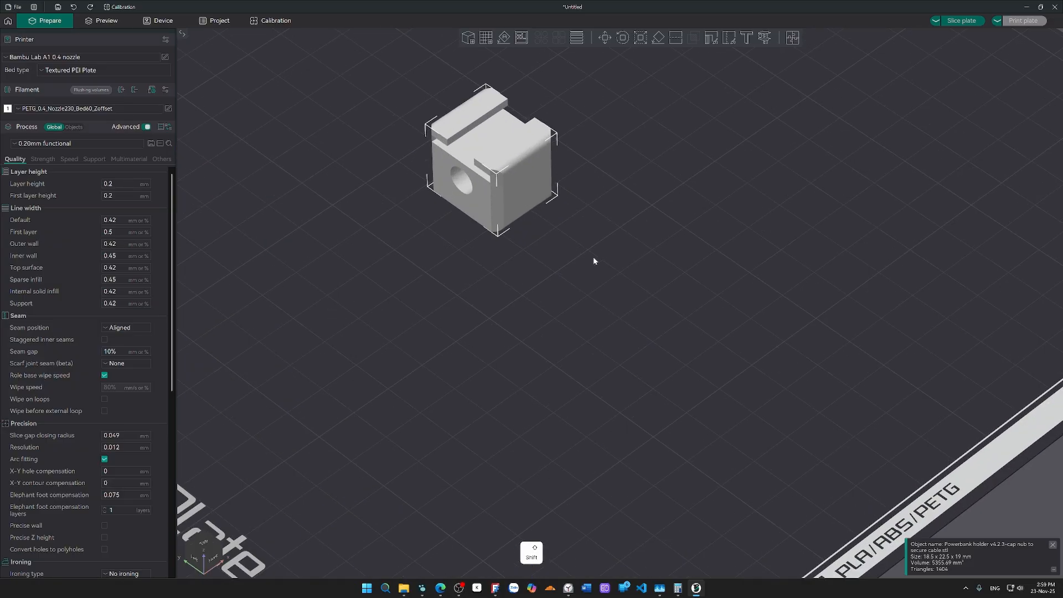
{"action": "key", "text": "f"}
{"action": "left_click", "coordinate": [476, 196]}
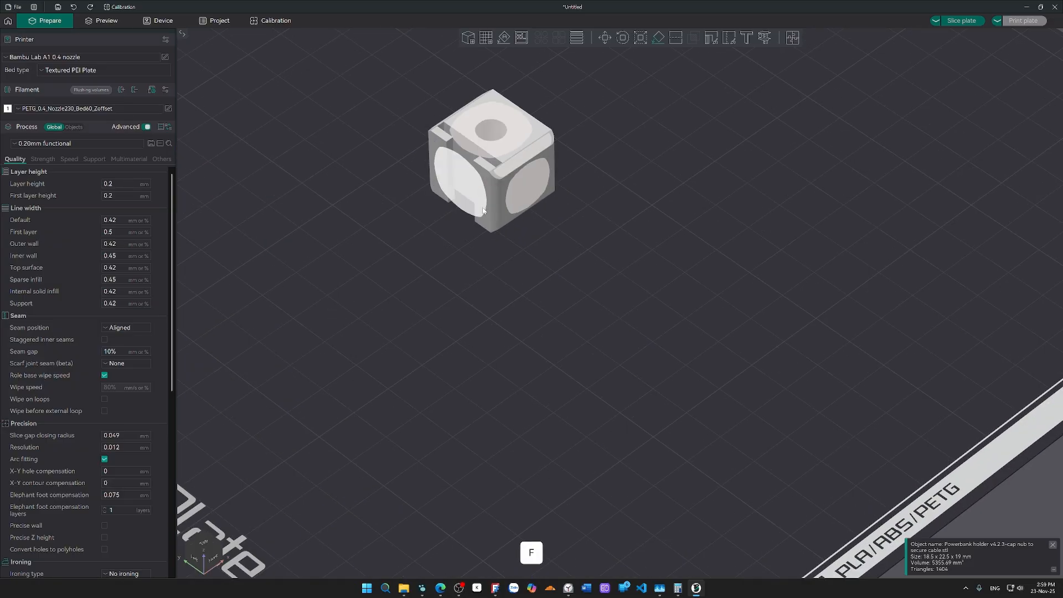
- Move the nub from the middle of the build plate to a spot near one of its corners
{"action": "left_click", "coordinate": [542, 283]}
{"action": "left_click_drag", "start_coordinate": [543, 284], "coordinate": [500, 309]}
{"action": "scroll", "coordinate": [516, 296], "scroll_direction": "down", "scroll_amount": 5}
{"action": "left_click_drag", "start_coordinate": [540, 222], "coordinate": [850, 445]}
- Set the brim type to Outer brim only
{"action": "left_click", "coordinate": [162, 159]}
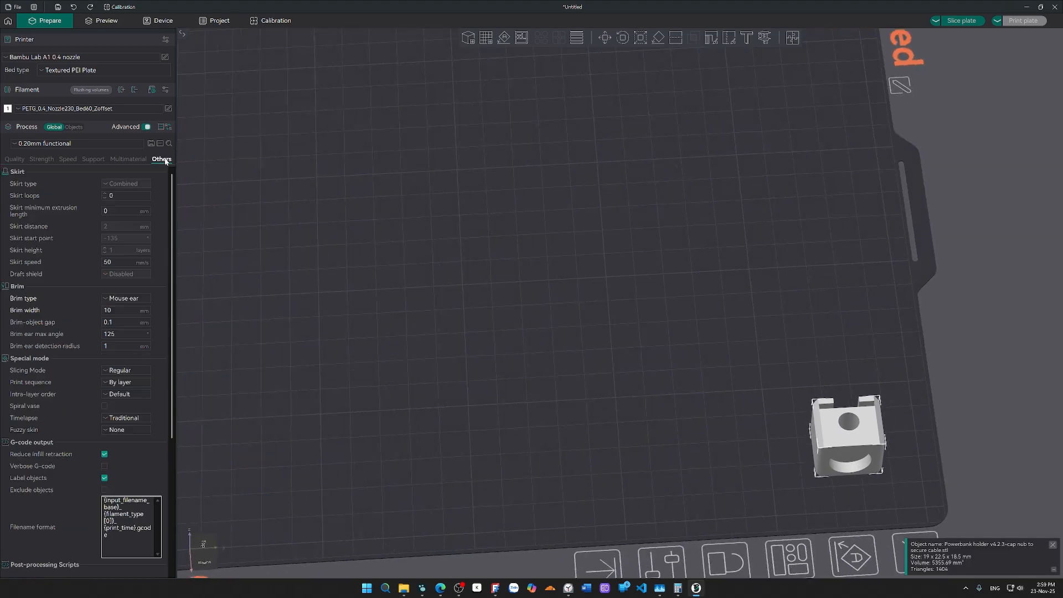
{"action": "left_click", "coordinate": [137, 299]}
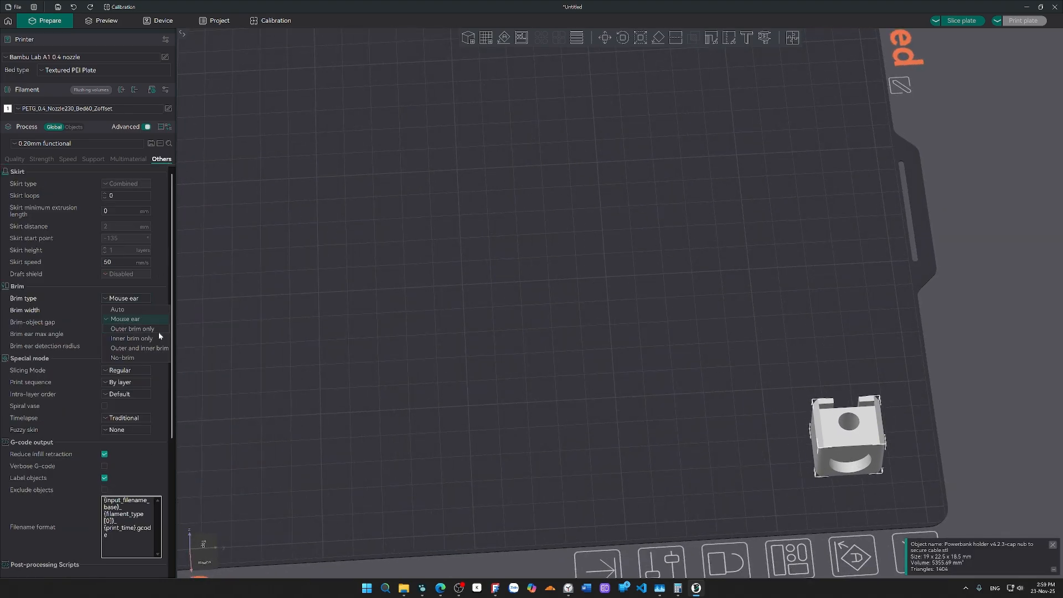
{"action": "left_click", "coordinate": [158, 329]}
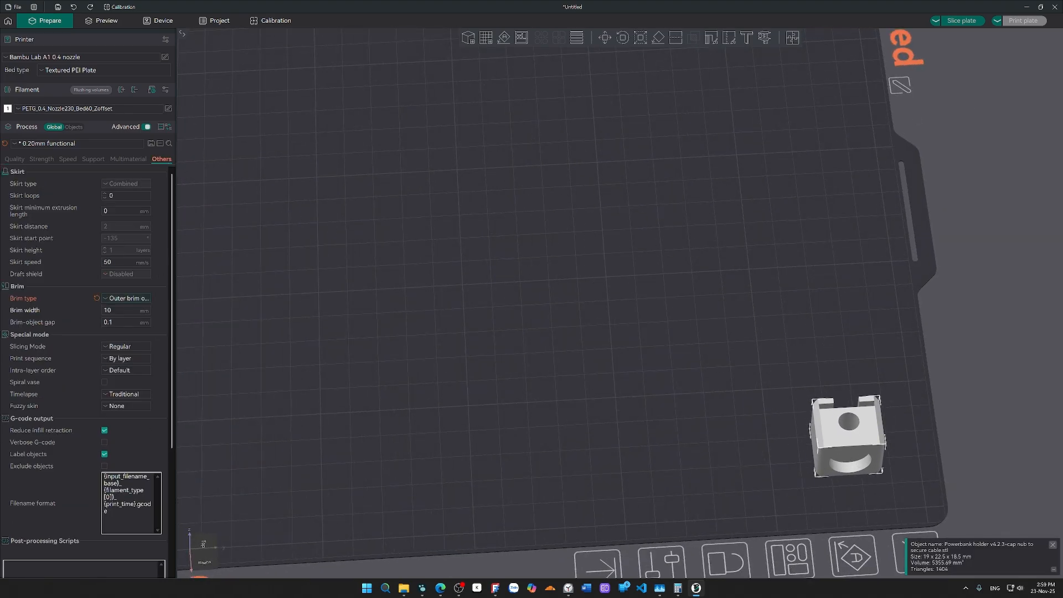
- Slice the plate and inspect the nub and its brim in the sliced preview
{"action": "left_click", "coordinate": [965, 23]}
{"action": "middle_click_drag", "start_coordinate": [707, 240], "coordinate": [505, 110]}
{"action": "mouse_move", "coordinate": [543, 248]}
{"action": "left_mouse_down"}
{"action": "mouse_move", "coordinate": [542, 236]}
{"action": "mouse_move", "coordinate": [544, 247]}
{"action": "left_mouse_up"}
{"action": "scroll", "coordinate": [608, 278], "scroll_direction": "up", "scroll_amount": 4}
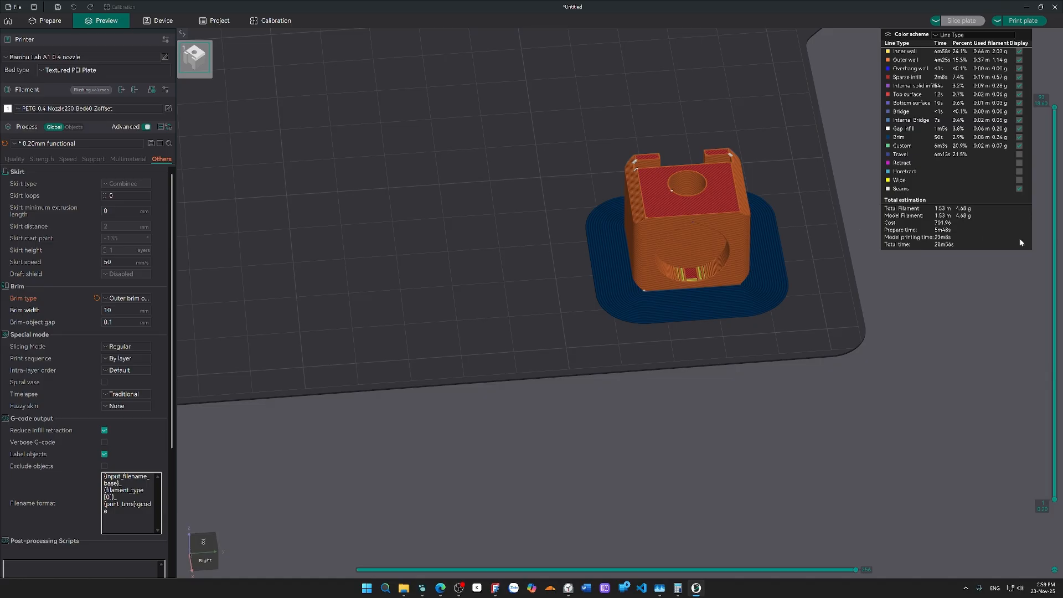
{"action": "left_click_drag", "start_coordinate": [1054, 239], "coordinate": [1051, 80]}
{"action": "left_click_drag", "start_coordinate": [778, 348], "coordinate": [676, 422]}
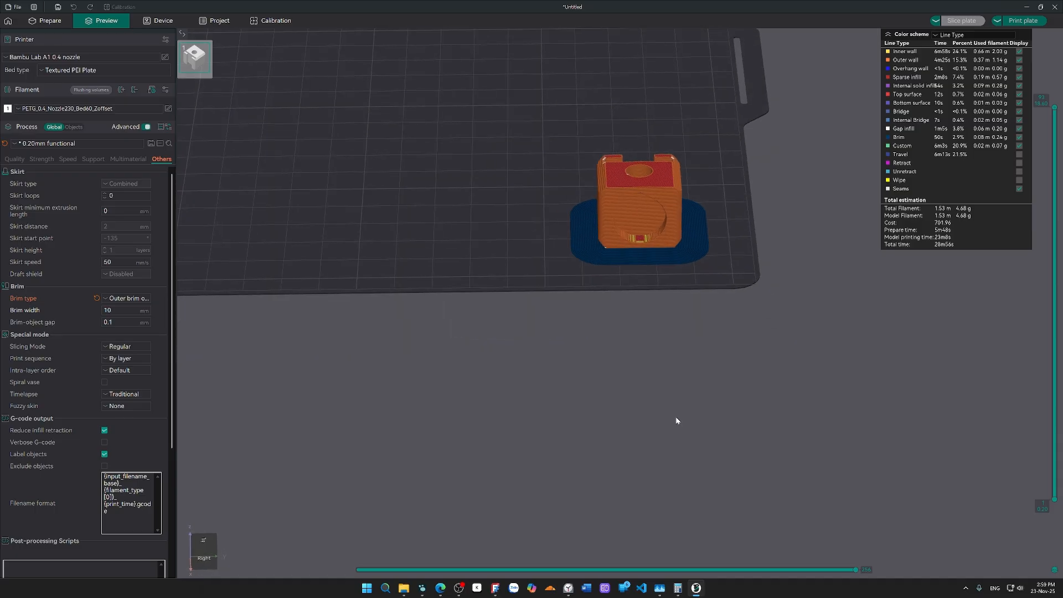